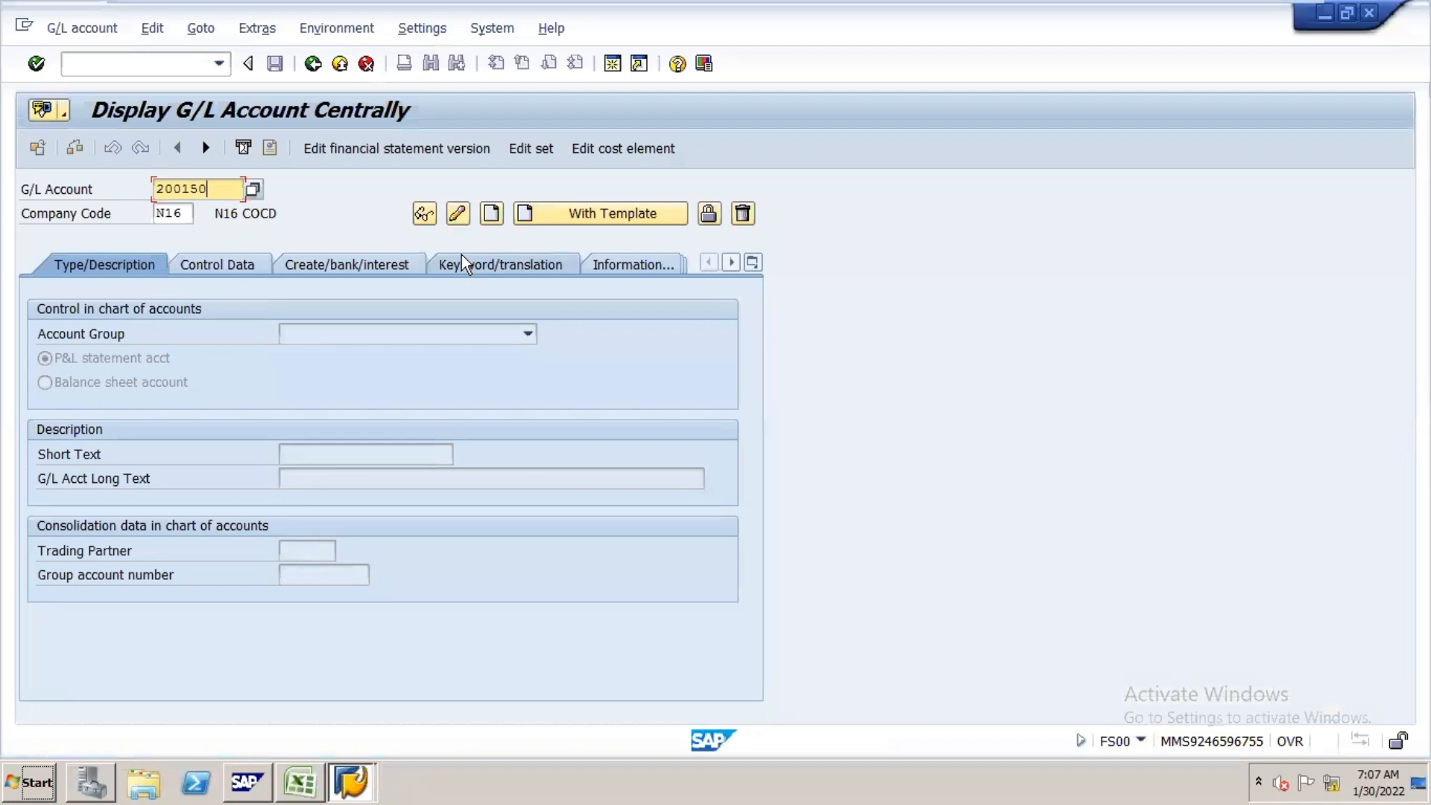
# - Try to open G/L account 200150 in company code N16 for editing
pyautogui.click(459, 214)
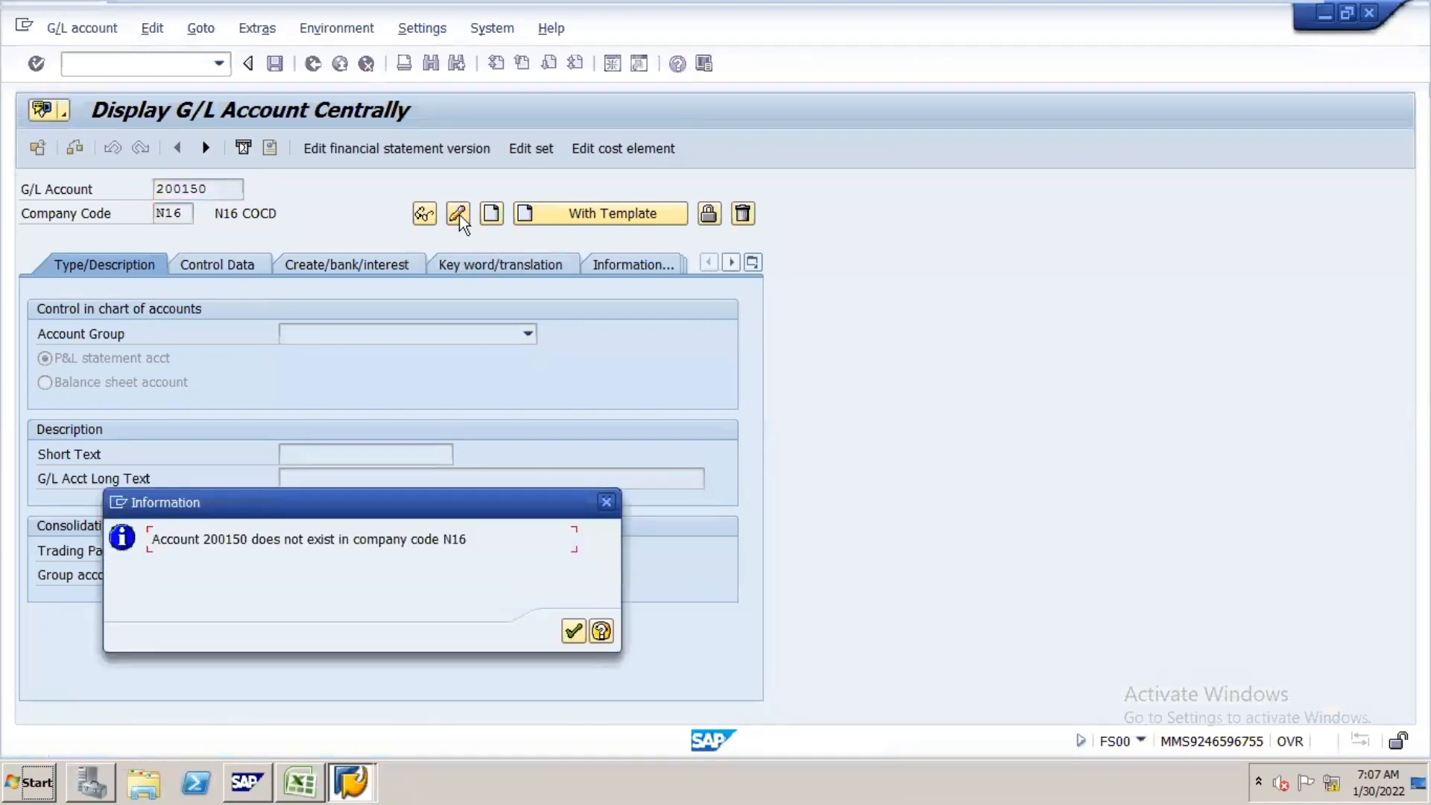
# - Switch to the Excel notes and enter account 200110 in cell S188, in the same row as 100501
pyautogui.hotkey('alt', 'Tab')
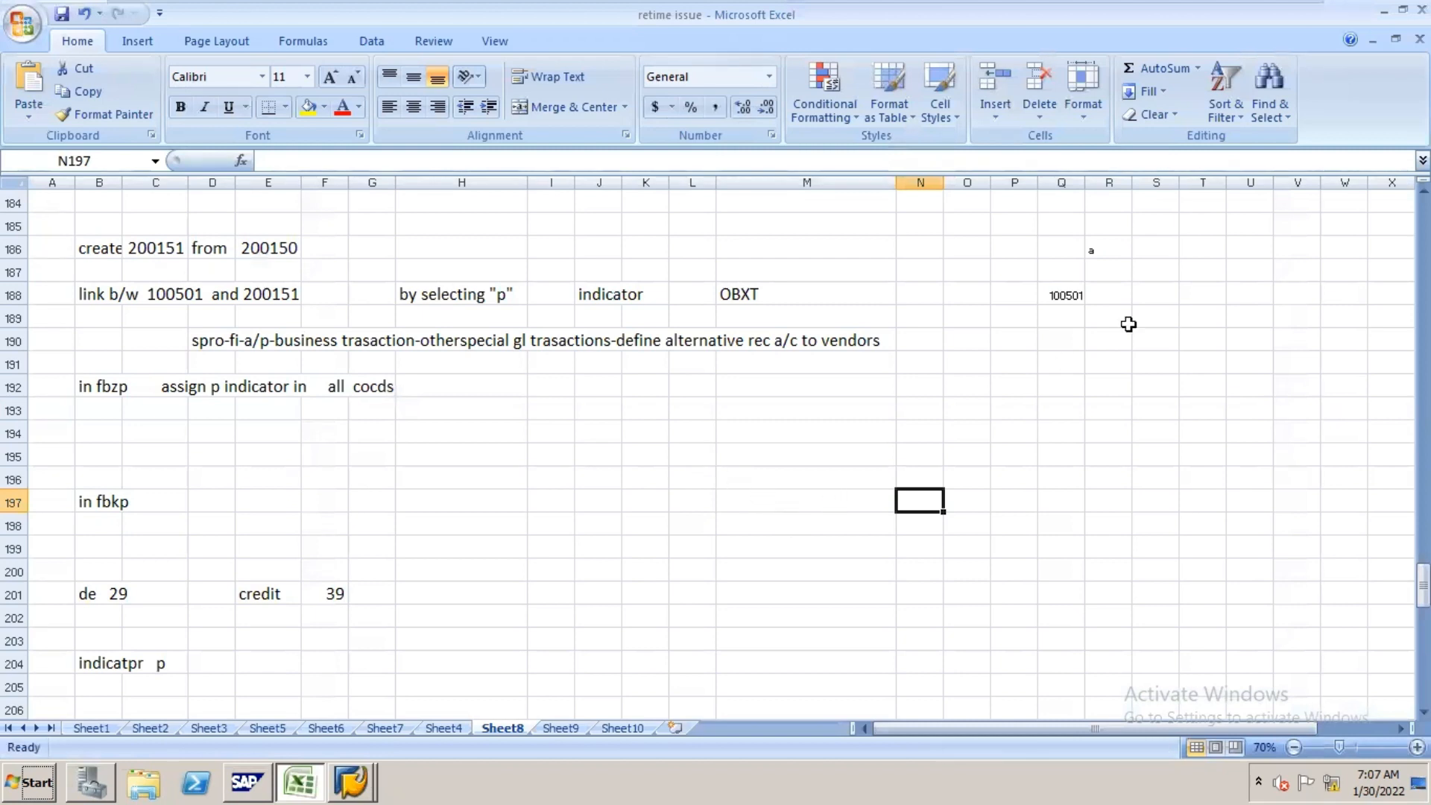
pyautogui.click(1155, 295)
pyautogui.write('2')
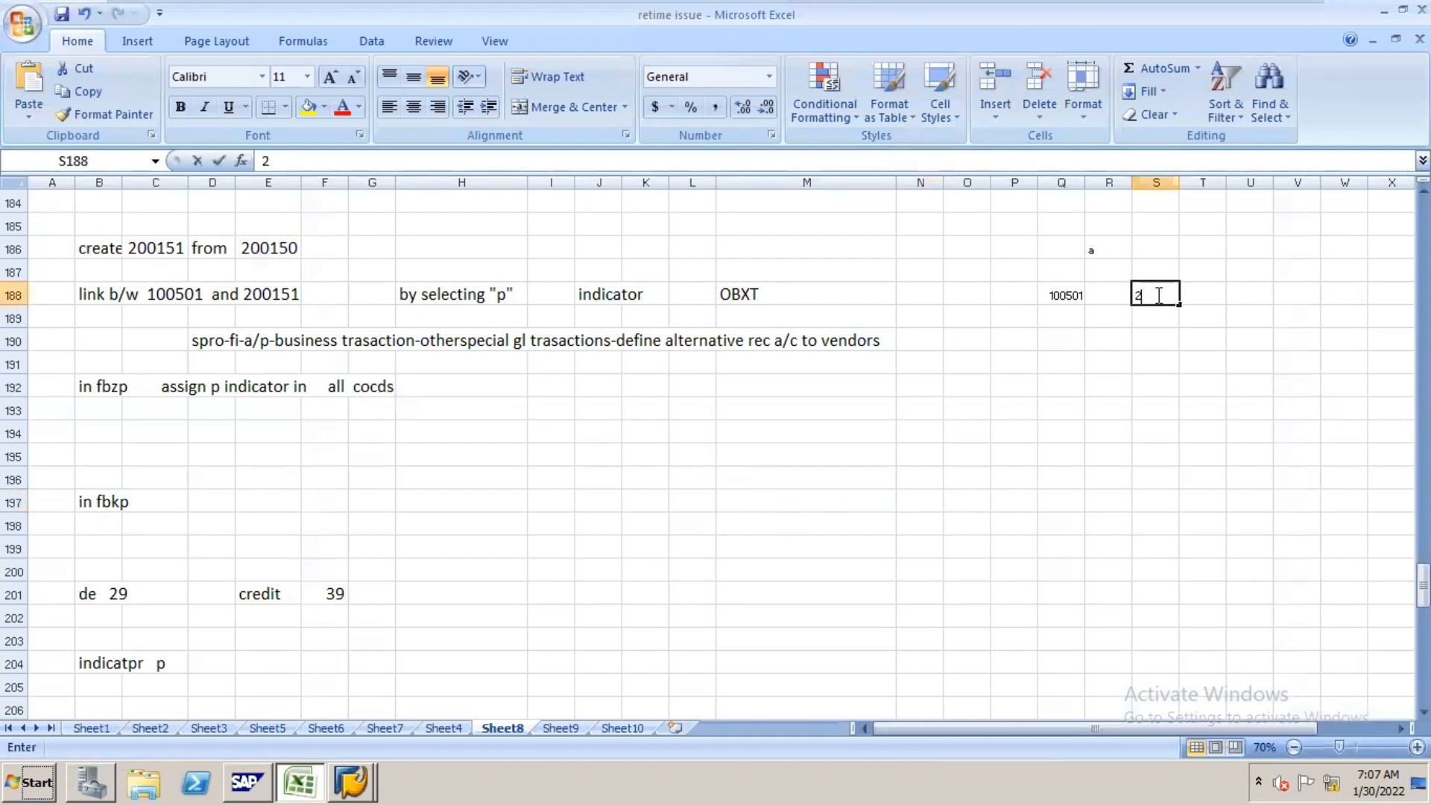
pyautogui.write('00110')
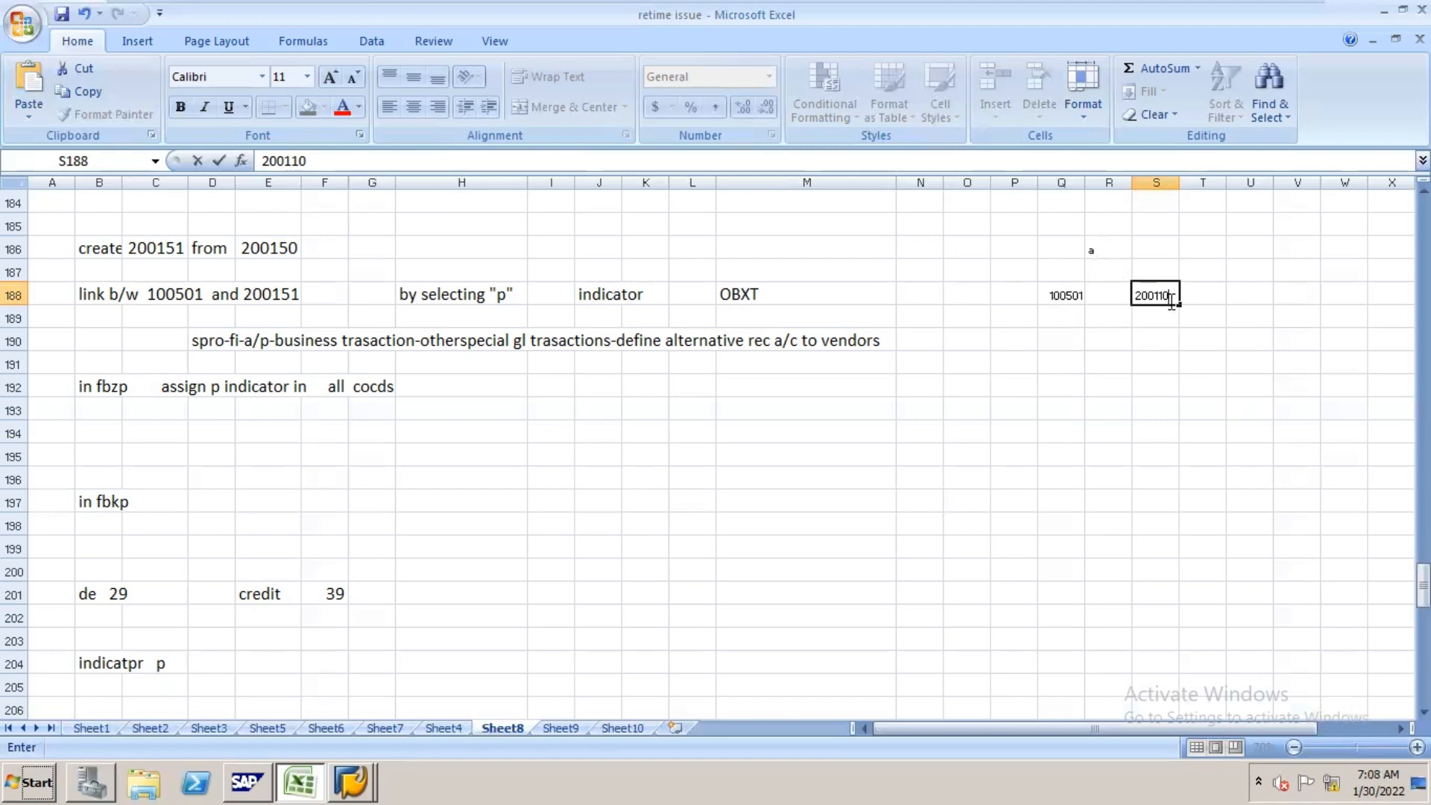
# - Note the p indicator link by entering p in R191, 100501 in Q193 and 200151 in S193
pyautogui.click(1115, 355)
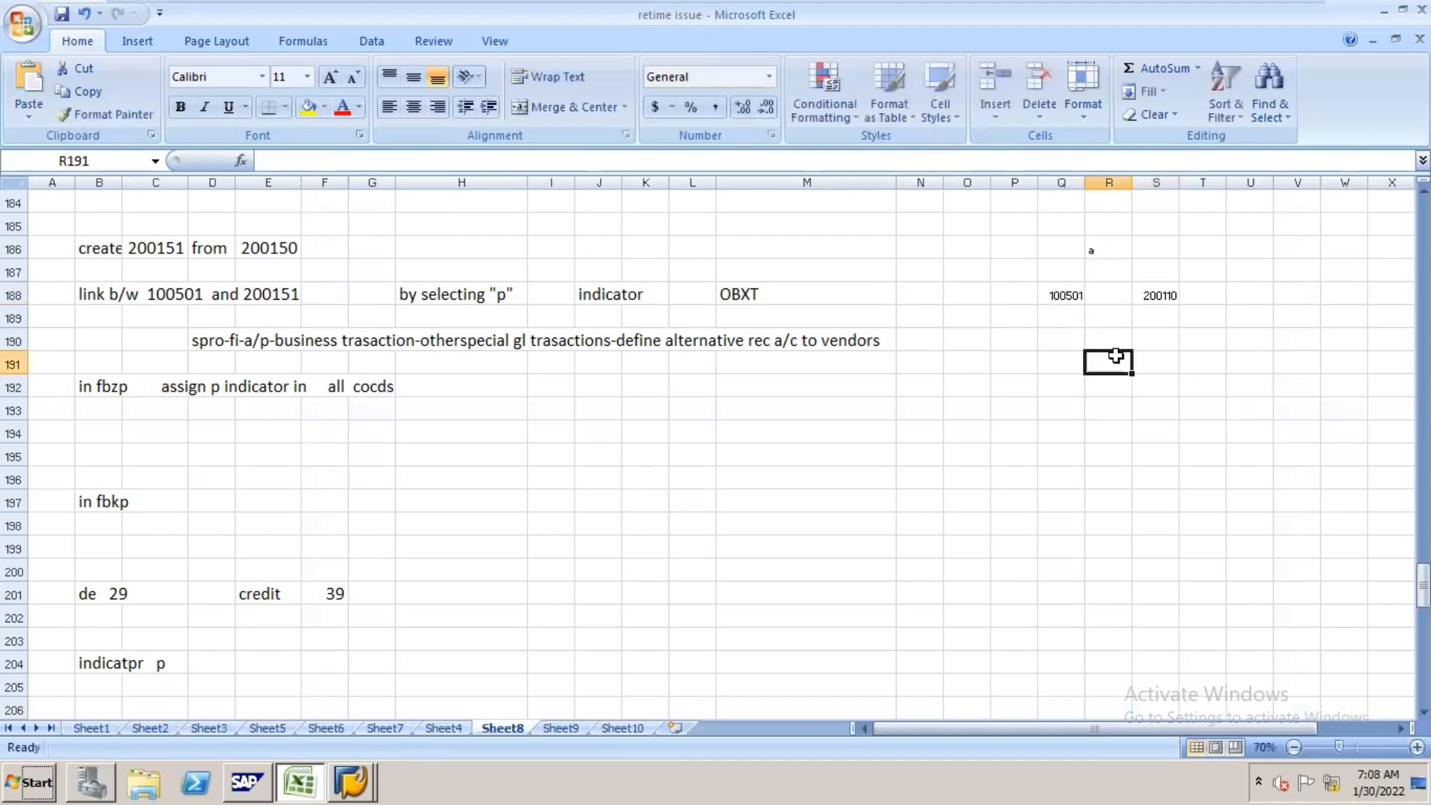
pyautogui.write('p')
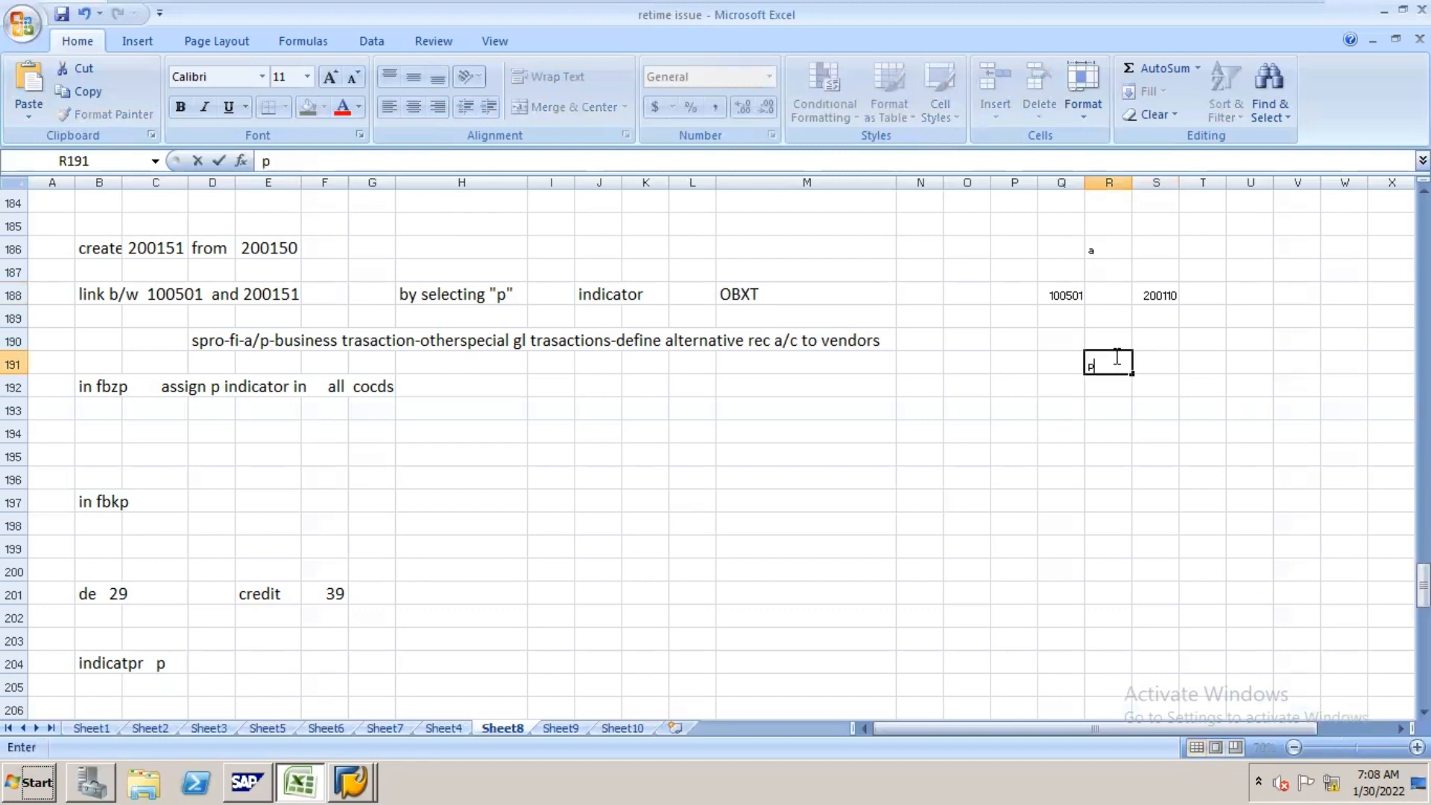
pyautogui.click(1068, 408)
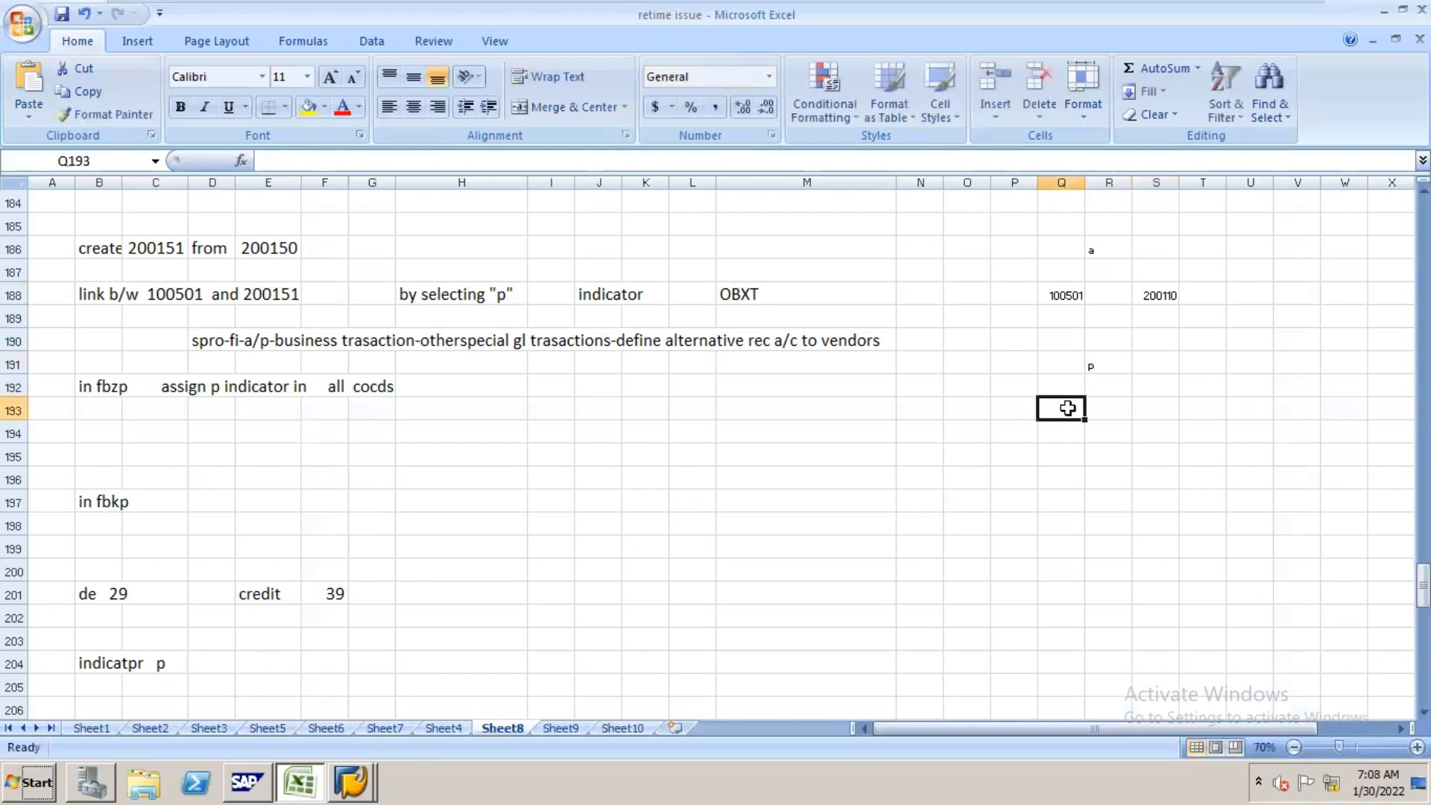
pyautogui.write('100501')
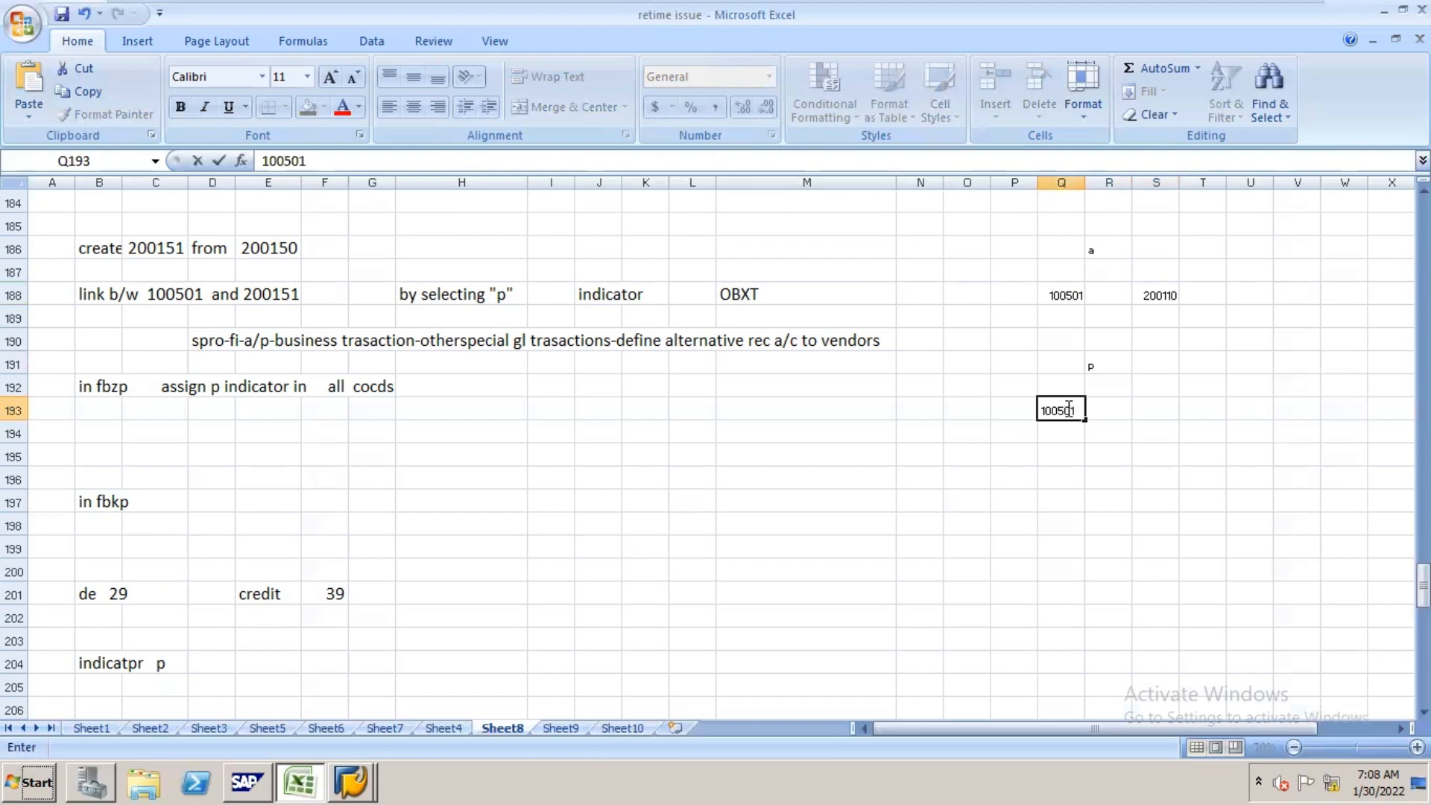
pyautogui.press('Tab')
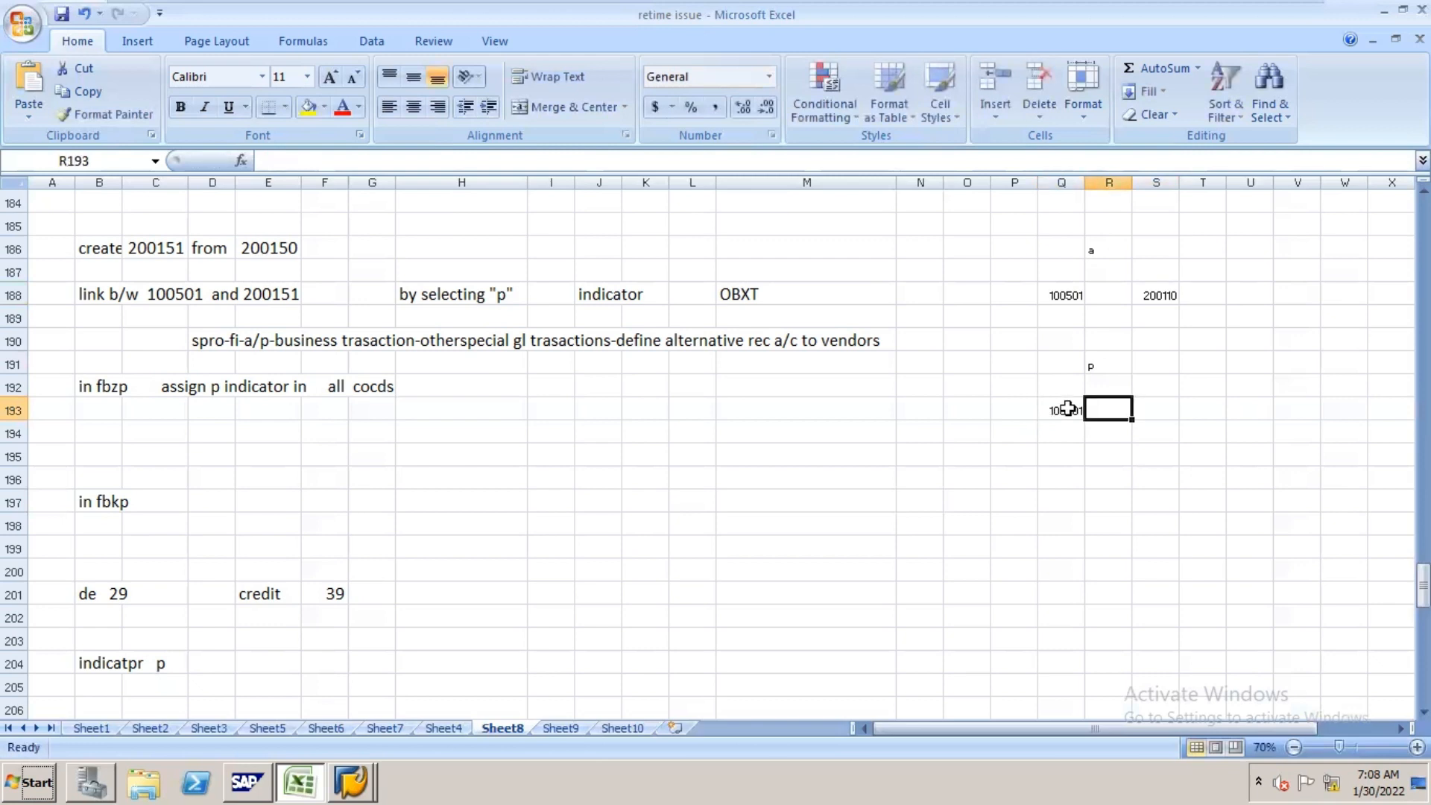
pyautogui.press('Right')
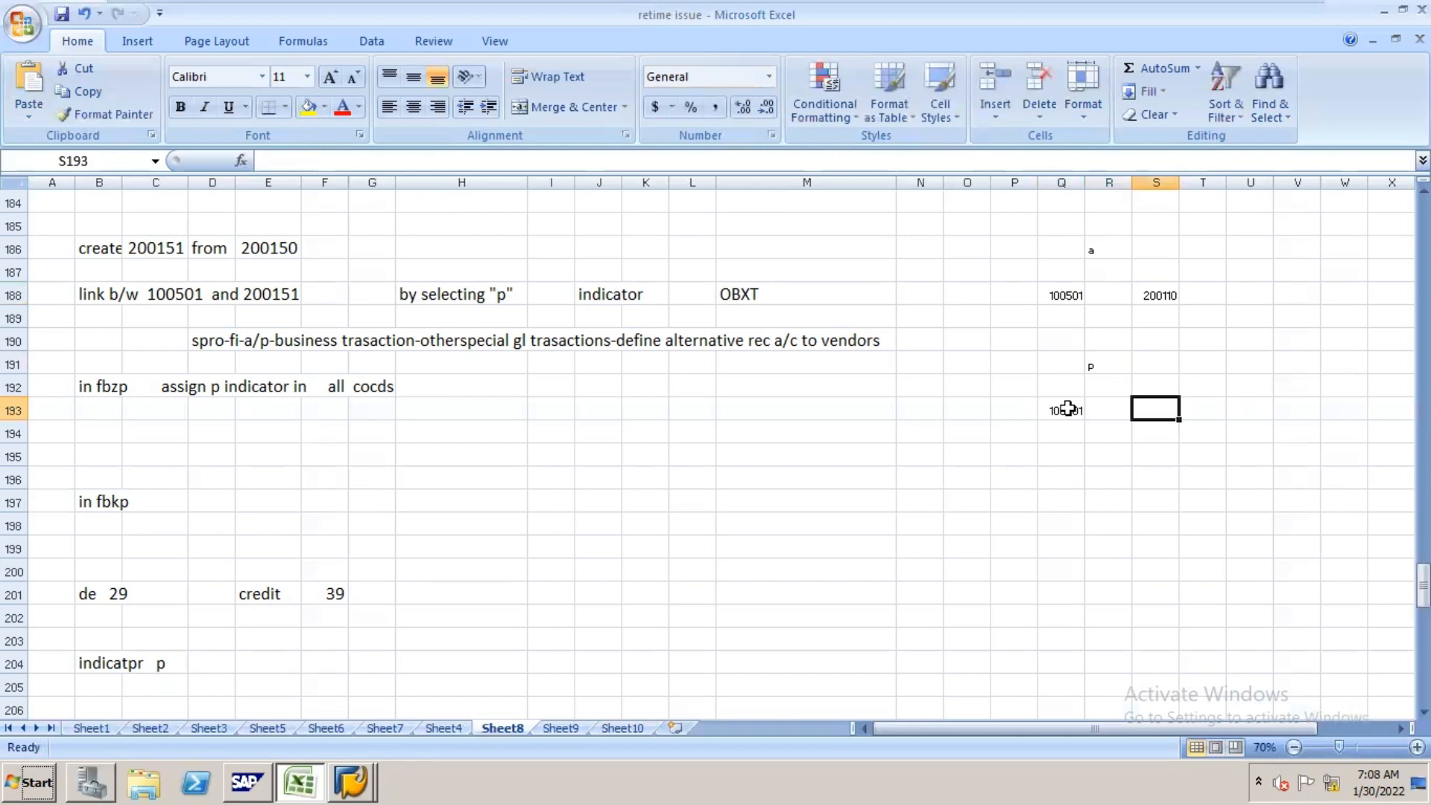
pyautogui.write('2')
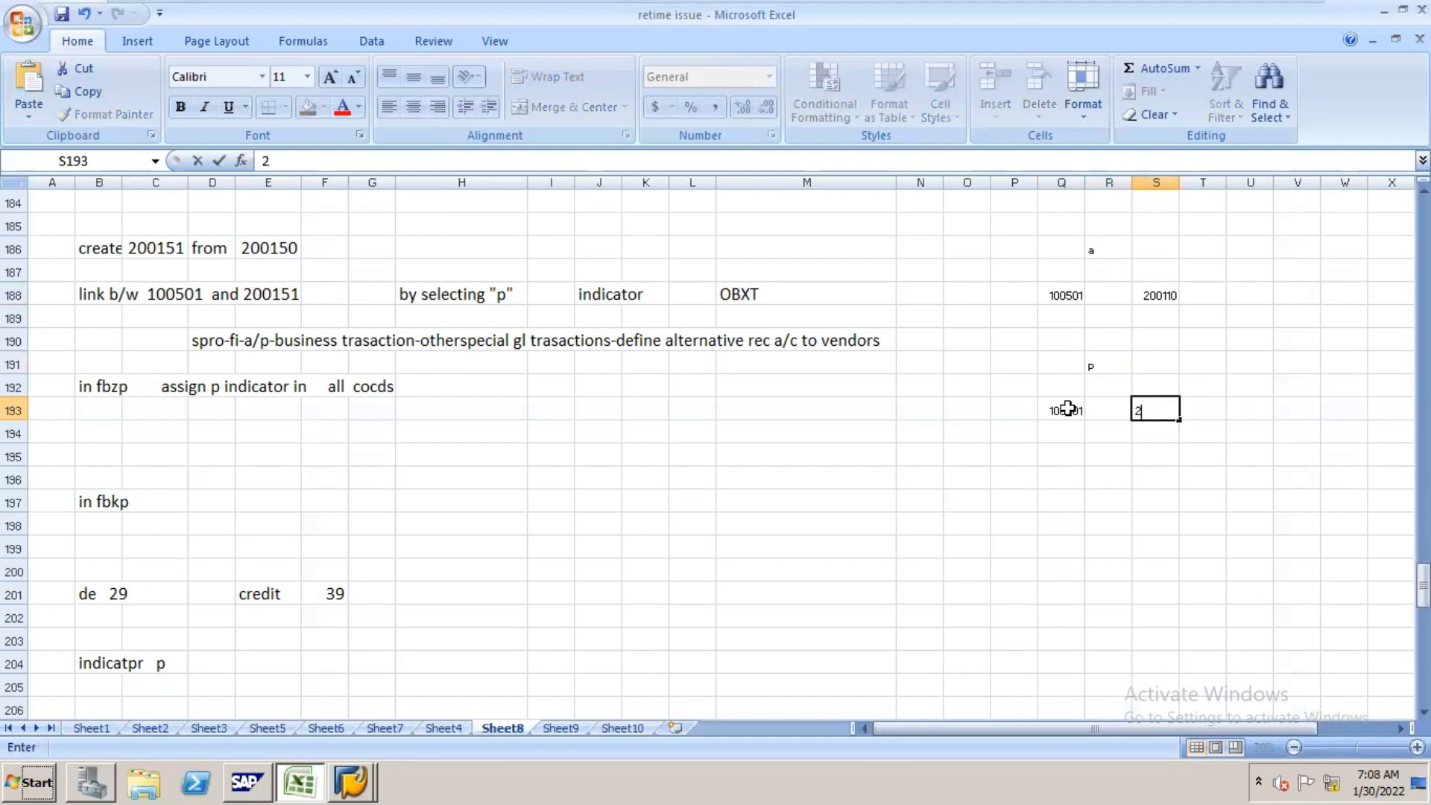
pyautogui.write('00151')
# - Switch back to SAP and try to create G/L account 200151 in company code N16 from a template
pyautogui.hotkey('alt', 'Tab')
pyautogui.press('Return')
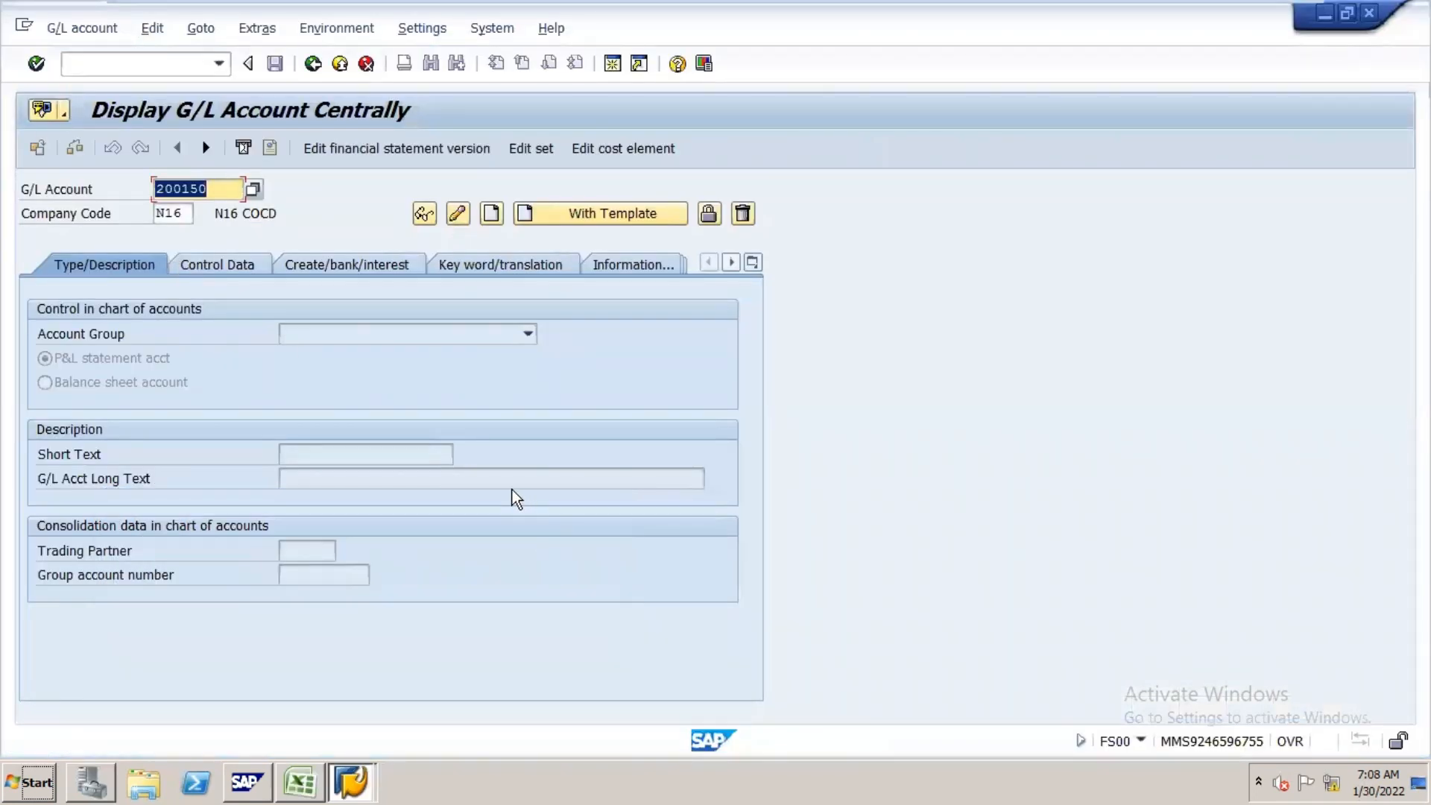
pyautogui.hotkey('alt', 'Tab')
pyautogui.hotkey('alt', 'Tab')
pyautogui.click(218, 189)
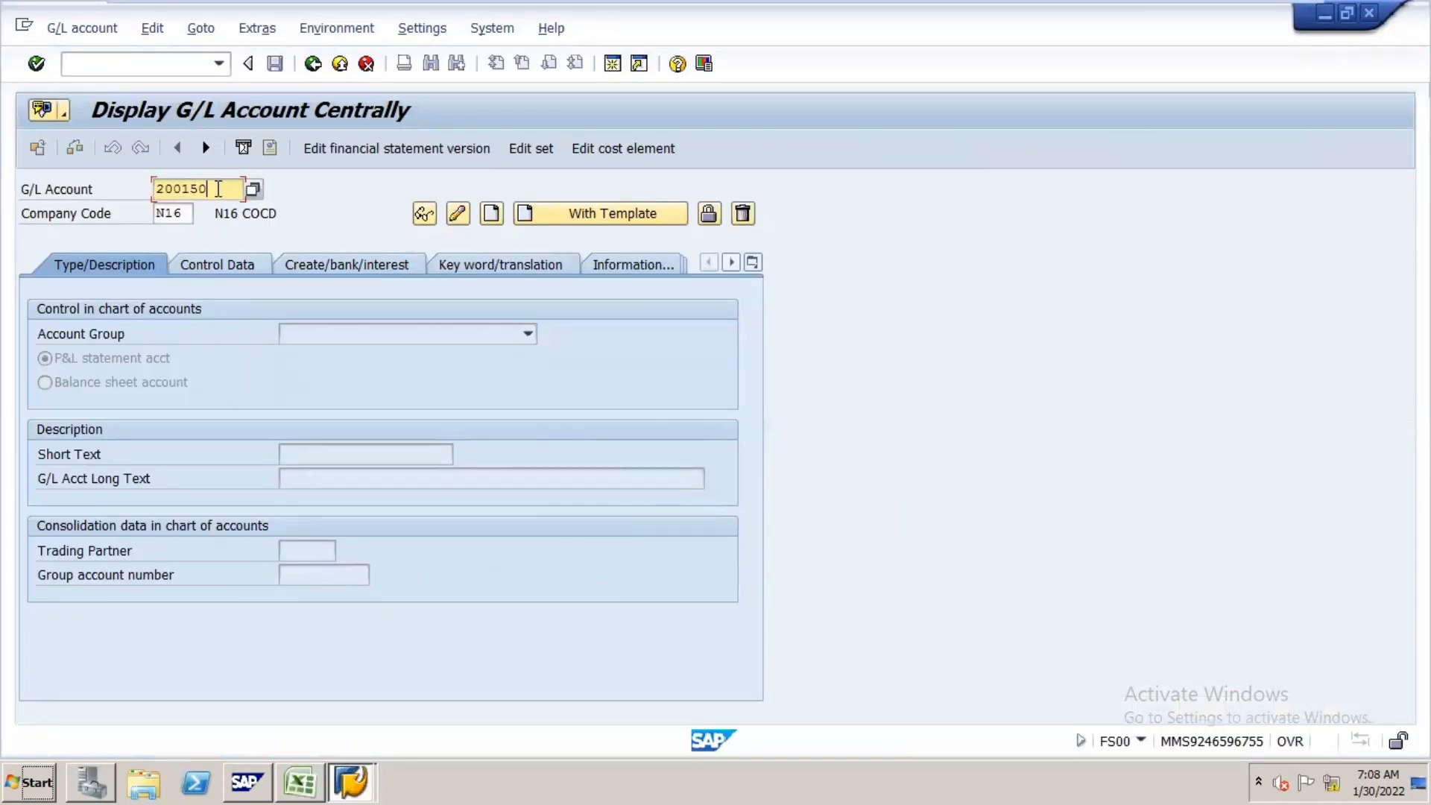
pyautogui.press('BackSpace')
pyautogui.write('1')
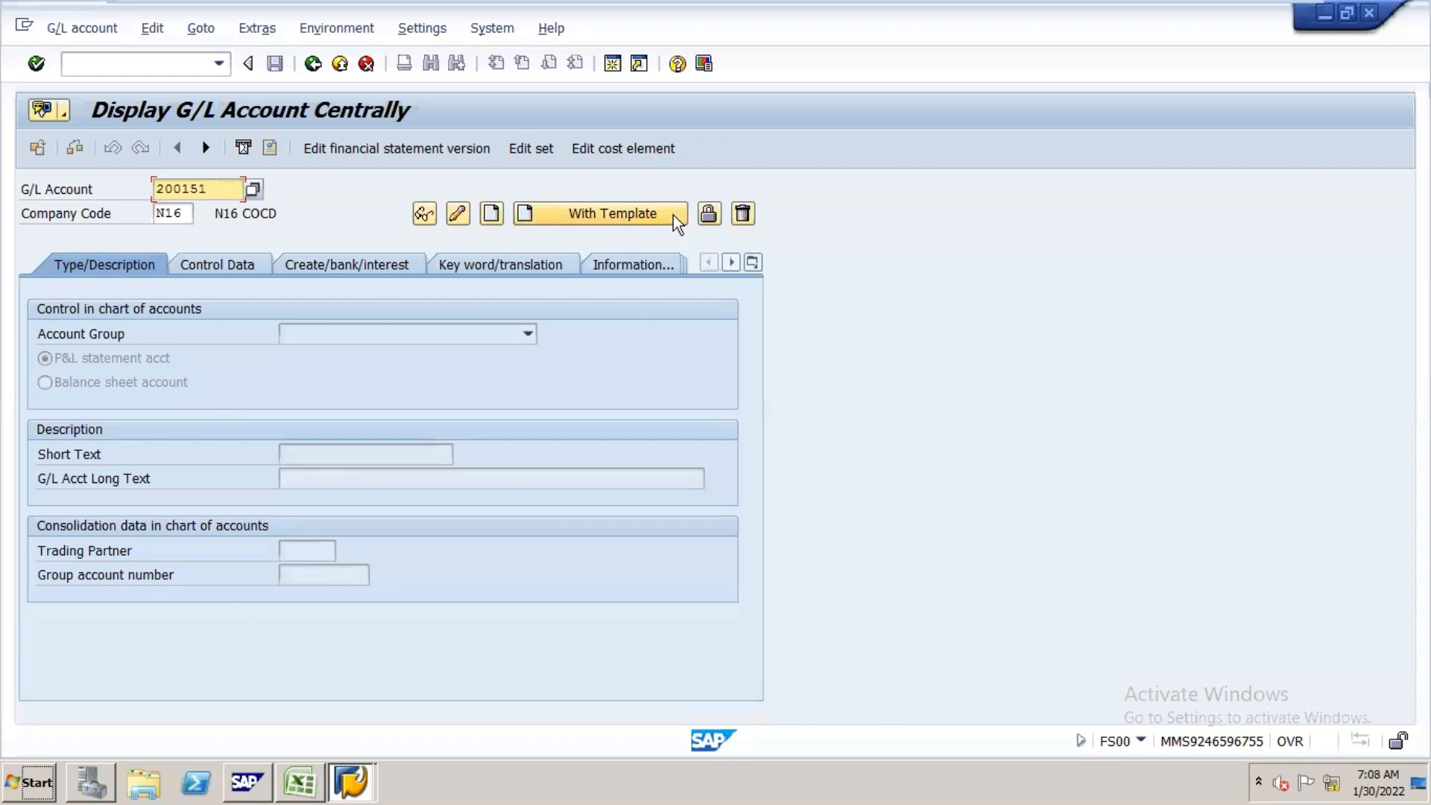
pyautogui.click(673, 215)
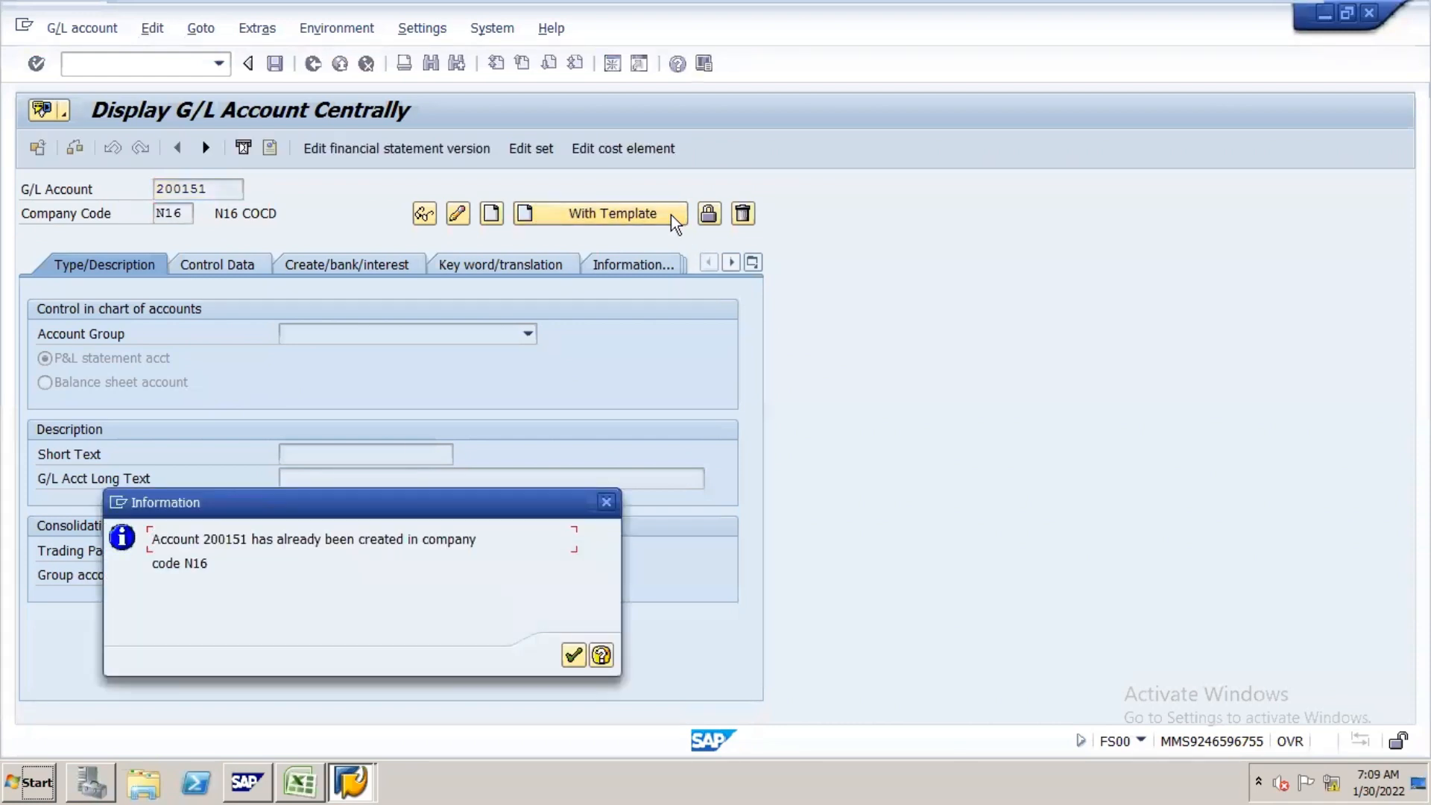
pyautogui.press('Return')
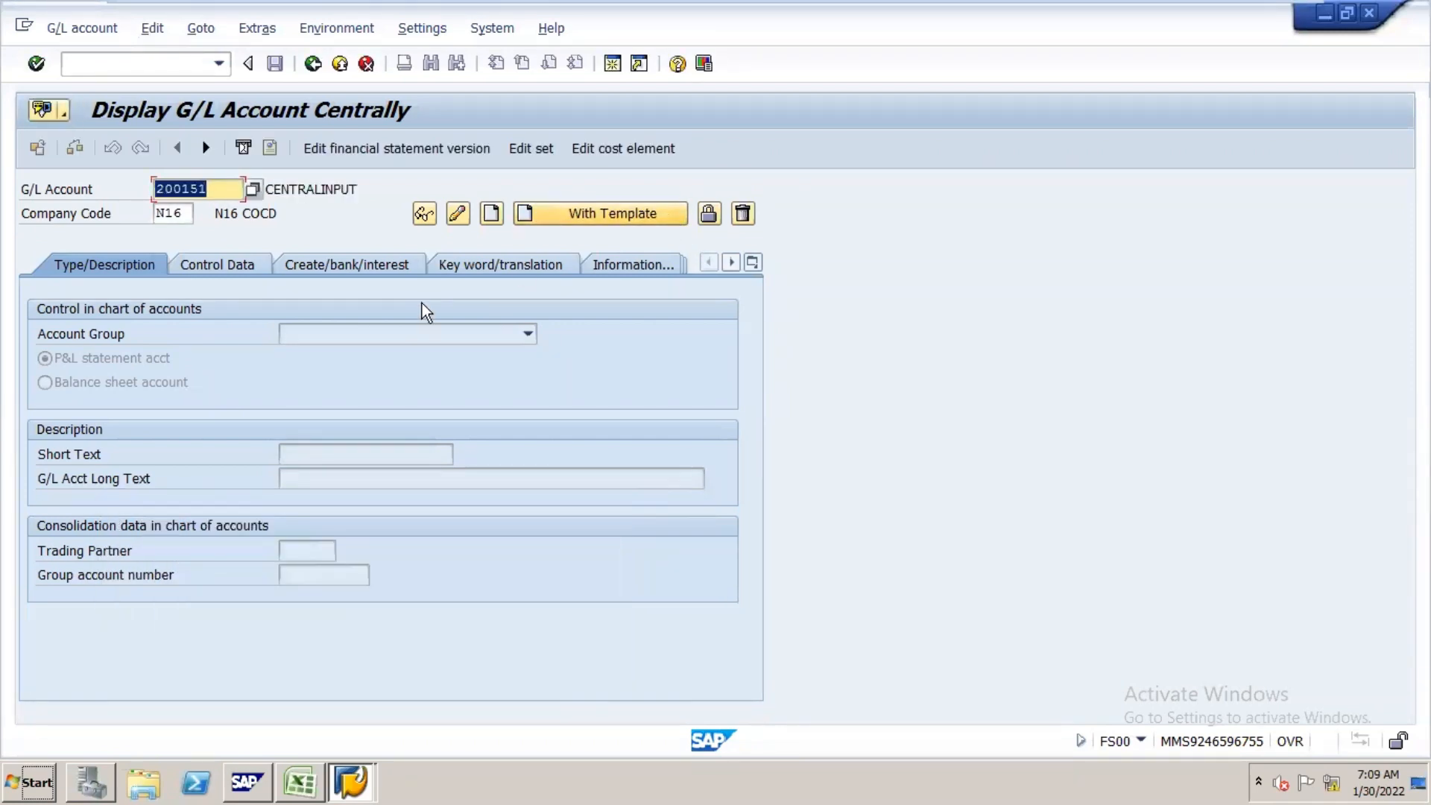
# - View the master data of G/L account 200151 in change mode and return to display mode
pyautogui.click(456, 210)
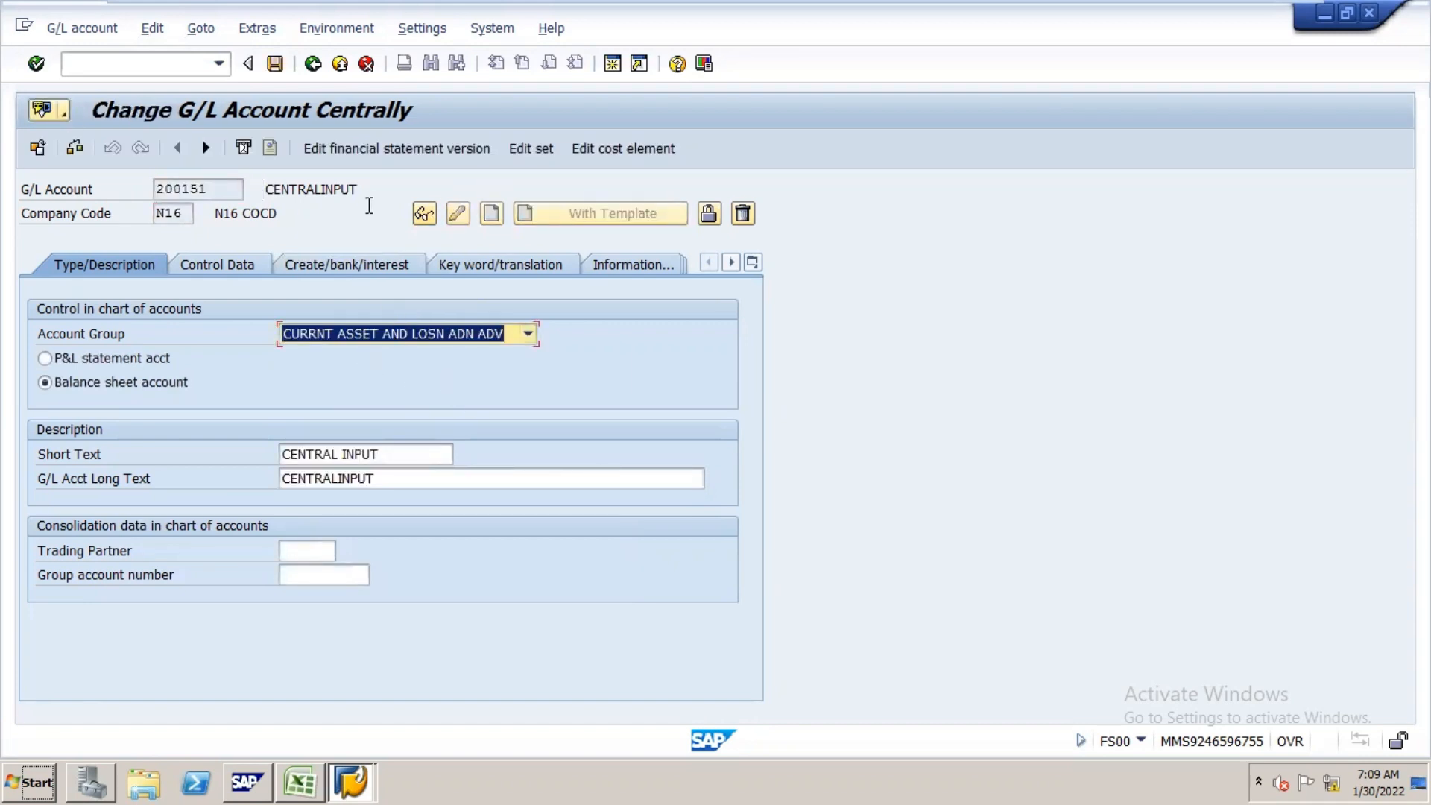
pyautogui.click(422, 214)
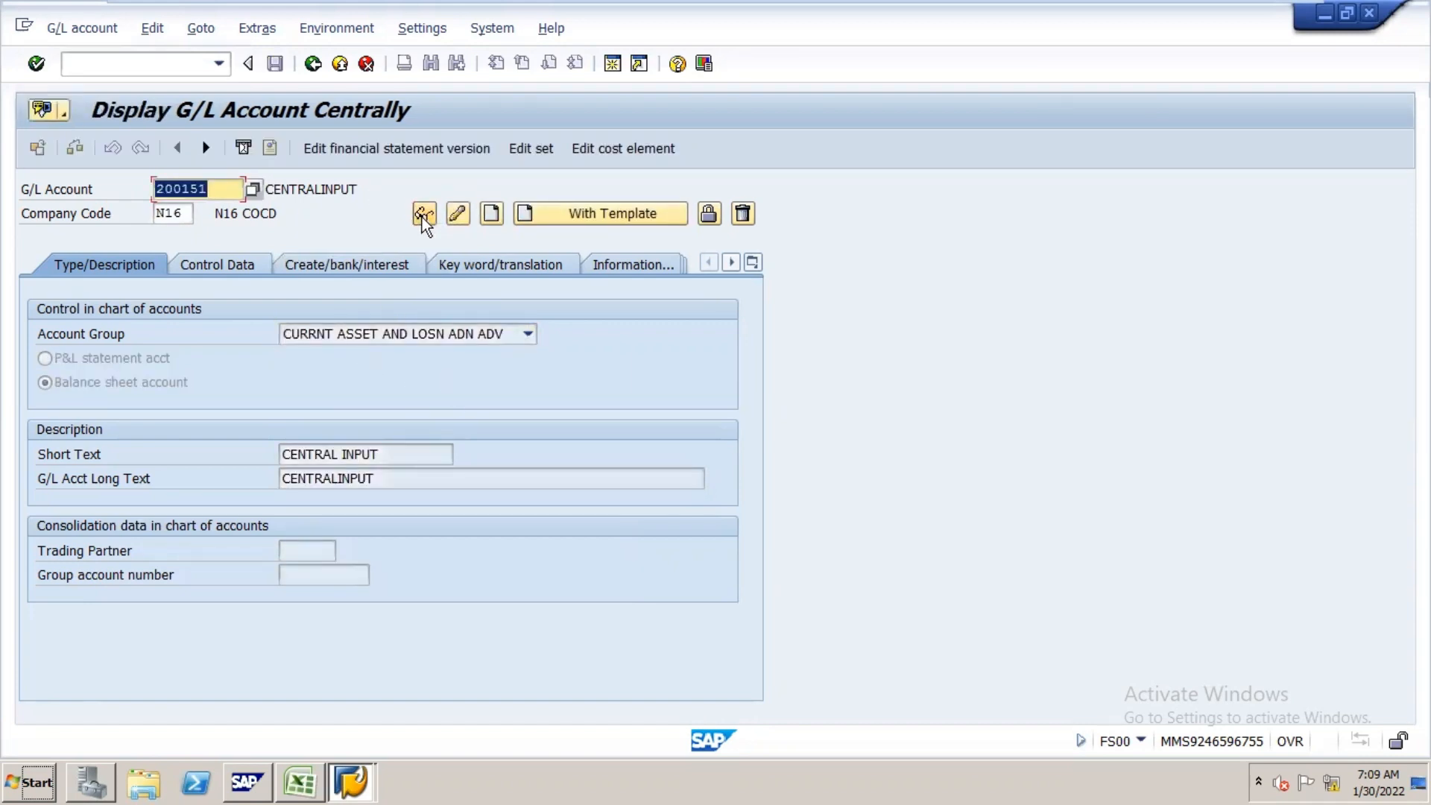
# - Set the G/L account to 200150 and start creating it from reference account 200110 in company code N16
pyautogui.click(232, 196)
pyautogui.press('BackSpace')
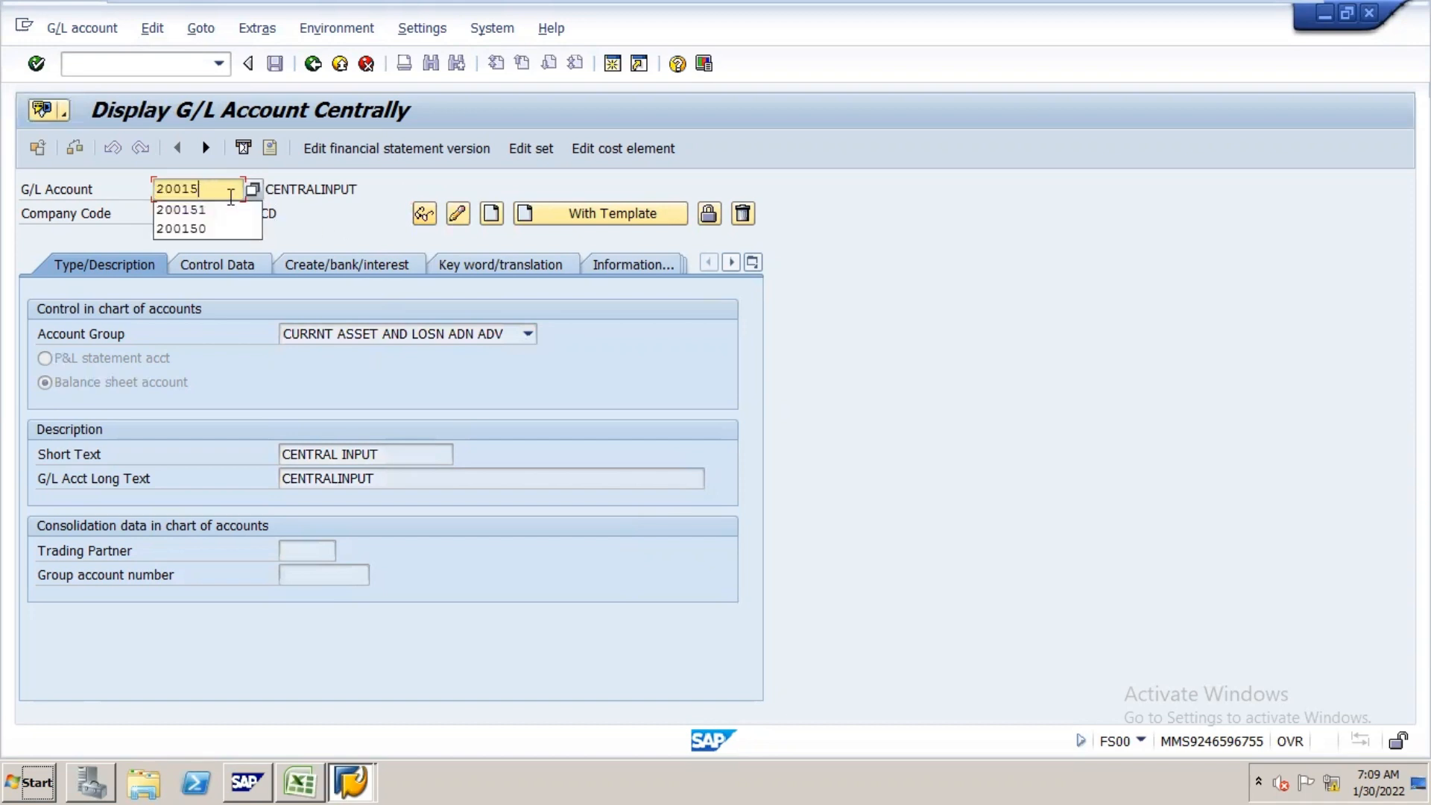
pyautogui.write('0')
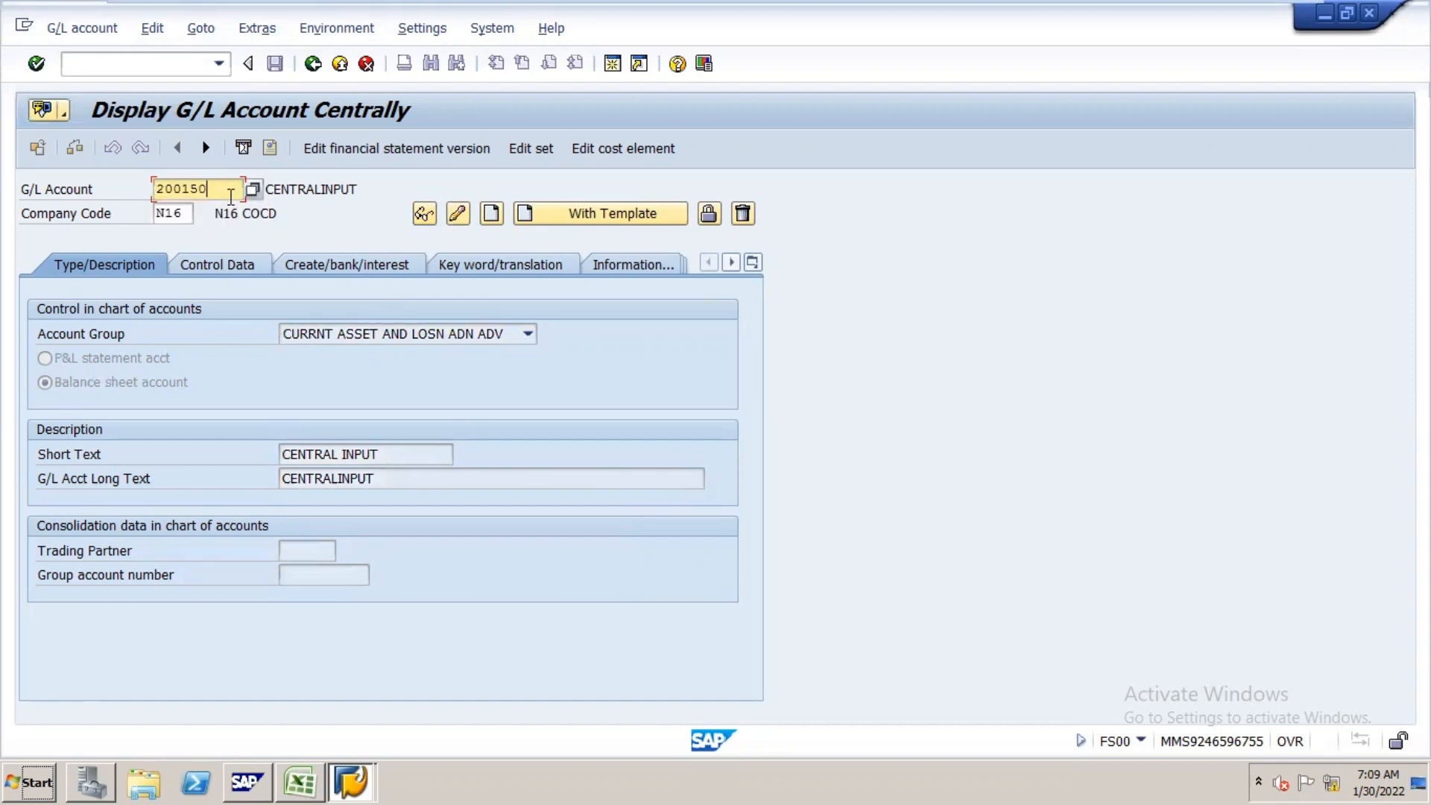
pyautogui.click(456, 214)
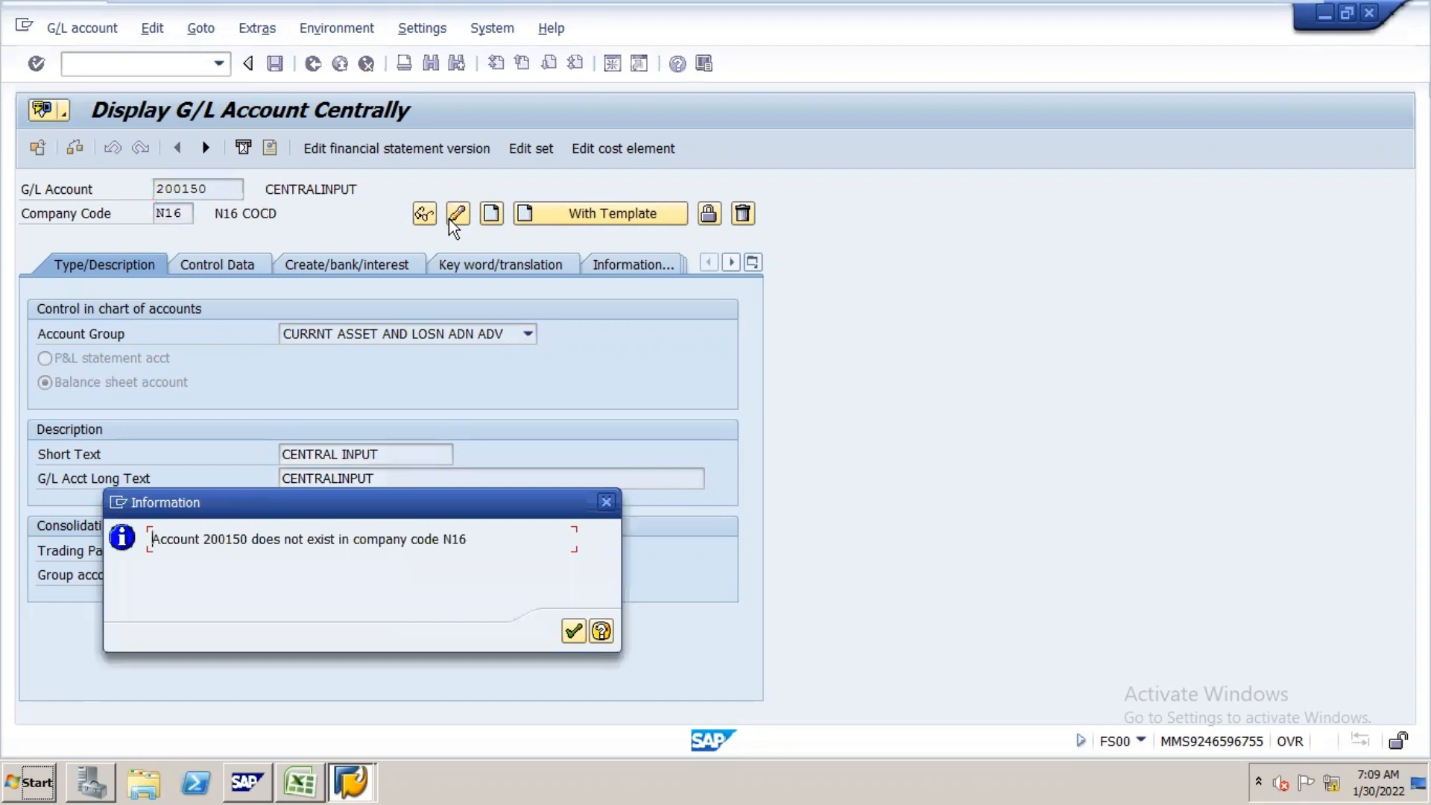
pyautogui.press('Return')
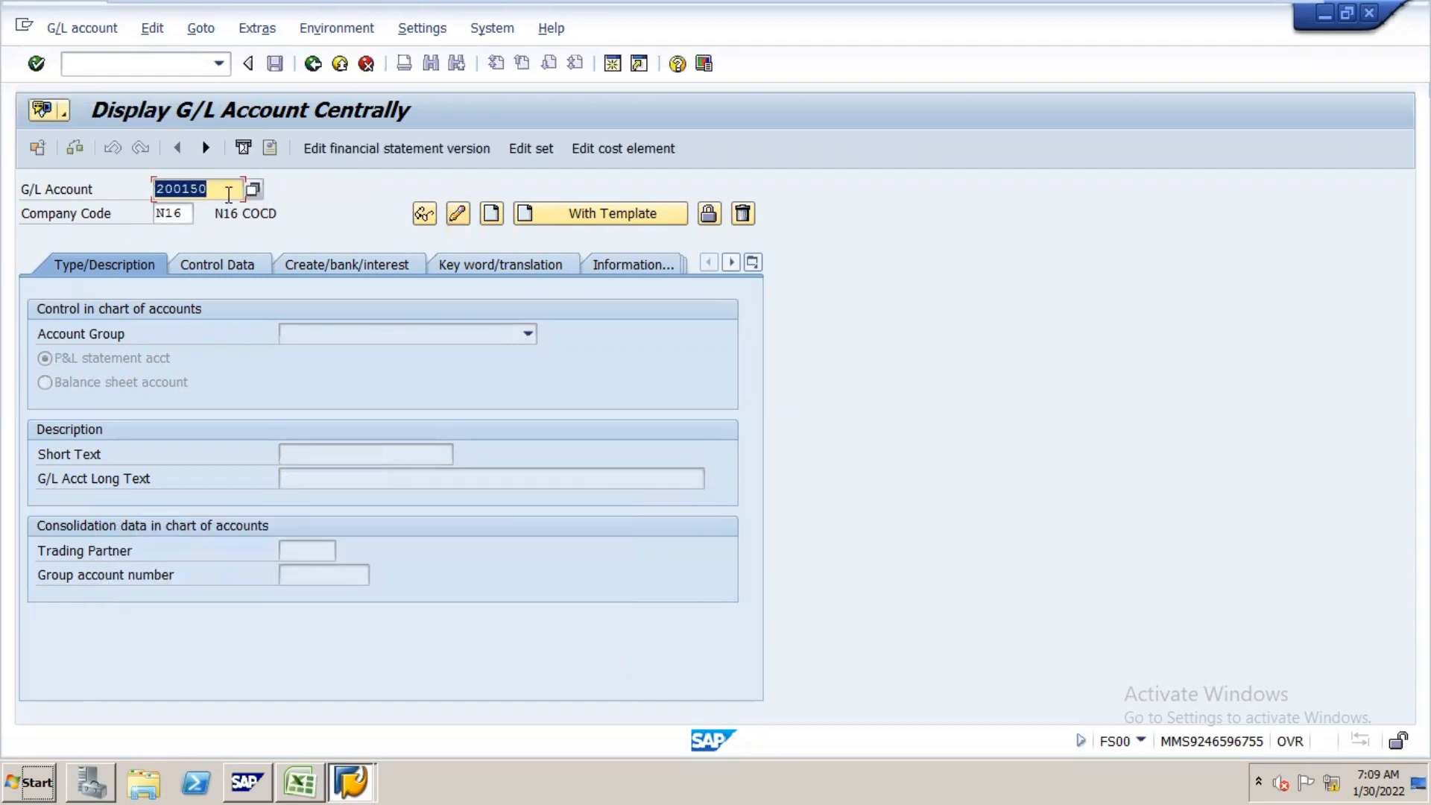
pyautogui.click(653, 214)
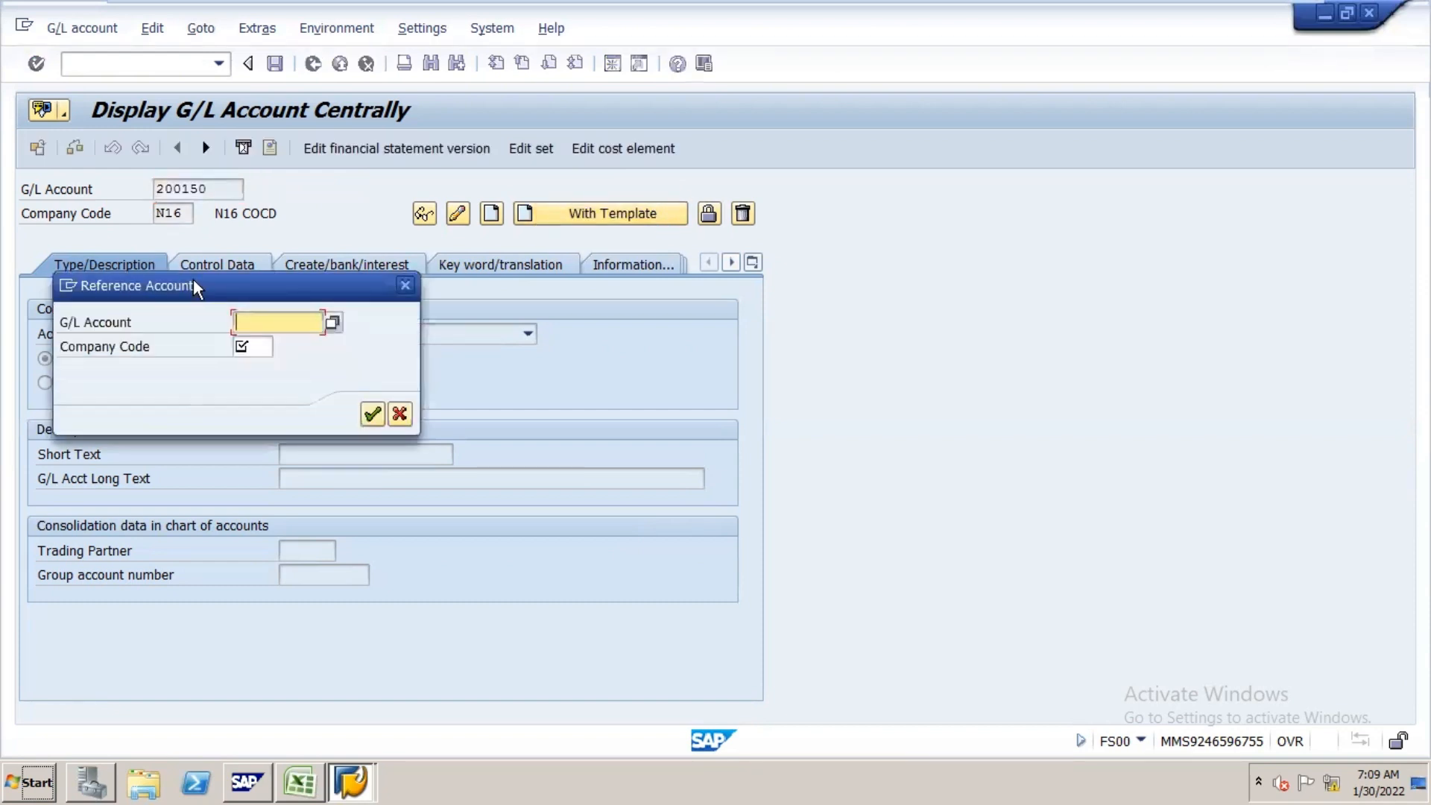
pyautogui.moveTo(193, 281); pyautogui.dragTo(549, 303)
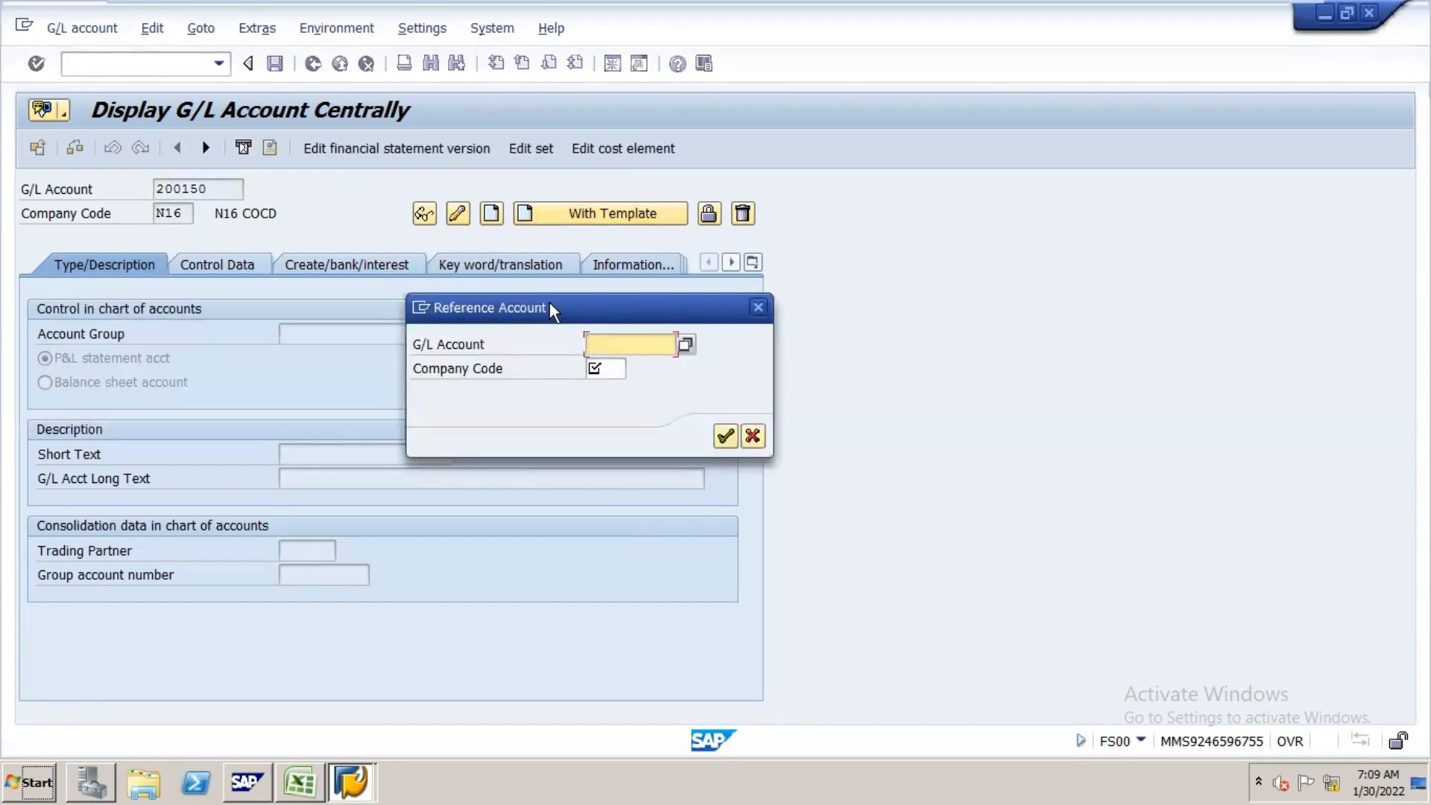
pyautogui.write('200110')
pyautogui.press('Tab')
pyautogui.write('n16')
pyautogui.press('Return')
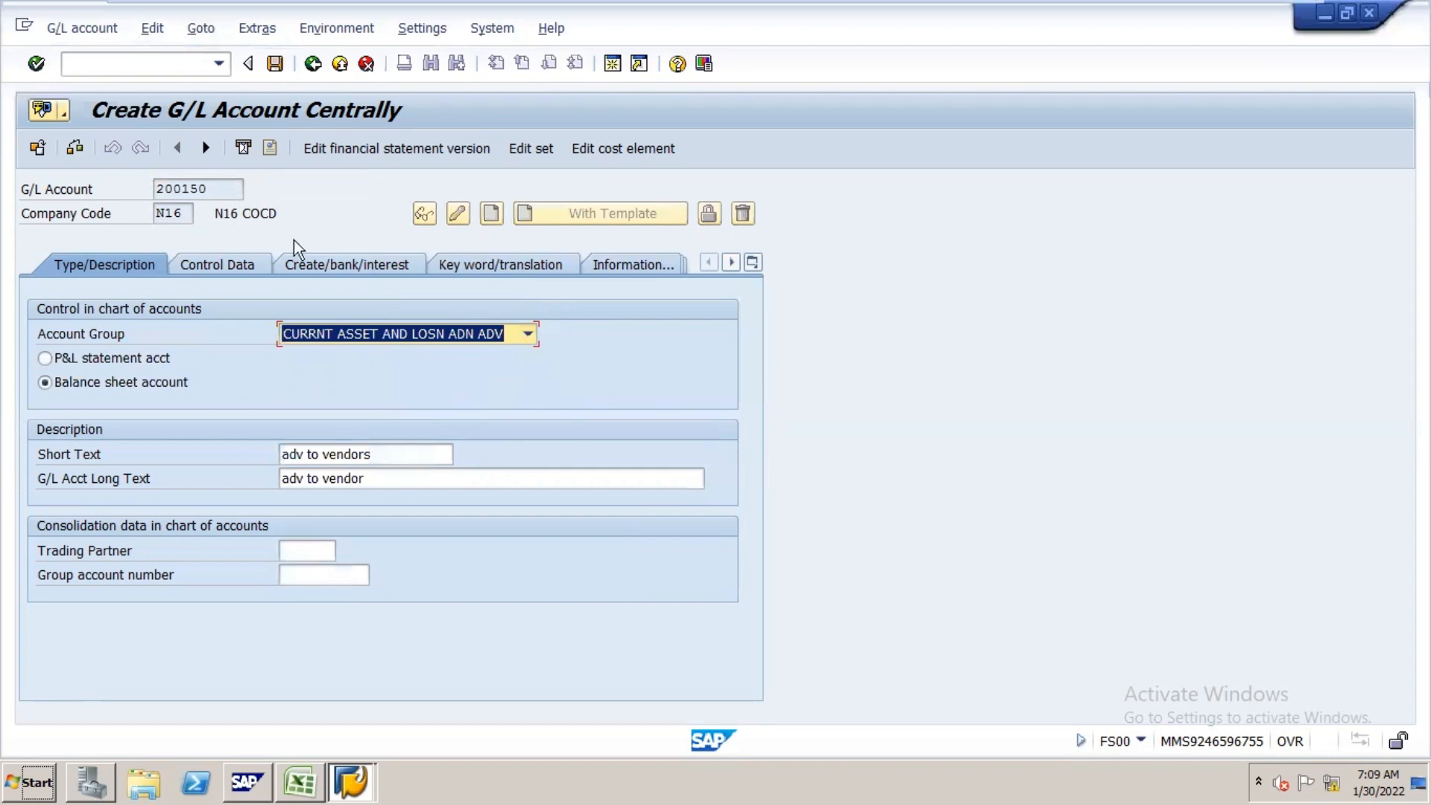
# - Review the control data and the document creation, bank and interest settings copied into the new G/L account, returning to its description
pyautogui.click(230, 270)
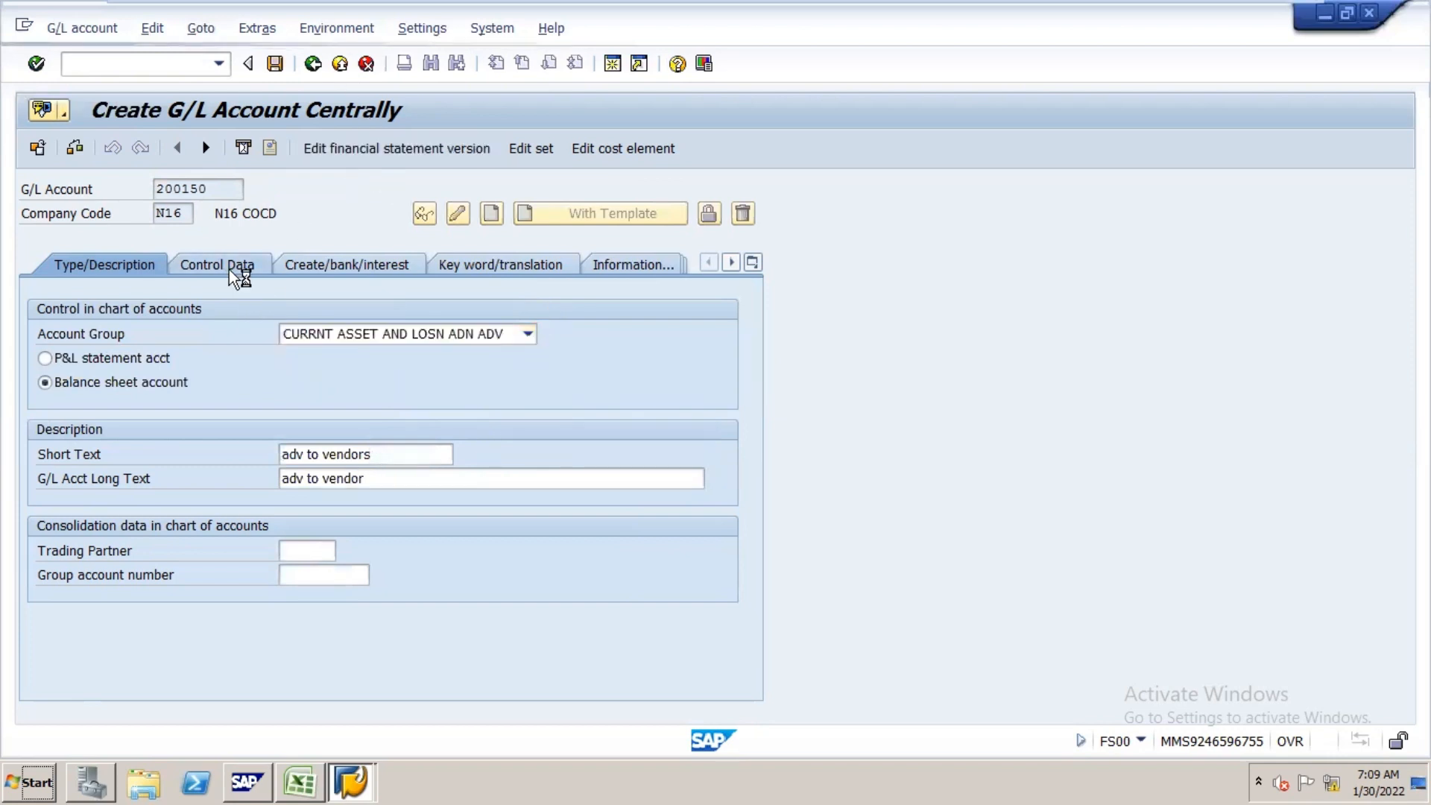
pyautogui.click(375, 266)
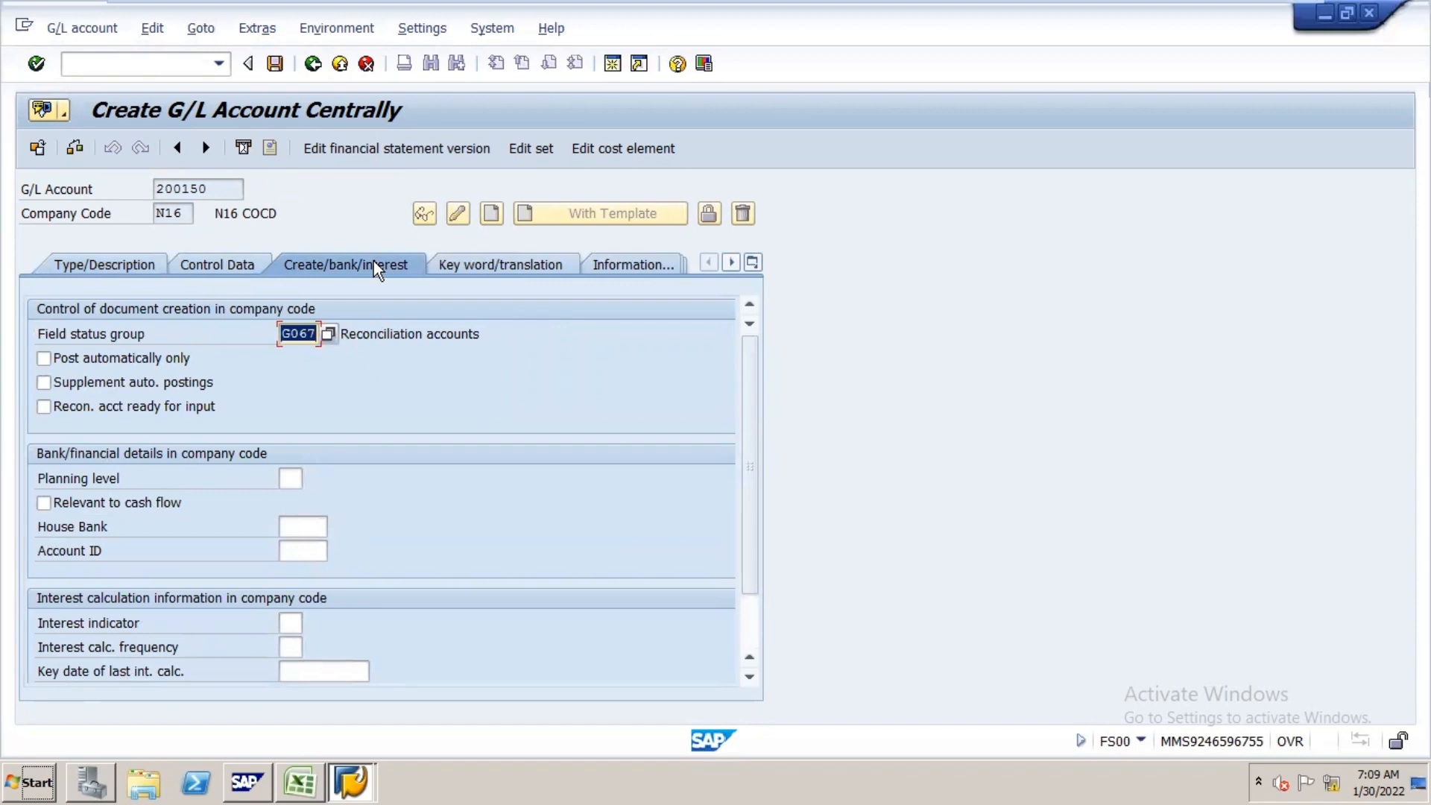
pyautogui.click(204, 262)
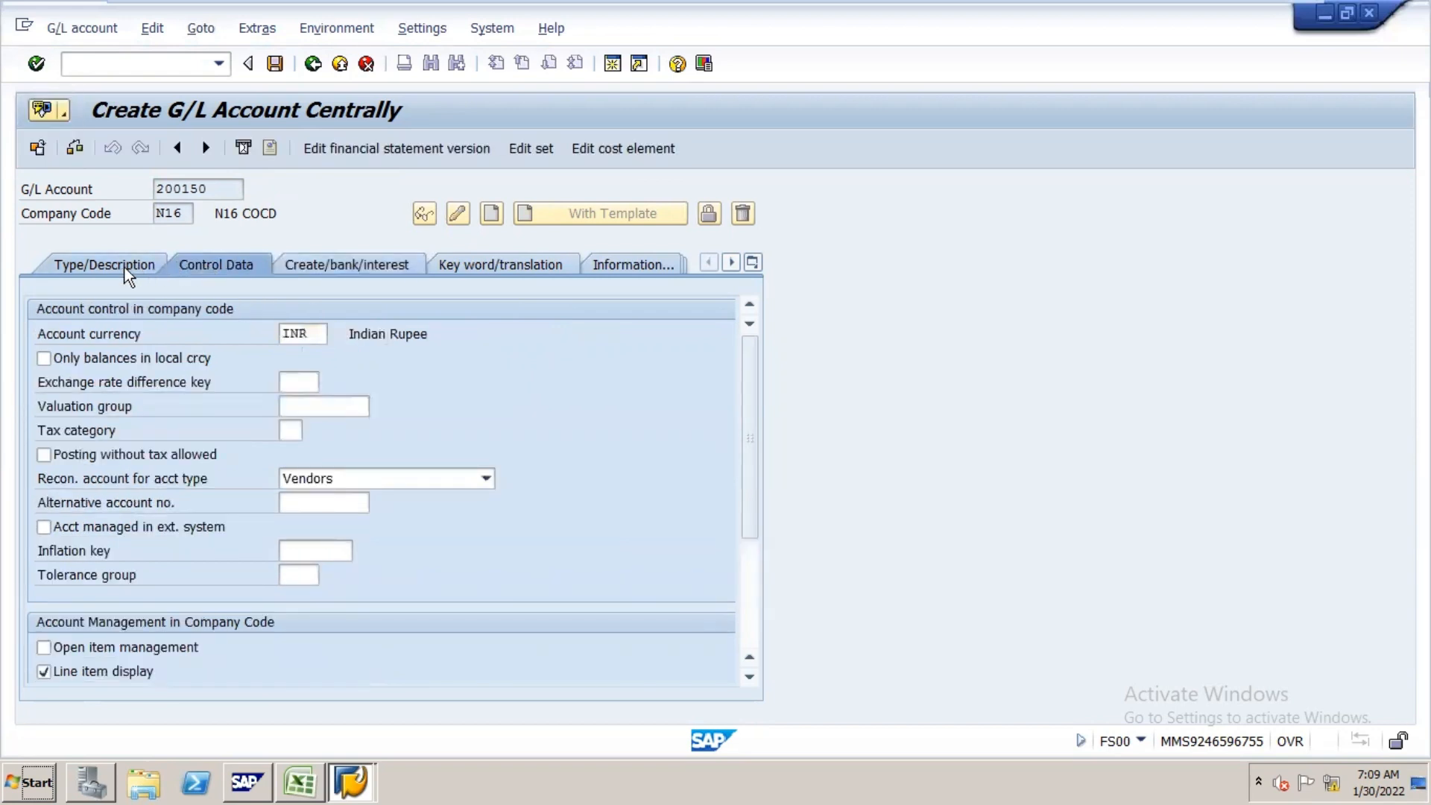
pyautogui.click(125, 270)
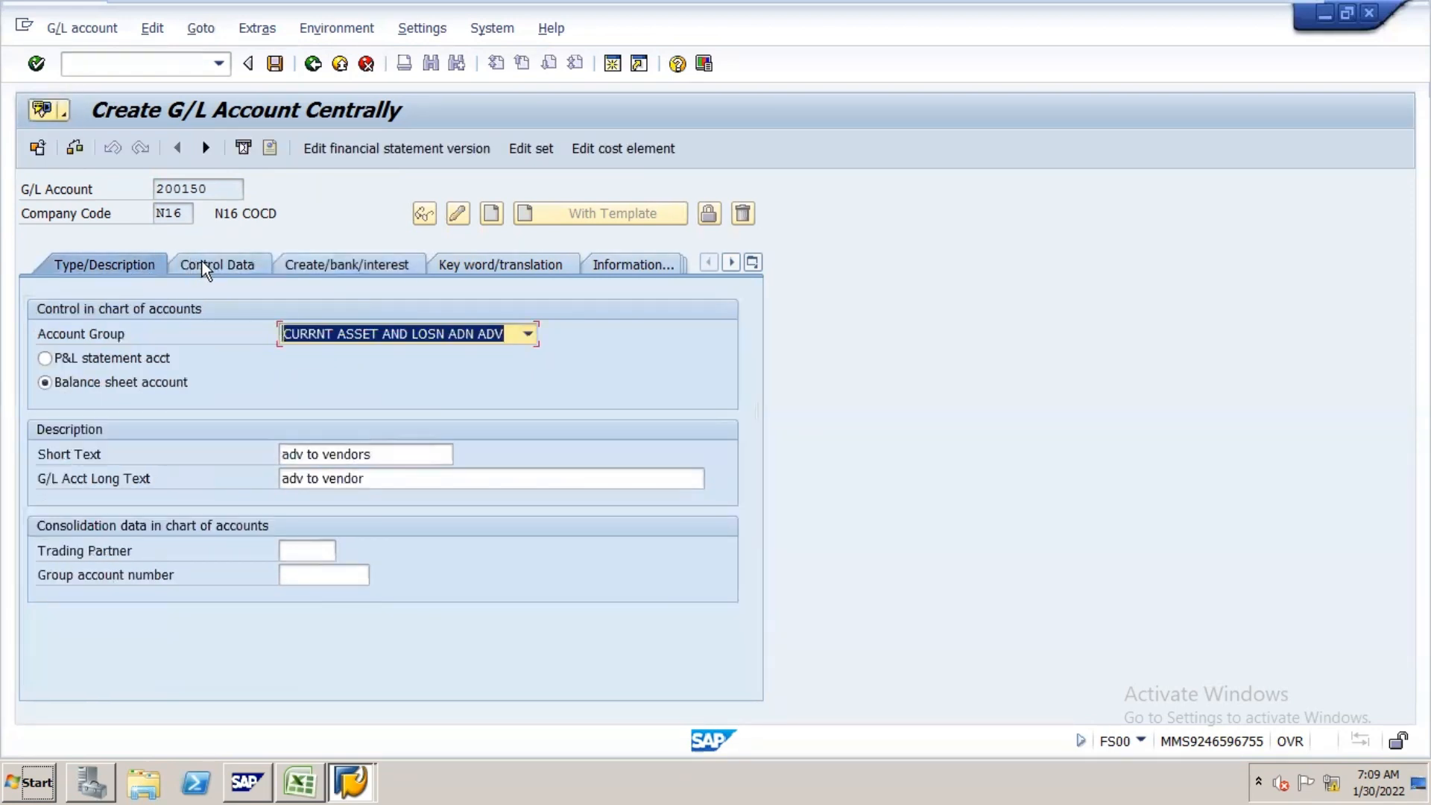
# - Try to save G/L account 200150 and close its message log
pyautogui.click(282, 65)
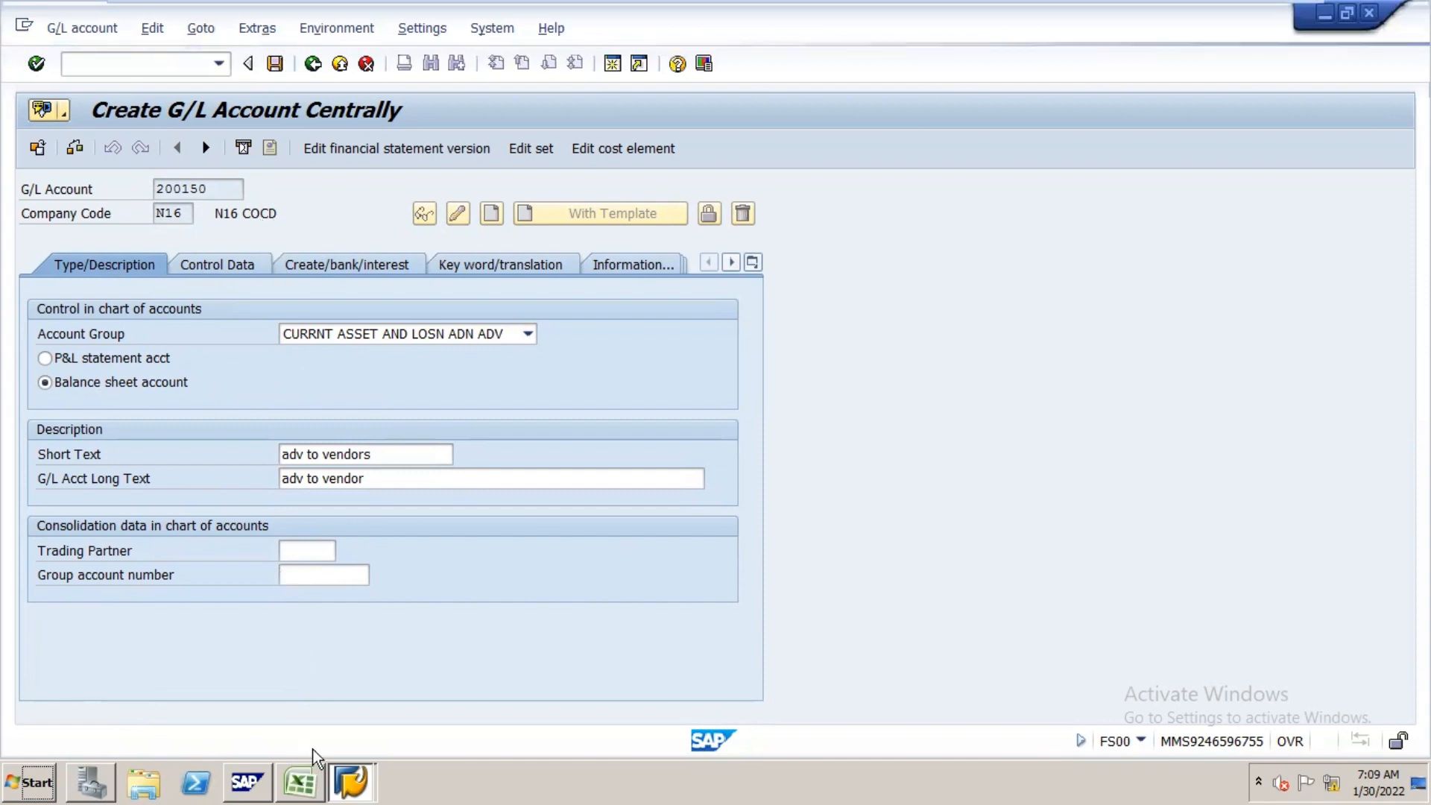
pyautogui.click(301, 779)
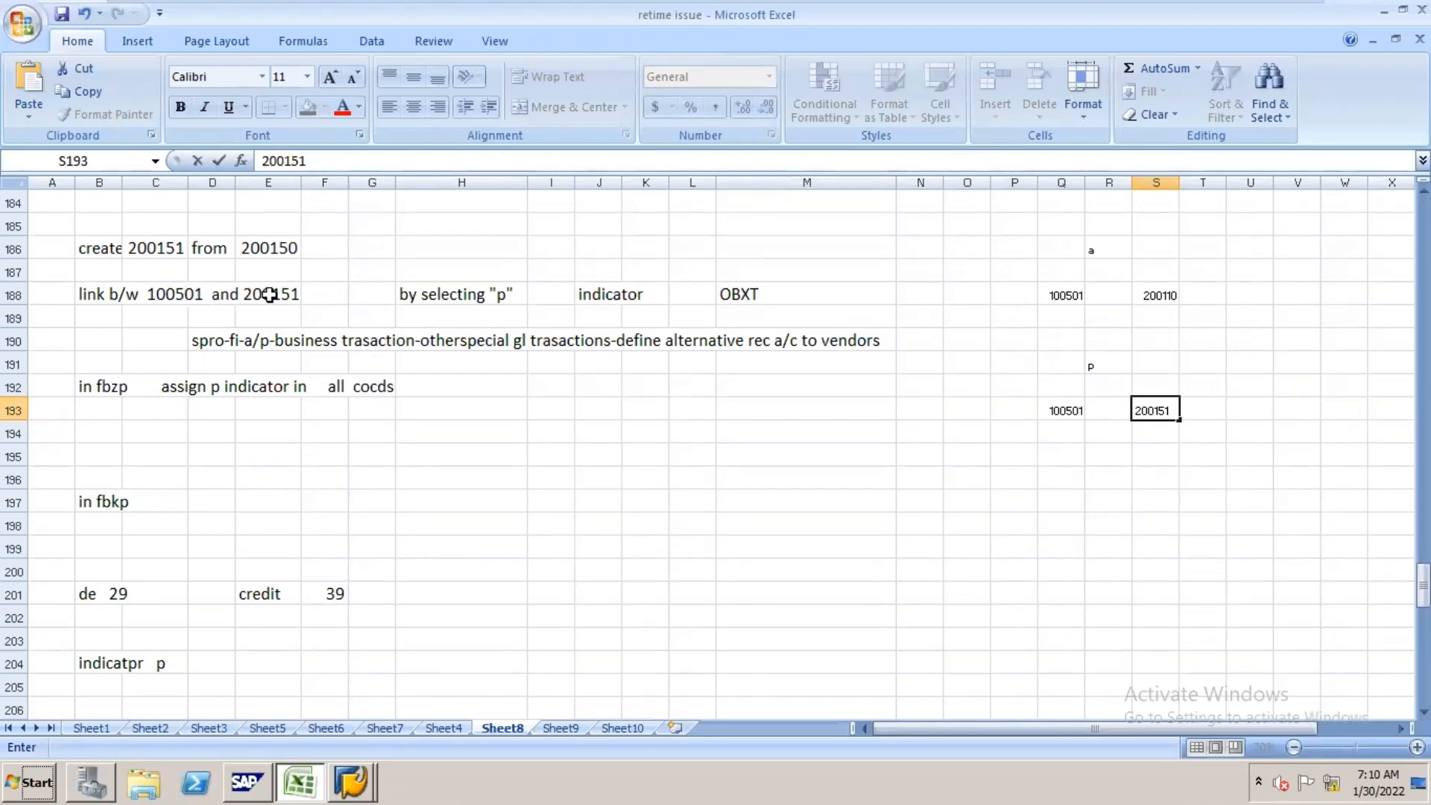
pyautogui.hotkey('alt', 'Tab')
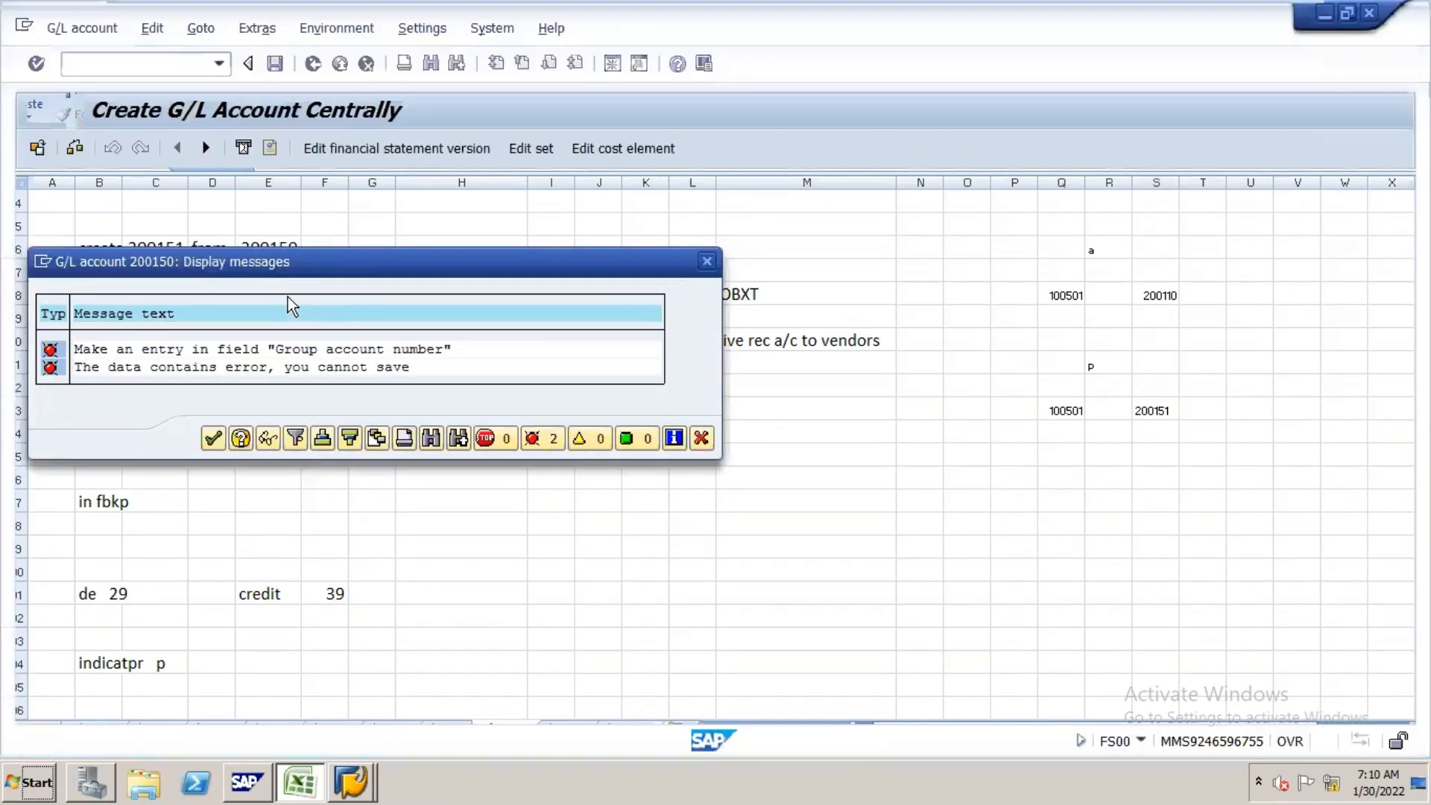
pyautogui.moveTo(368, 274); pyautogui.dragTo(650, 225)
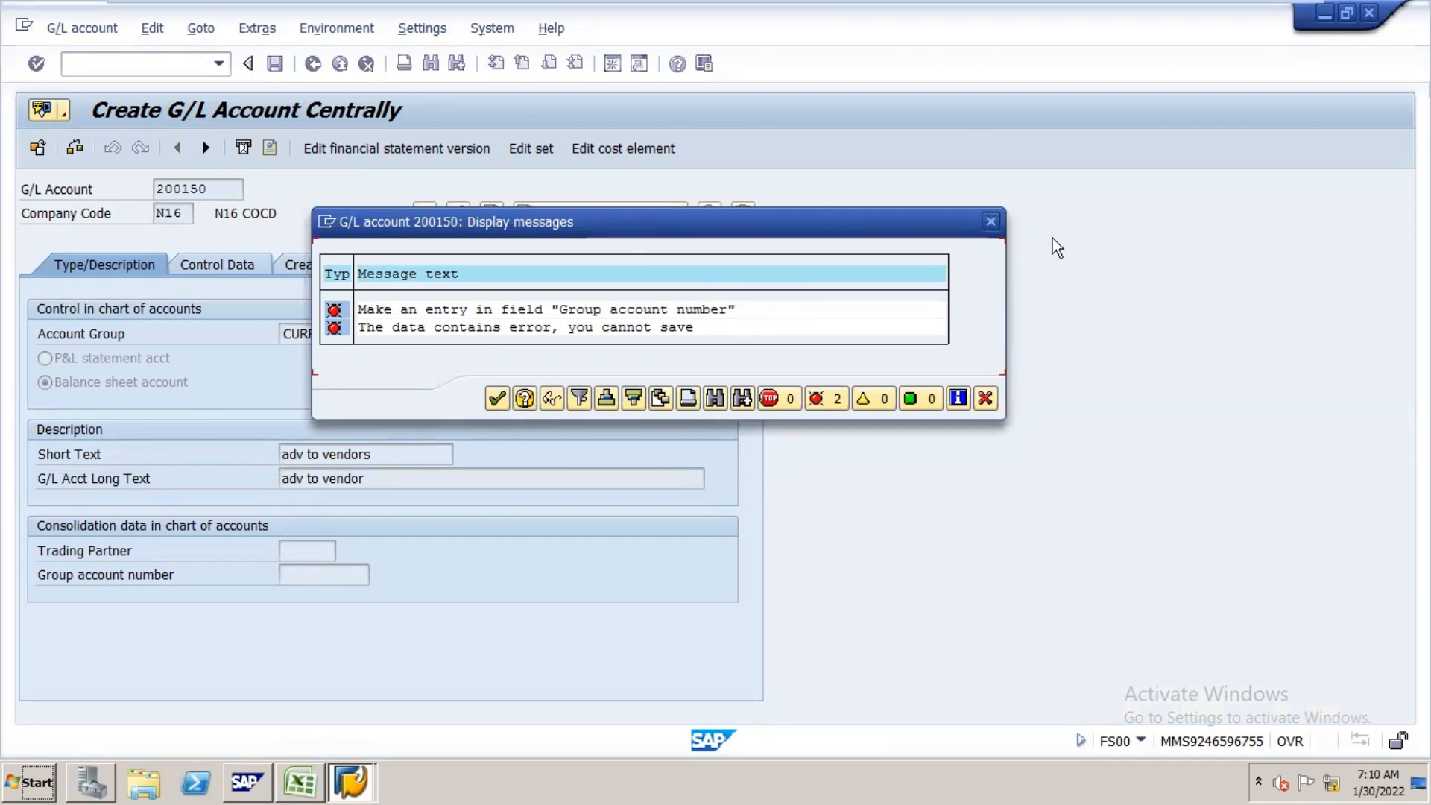
pyautogui.click(993, 220)
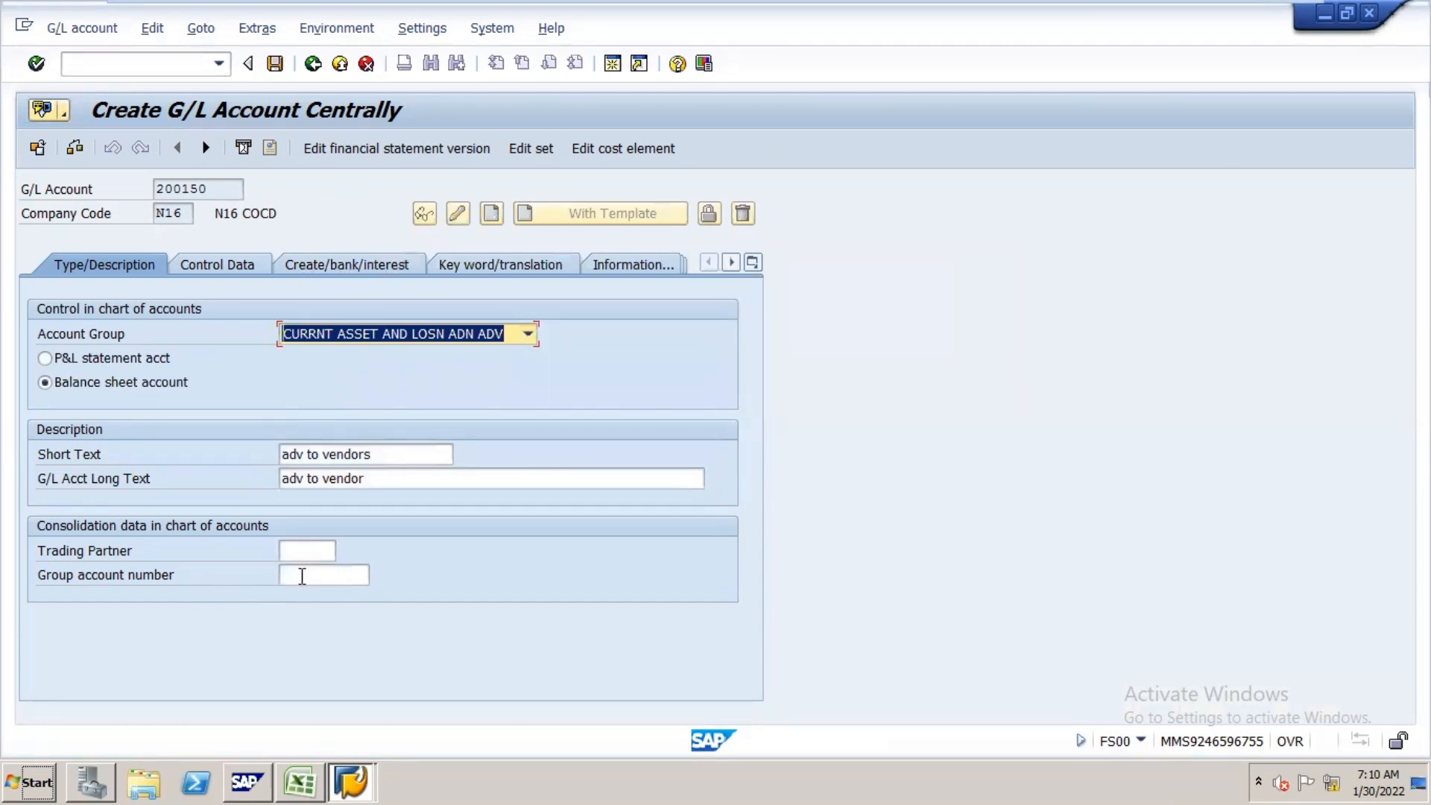
# - Open the list of all charts of accounts with transaction OB13 and display the details of chart N16
pyautogui.click(178, 65)
pyautogui.write('/n')
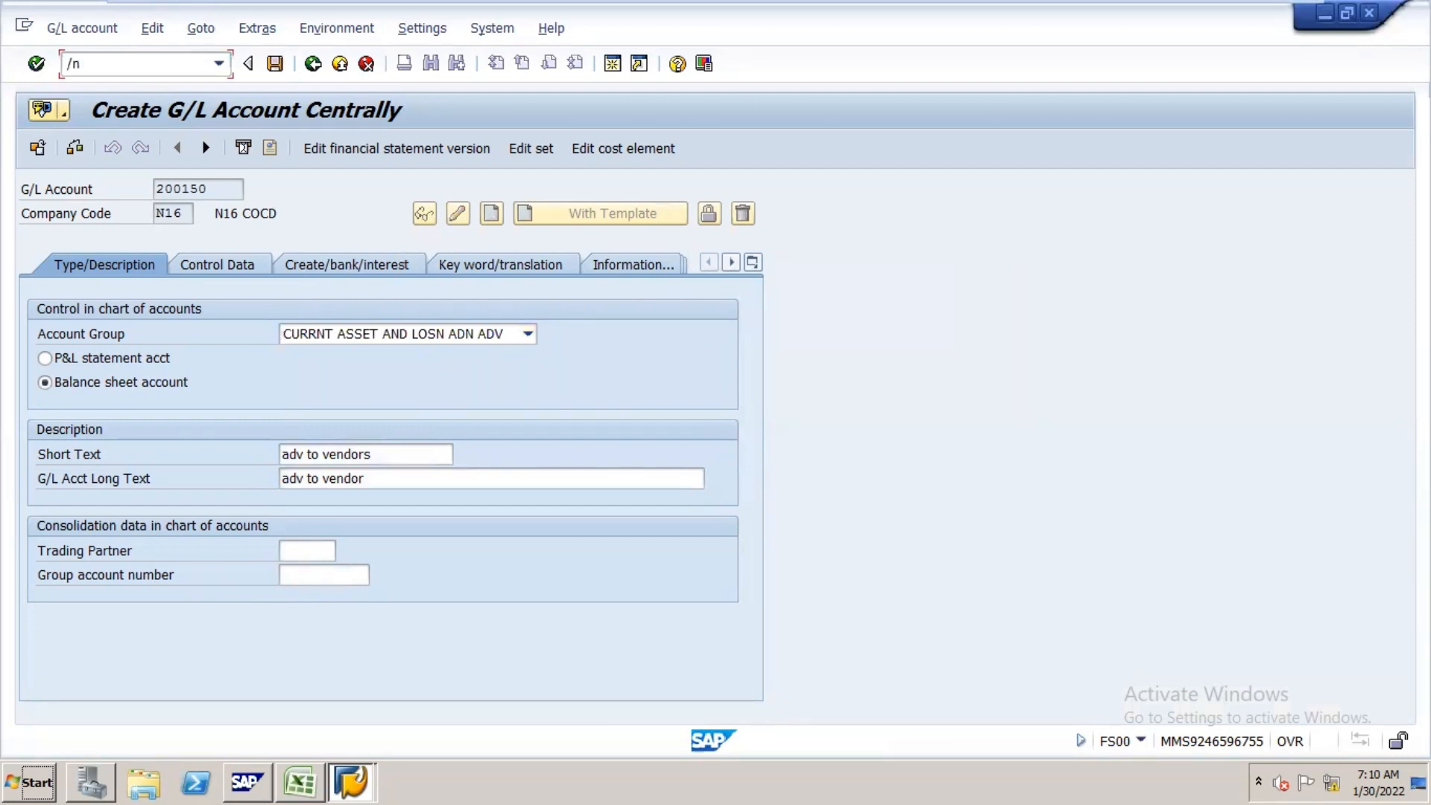
pyautogui.write('ob1')
pyautogui.press('Return')
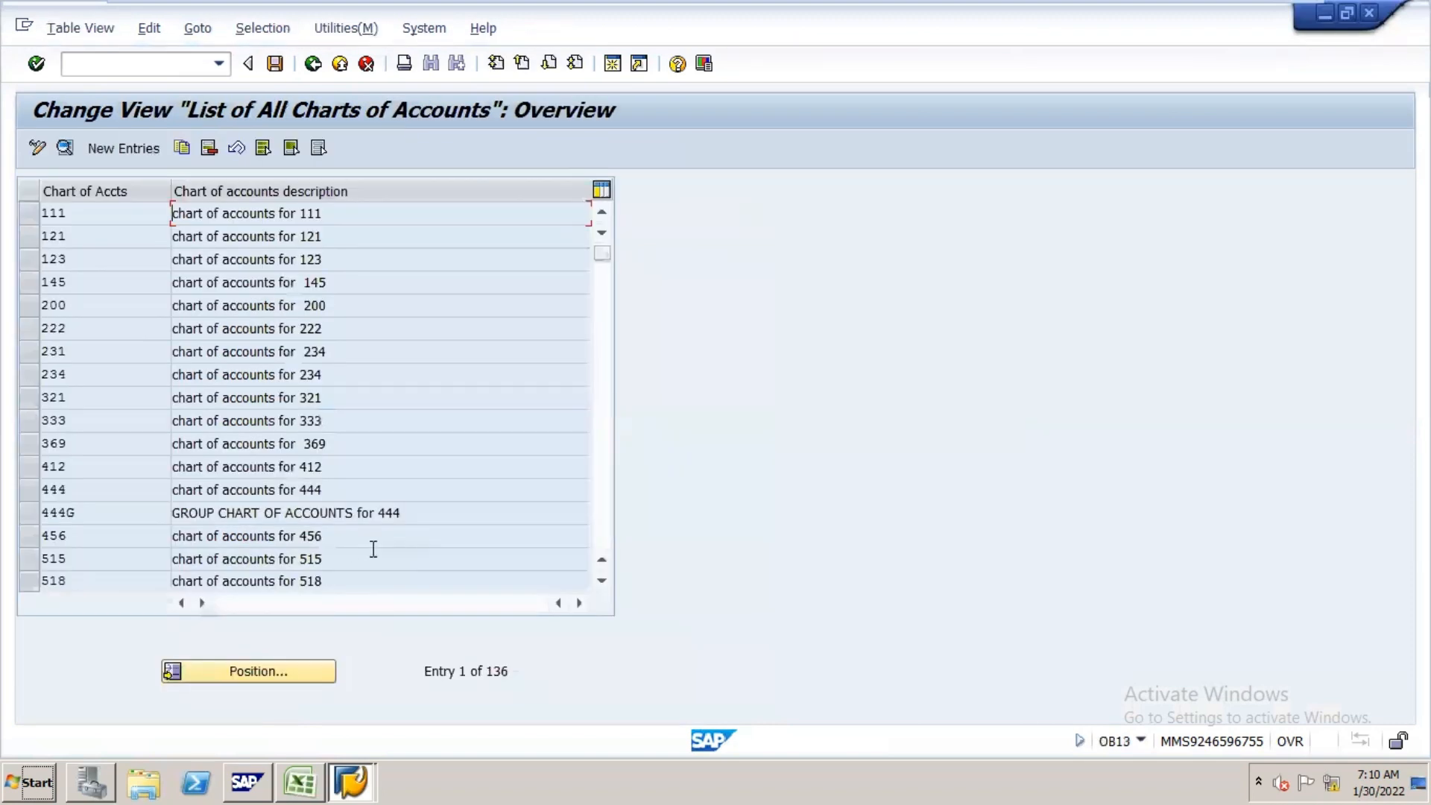
pyautogui.click(304, 674)
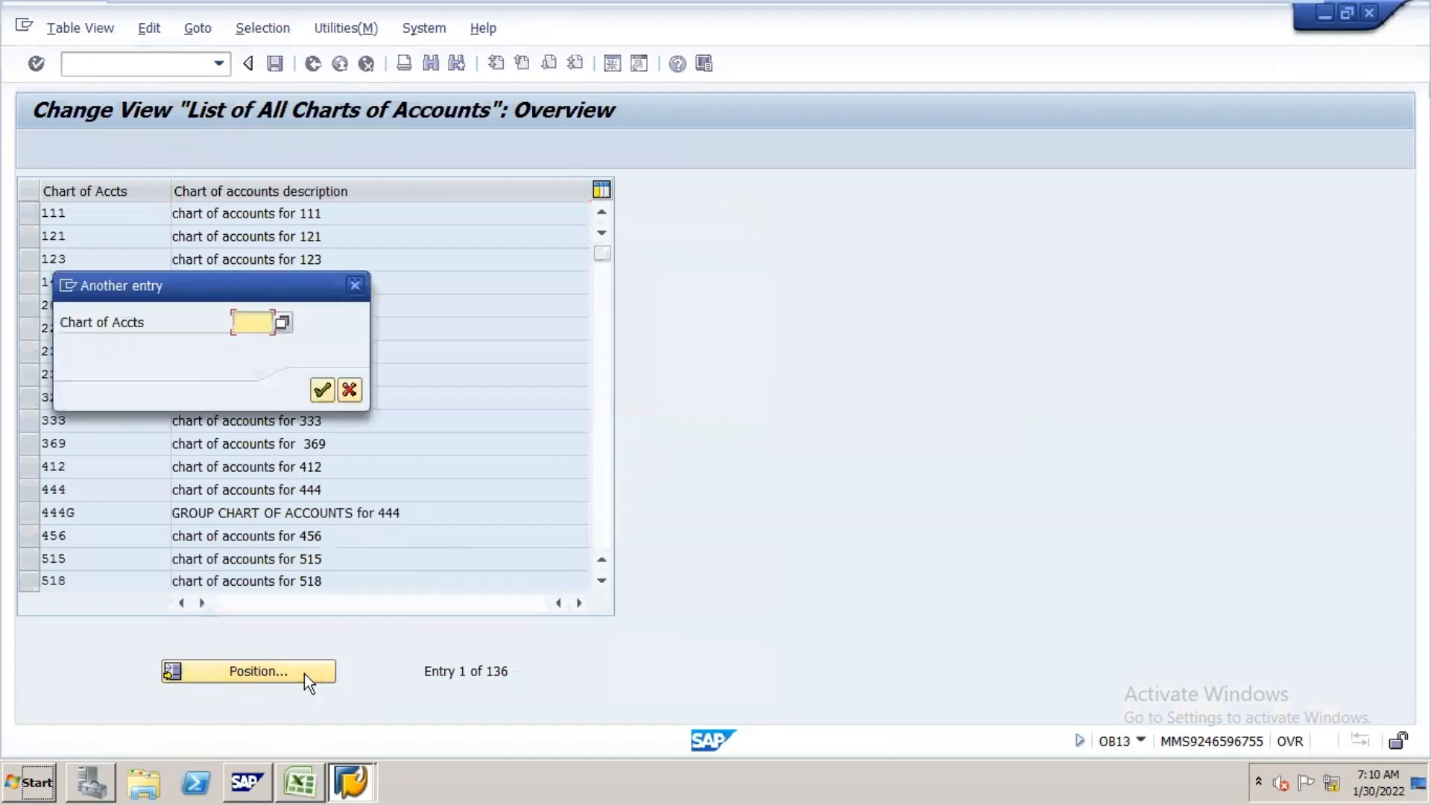
pyautogui.write('N16')
pyautogui.press('Return')
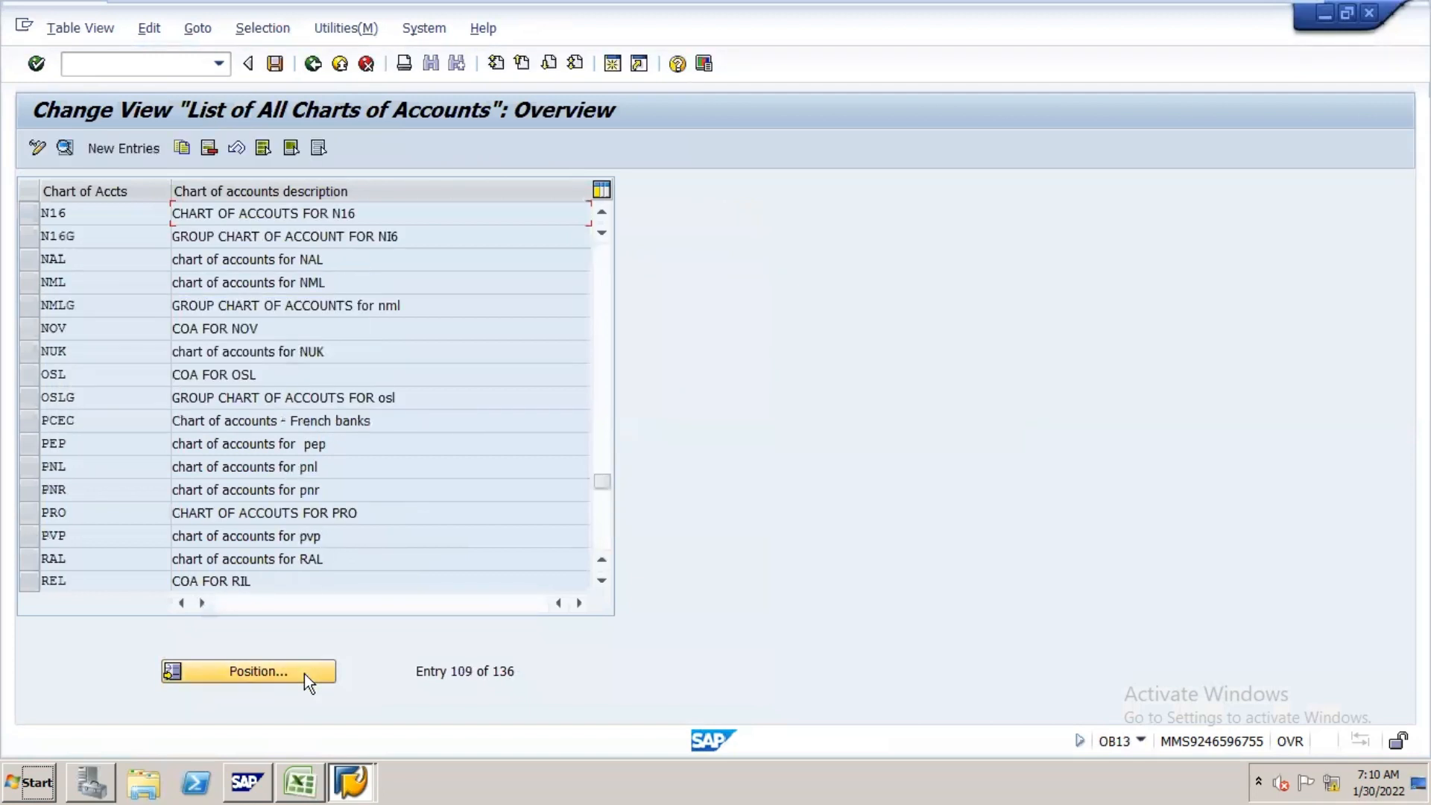
pyautogui.doubleClick(139, 209)
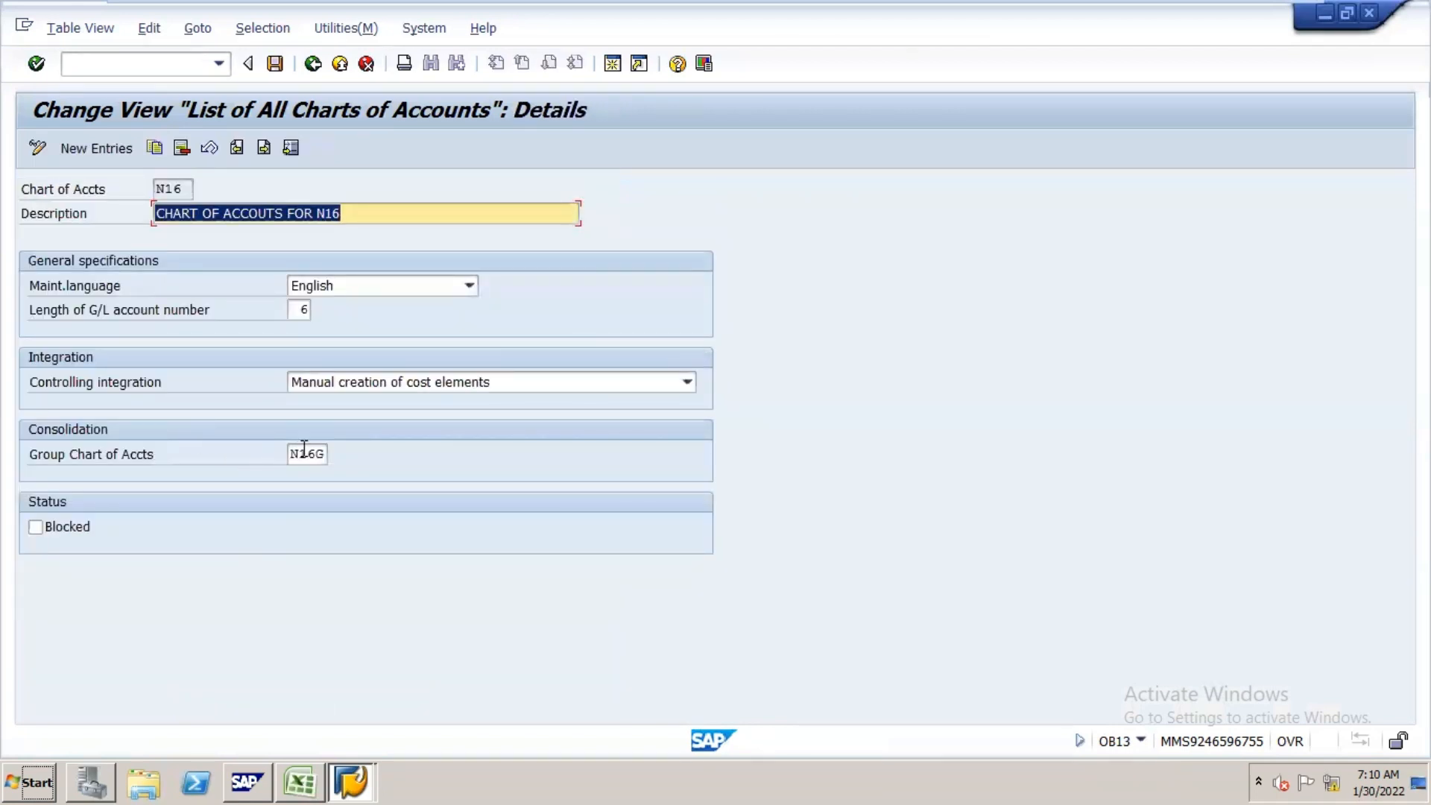
# - Clear the group chart of accounts assigned to chart N16 and save it under the N16 CONFIGURATION customizing request
pyautogui.moveTo(290, 451); pyautogui.dragTo(353, 451)
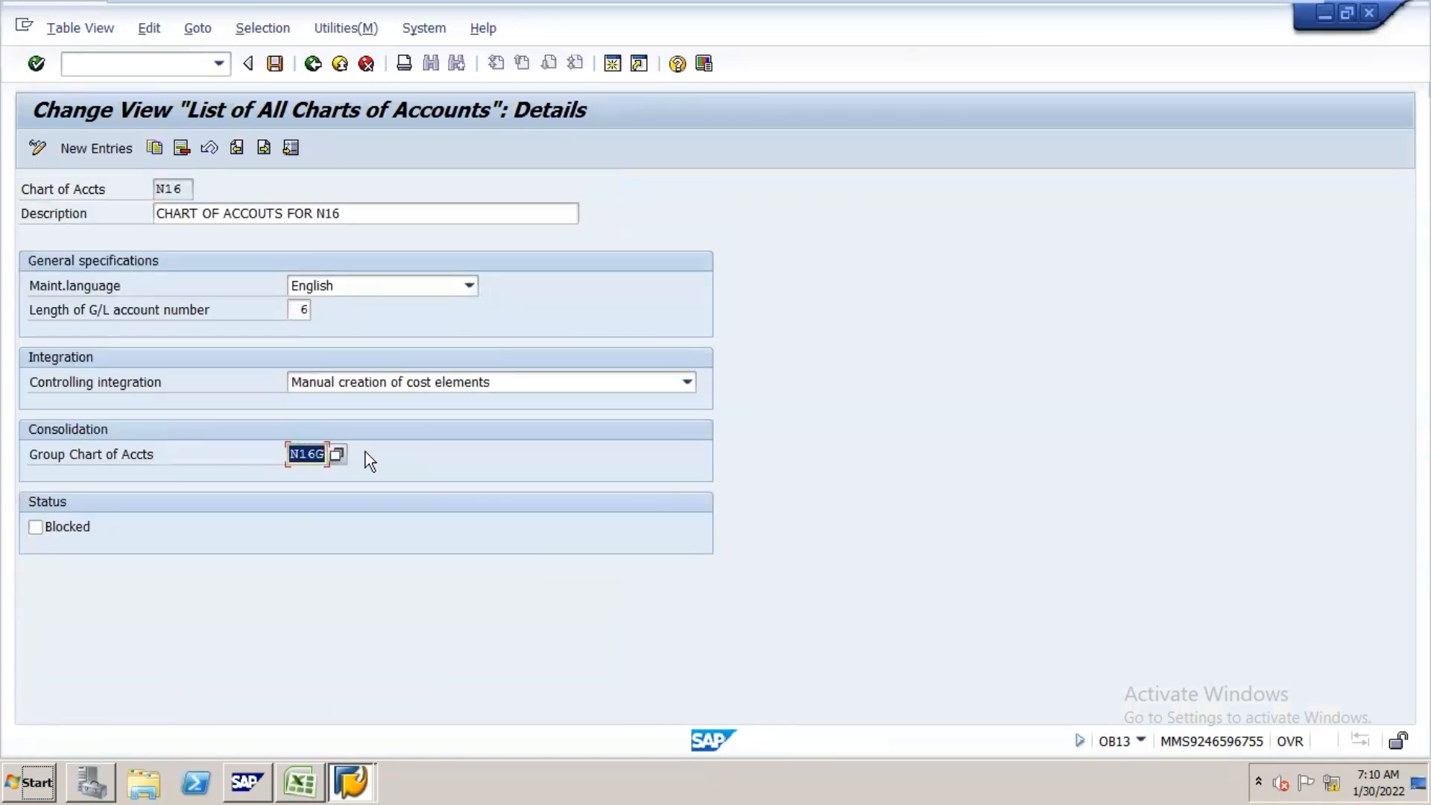
pyautogui.press('Delete')
pyautogui.press('Return')
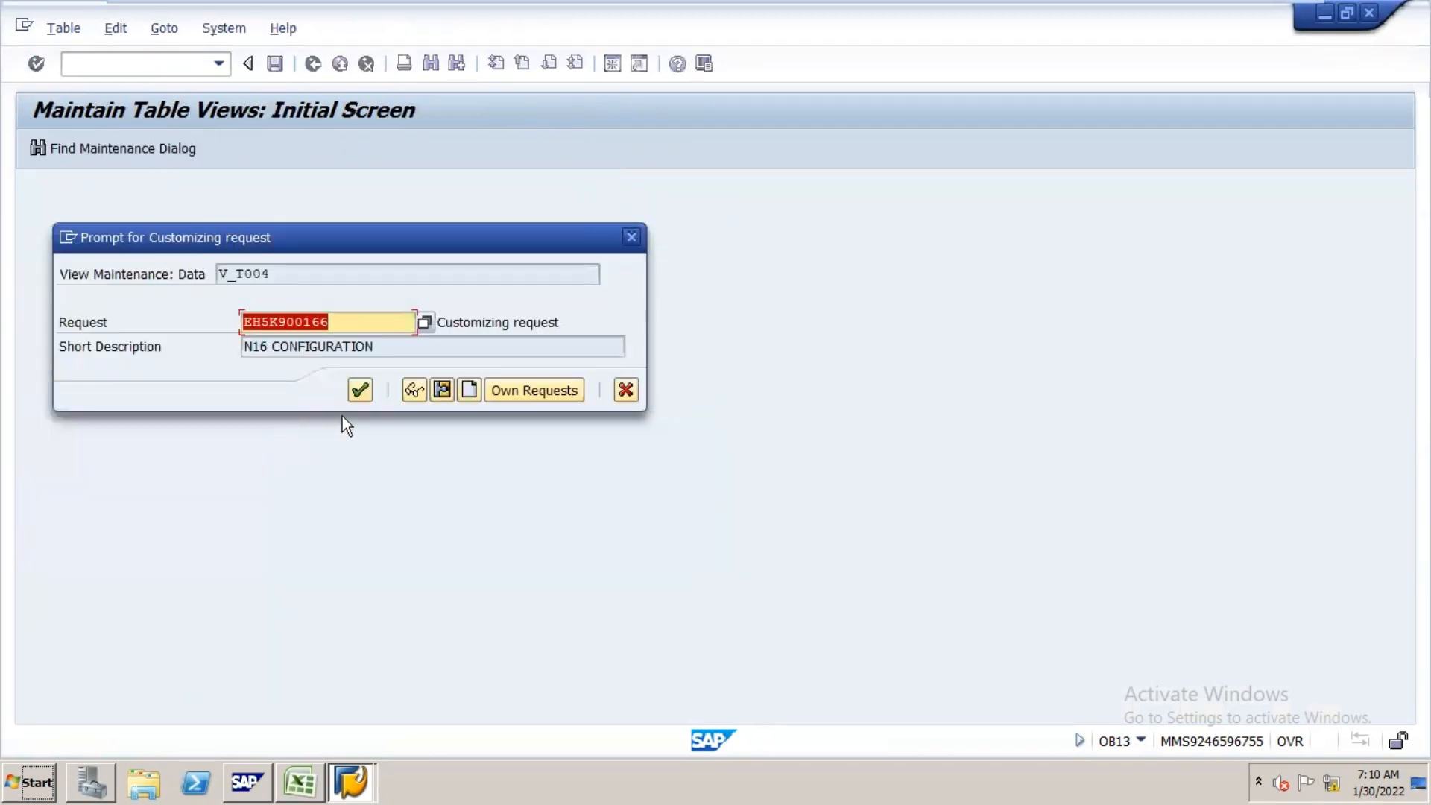
pyautogui.click(358, 395)
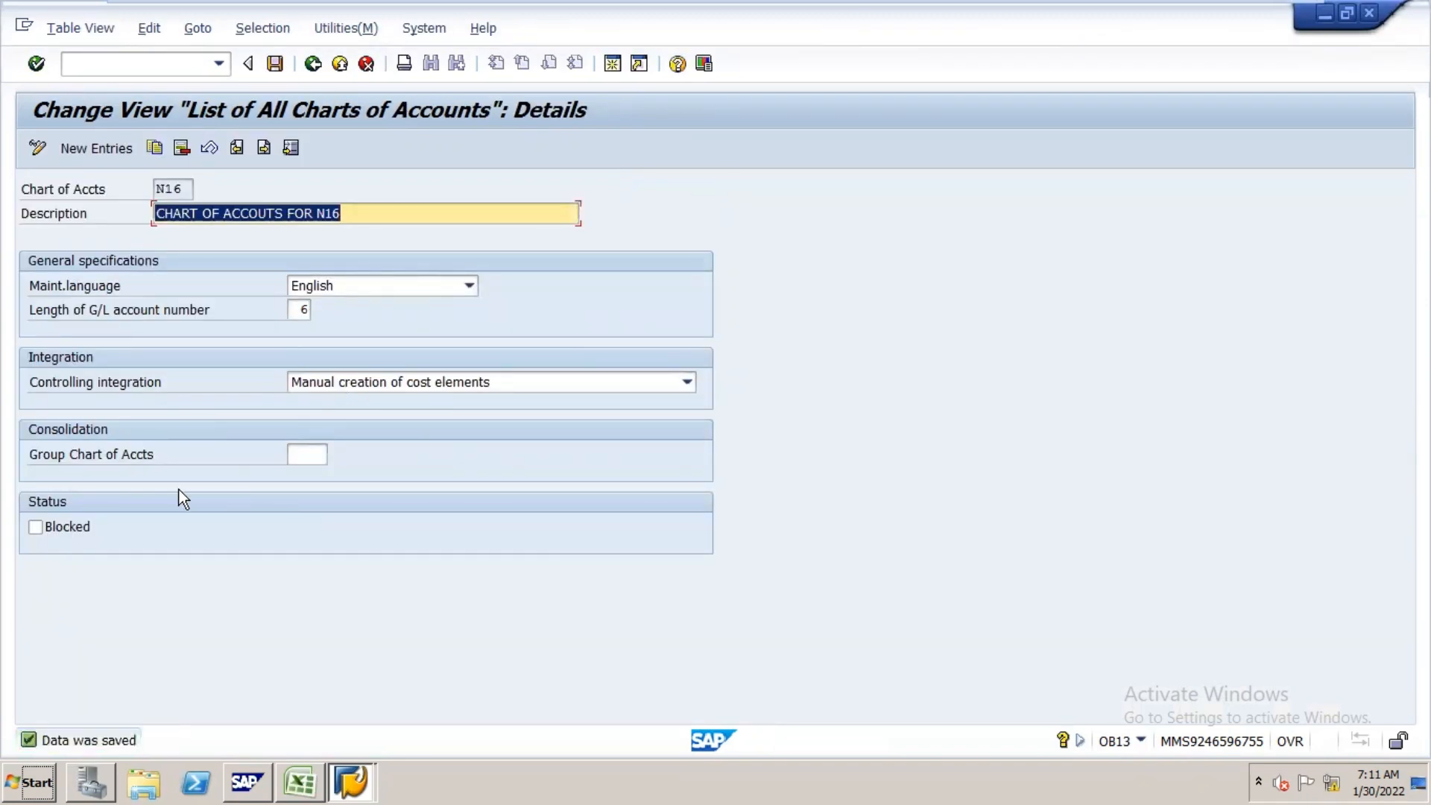
# - Go to central G/L account maintenance with transaction FS00 and set the G/L account to 200150
pyautogui.click(191, 62)
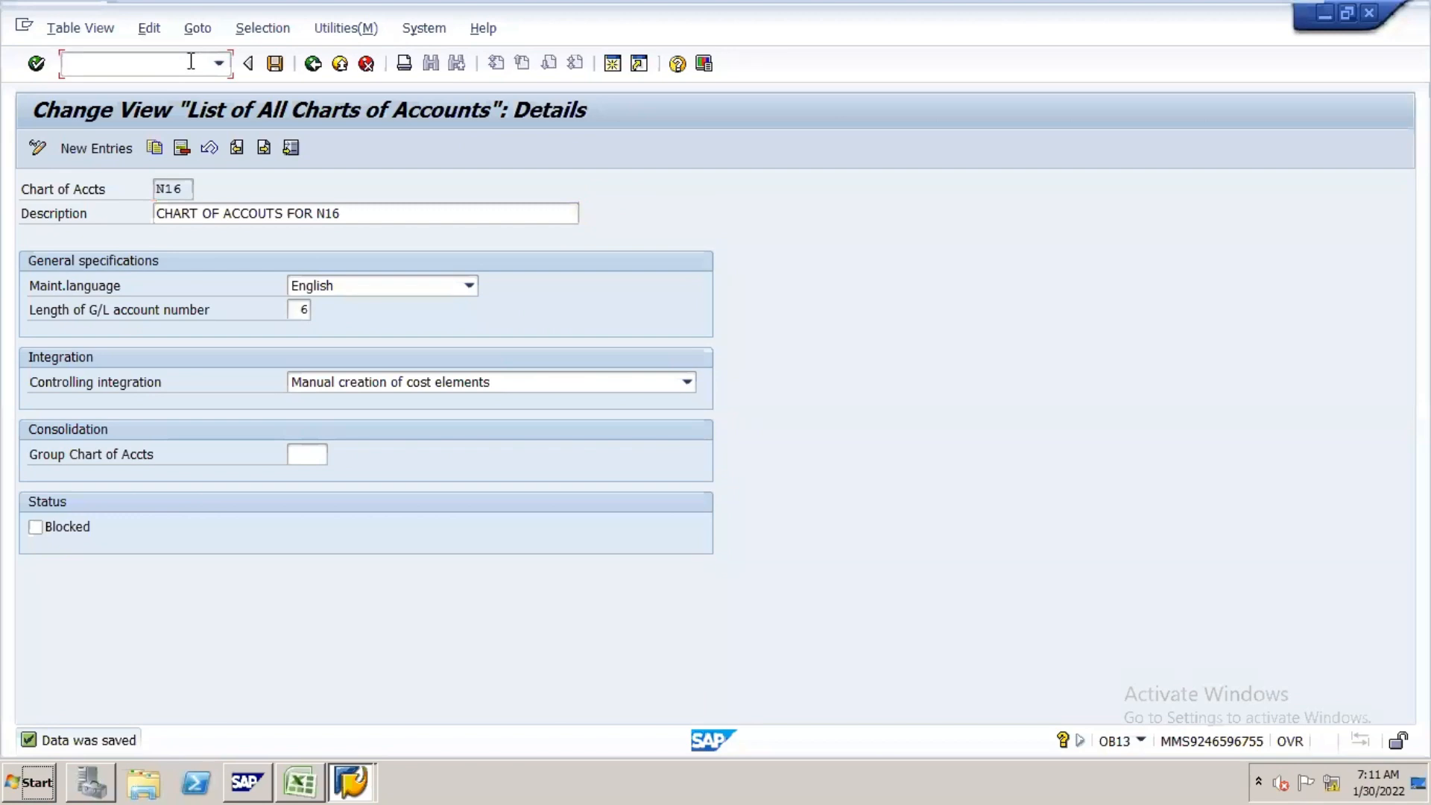
pyautogui.write('/nfs00')
pyautogui.press('Return')
pyautogui.press('BackSpace')
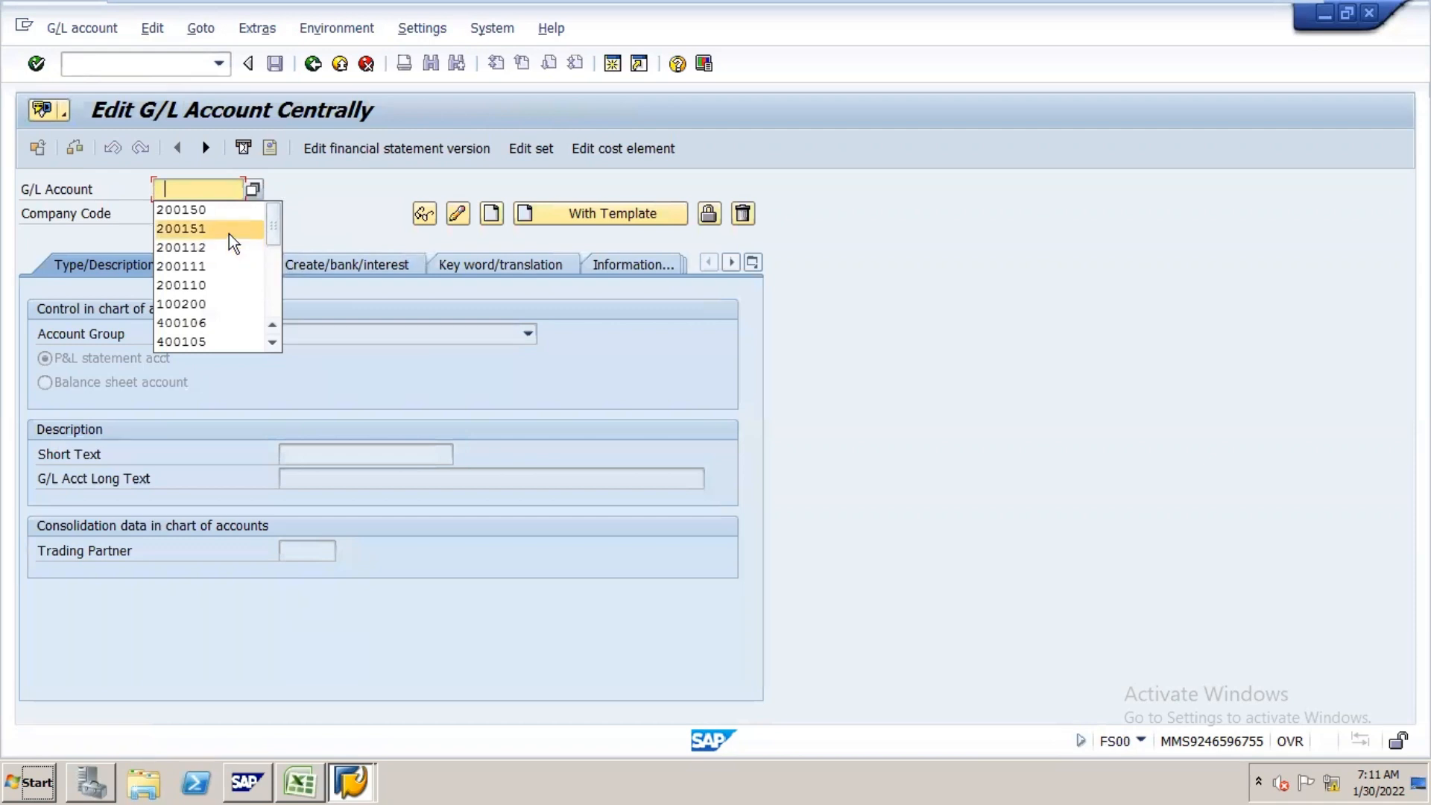
pyautogui.click(237, 211)
# - Create the G/L account from reference account 200110 in company code N16 and save it
pyautogui.click(601, 217)
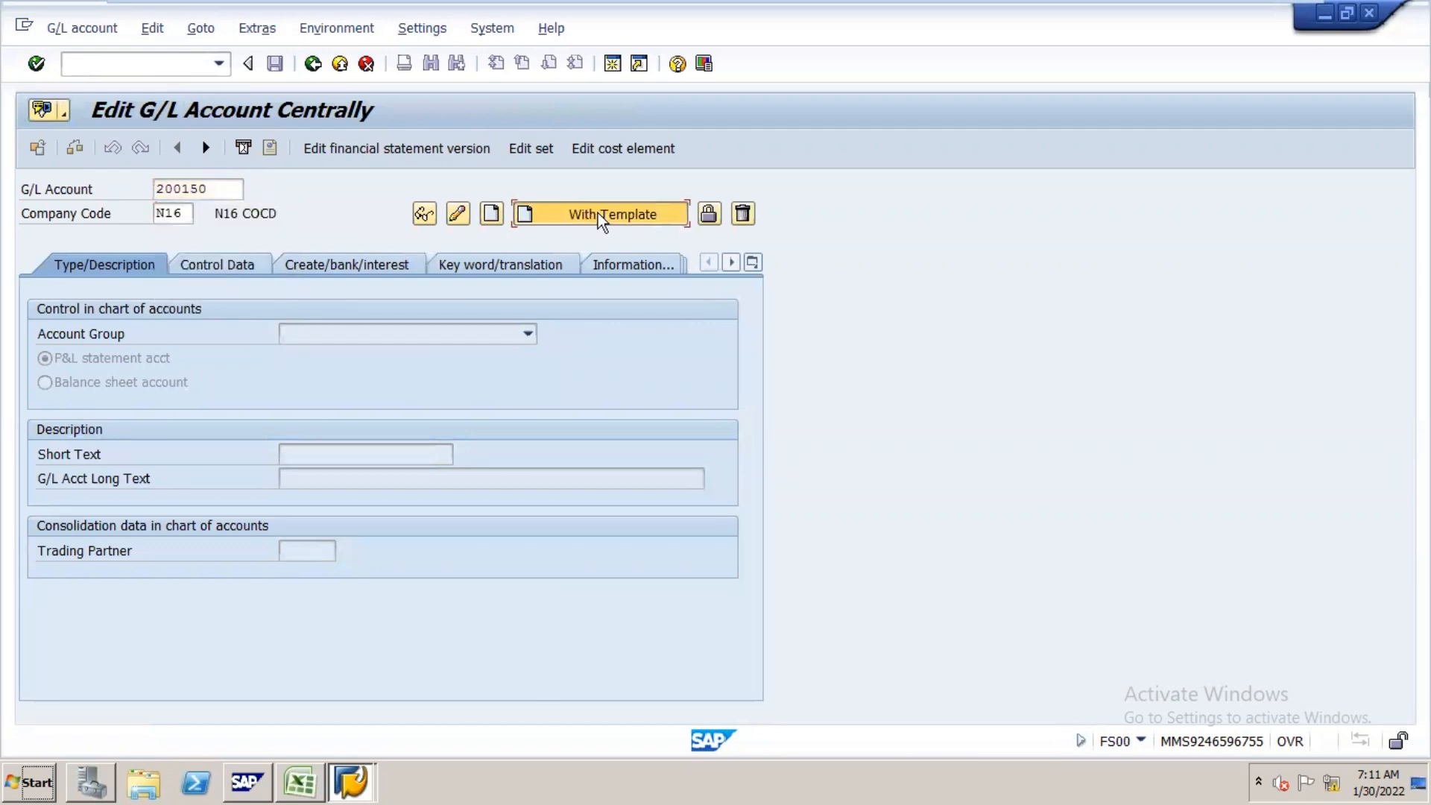
pyautogui.write('200110')
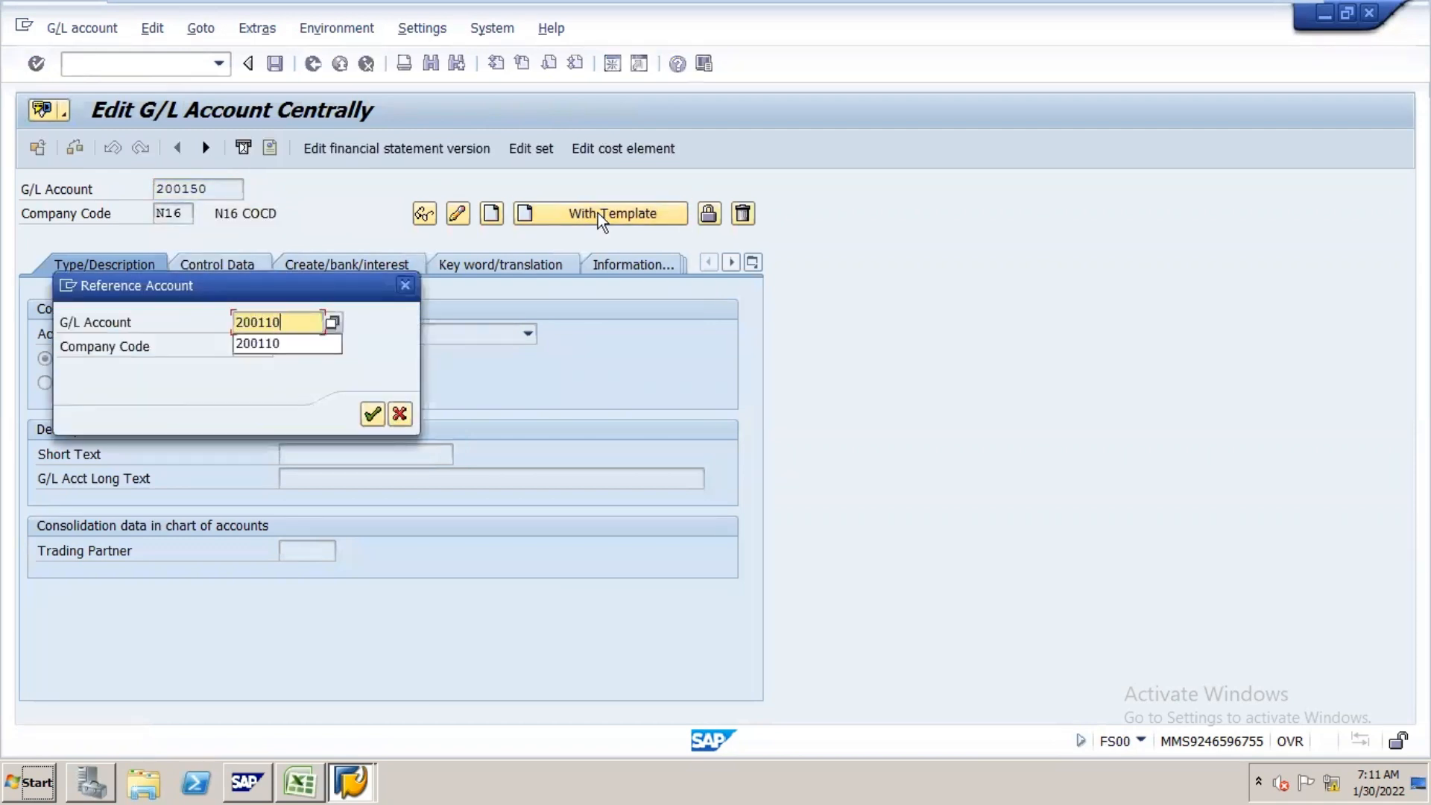
pyautogui.press('Tab')
pyautogui.write('N16')
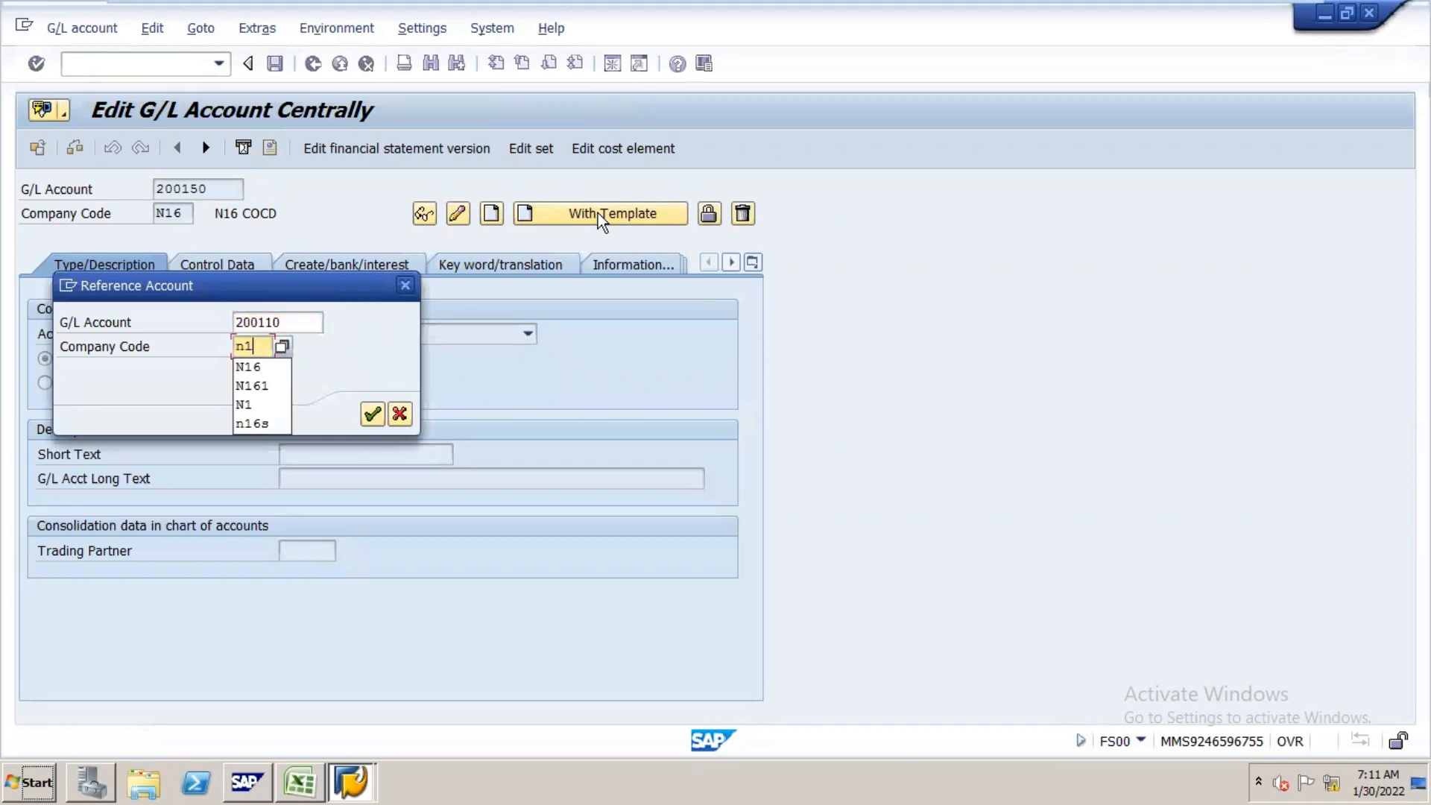
pyautogui.press('Return')
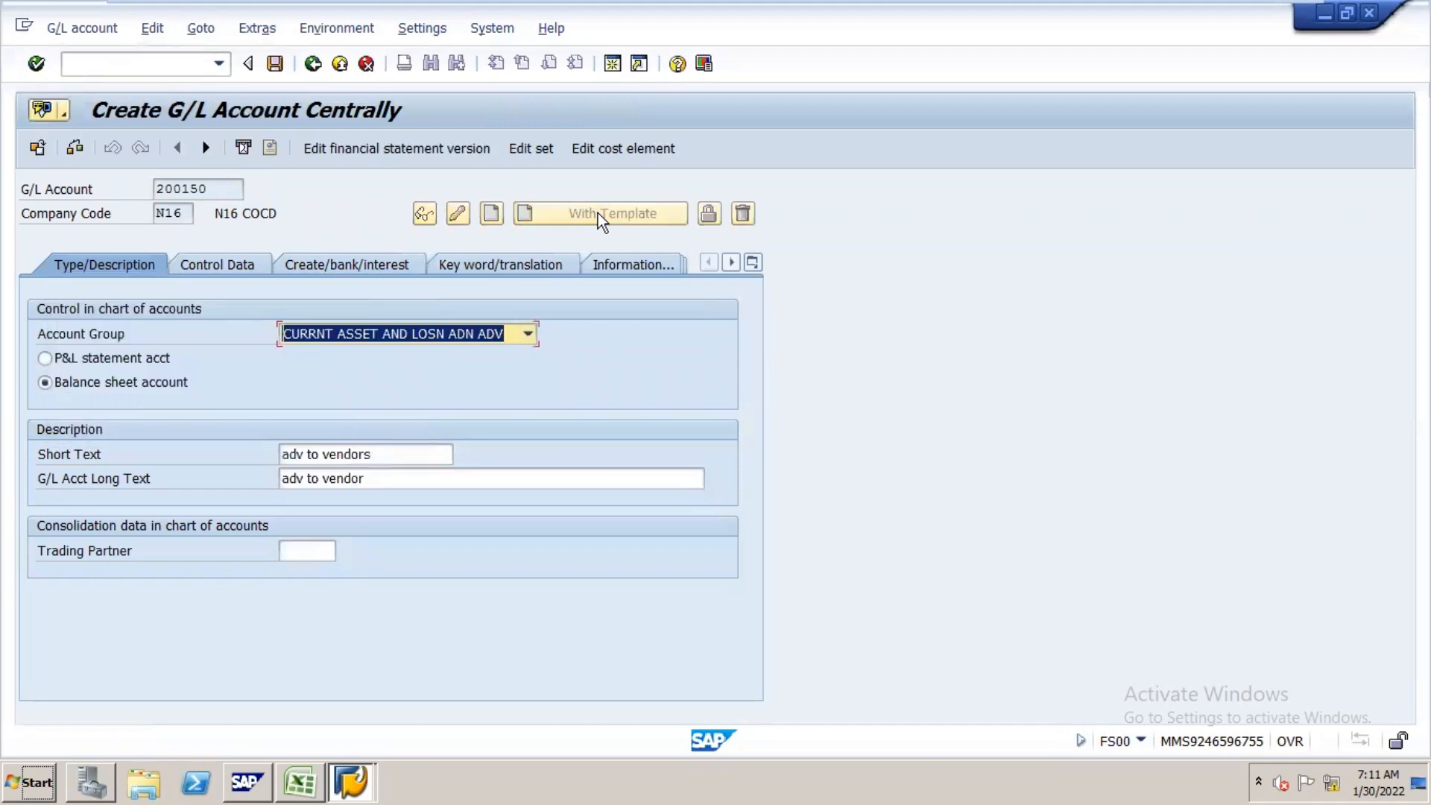
pyautogui.click(275, 65)
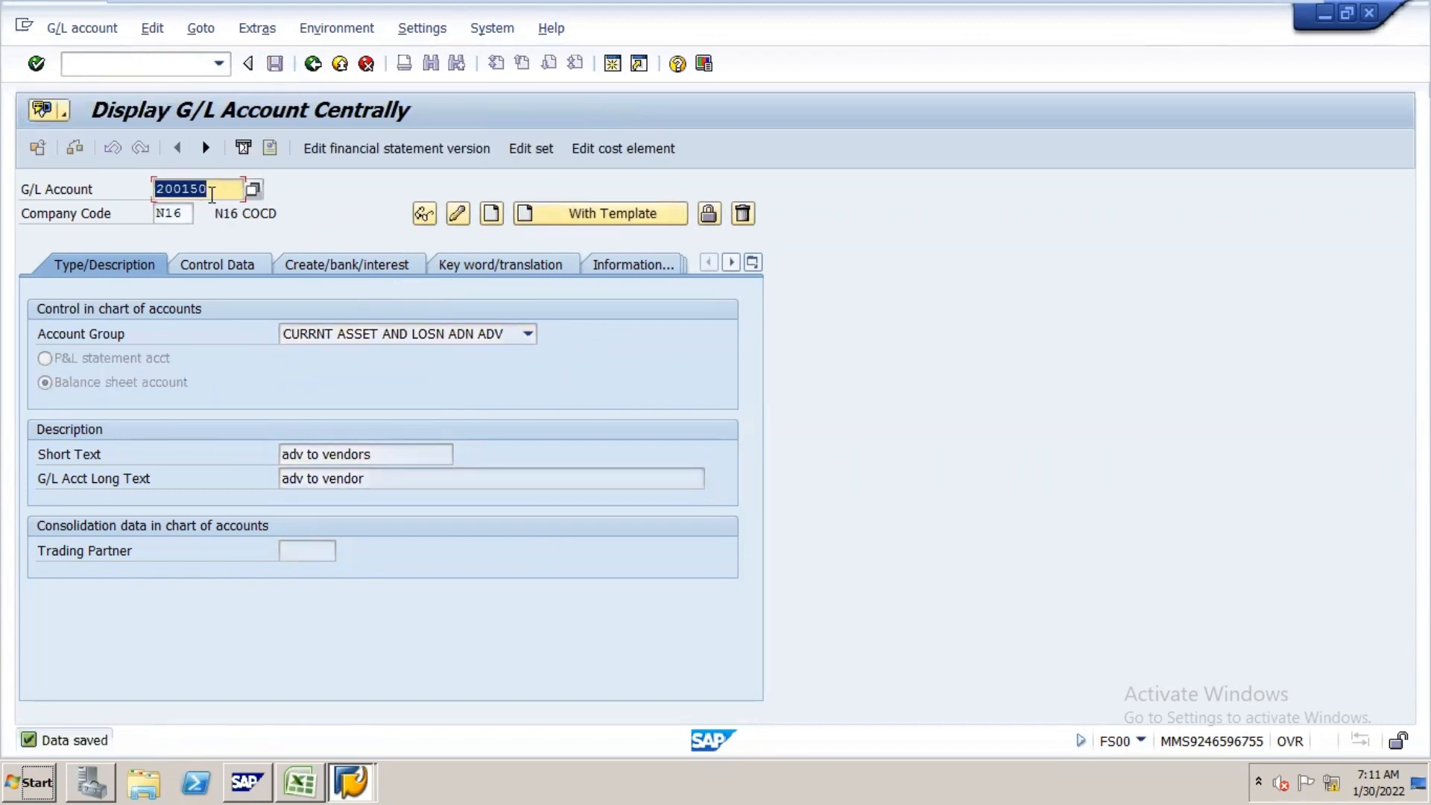
# - Switch to the Excel notes to check the instructions for linking 100501 and 200151, and return to SAP
pyautogui.hotkey('alt', 'Tab')
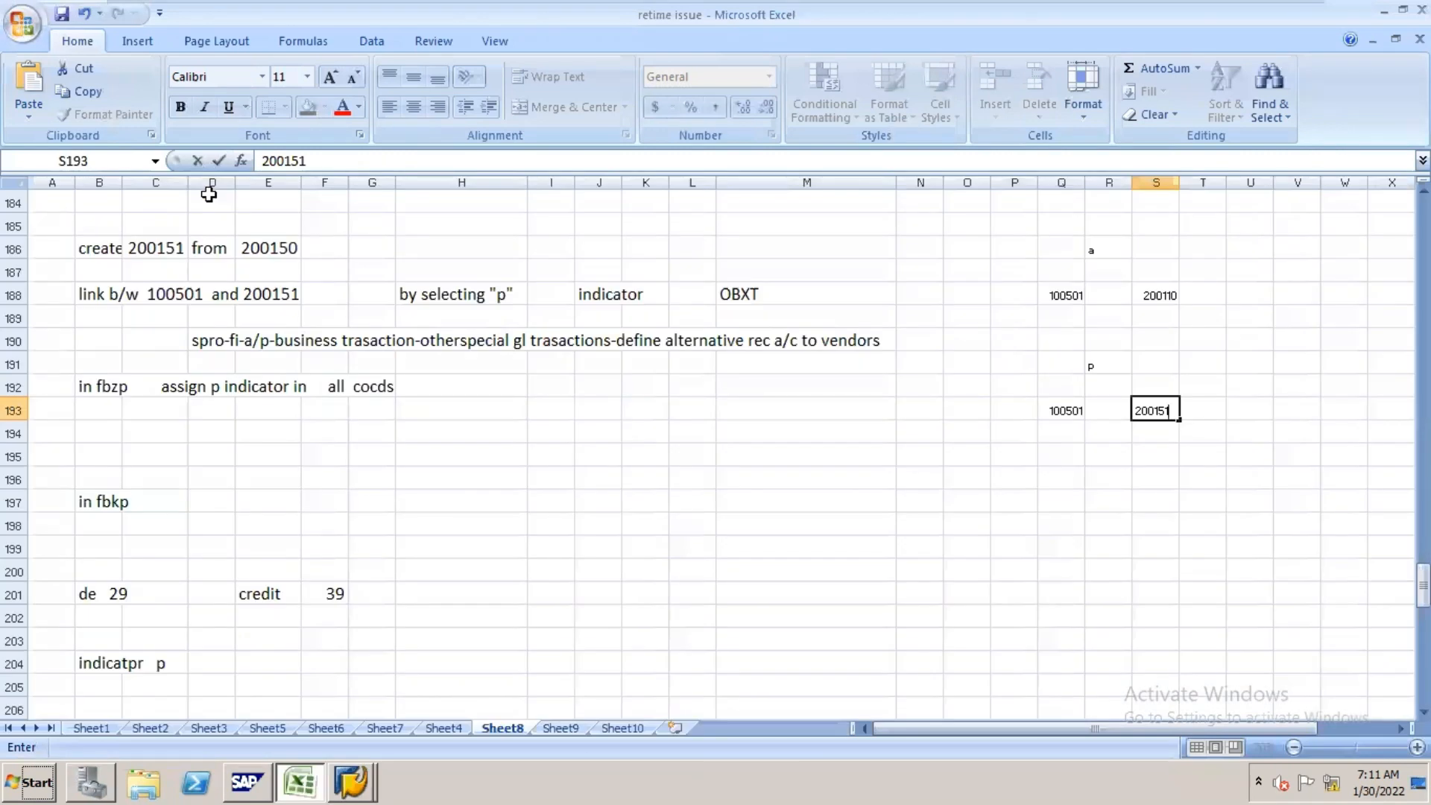
pyautogui.click(177, 291)
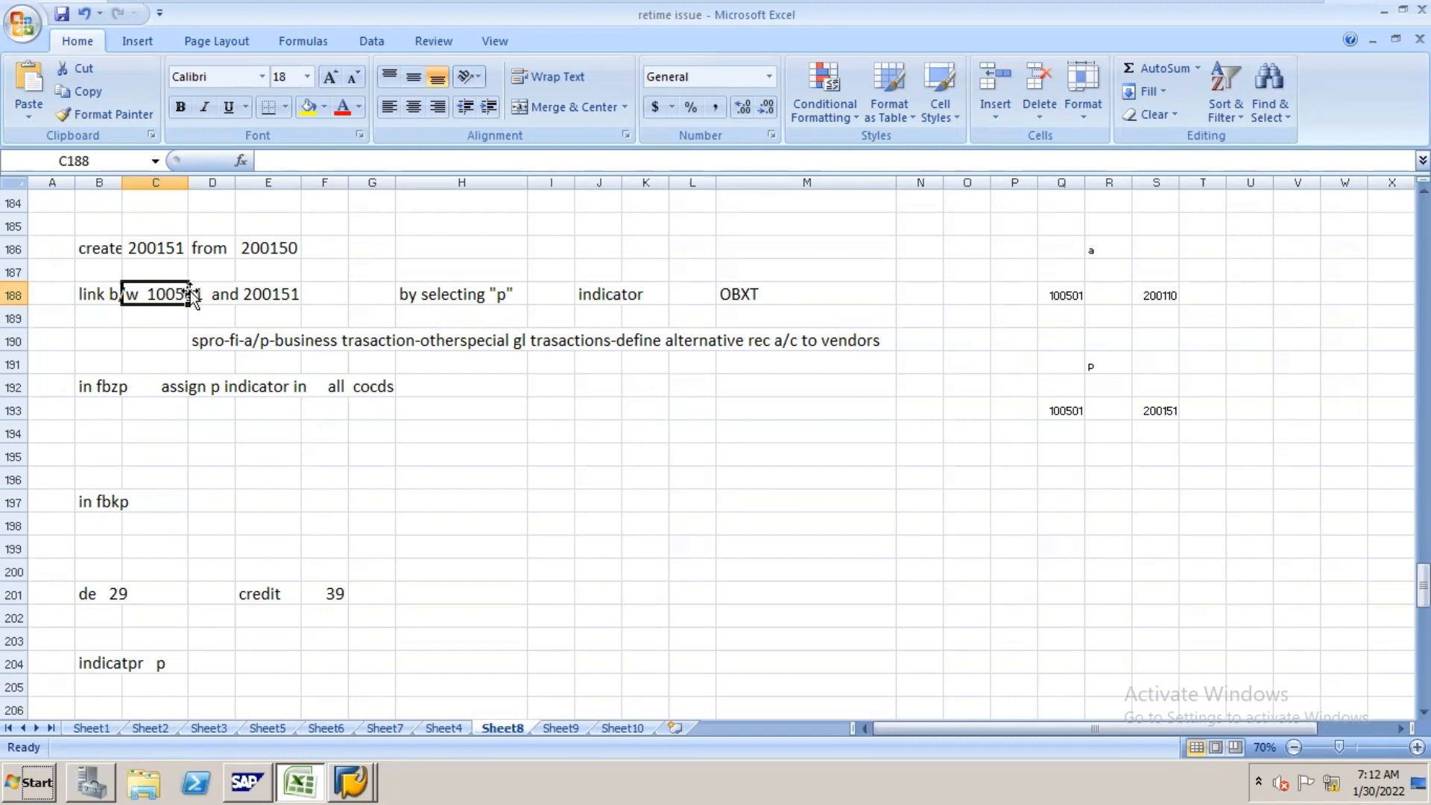
pyautogui.hotkey('alt', 'Tab')
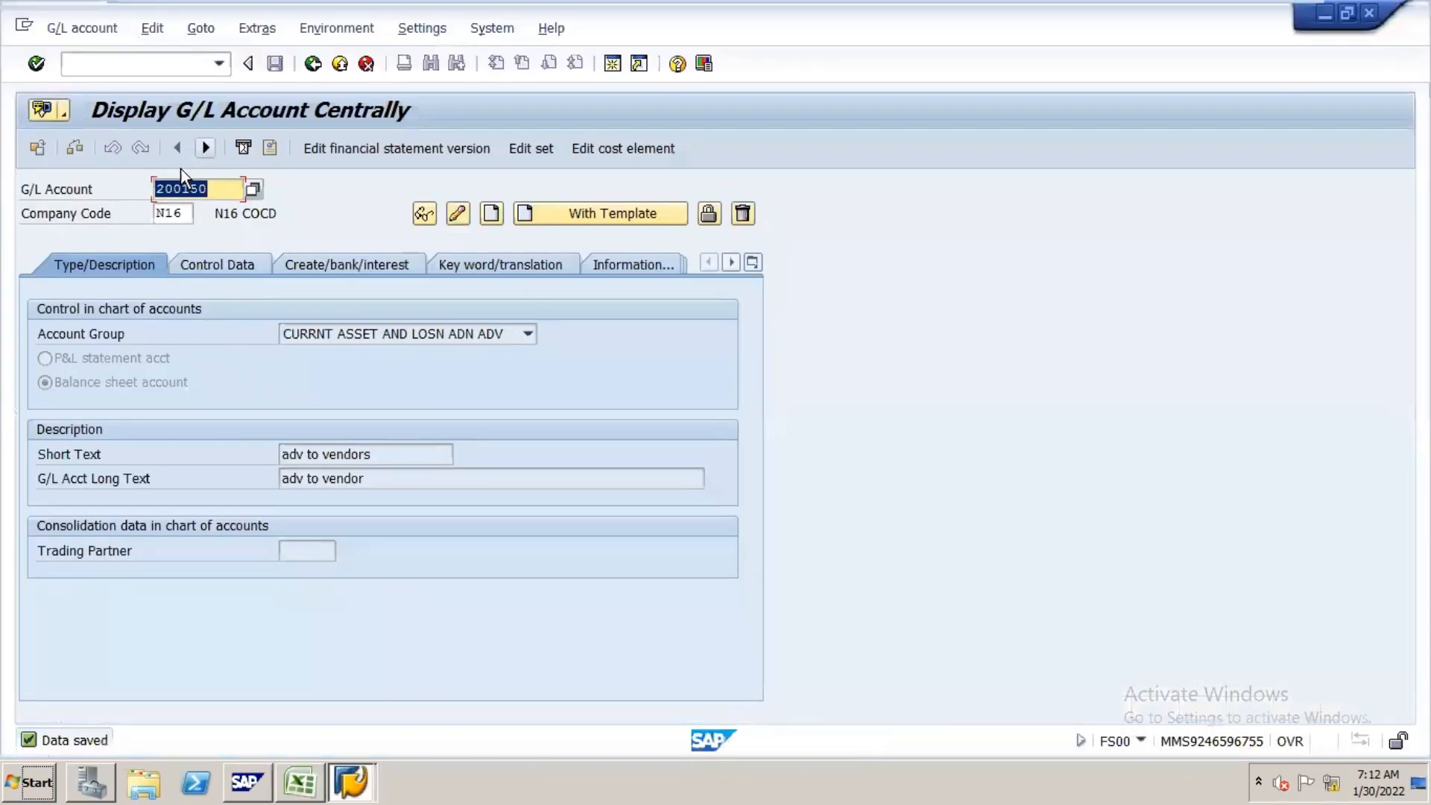
pyautogui.hotkey('alt', 'Tab')
pyautogui.hotkey('alt', 'Tab')
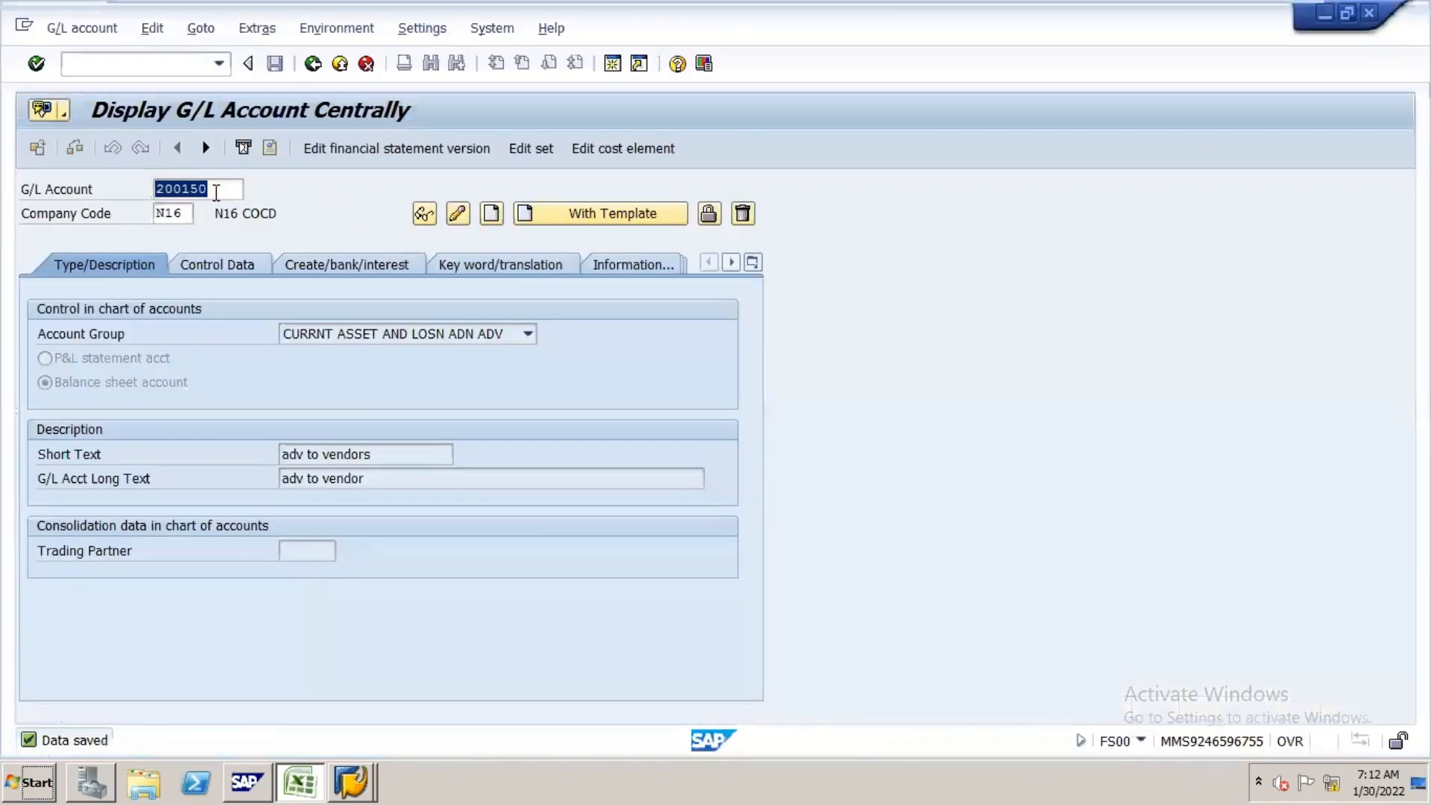
pyautogui.click(186, 63)
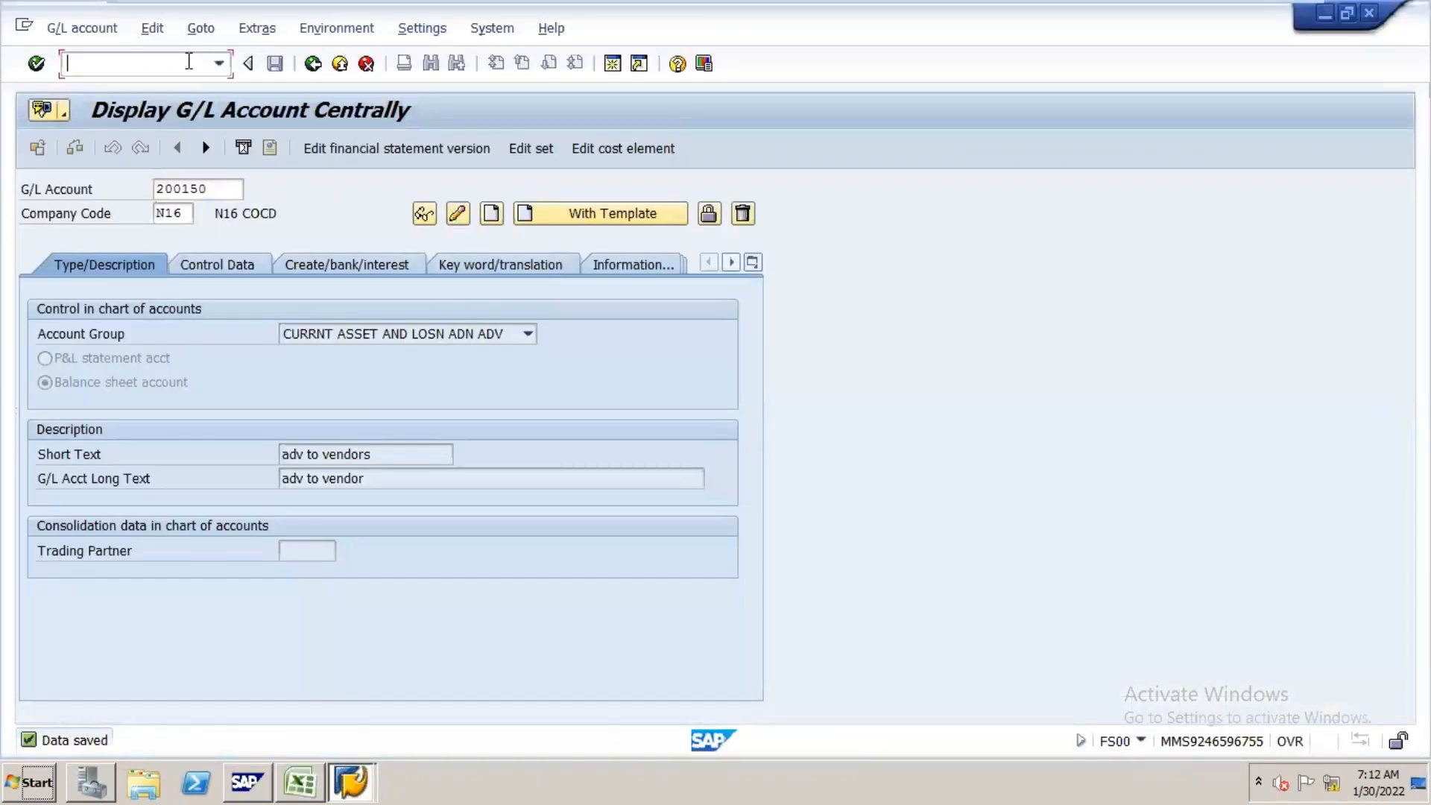
pyautogui.write('spro')
pyautogui.press('Return')
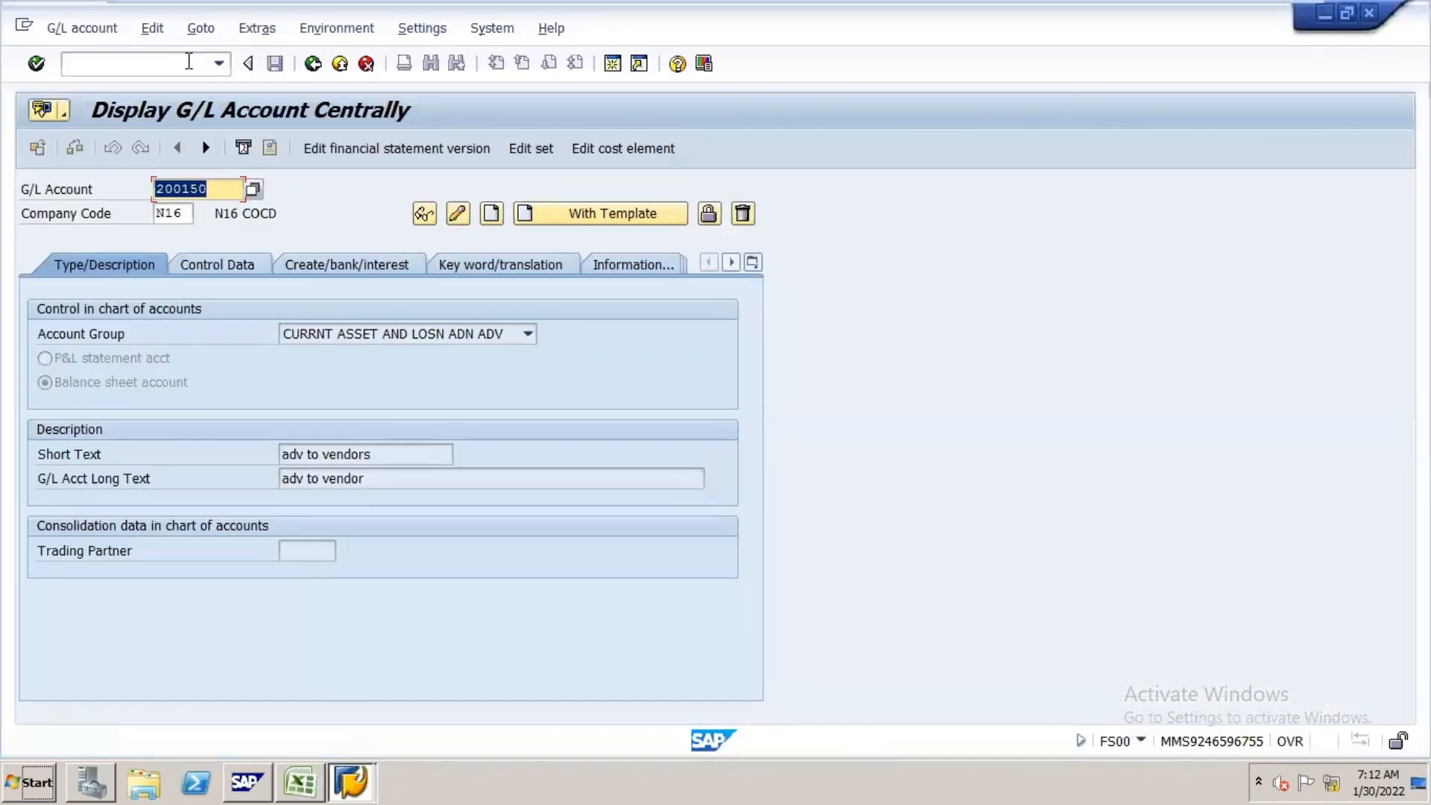
# - Open Customizing with transaction SPRO and display the SAP Reference IMG
pyautogui.click(189, 63)
pyautogui.write('/nspro')
pyautogui.press('Return')
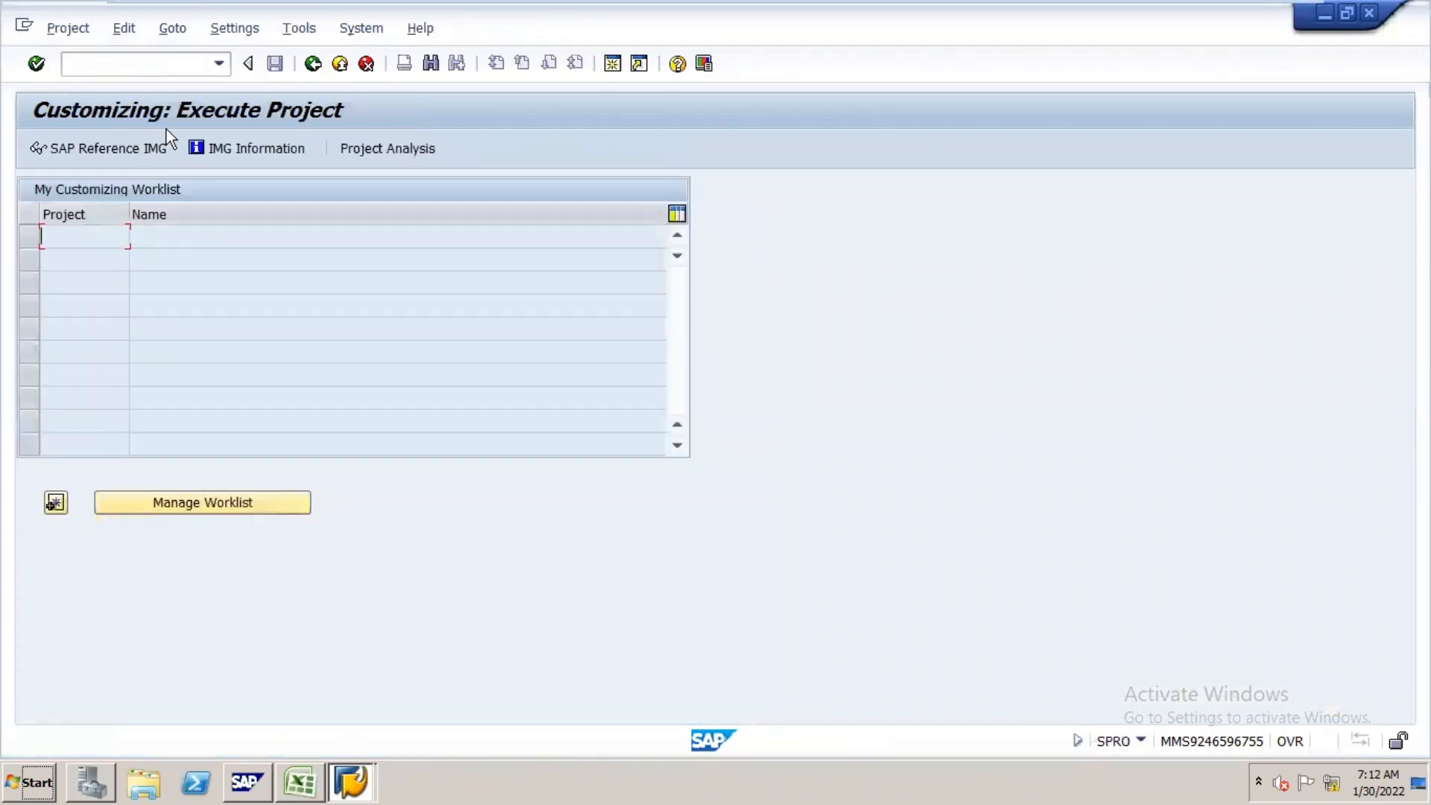
pyautogui.click(155, 155)
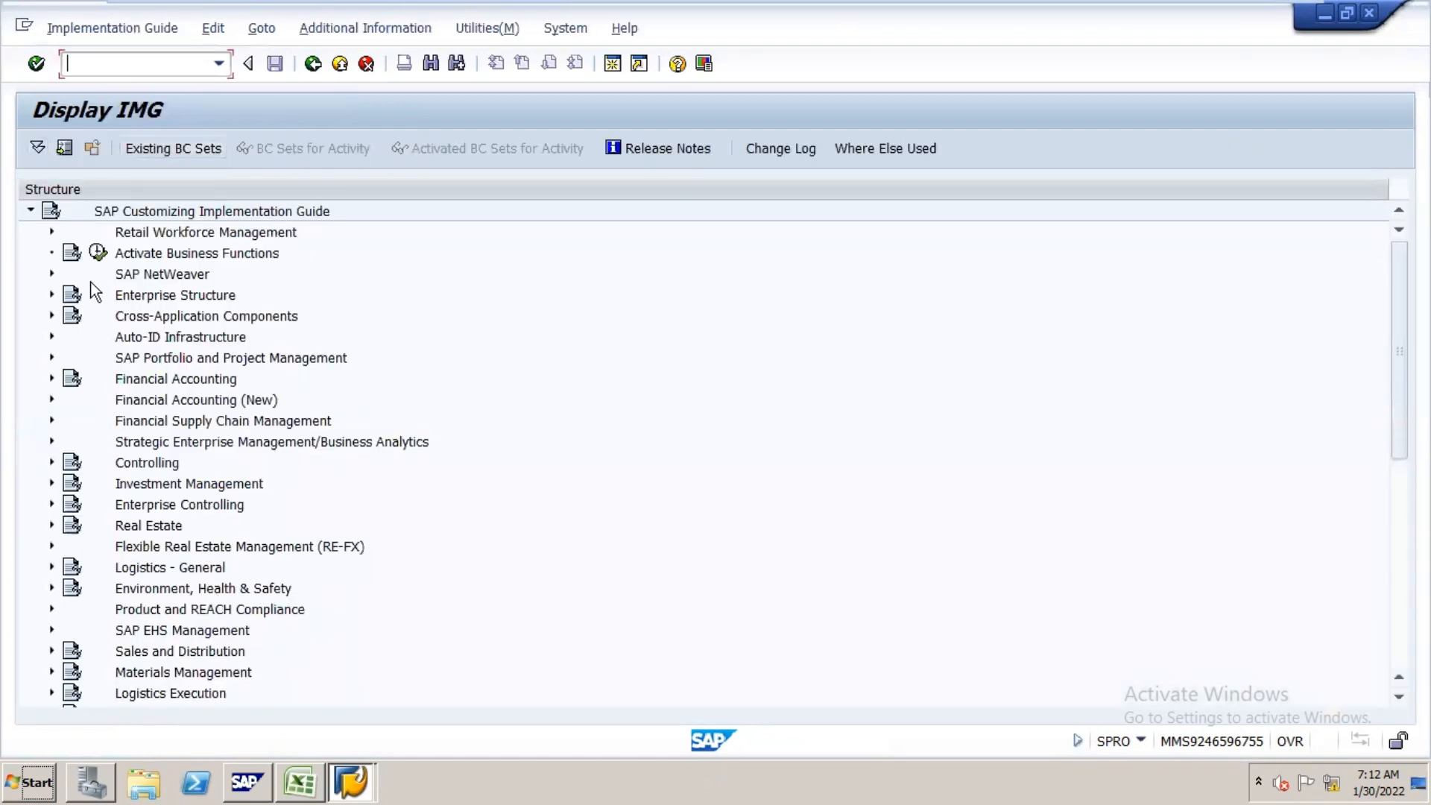
# - Expand Financial Accounting, Accounts Receivable and Accounts Payable, and Business Transactions in the implementation guide
pyautogui.click(184, 382)
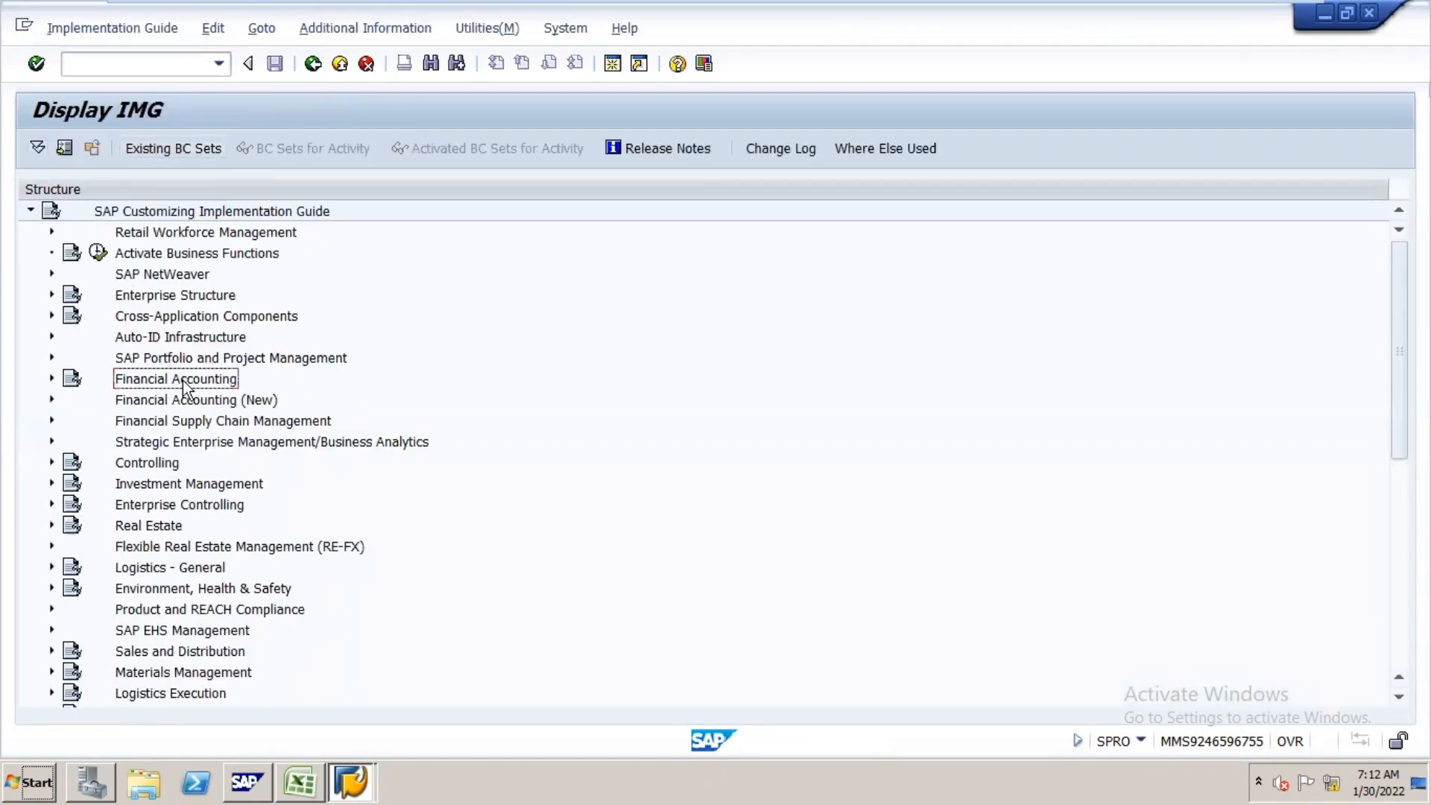
pyautogui.doubleClick(185, 382)
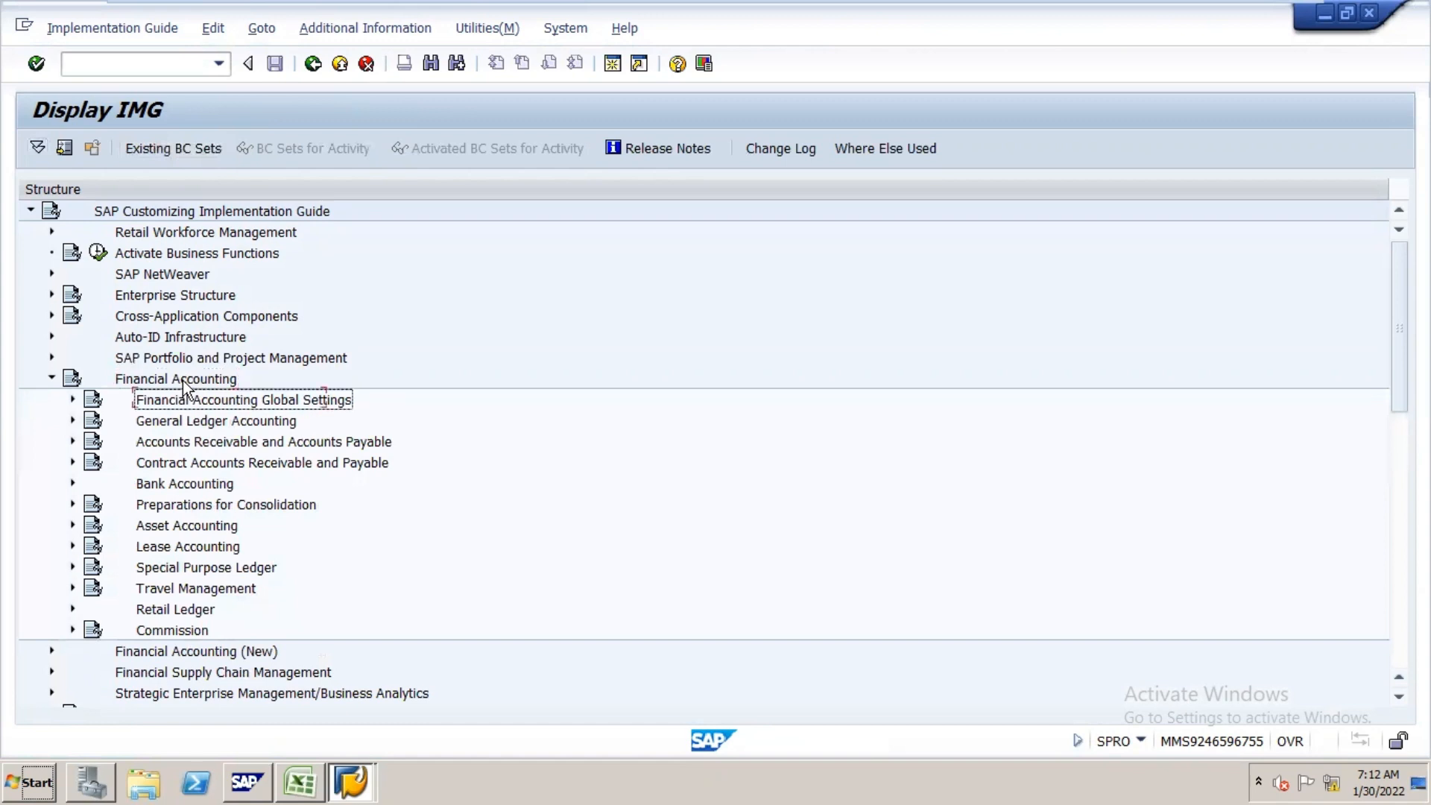
pyautogui.press('Down')
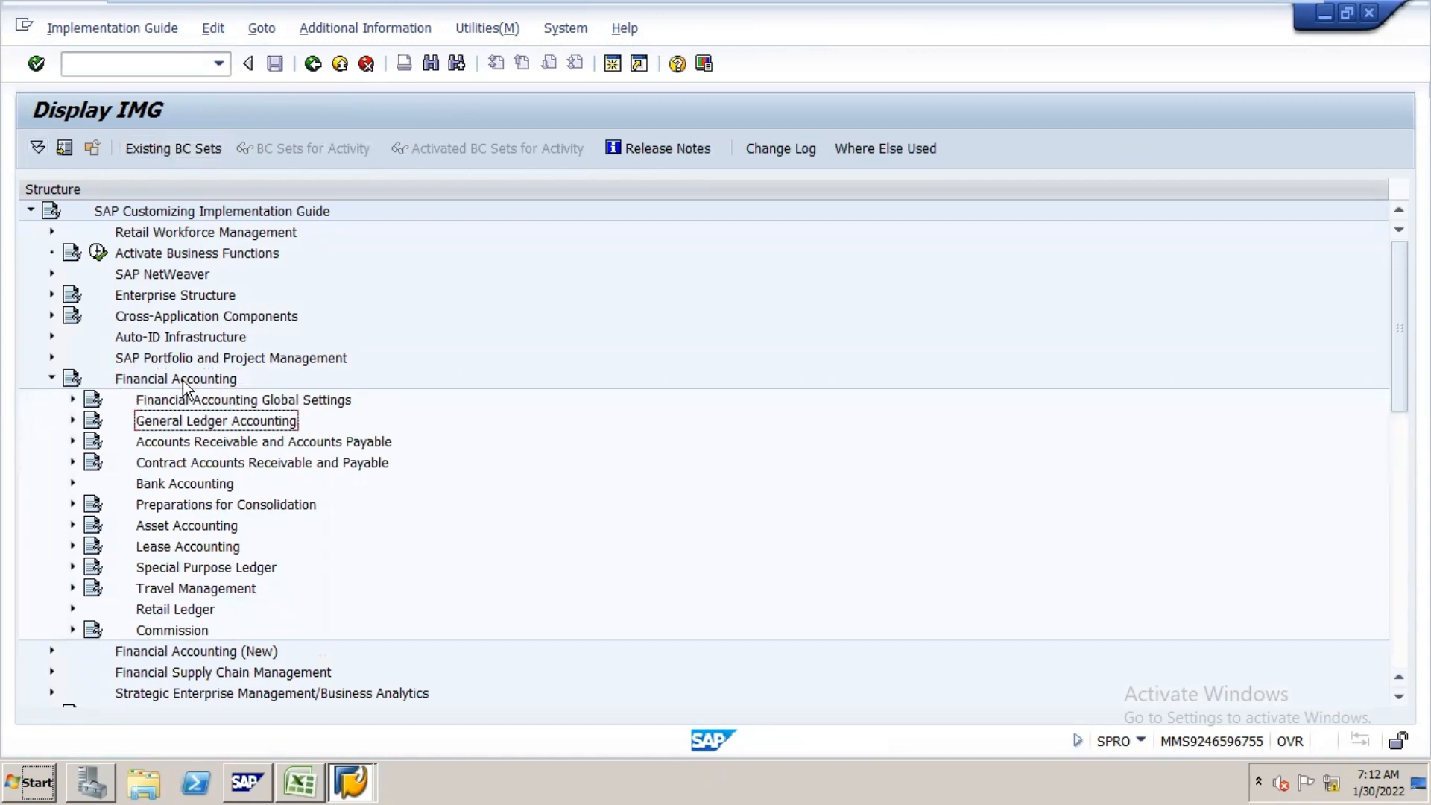
pyautogui.press('Down')
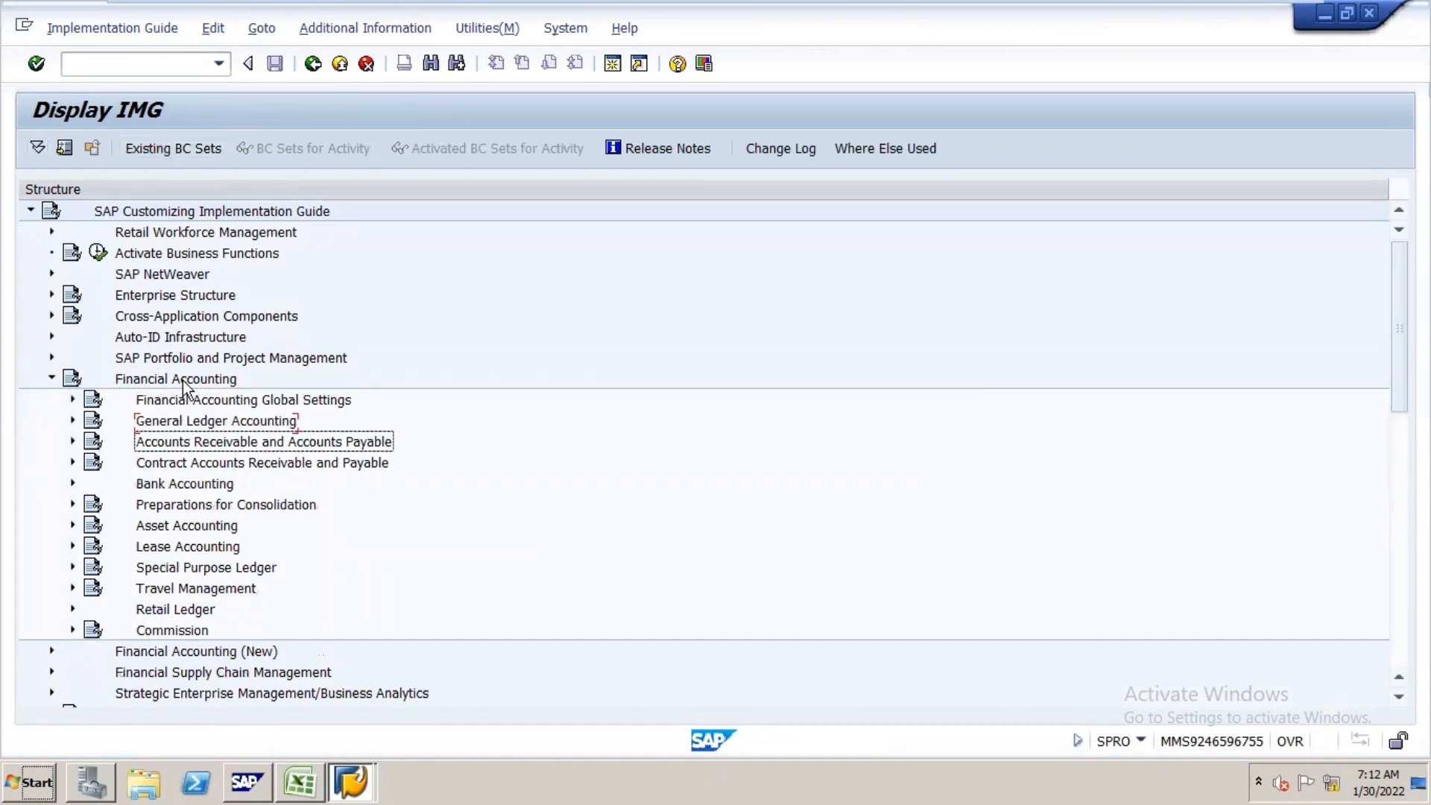
pyautogui.press('Right')
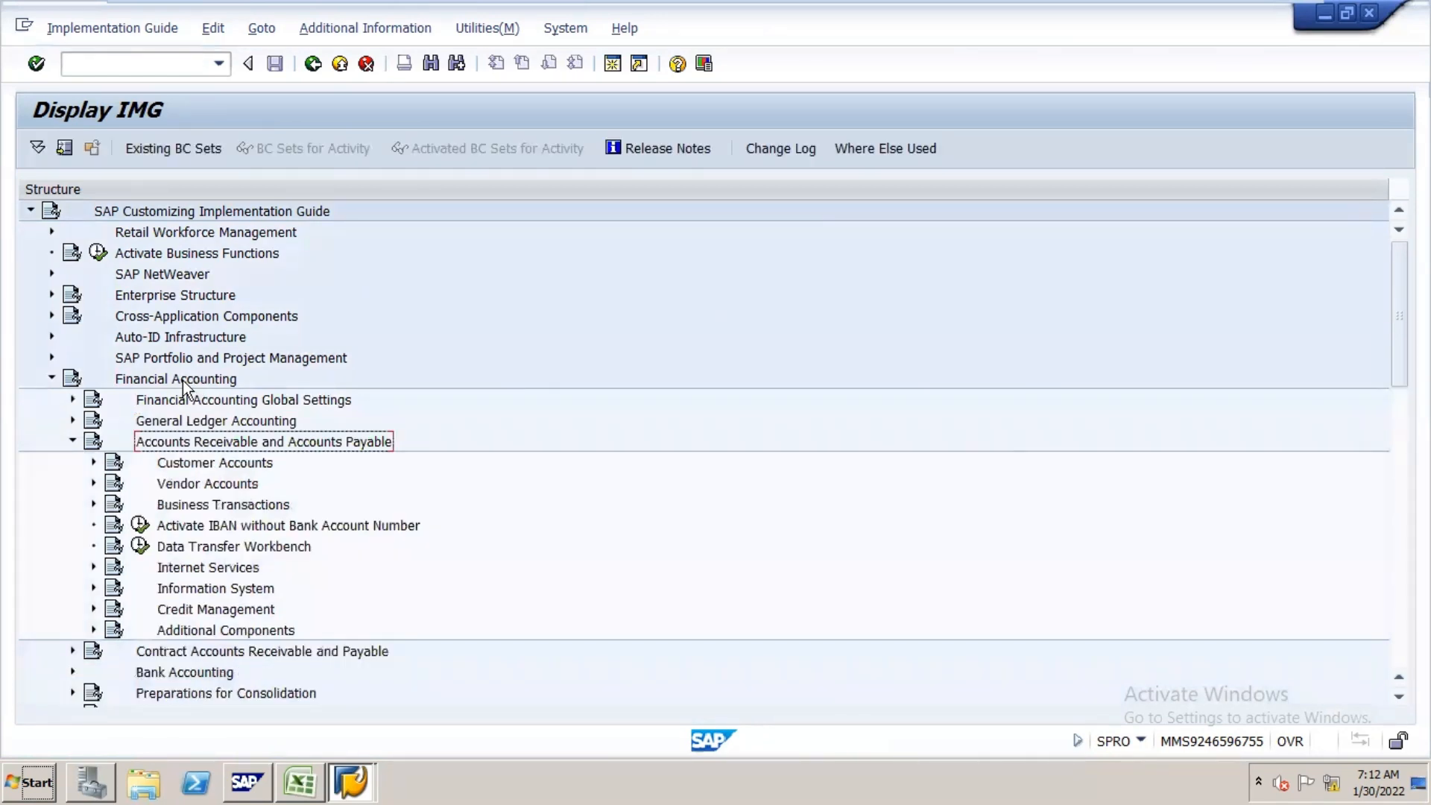
pyautogui.press('Down')
pyautogui.press('Down')
pyautogui.press('Down')
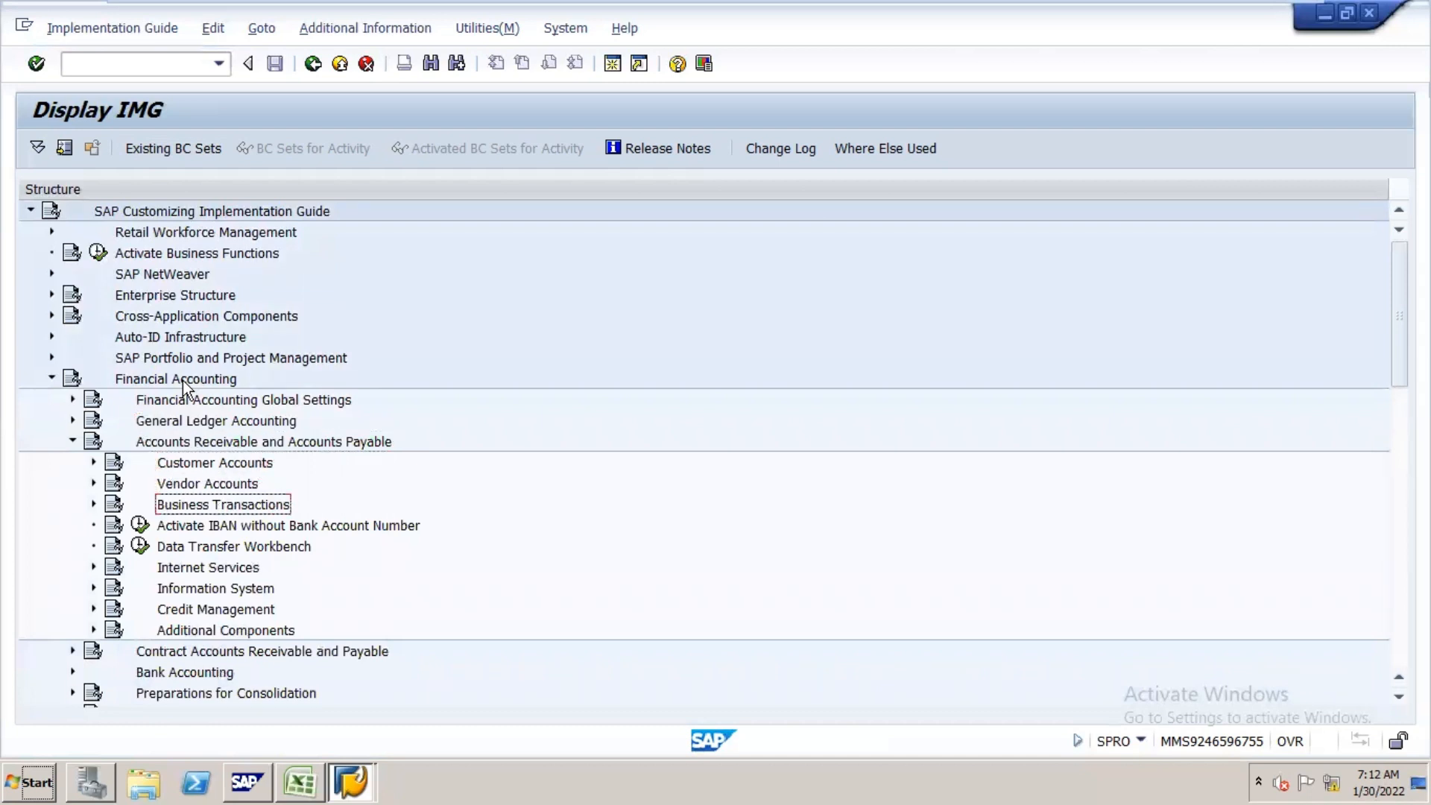
pyautogui.press('Right')
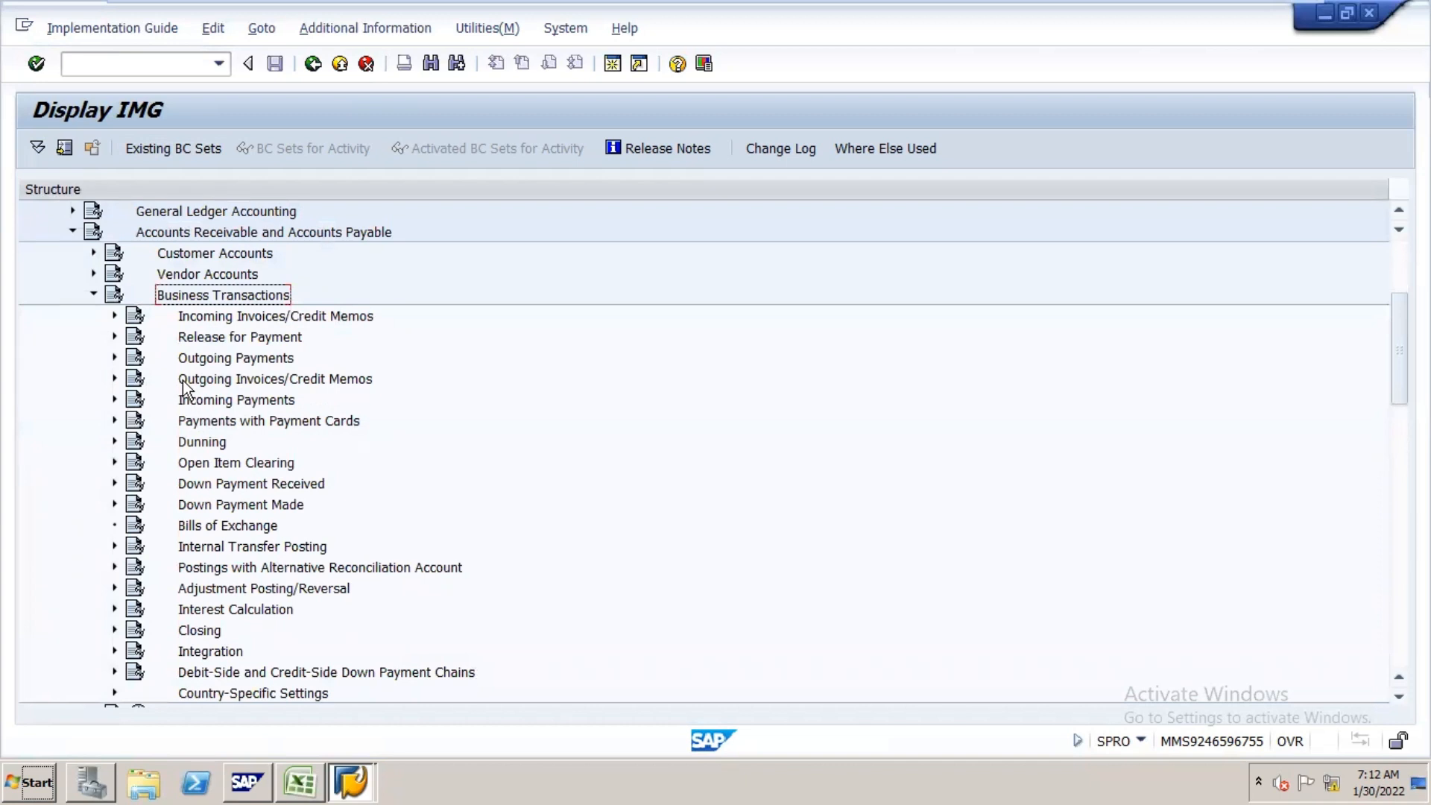
# - Expand Postings with Alternative Reconciliation Account under Business Transactions
pyautogui.press('Down')
pyautogui.press('Down')
pyautogui.press('Down')
pyautogui.press('Down')
pyautogui.press('Down')
pyautogui.press('Down')
pyautogui.press('Down')
pyautogui.press('Down')
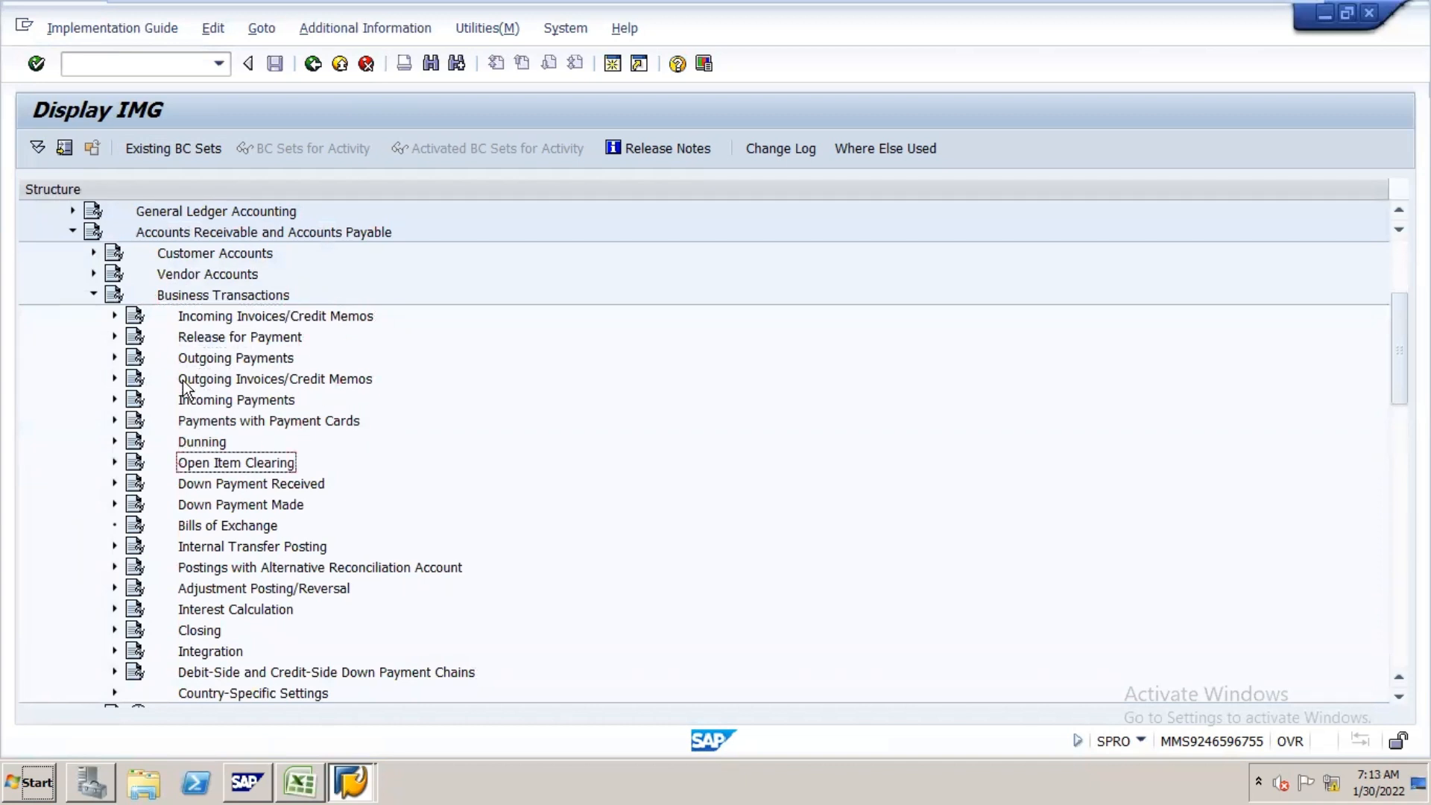
pyautogui.press('Down')
pyautogui.press('Down')
pyautogui.press('Down')
pyautogui.press('Down')
pyautogui.press('Down')
pyautogui.press('Down')
pyautogui.press('Up')
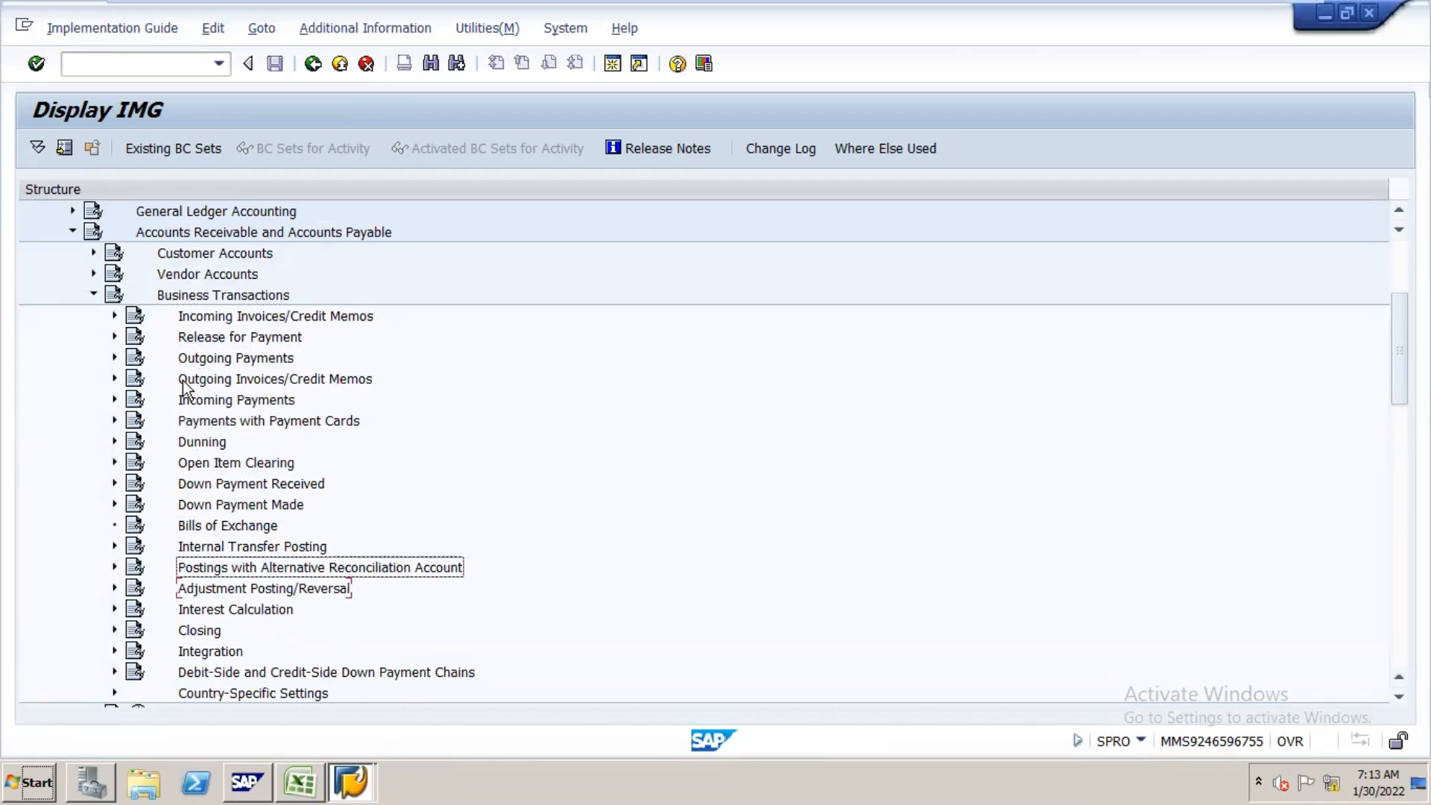
pyautogui.press('Right')
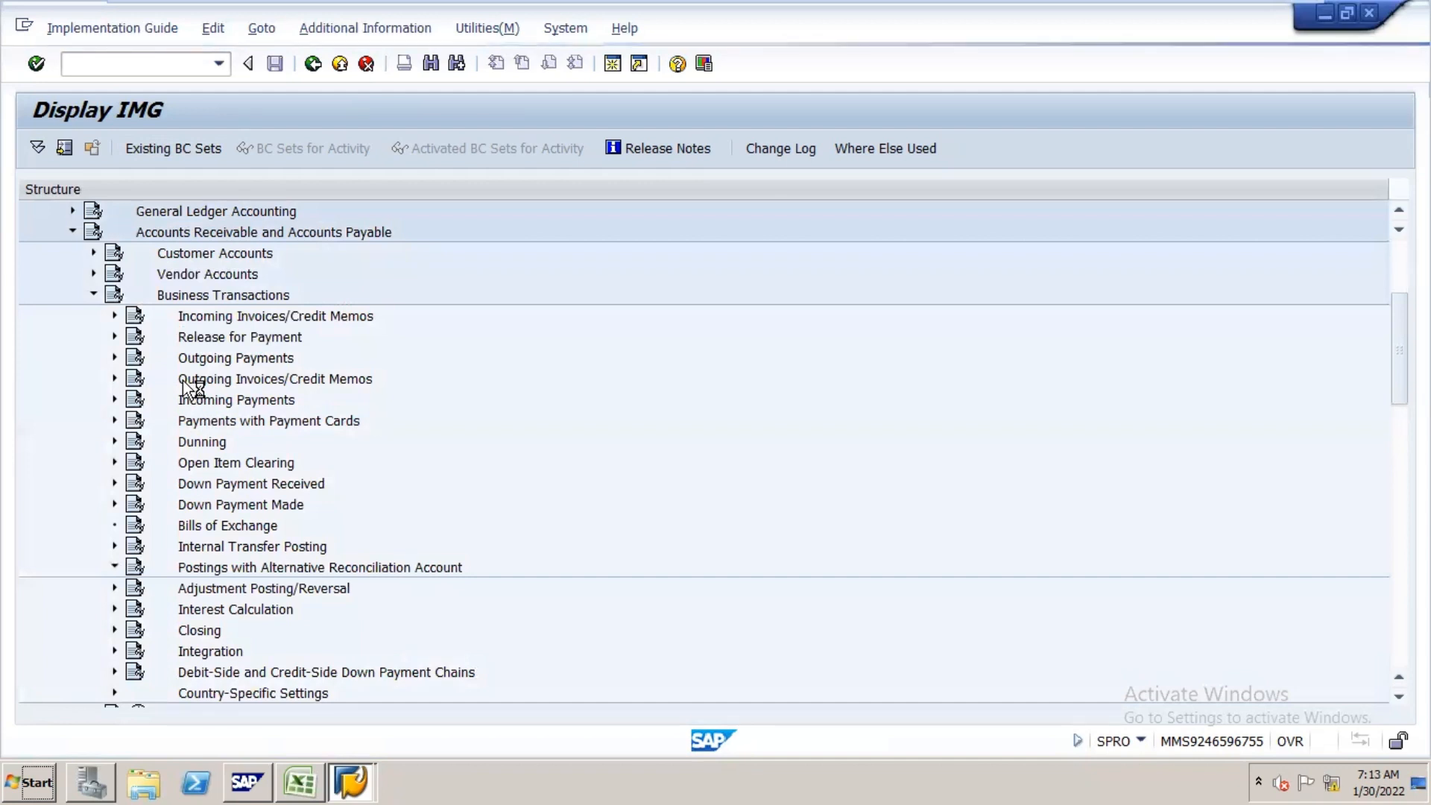
# - Execute the Define Alternative Reconciliation Accounts activity
pyautogui.press('Down')
pyautogui.press('Down')
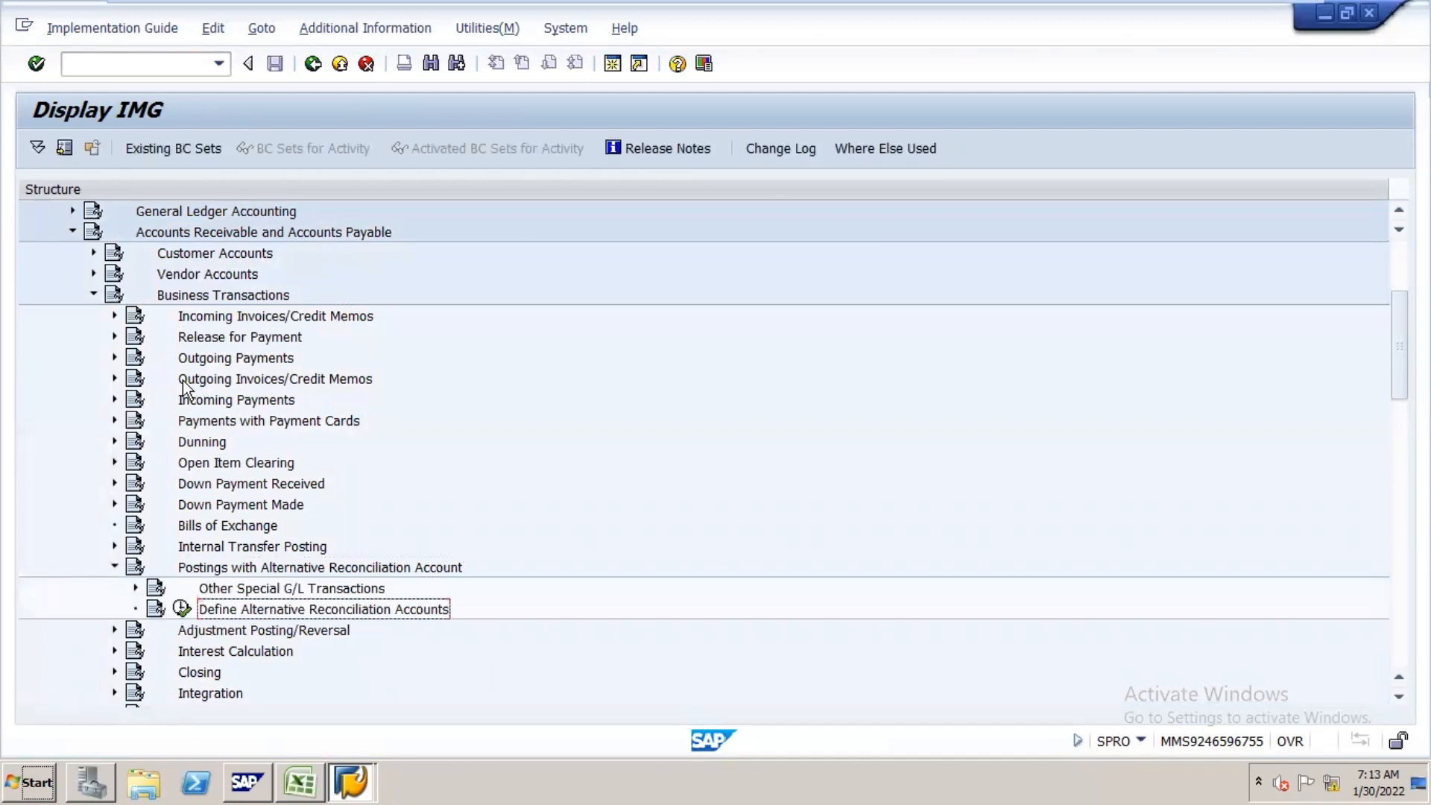
pyautogui.press('Left')
pyautogui.press('Return')
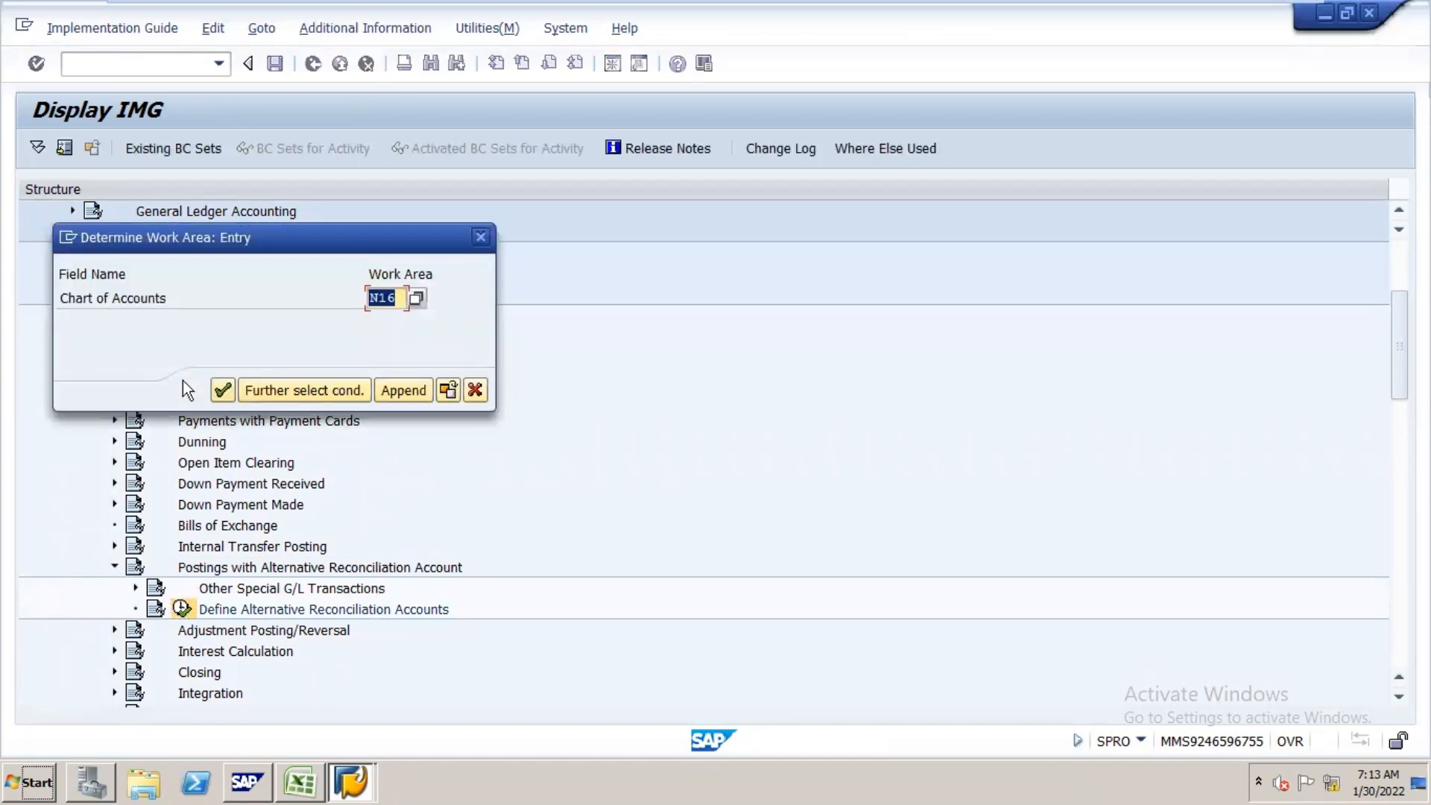
pyautogui.press('Return')
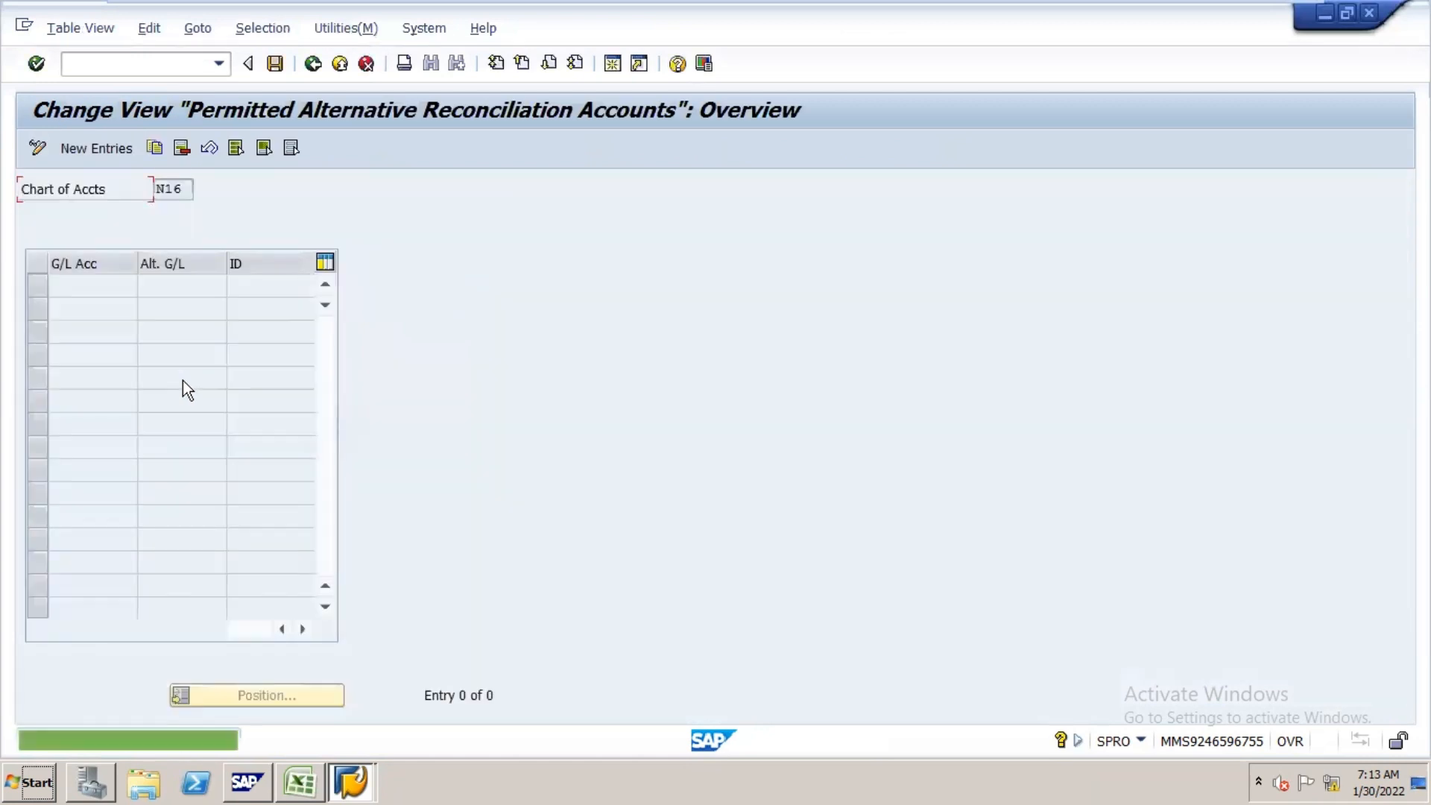
pyautogui.click(121, 153)
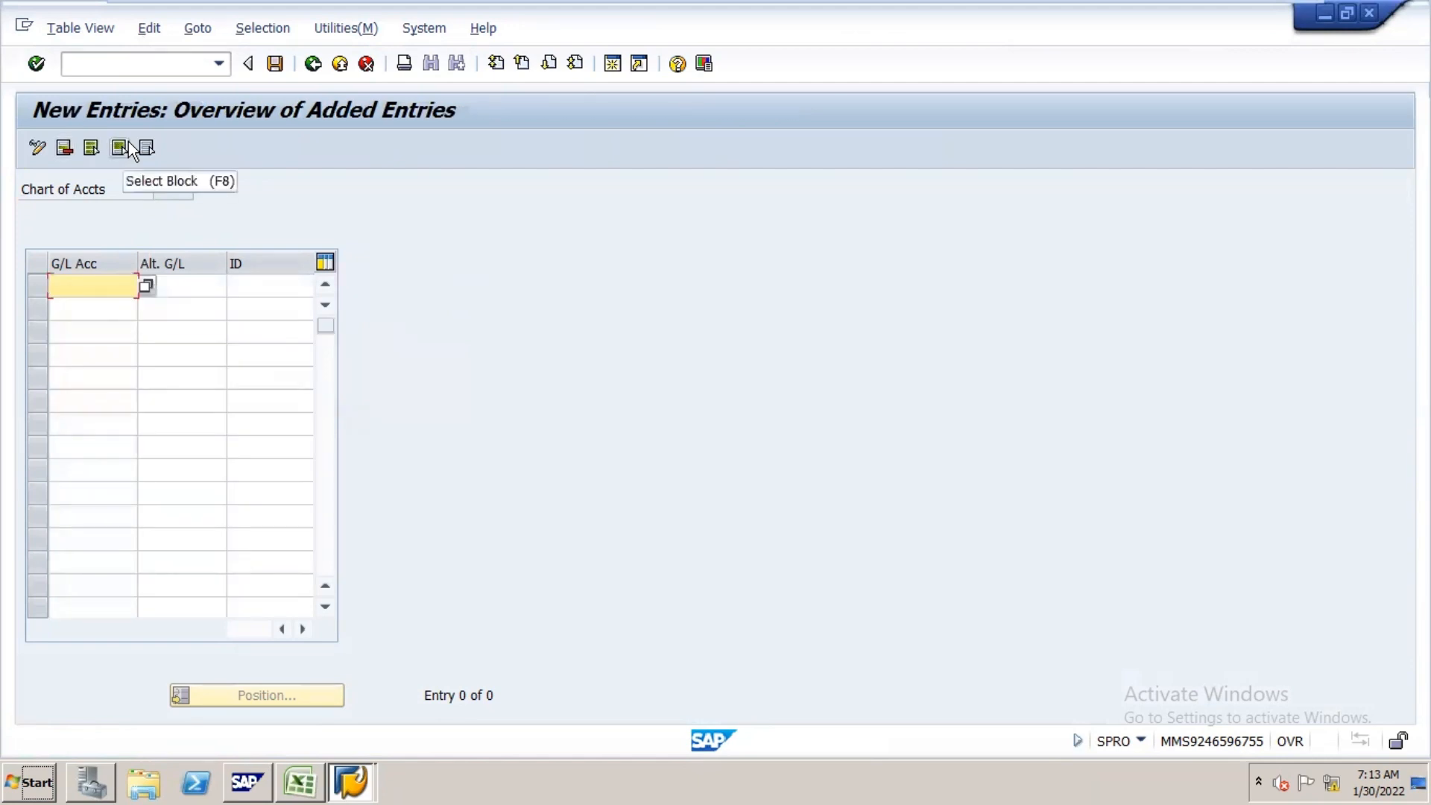
pyautogui.hotkey('alt', 'Tab')
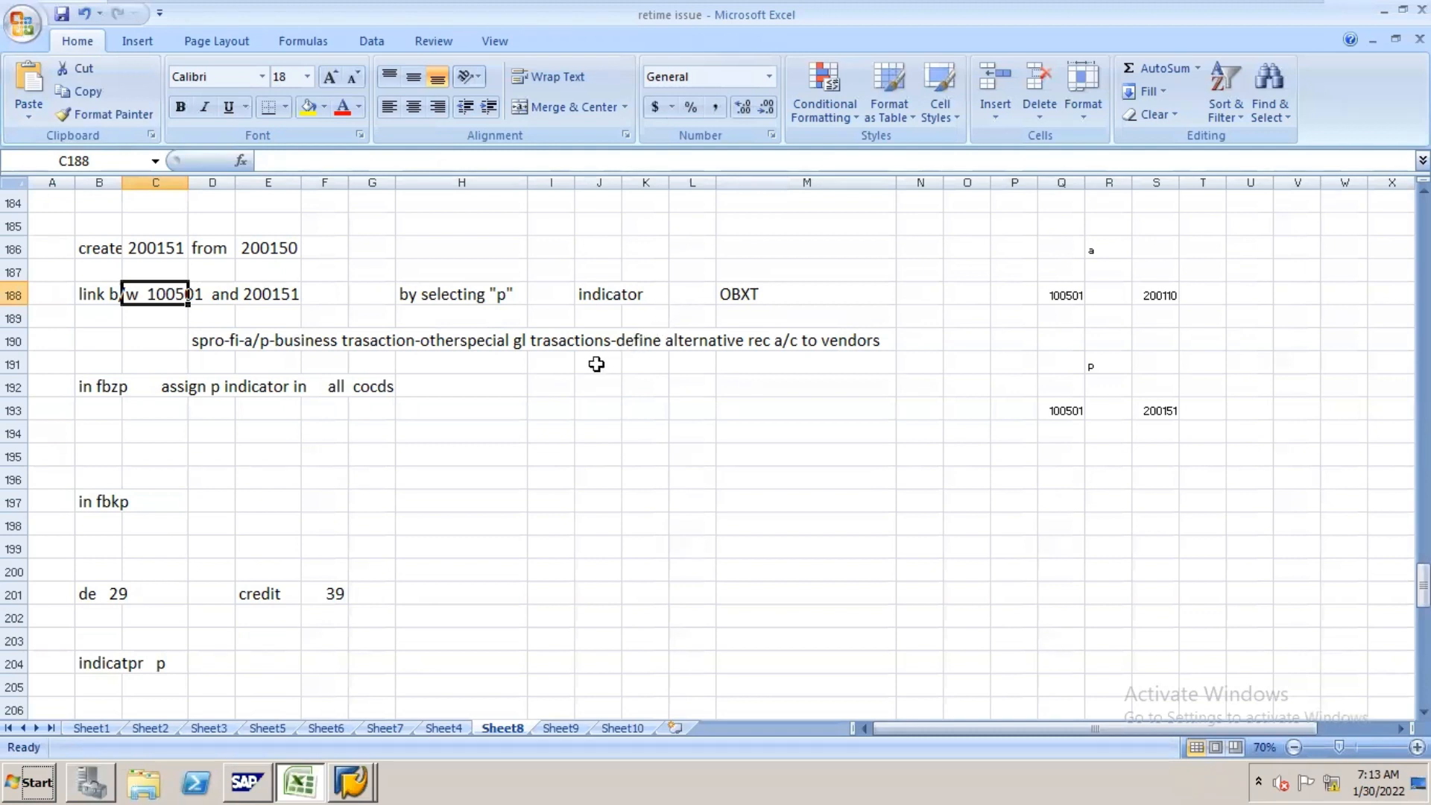
pyautogui.hotkey('alt', 'Tab')
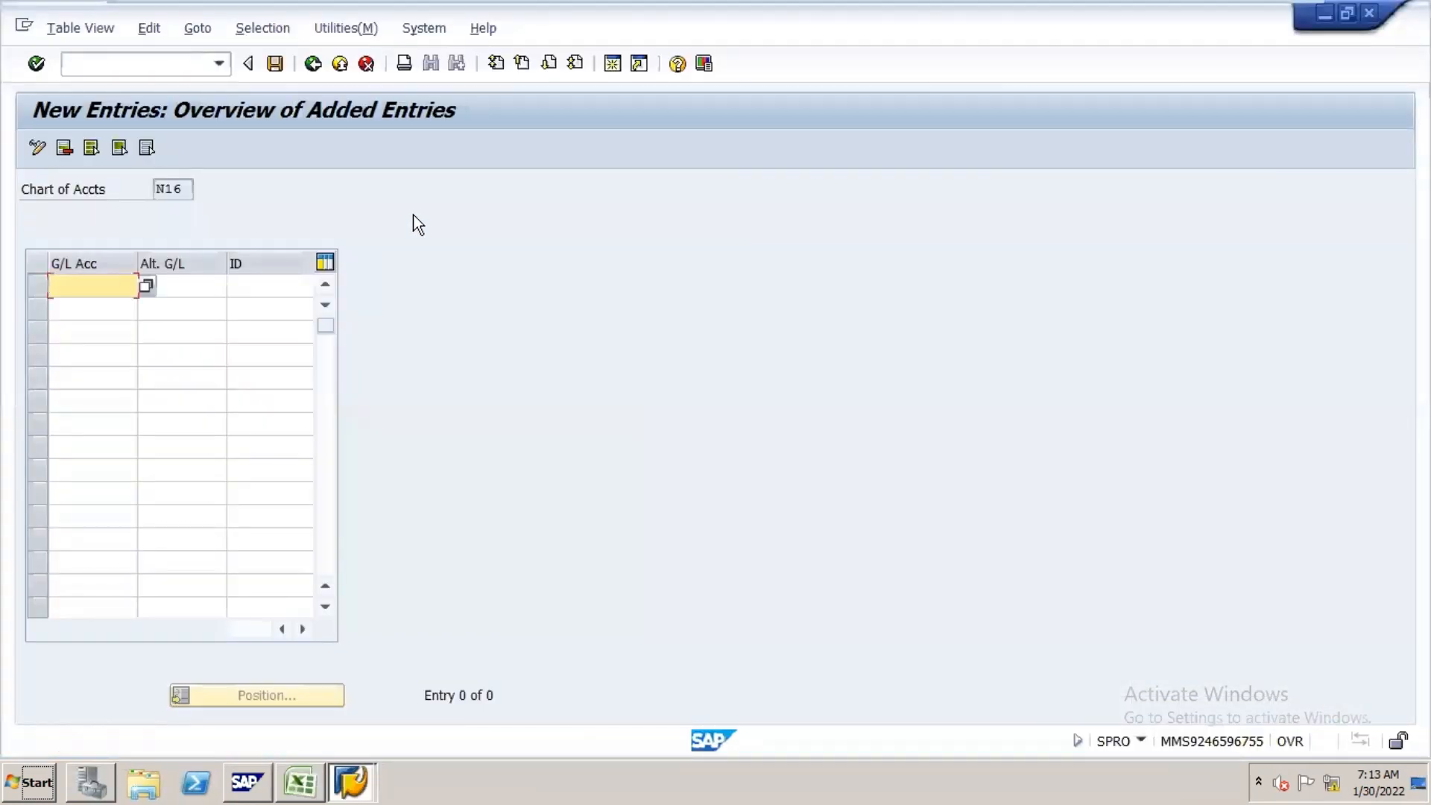
pyautogui.click(313, 65)
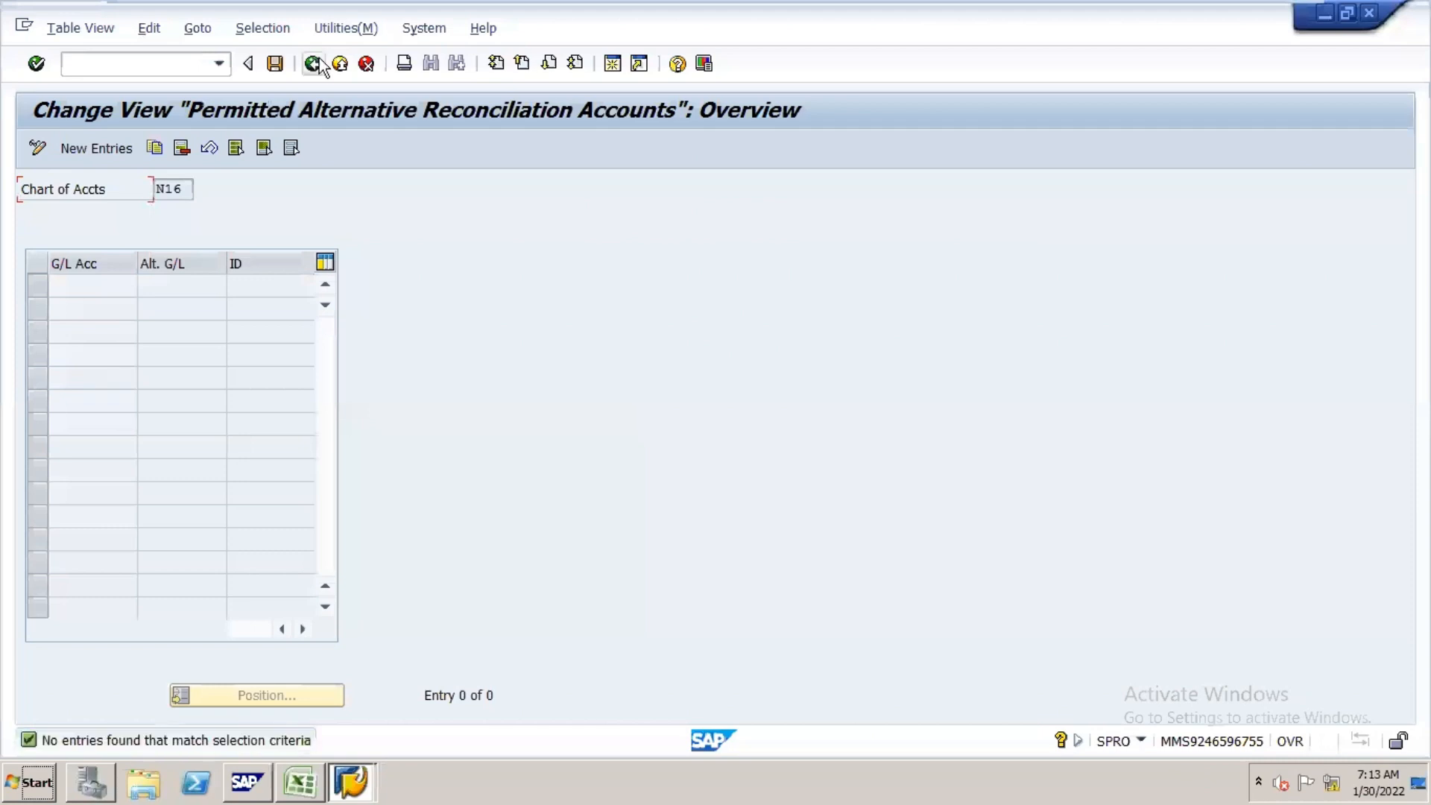
pyautogui.click(314, 65)
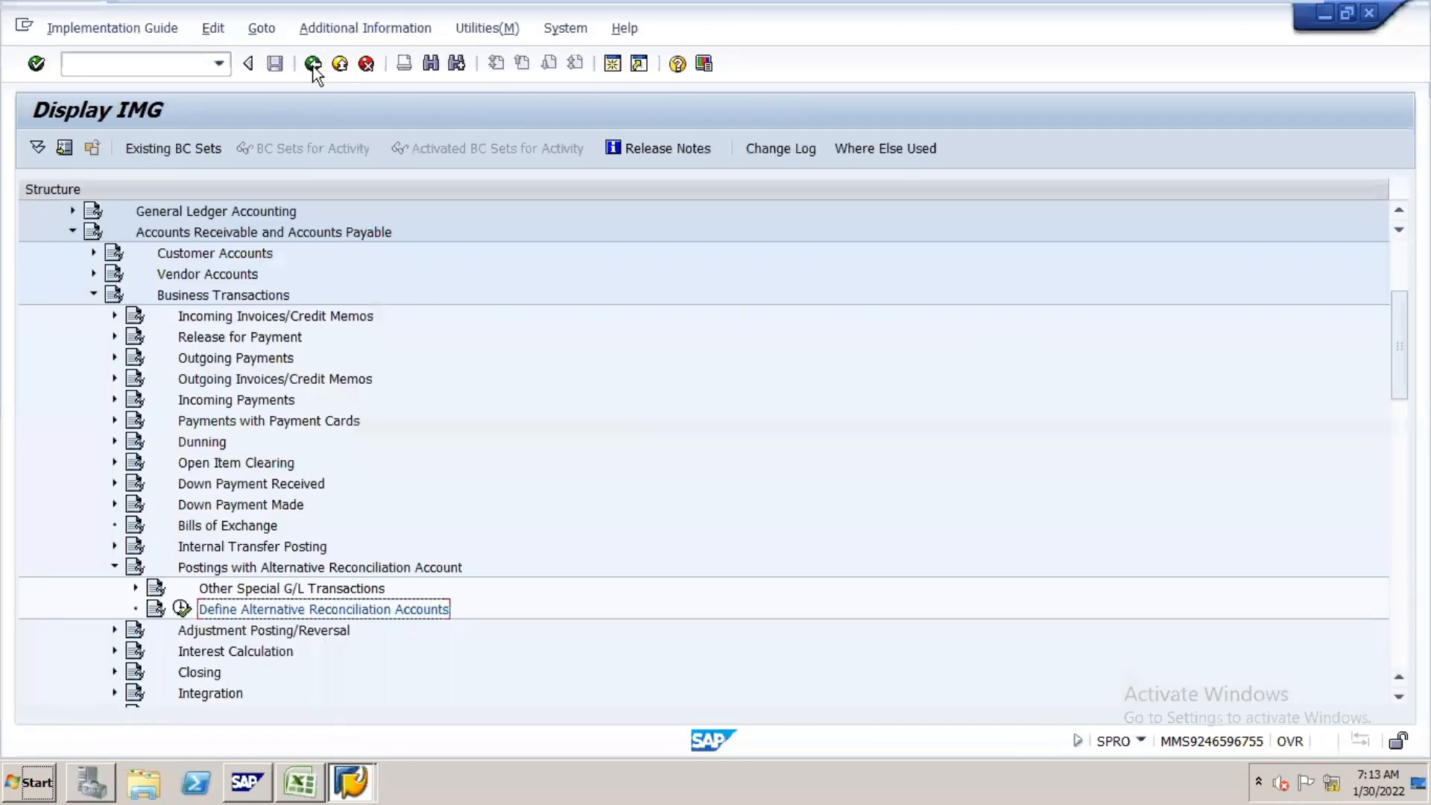
# - Execute Define Alternative Reconciliation Account for Vendors under Other Special G/L Transactions and open indicator P for chart of accounts N16
pyautogui.doubleClick(284, 589)
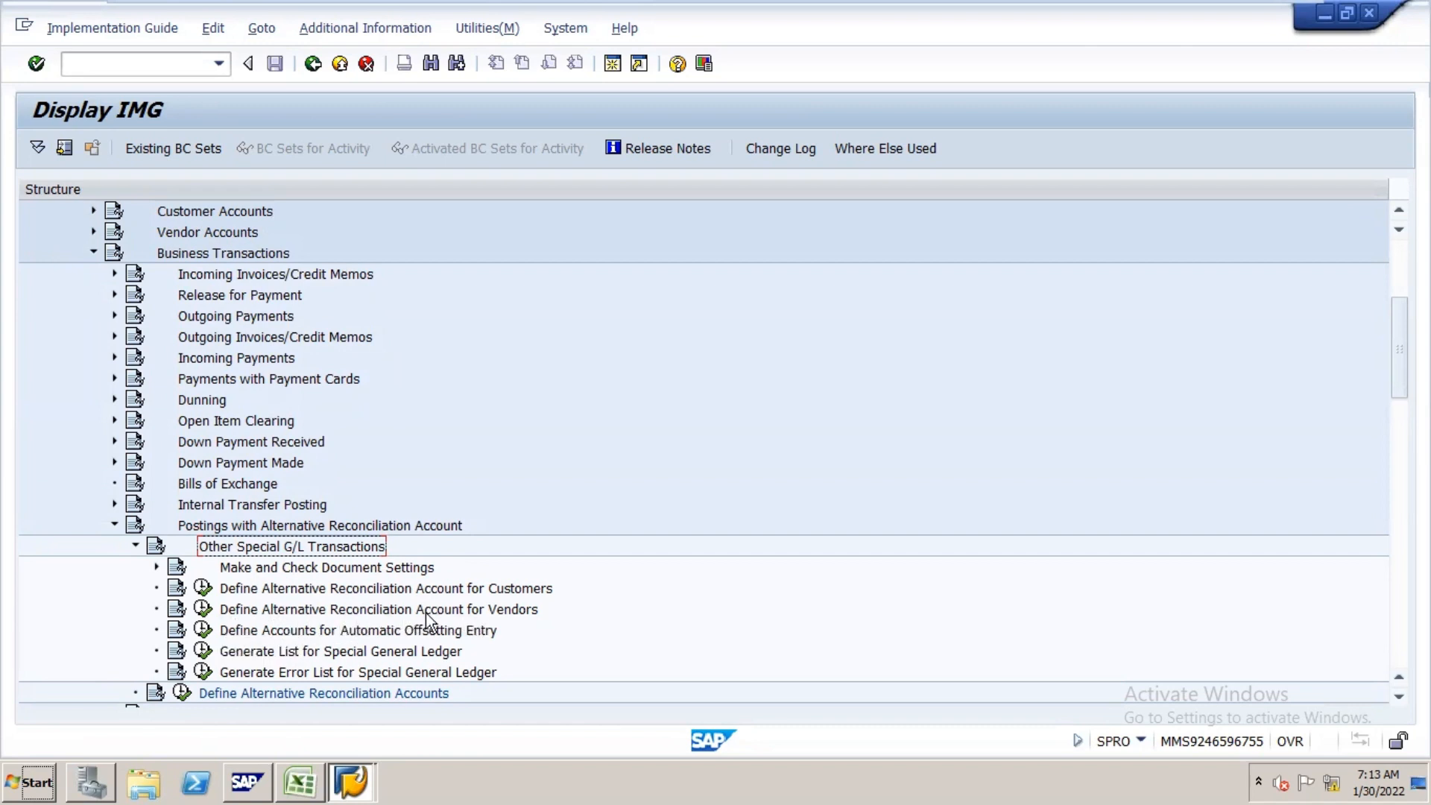
pyautogui.click(203, 609)
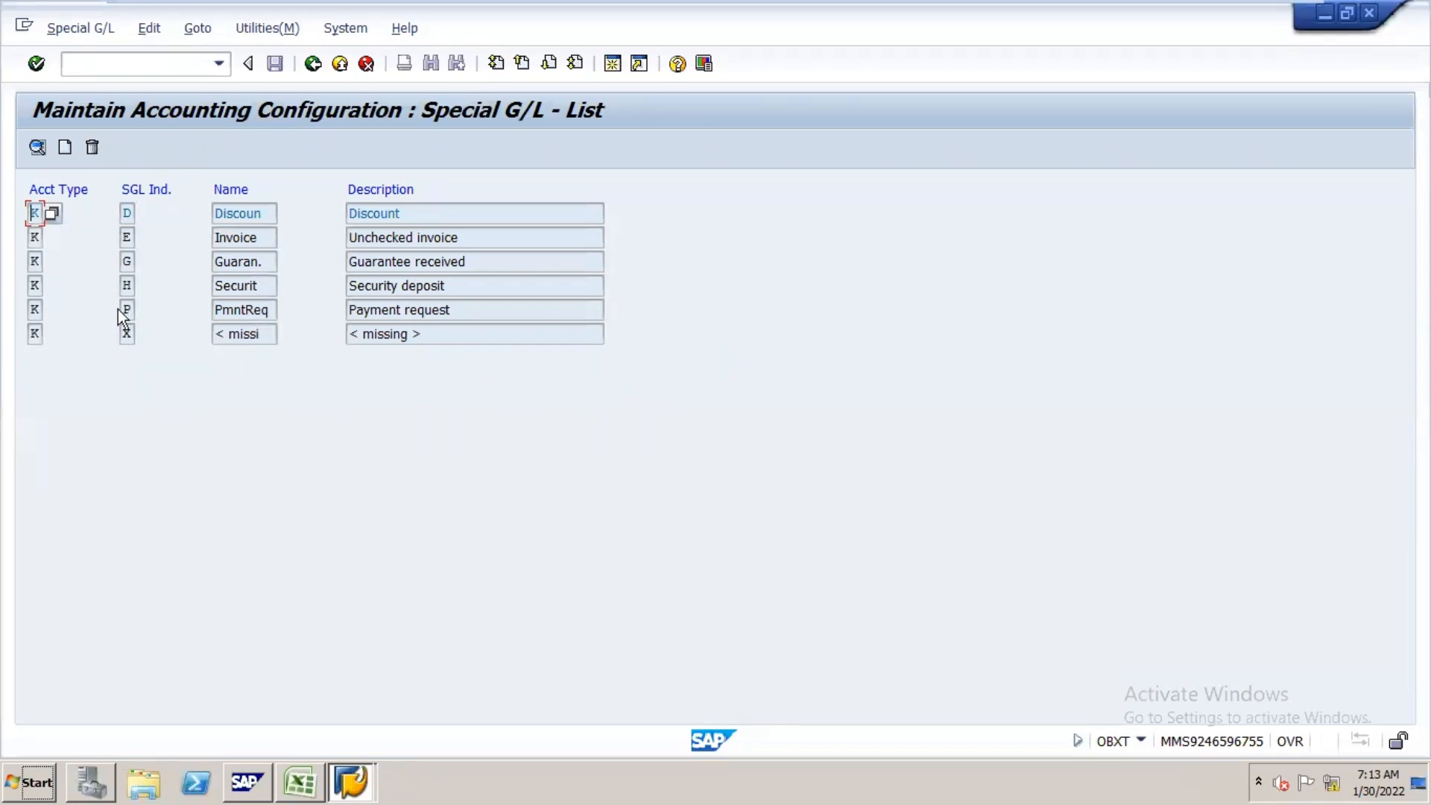
pyautogui.click(234, 310)
pyautogui.doubleClick(231, 320)
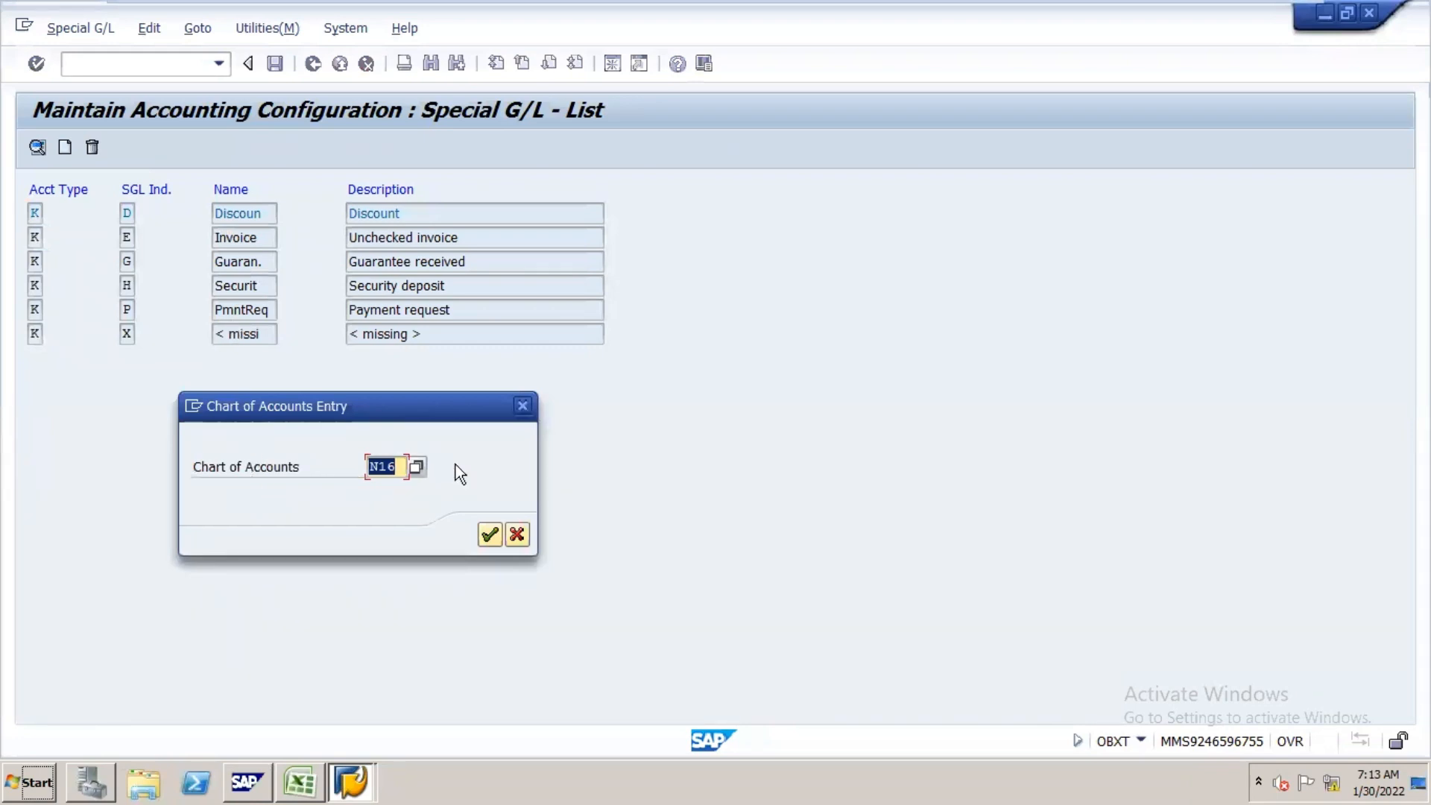
pyautogui.press('Return')
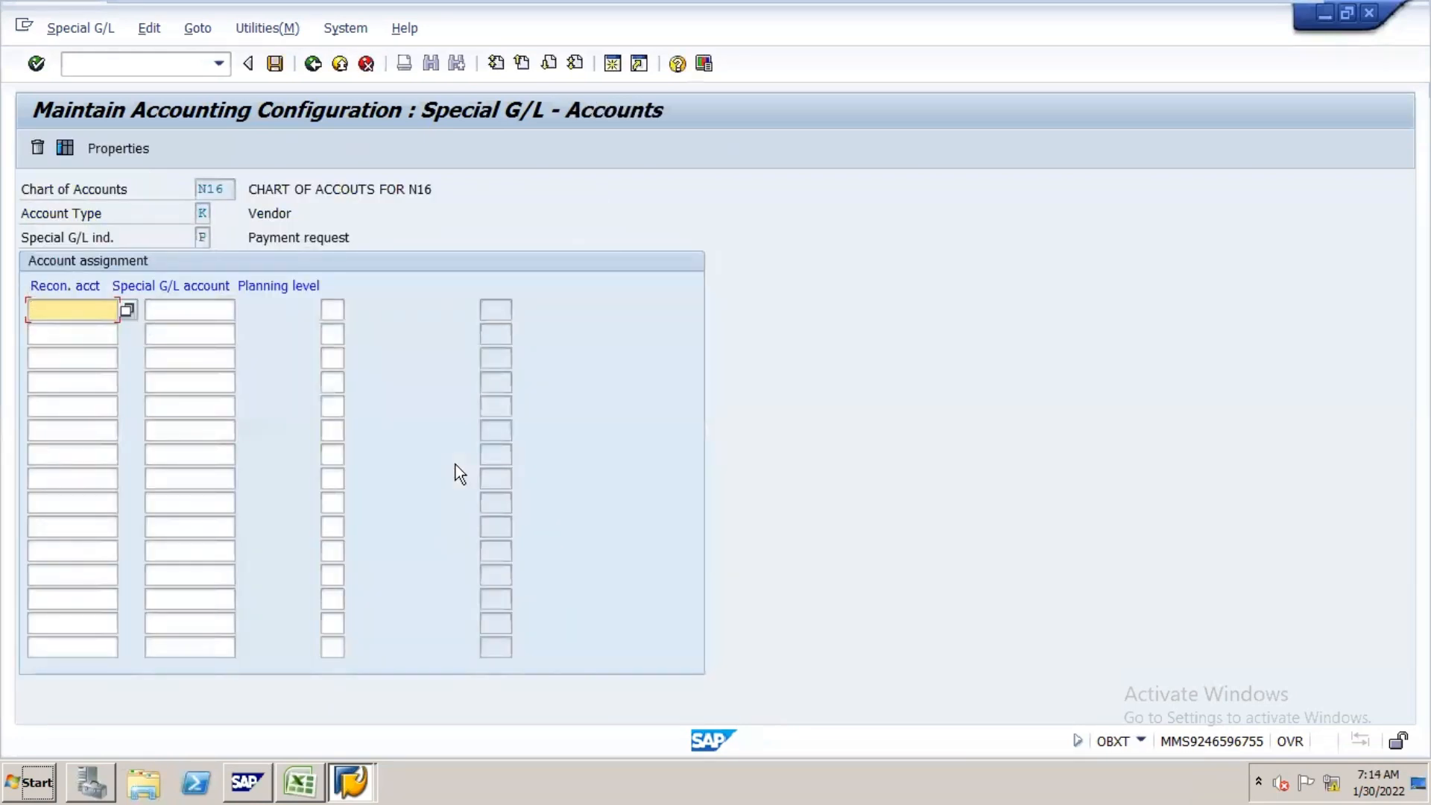
# - Assign special G/L account 200150 to reconciliation account 100501 and save it in the N16 CONFIGURATION customizing request
pyautogui.write('100')
pyautogui.write('501')
pyautogui.press('Tab')
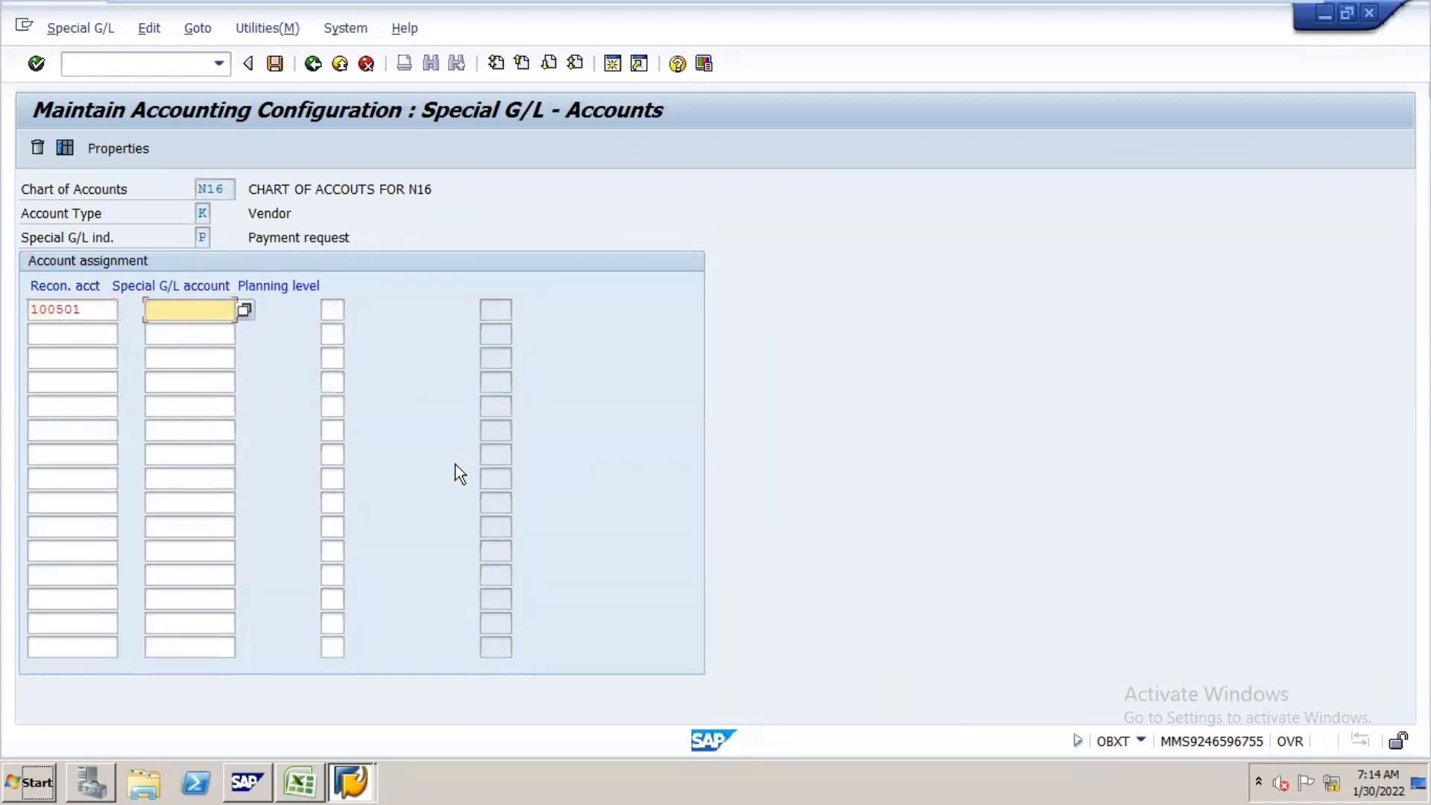
pyautogui.click(243, 312)
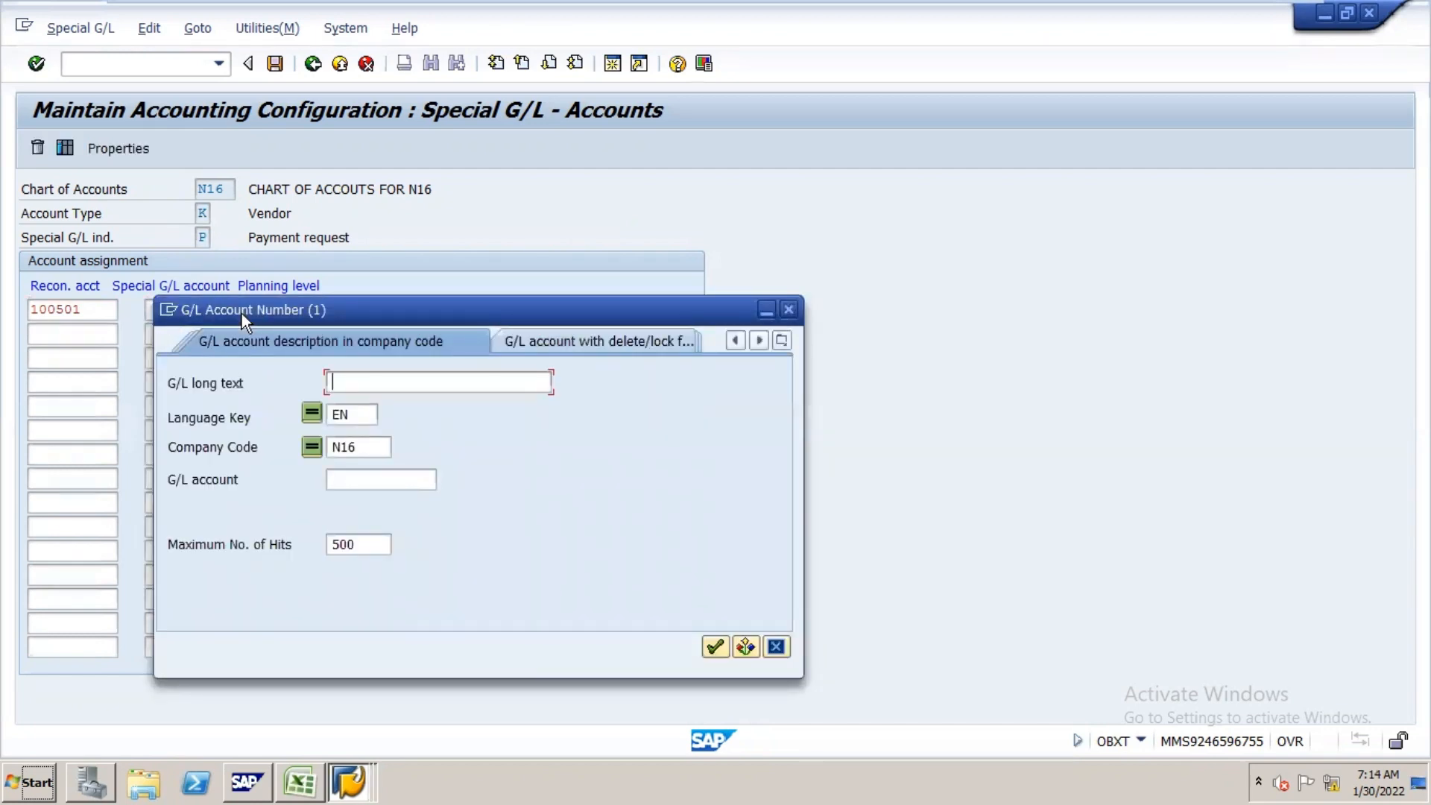
pyautogui.press('Return')
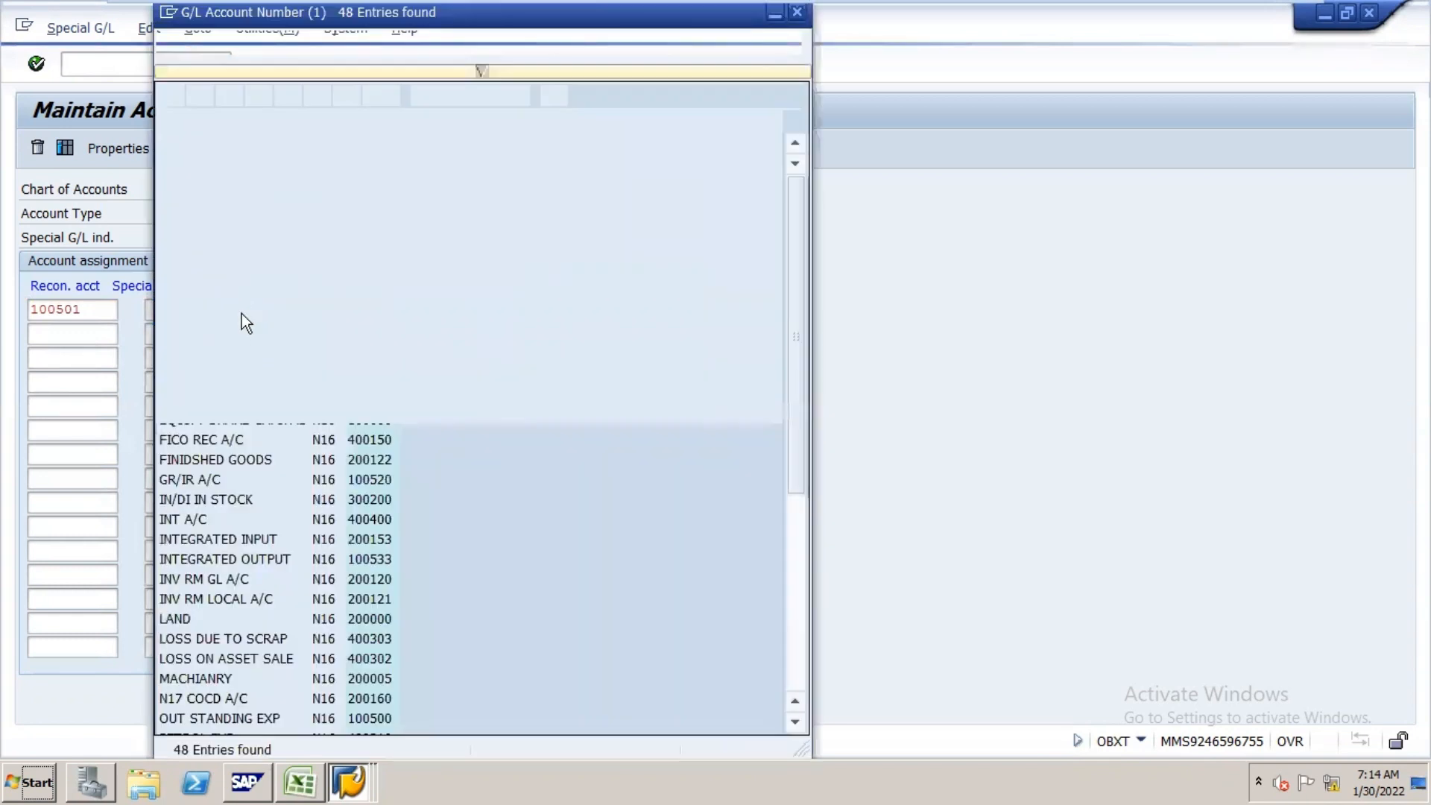
pyautogui.press('Escape')
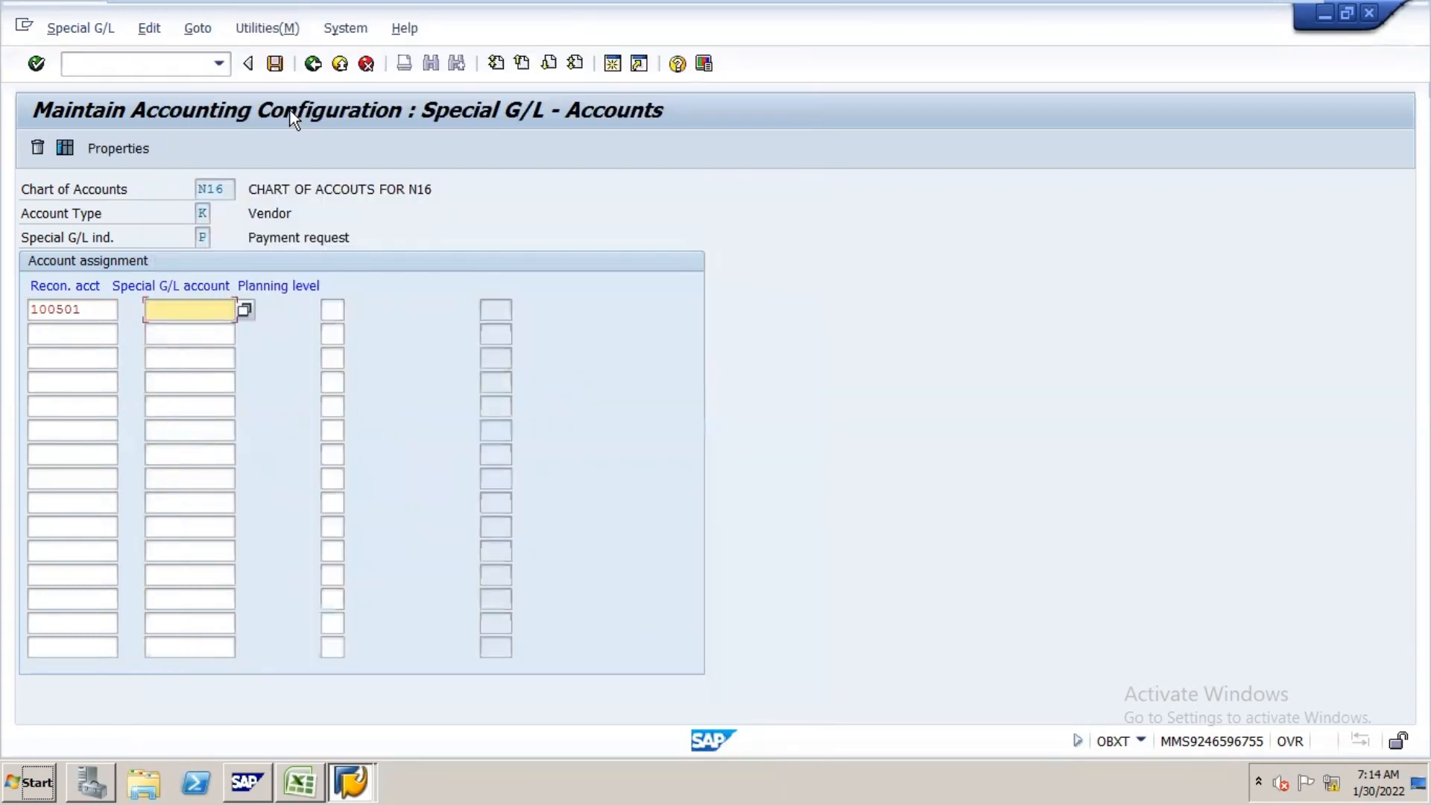
pyautogui.write('20015')
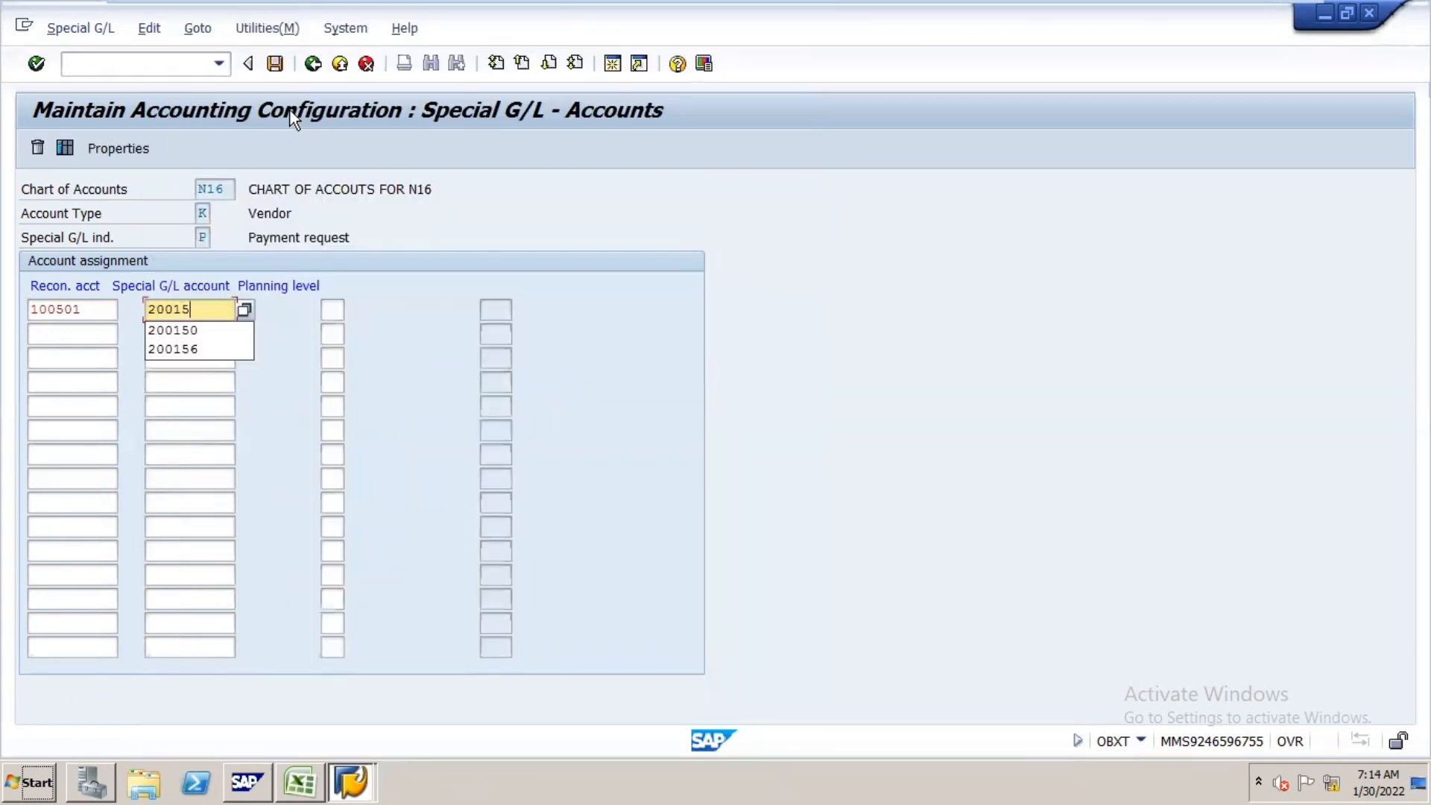
pyautogui.write('0')
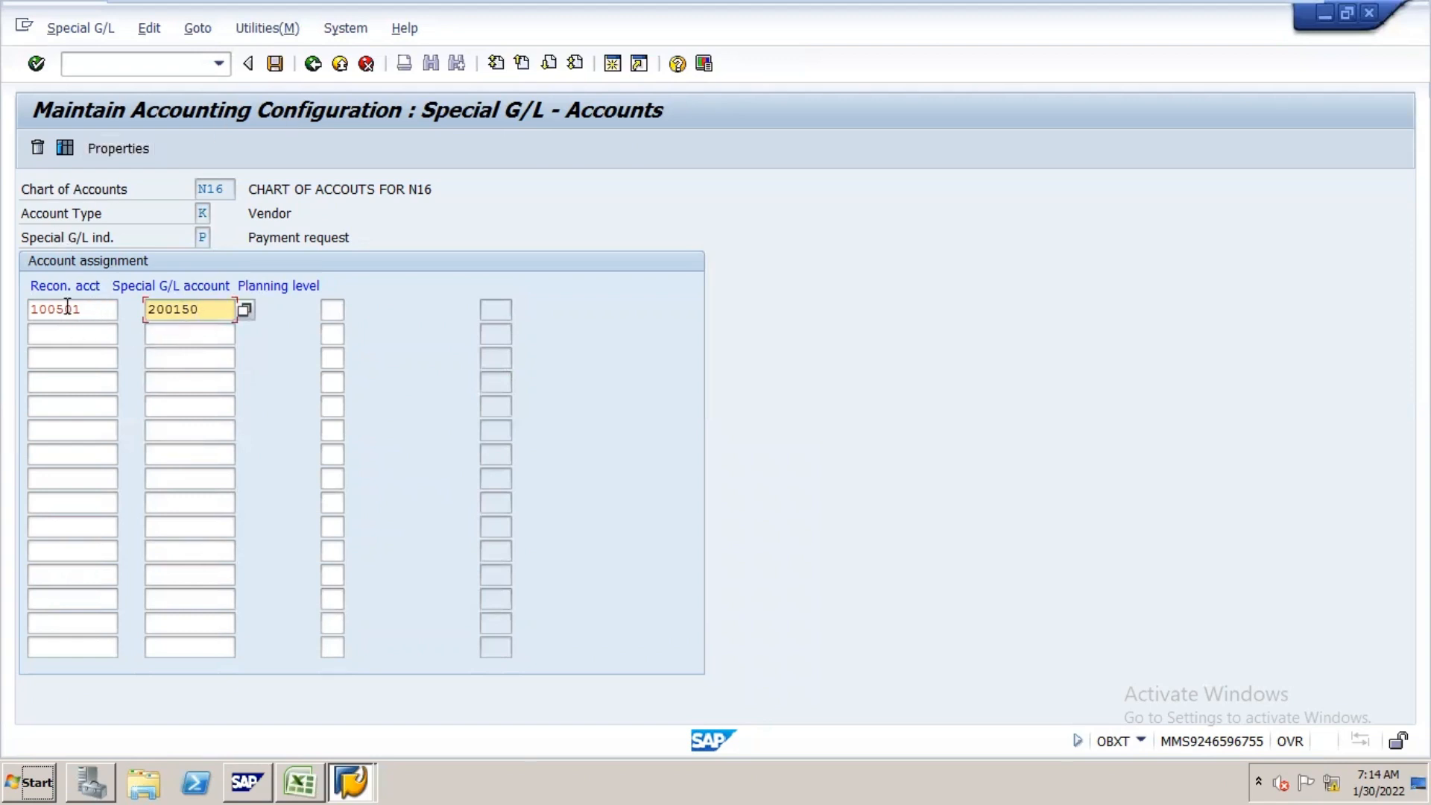
pyautogui.click(277, 64)
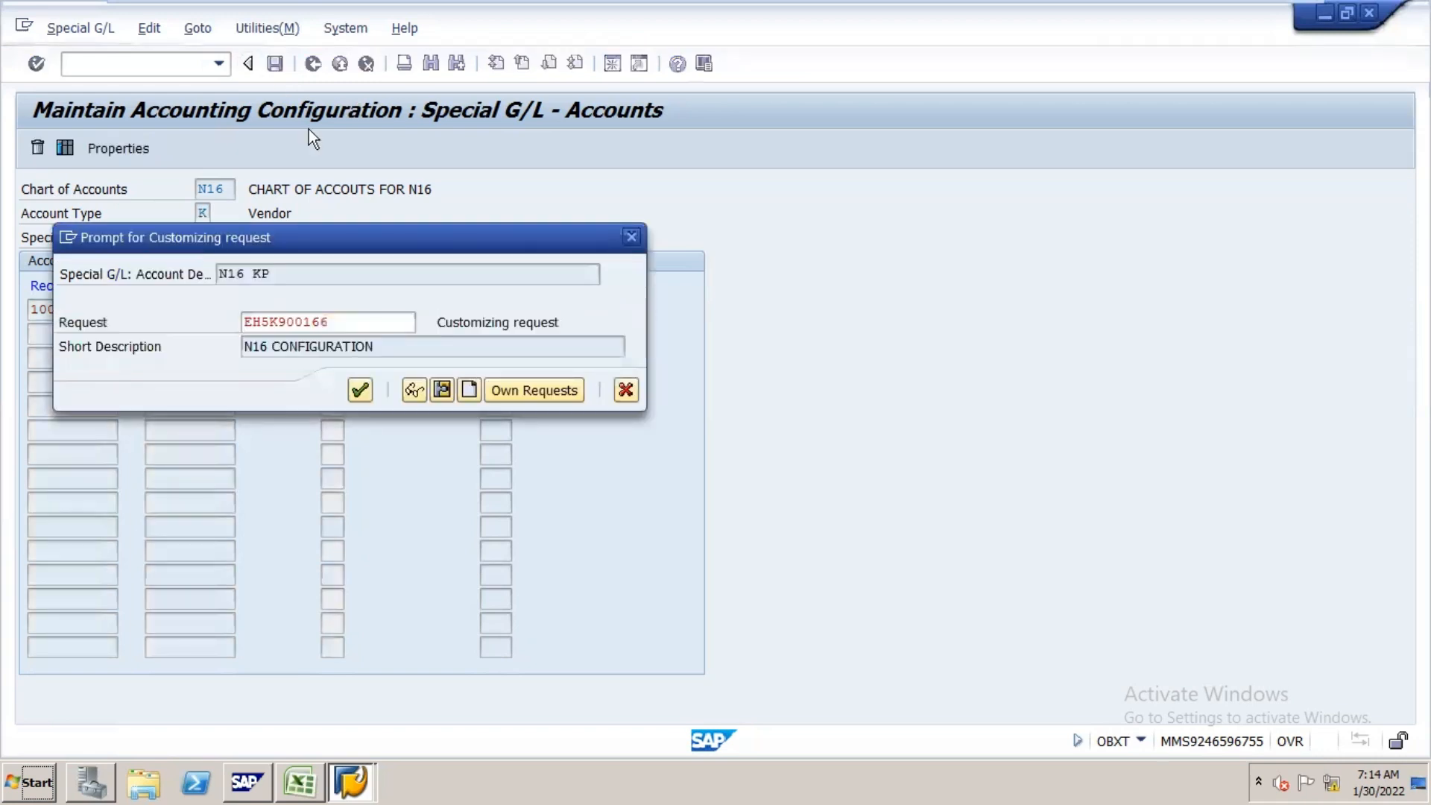
pyautogui.press('Return')
# - Check the configuration notes in Excel and open transaction FBZP in a new SAP session
pyautogui.hotkey('alt', 'Tab')
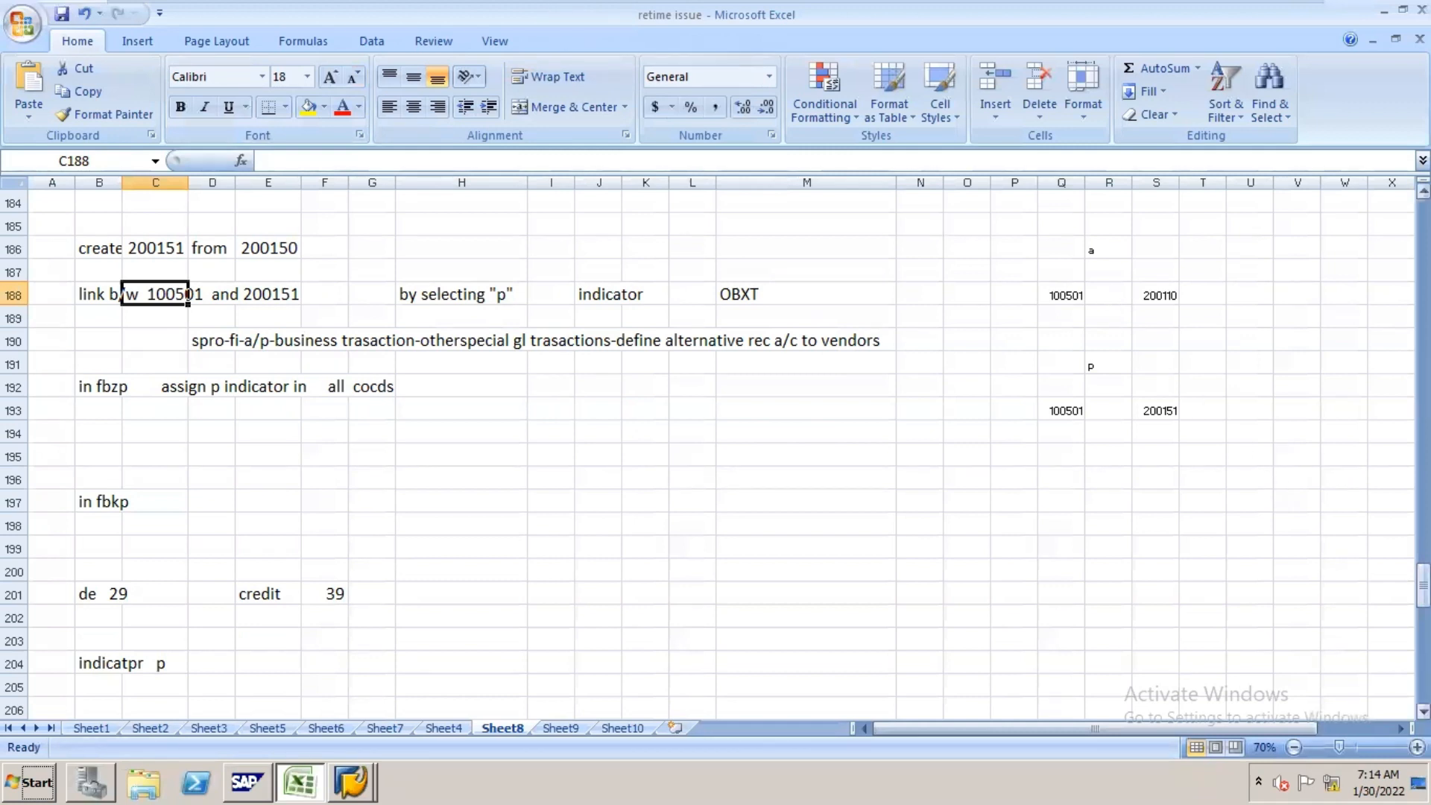
pyautogui.moveTo(1424, 585); pyautogui.dragTo(1423, 568)
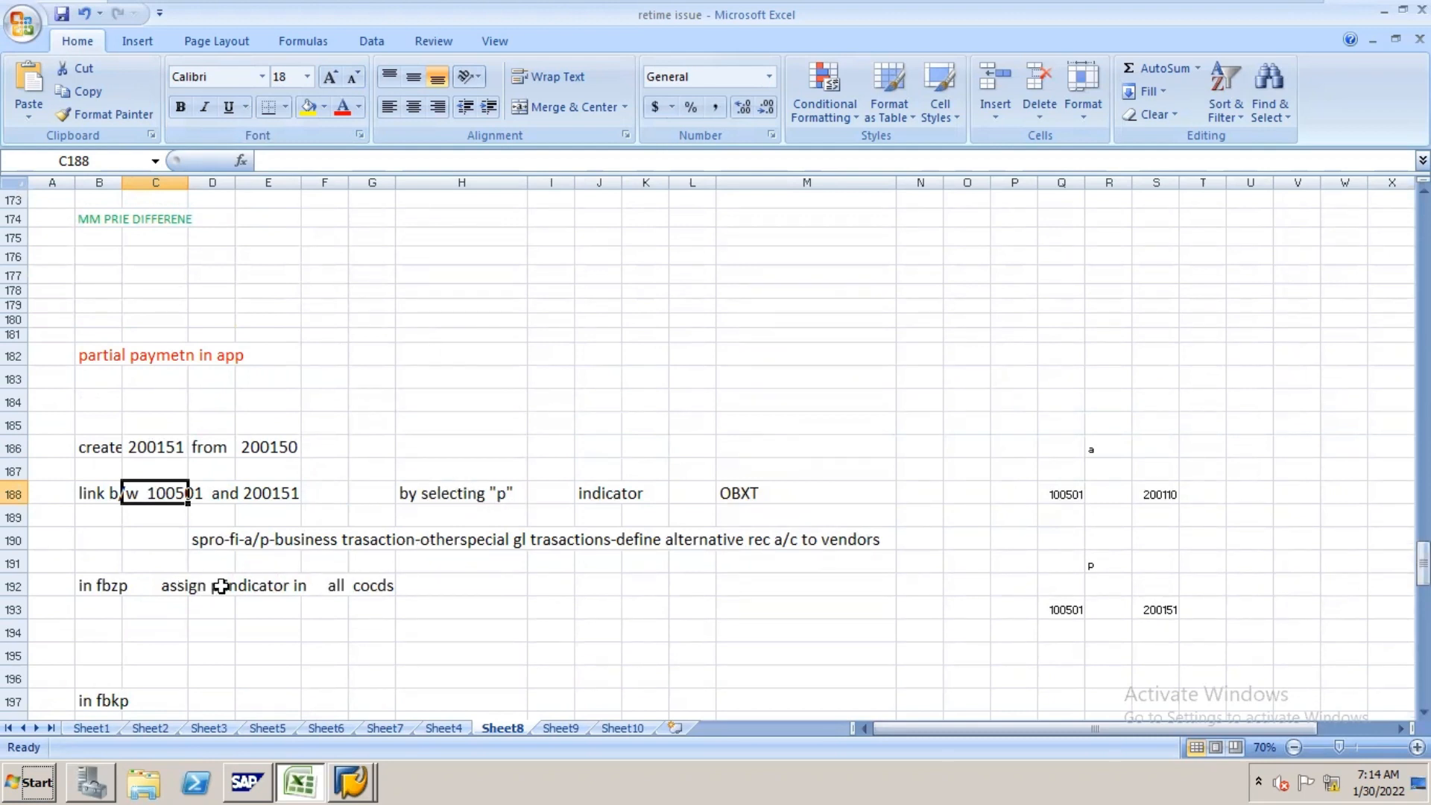
pyautogui.hotkey('alt', 'Tab')
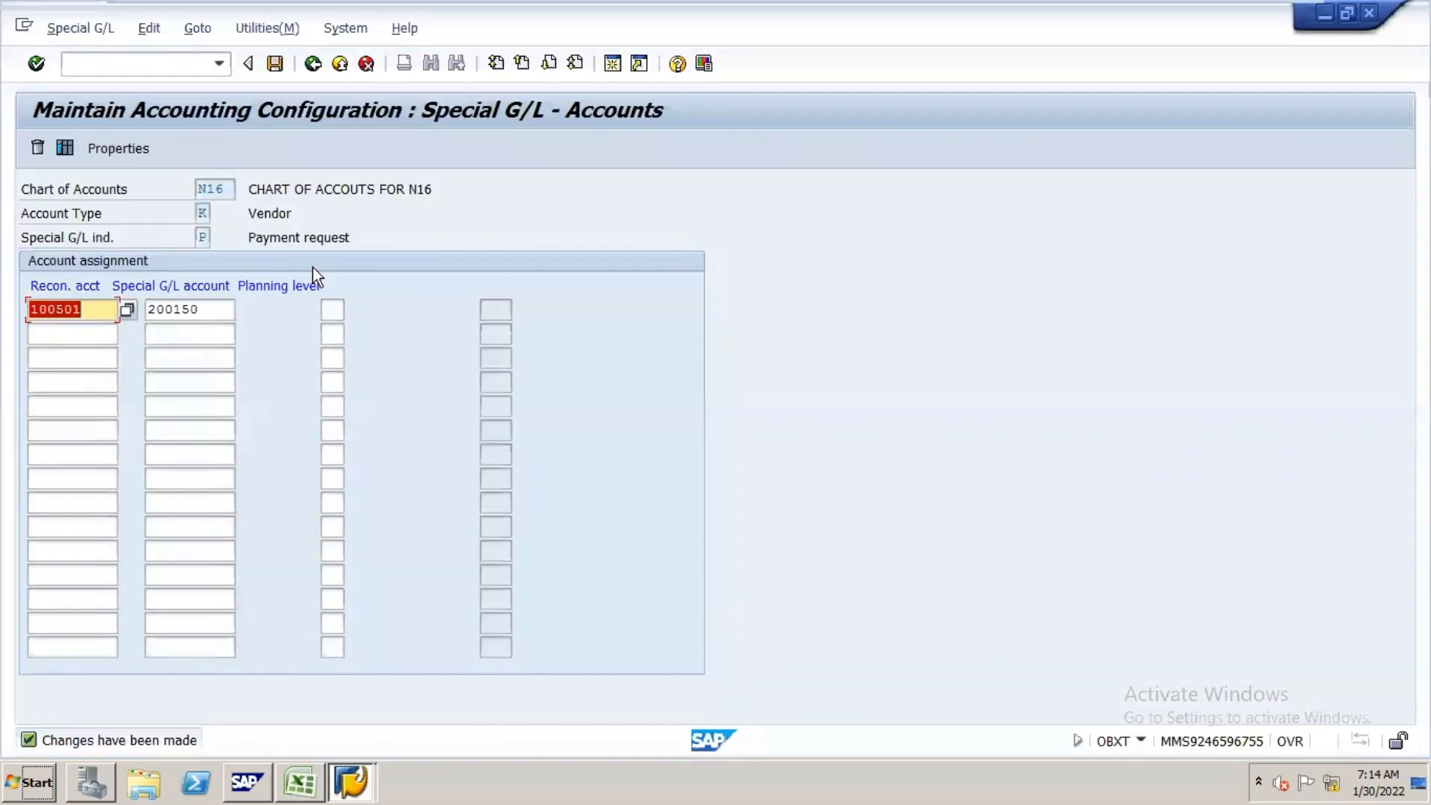
pyautogui.click(618, 68)
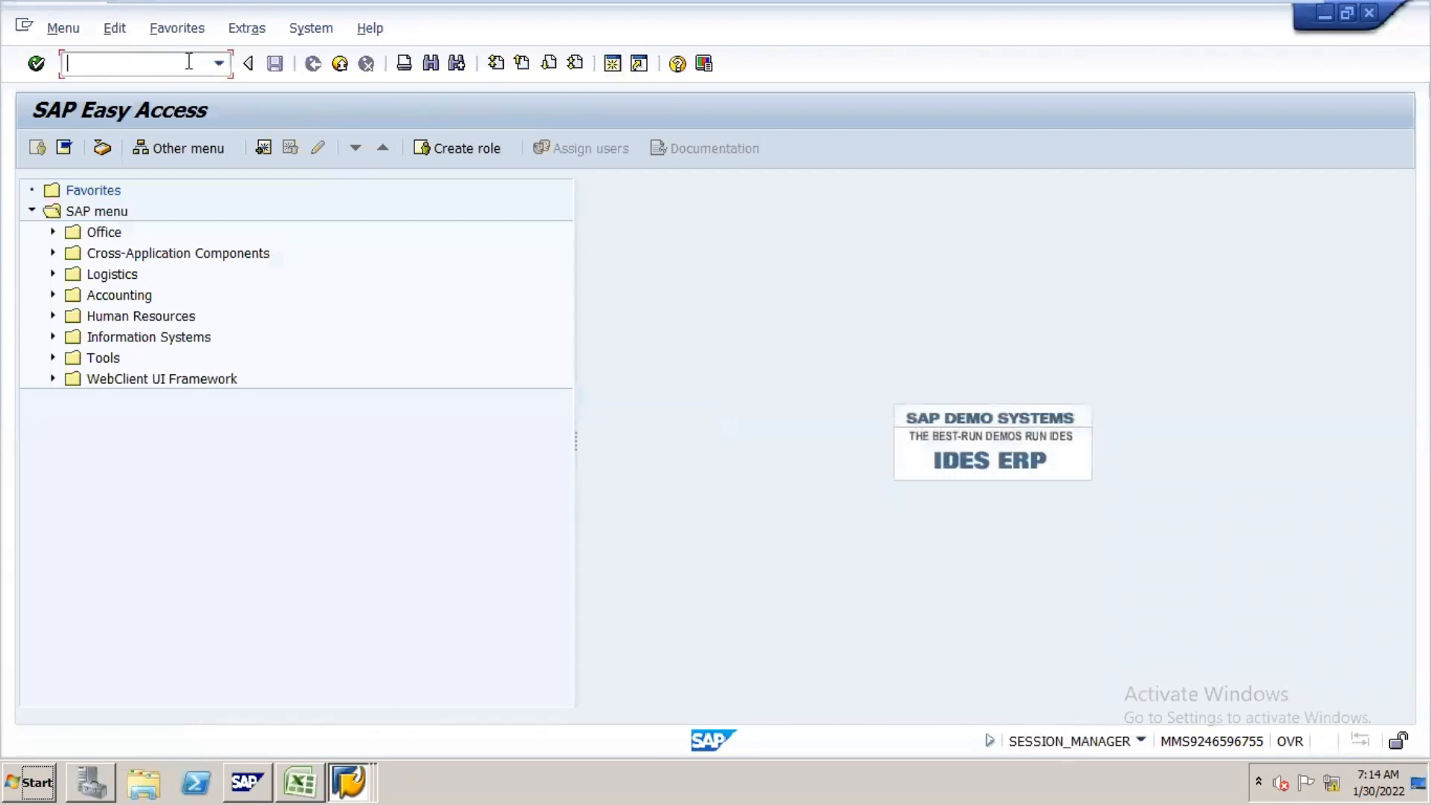
pyautogui.write('/b')
pyautogui.press('BackSpace')
pyautogui.press('BackSpace')
pyautogui.write('/nfbzp')
pyautogui.press('Return')
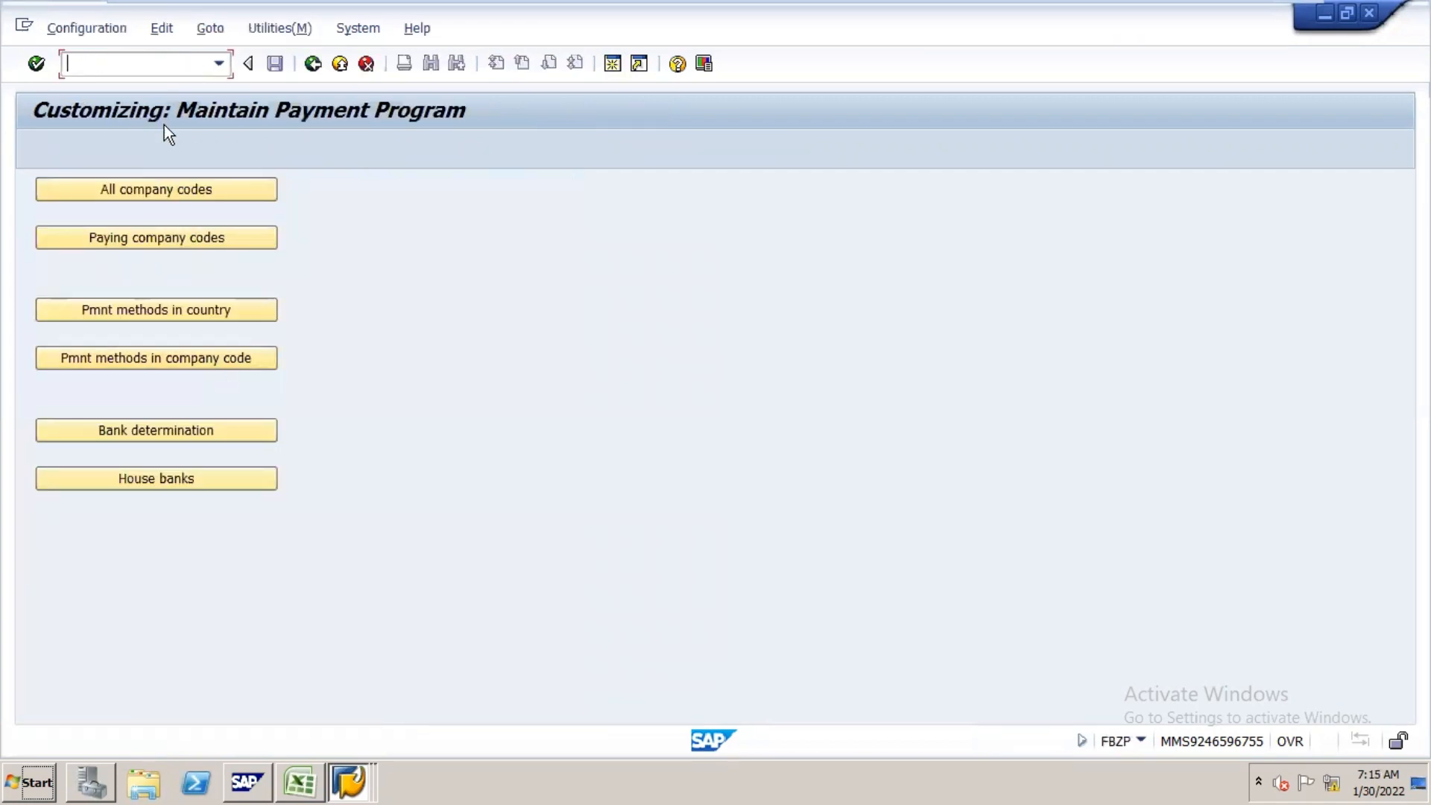
# - Open the details of company code N16 in the payment program's all company codes settings
pyautogui.click(165, 188)
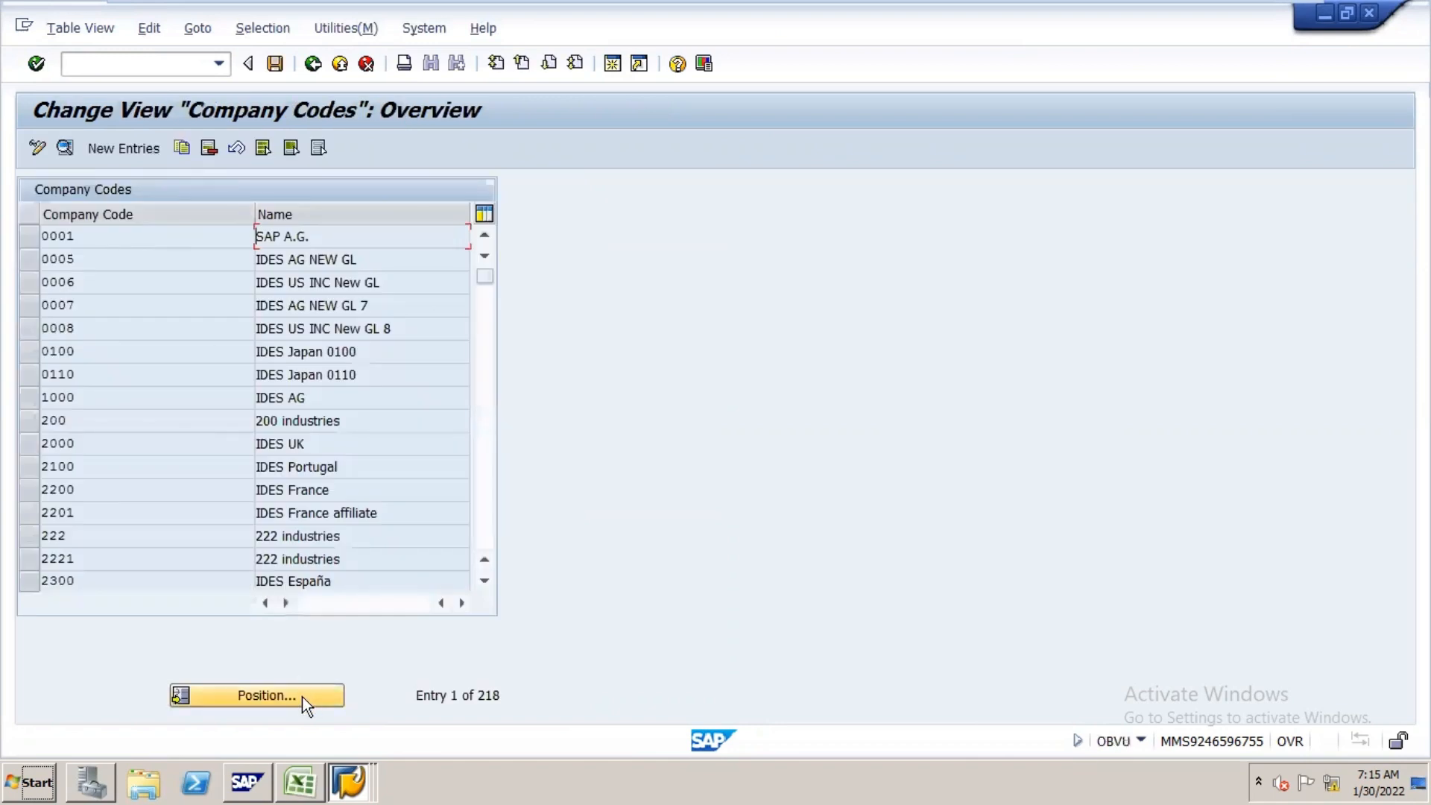
pyautogui.click(298, 697)
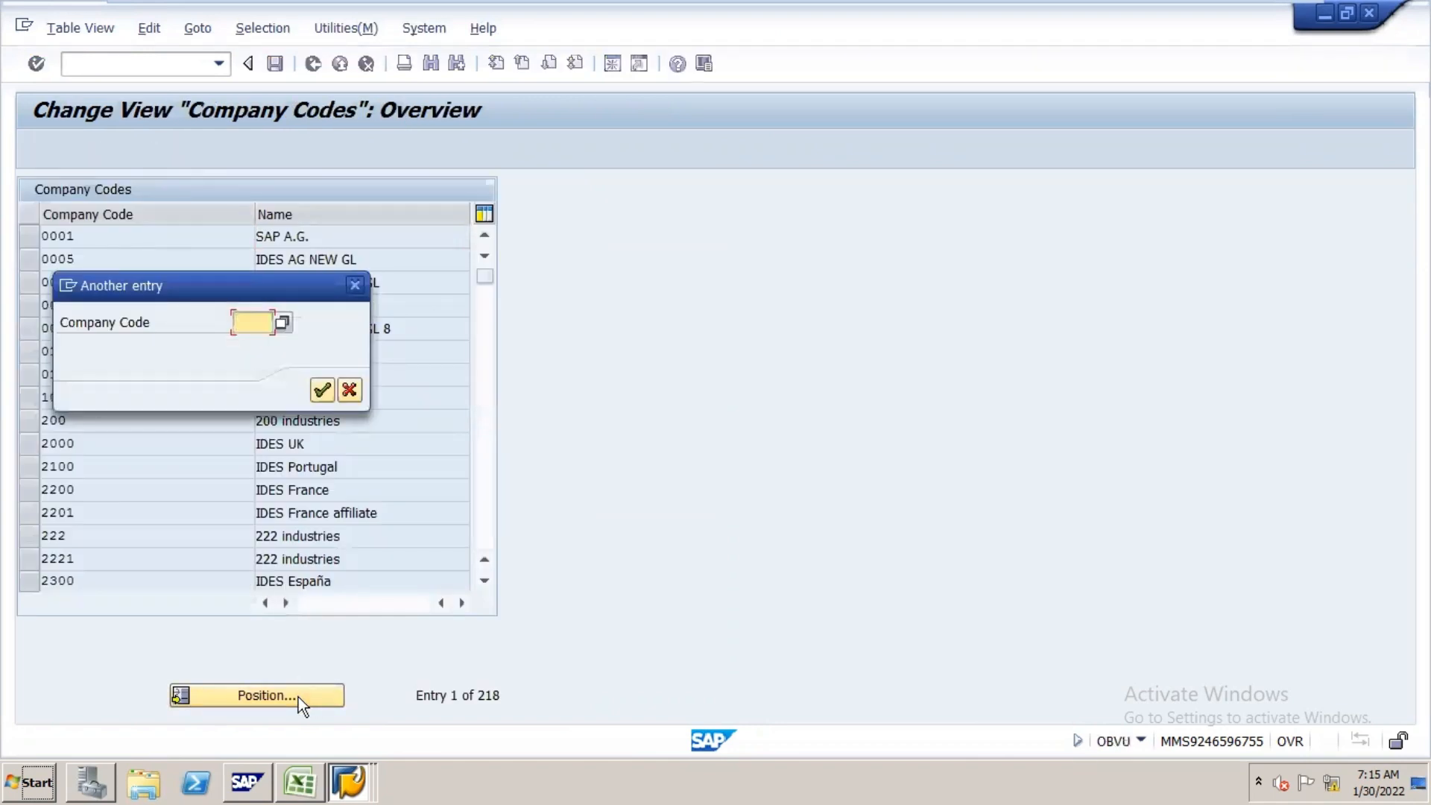
pyautogui.write('N16')
pyautogui.press('Return')
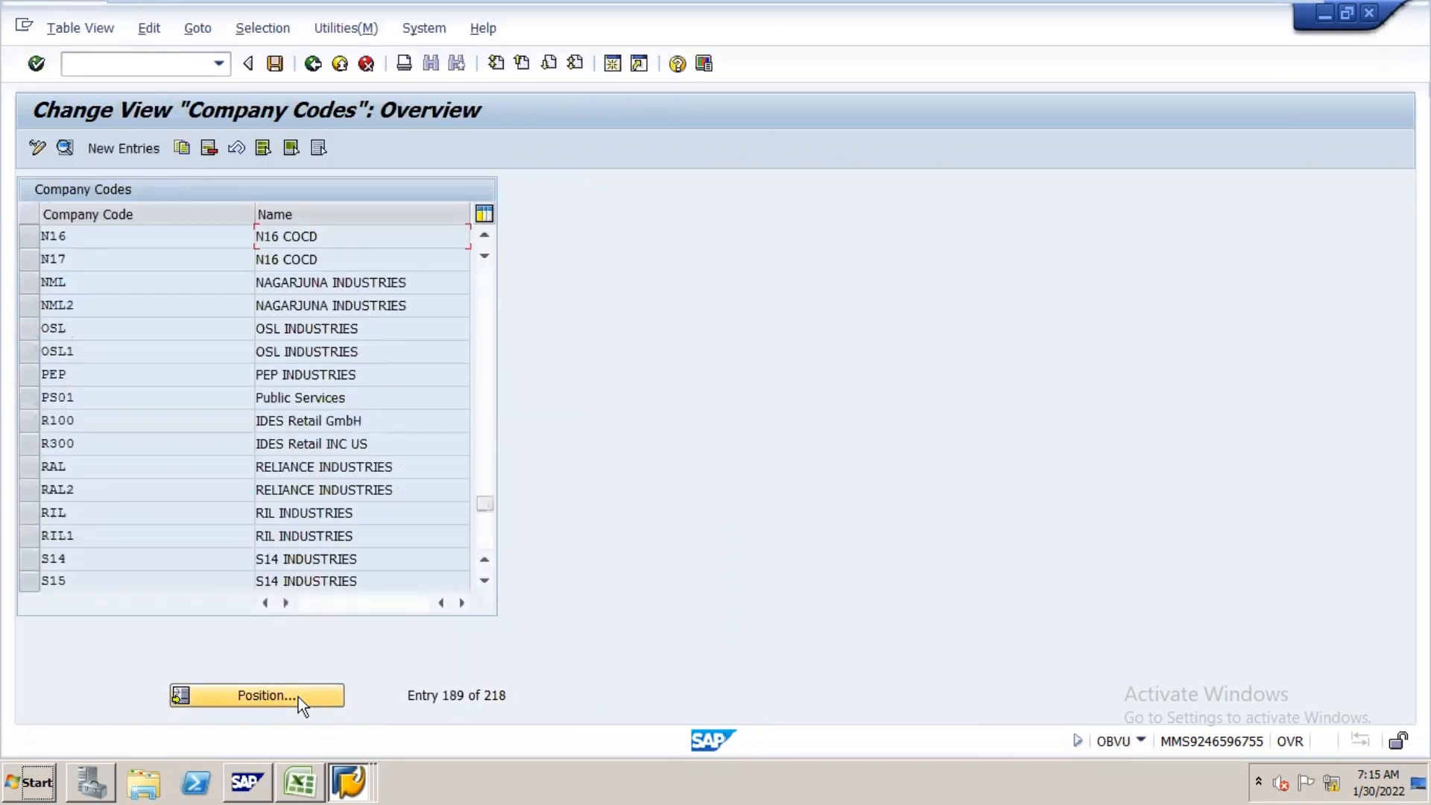
pyautogui.doubleClick(134, 237)
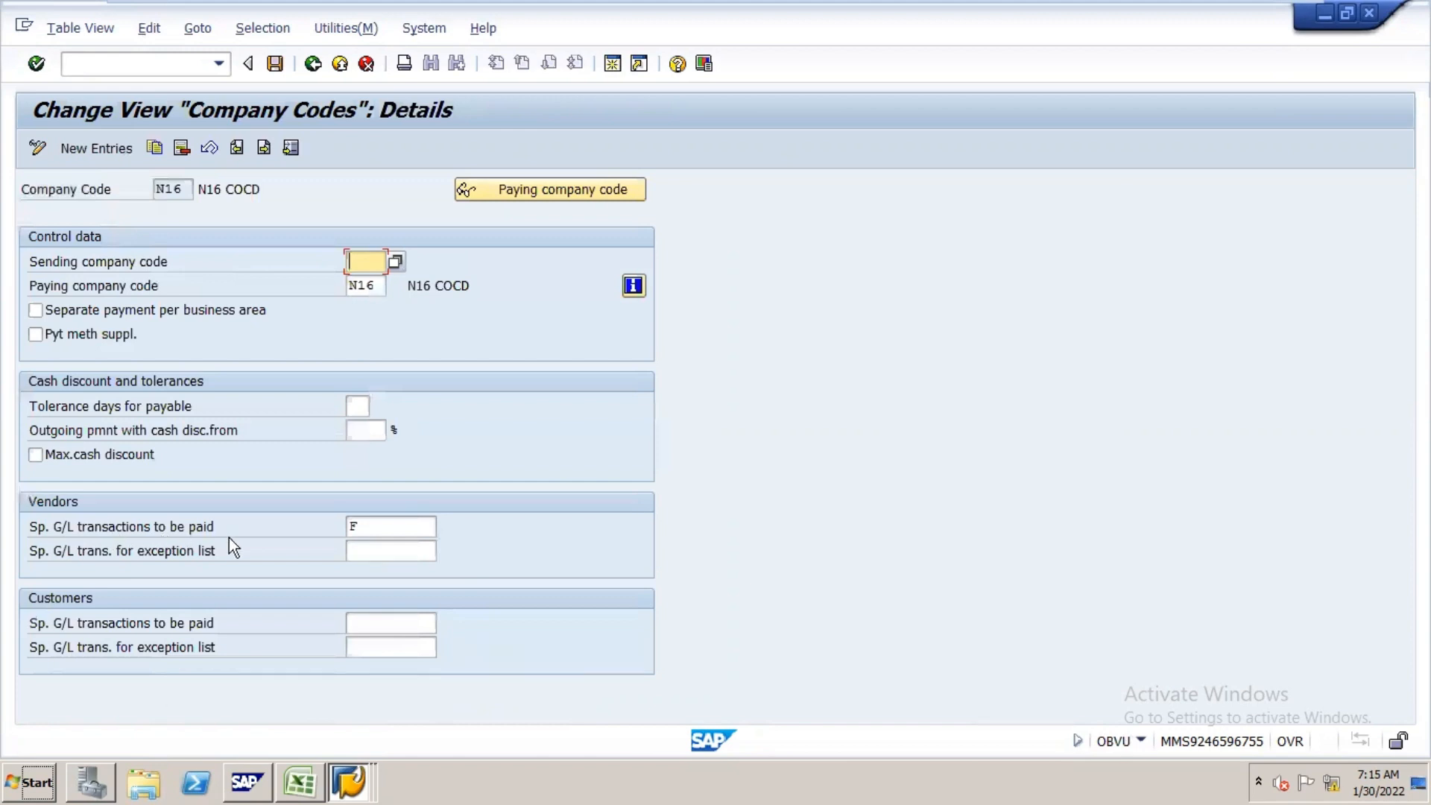
# - Add indicator P to the vendors' special G/L transactions to be paid and save it in the N16 CONFIGURATION customizing request
pyautogui.click(380, 530)
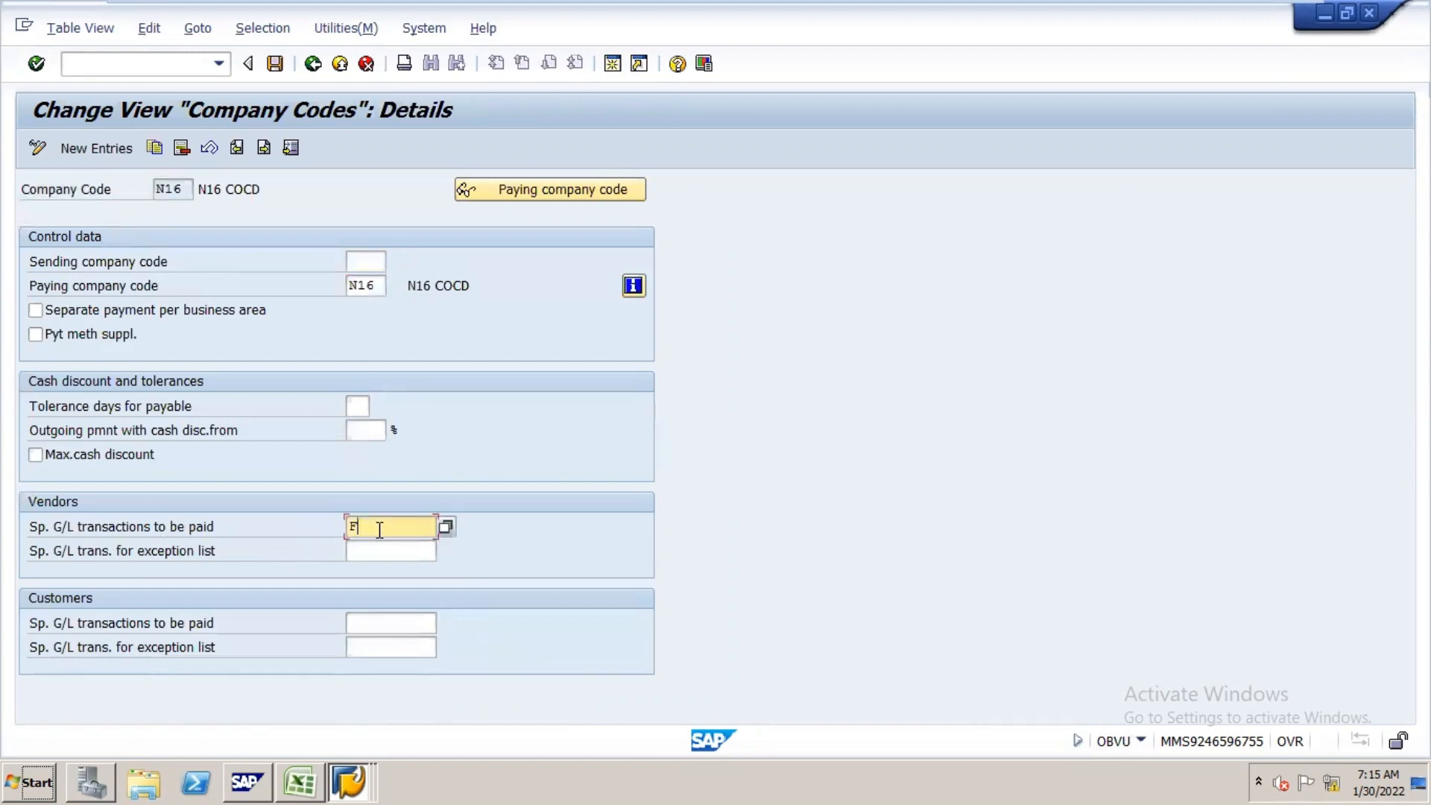
pyautogui.write('p')
pyautogui.click(275, 66)
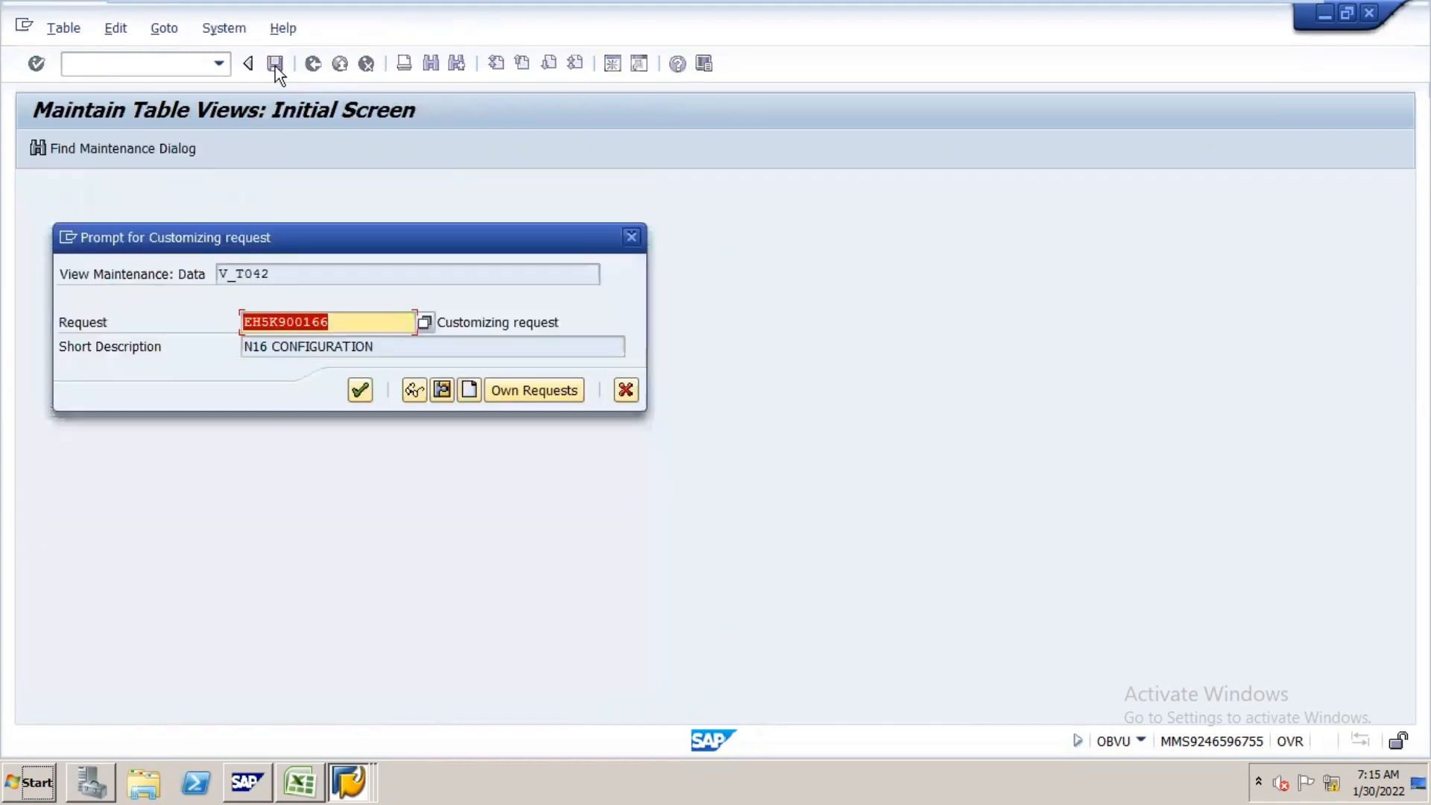
pyautogui.press('Return')
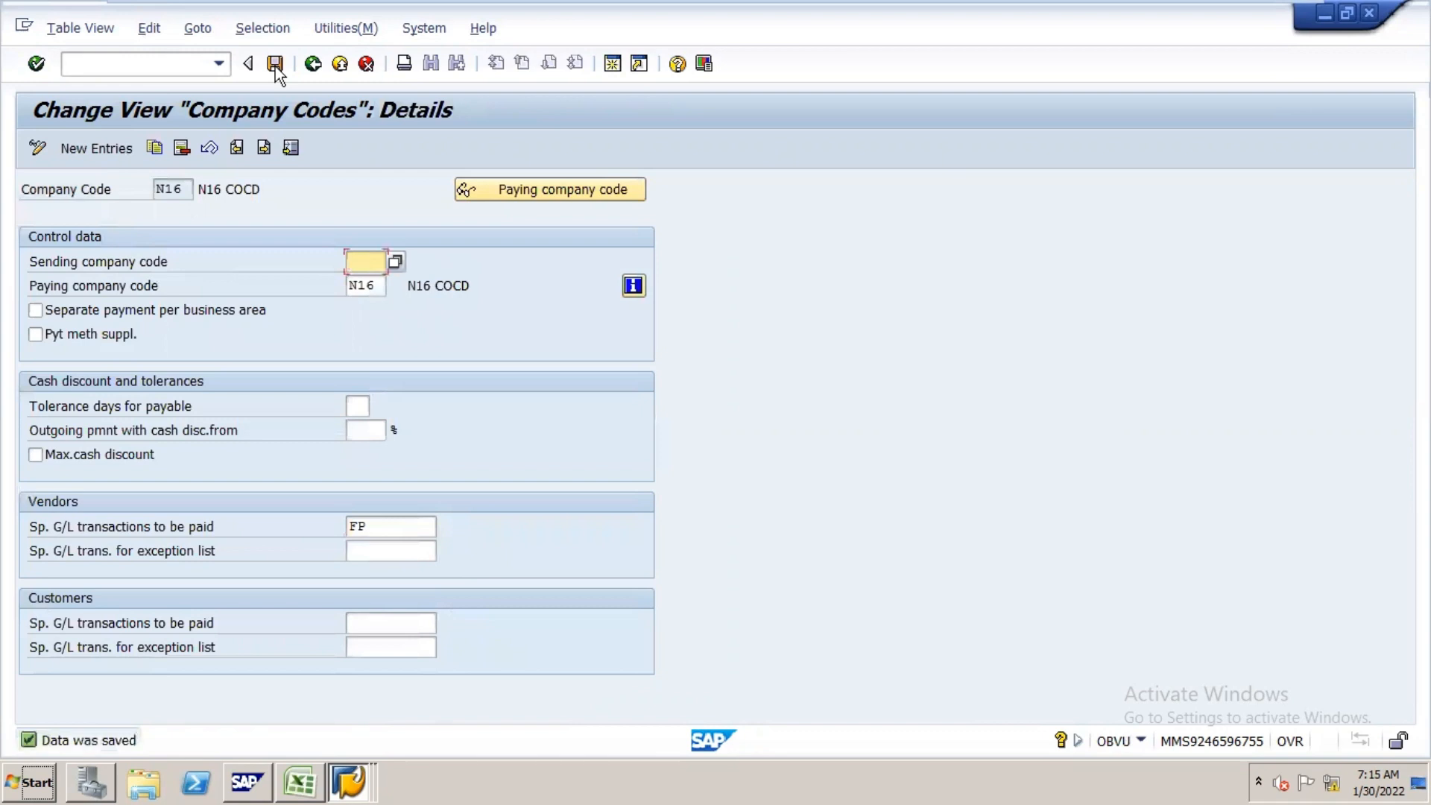
# - Review the partial payment configuration notes in Excel for the FBKP settings
pyautogui.hotkey('alt', 'Tab')
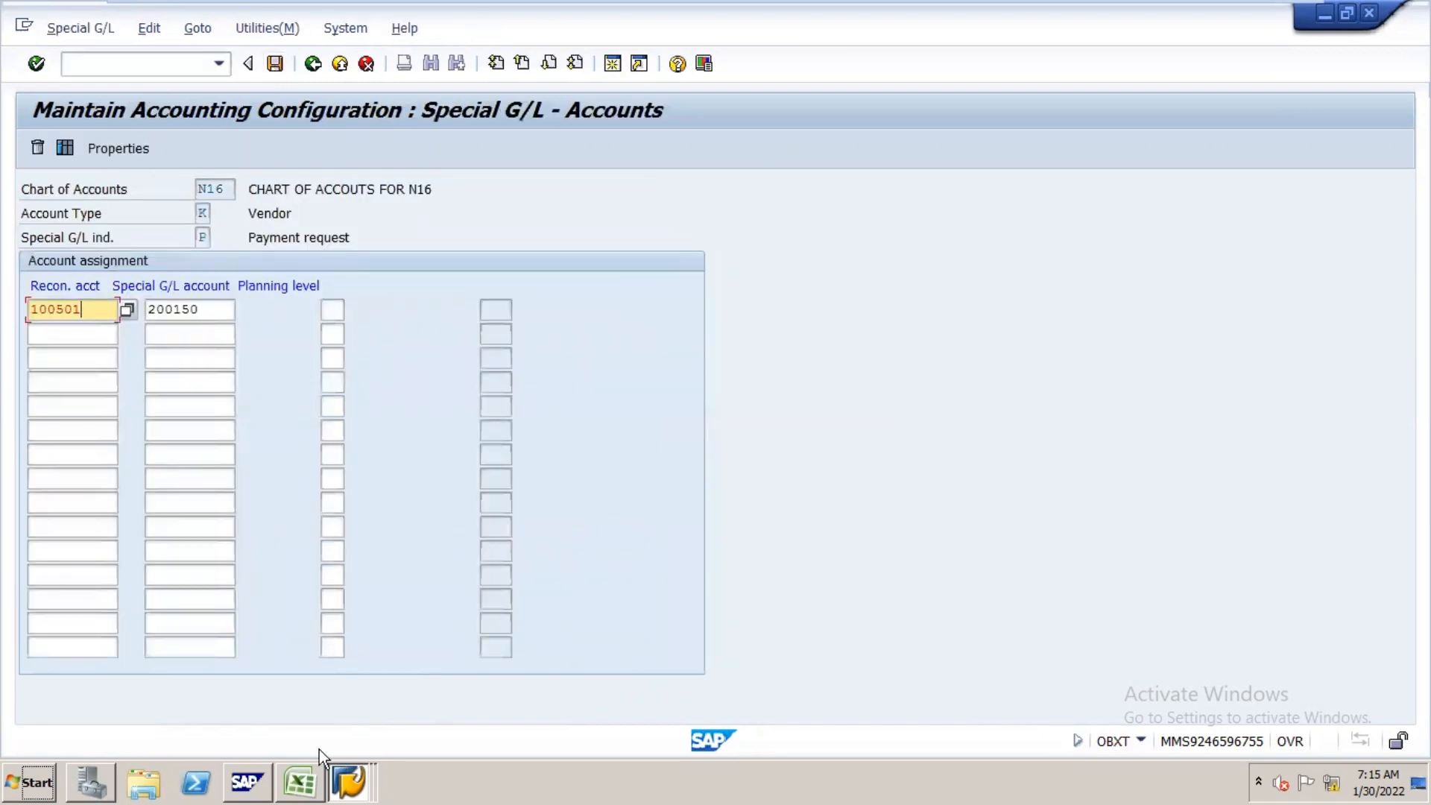
pyautogui.click(309, 767)
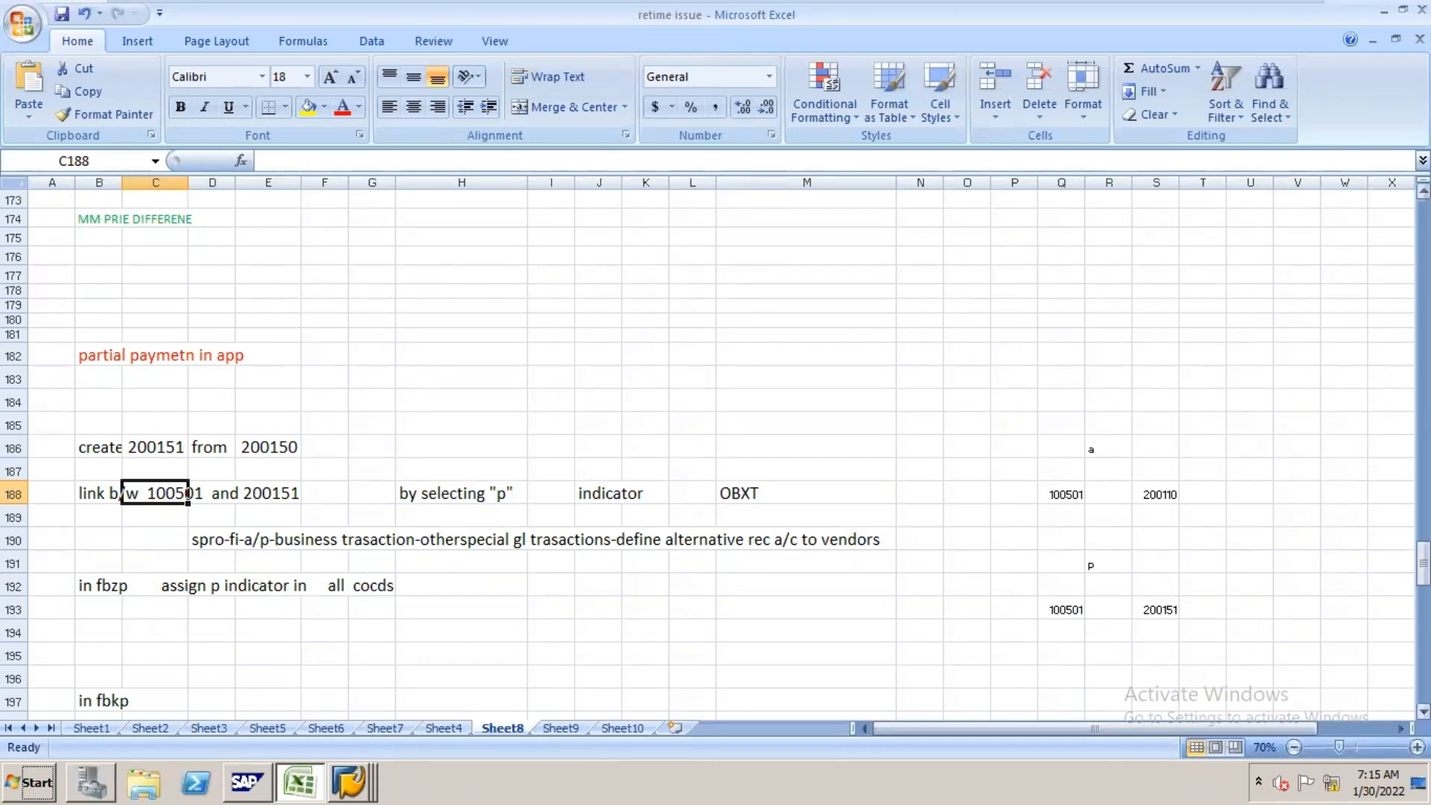
pyautogui.moveTo(1424, 567)
pyautogui.mouseDown()
pyautogui.moveTo(1423, 590)
pyautogui.moveTo(1423, 578)
pyautogui.mouseUp()
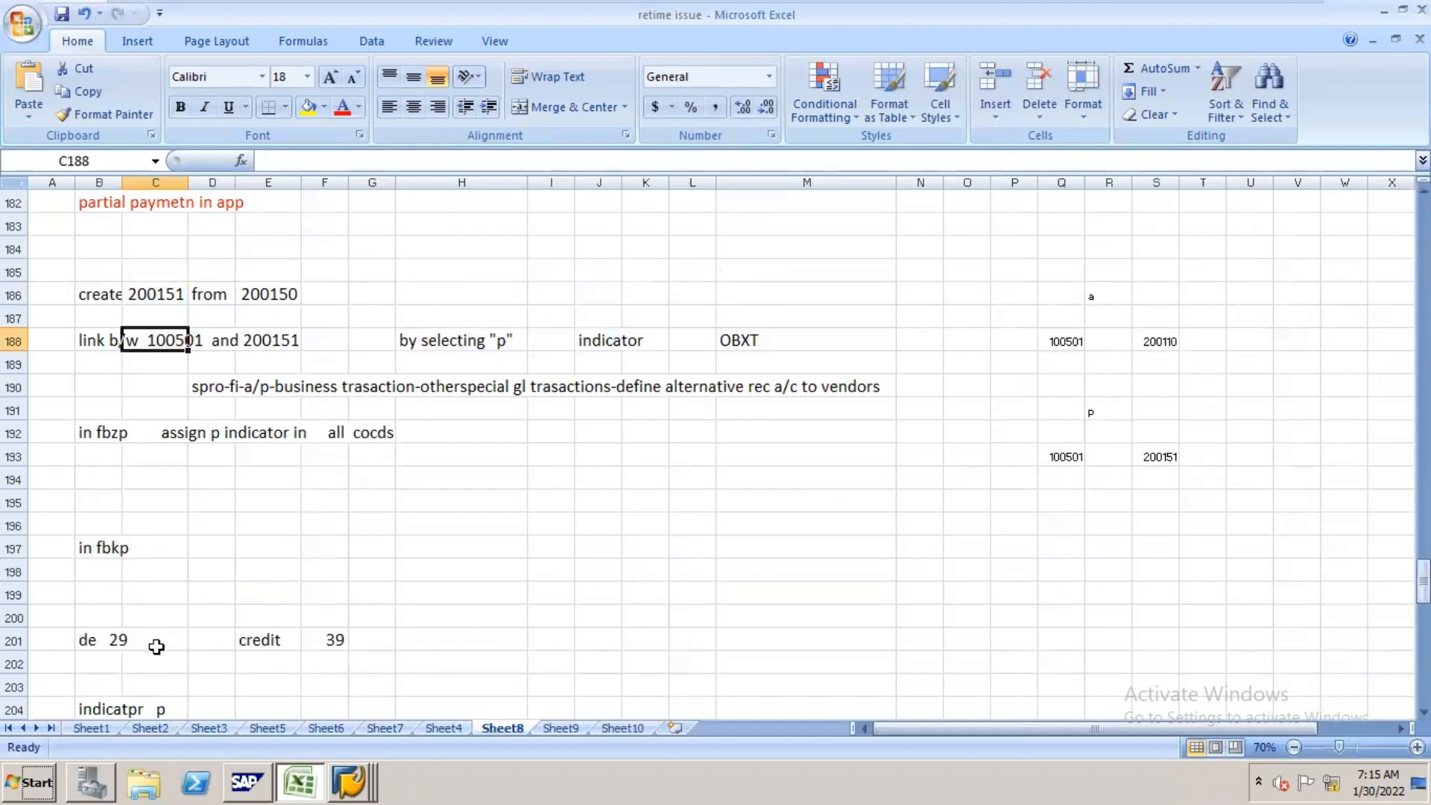
# - Open transaction FBKP in the SAP session showing the special G/L accounts and close the Internet Explorer security notice
pyautogui.moveTo(361, 749)
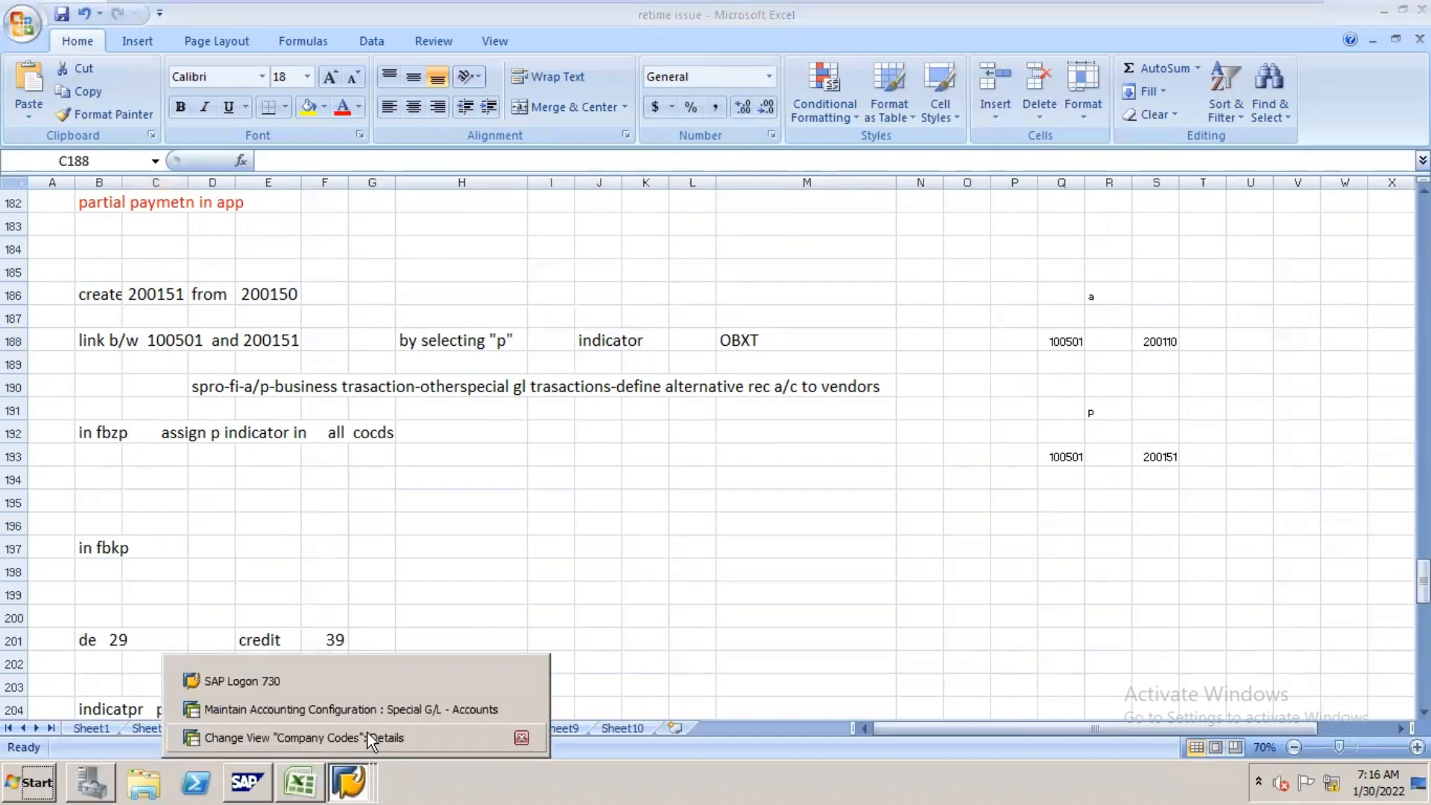
pyautogui.click(383, 710)
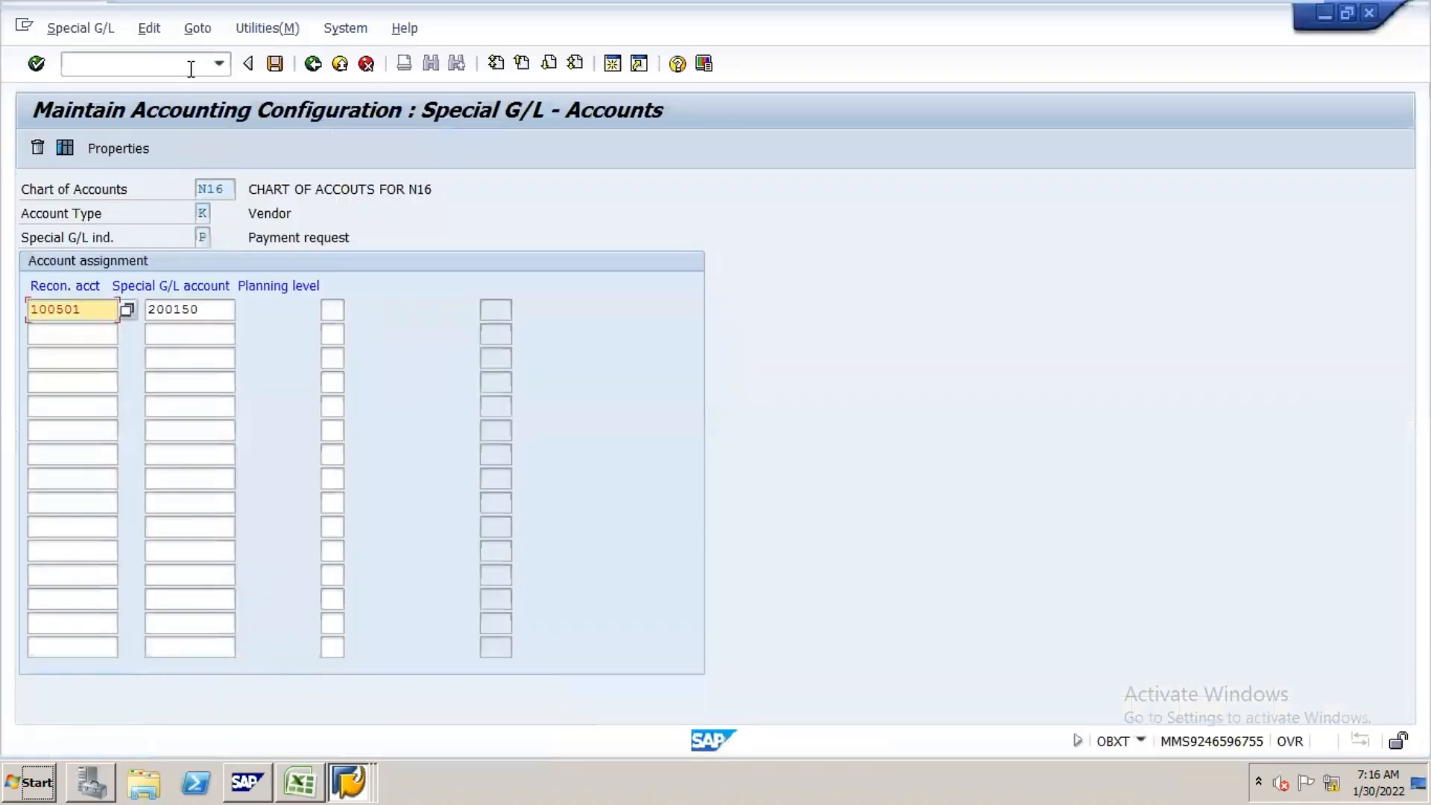
pyautogui.click(191, 66)
pyautogui.write('/n')
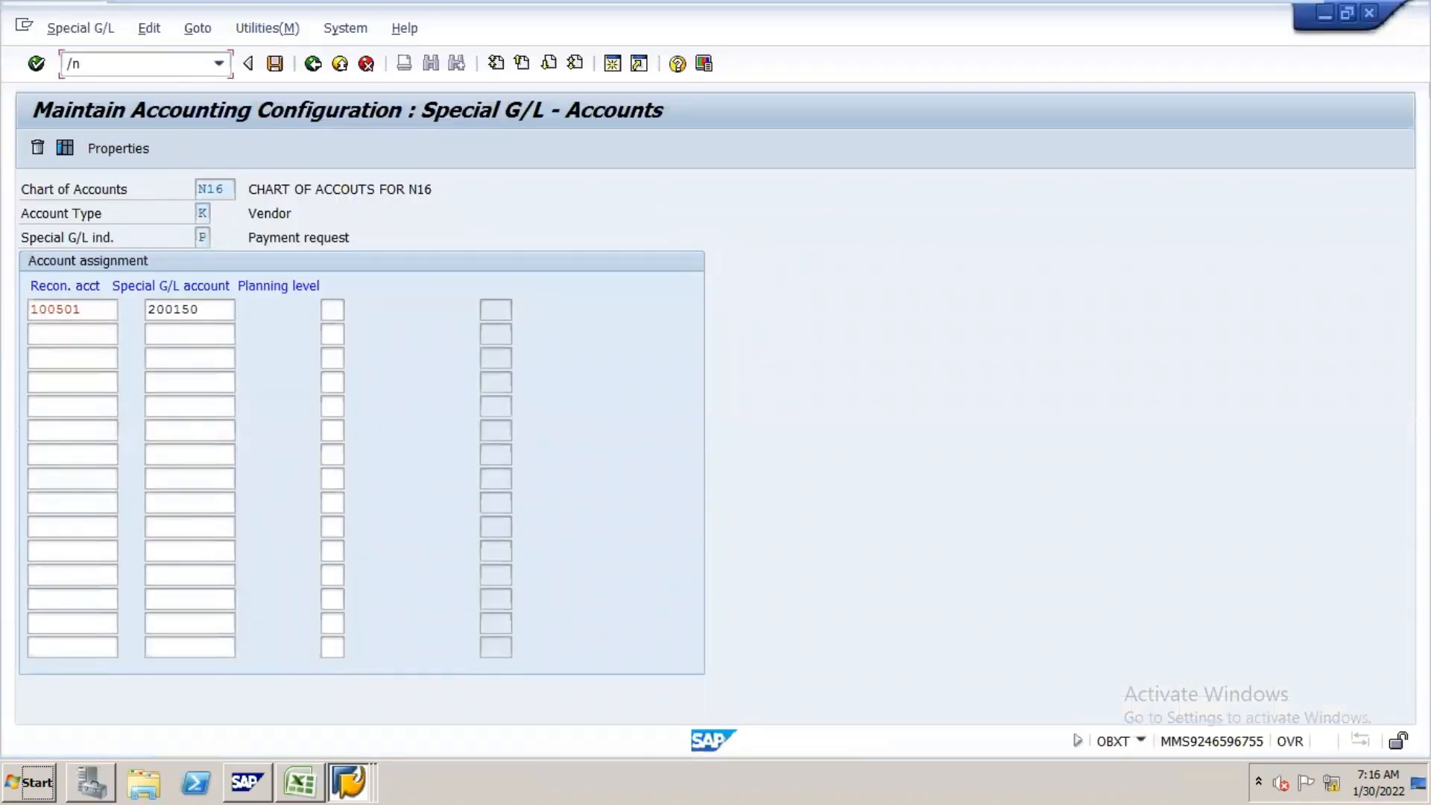
pyautogui.write('fb')
pyautogui.write('zp')
pyautogui.press('Return')
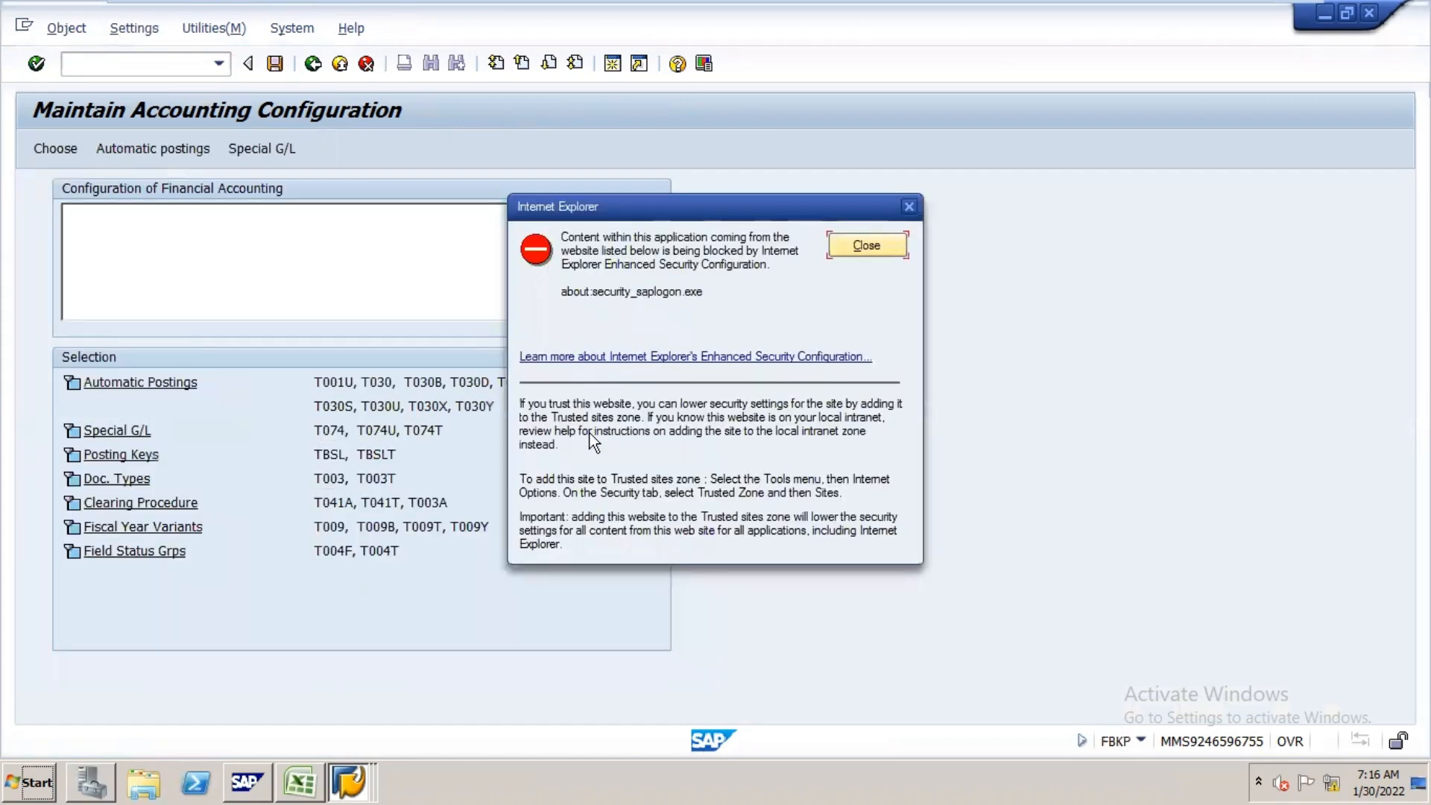
pyautogui.click(866, 246)
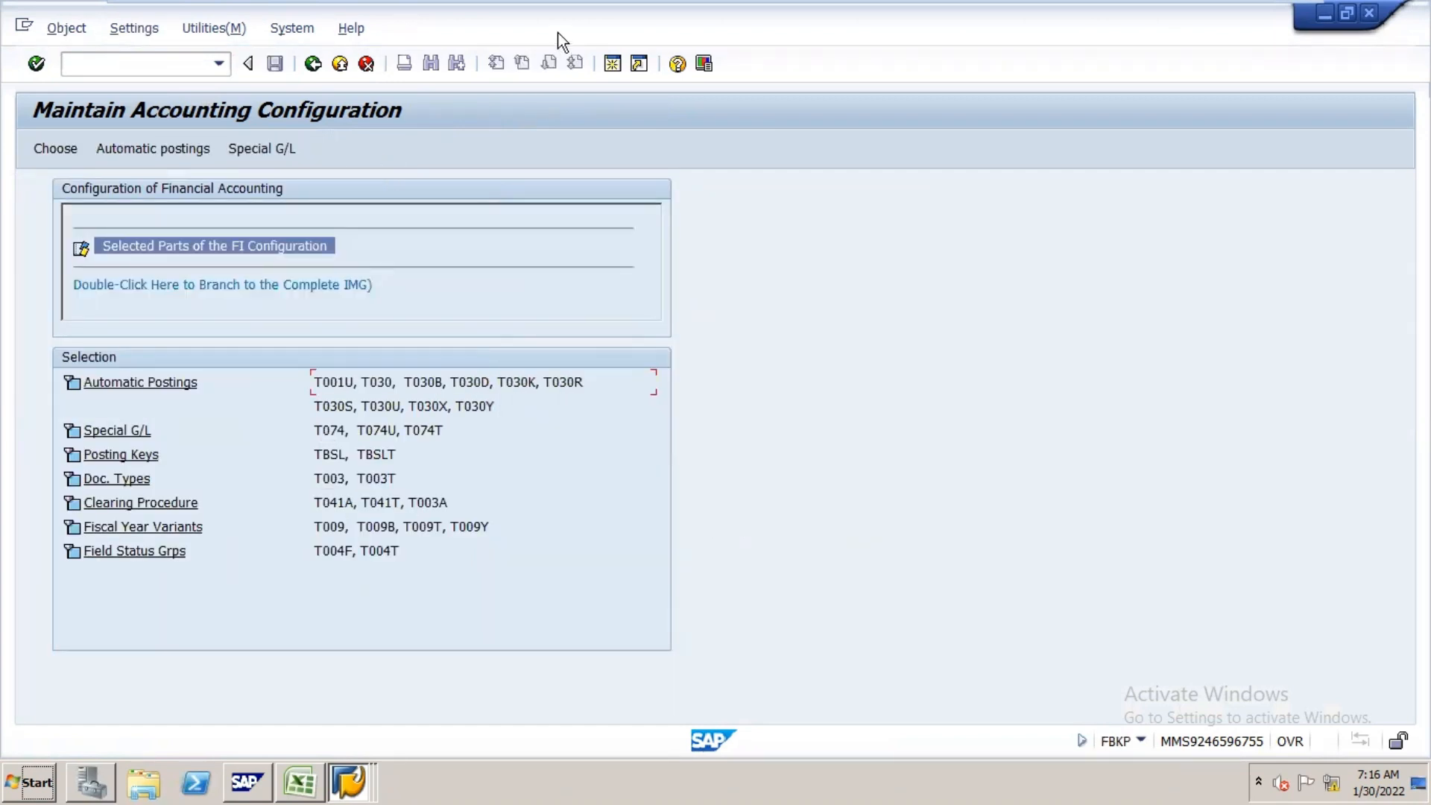
# - Examine the posting keys and special G/L indicator of the Payment requests automatic postings, and return to the accounting configuration overview
pyautogui.doubleClick(597, 29)
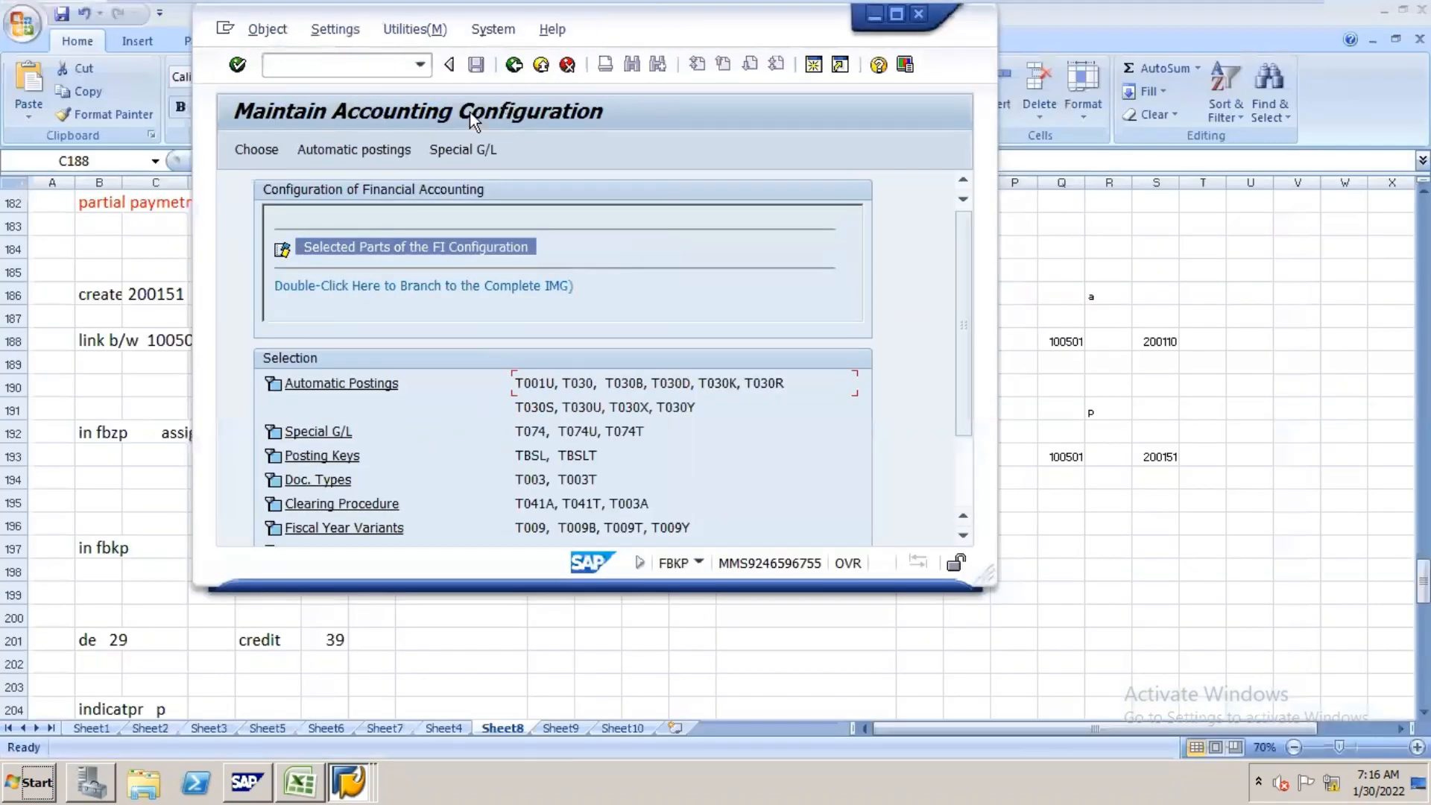
pyautogui.click(383, 147)
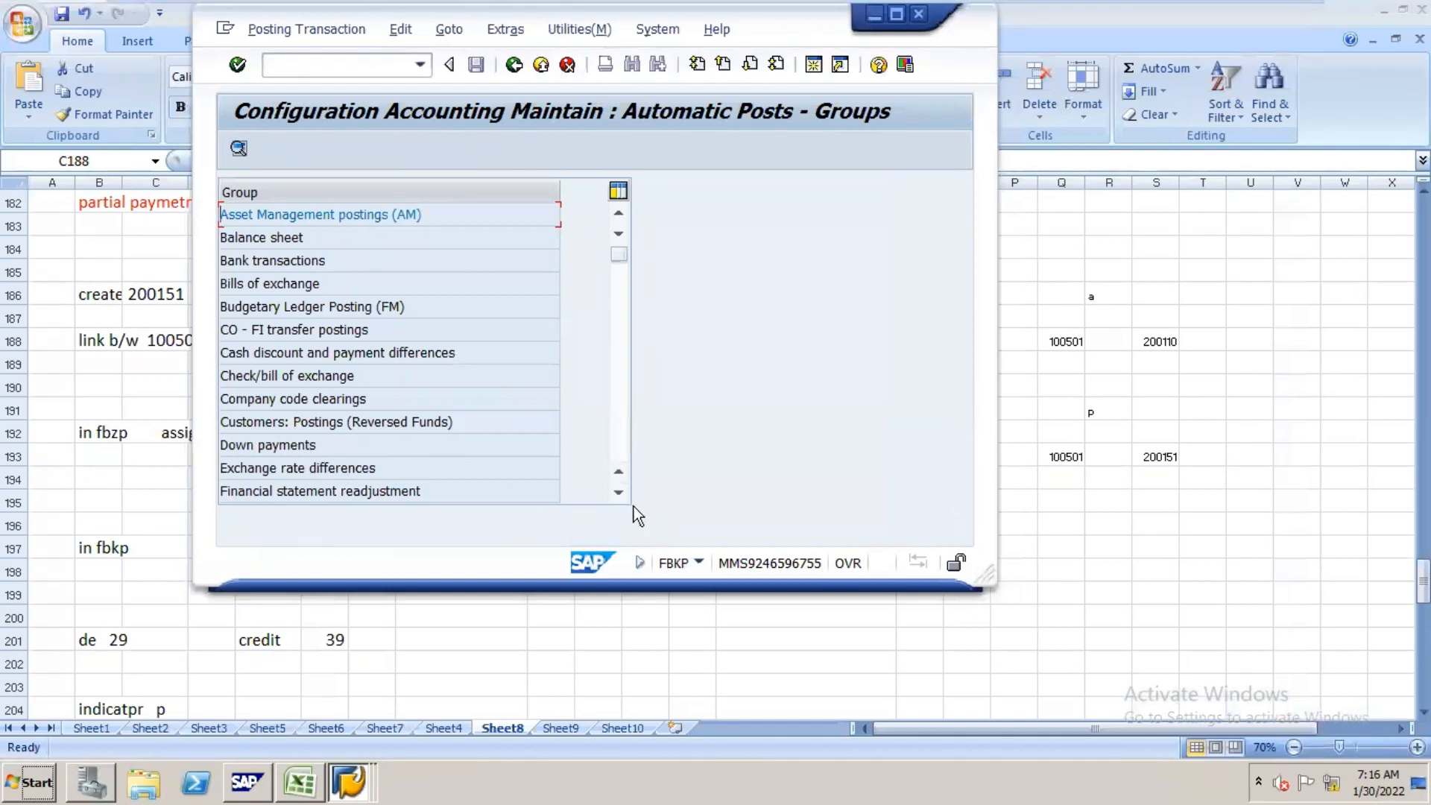
pyautogui.click(619, 493)
pyautogui.click(619, 493)
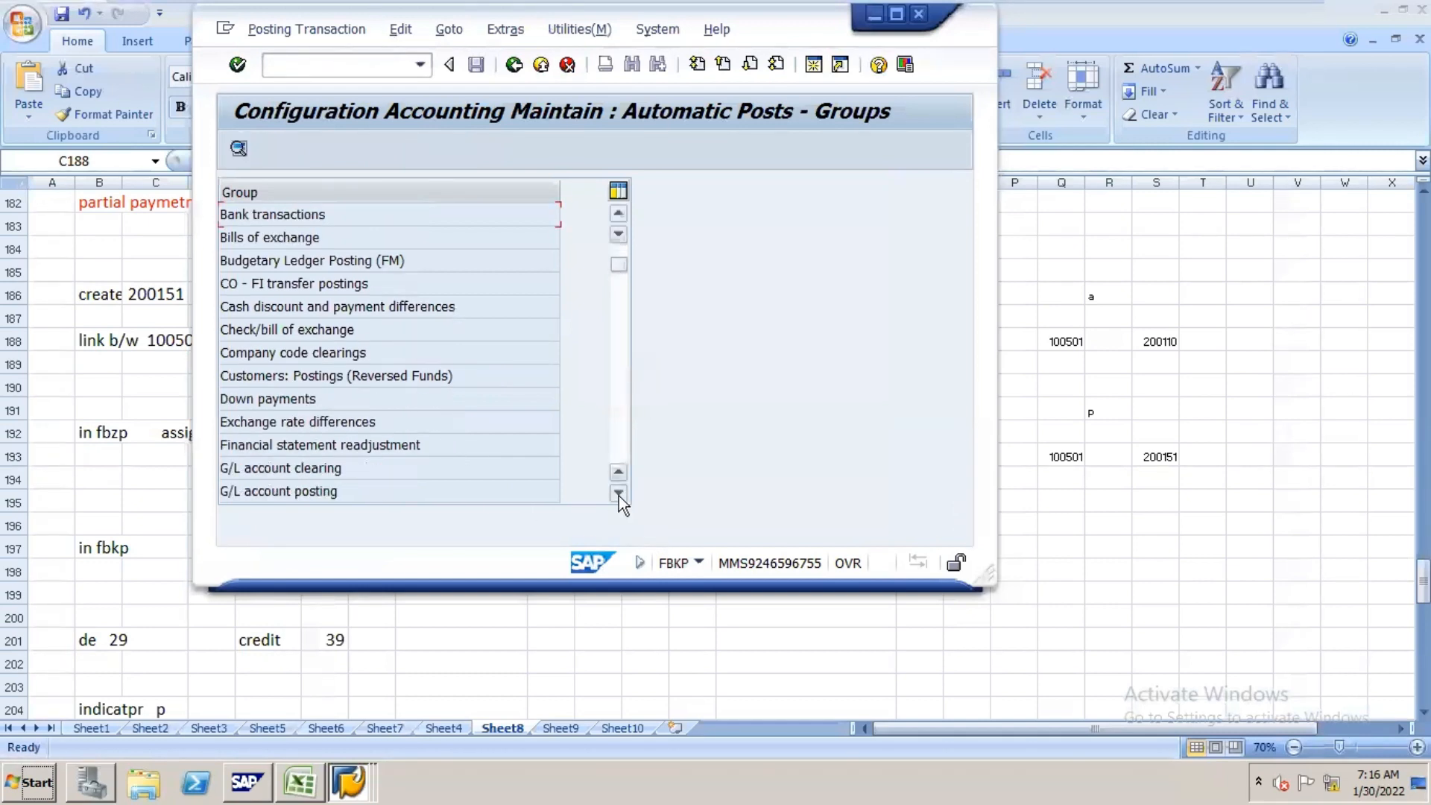
pyautogui.click(619, 494)
pyautogui.click(618, 493)
pyautogui.click(619, 494)
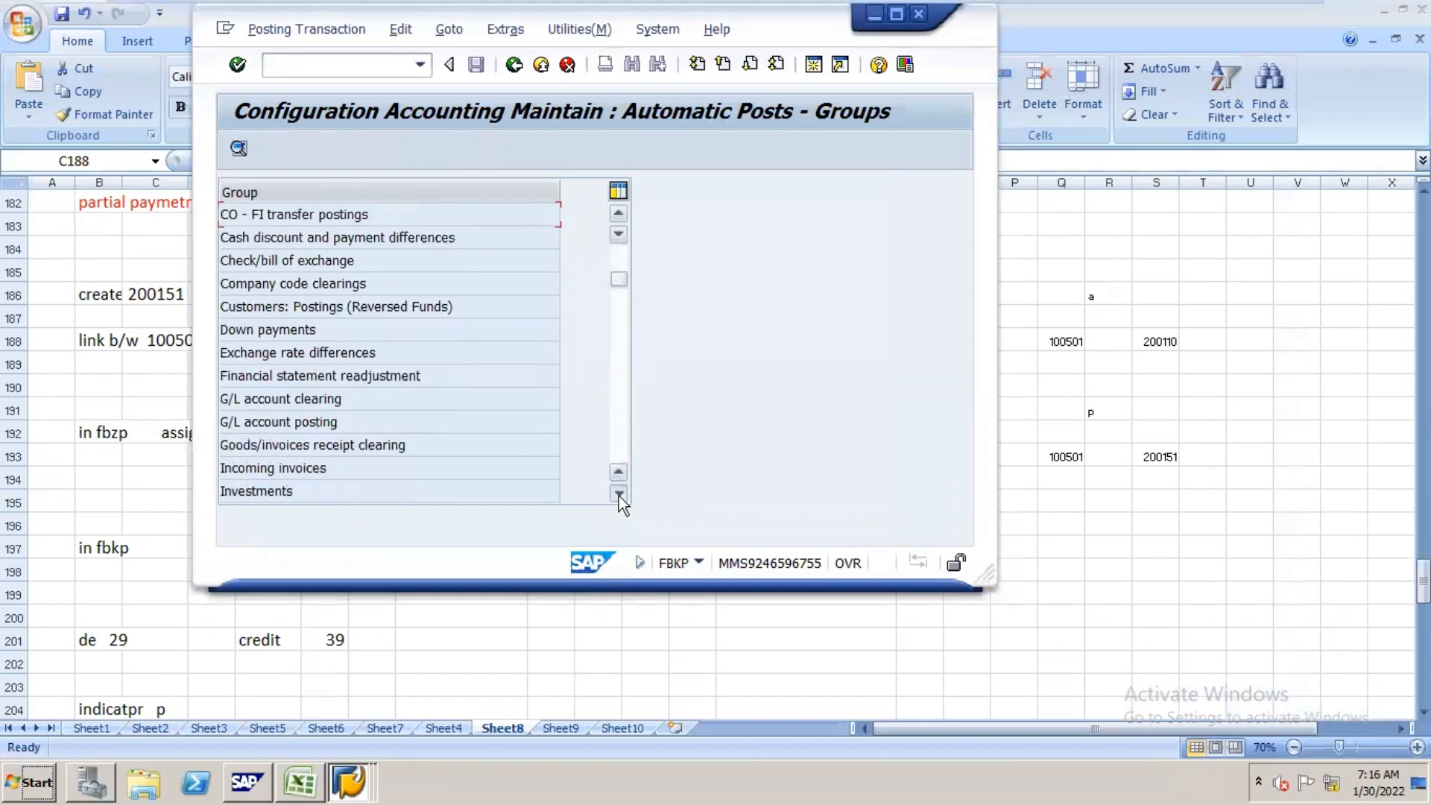
pyautogui.click(619, 493)
pyautogui.click(619, 494)
pyautogui.click(619, 493)
pyautogui.click(619, 493)
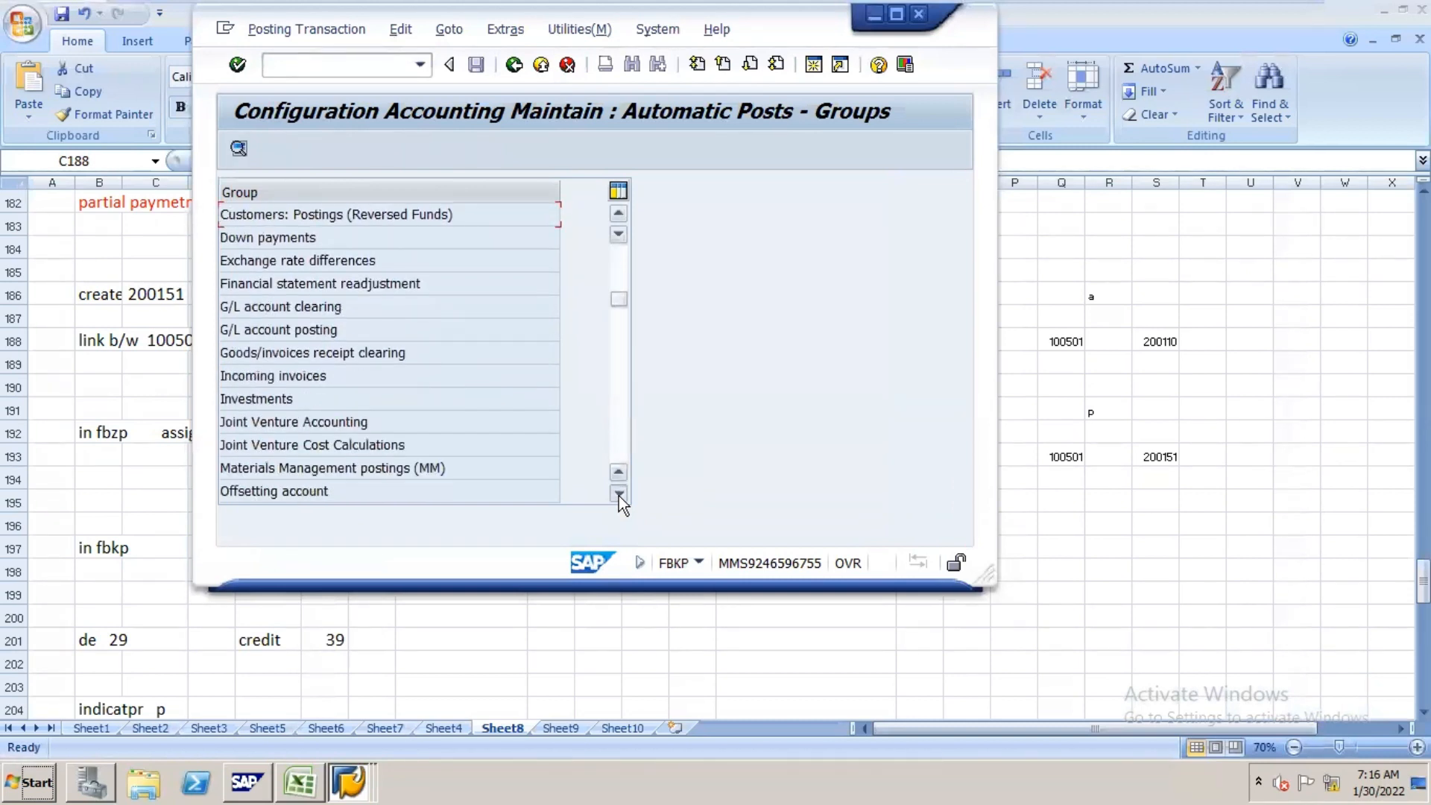
pyautogui.click(619, 493)
pyautogui.click(619, 494)
pyautogui.click(619, 494)
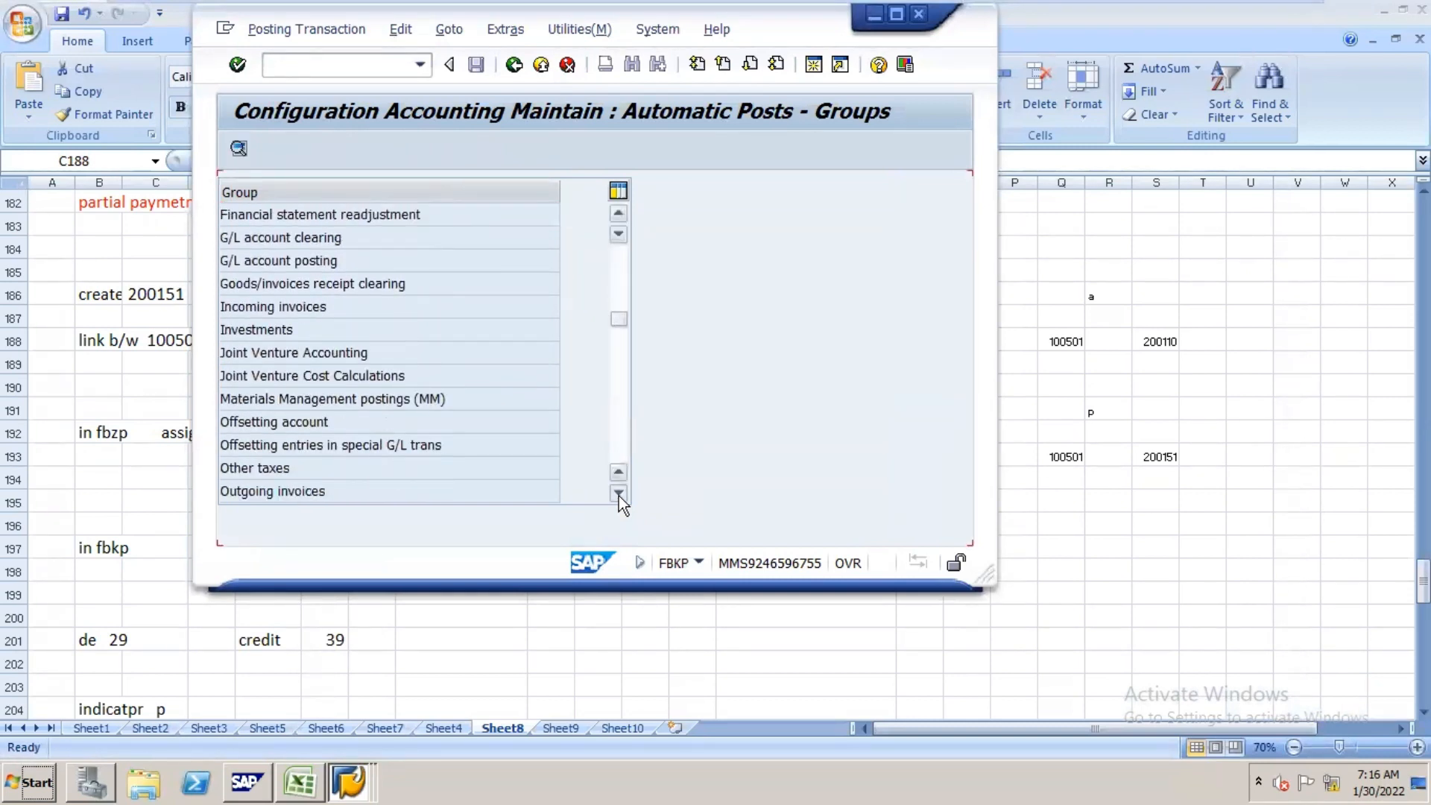
pyautogui.click(619, 493)
pyautogui.click(619, 493)
pyautogui.click(619, 494)
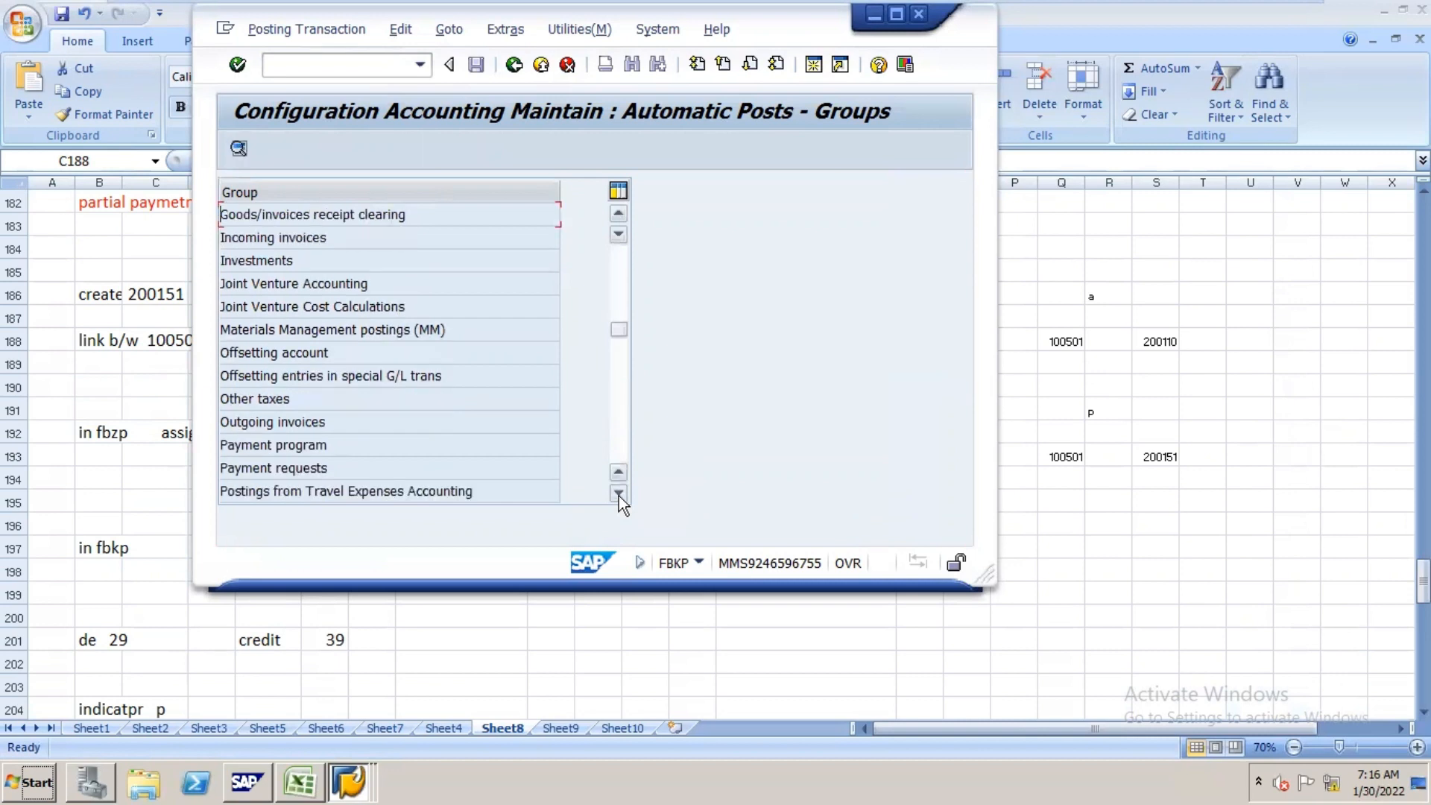
pyautogui.doubleClick(368, 467)
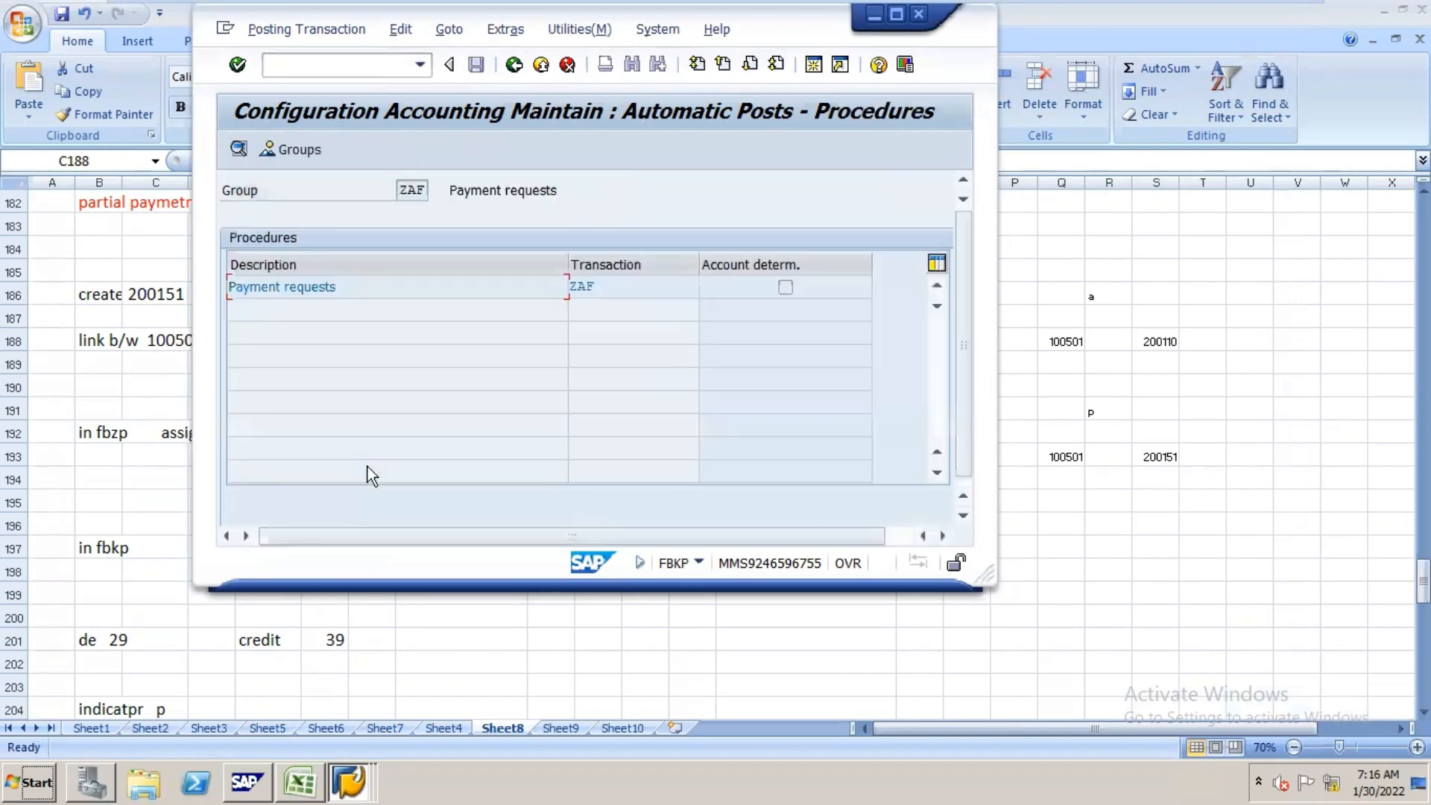
pyautogui.doubleClick(326, 284)
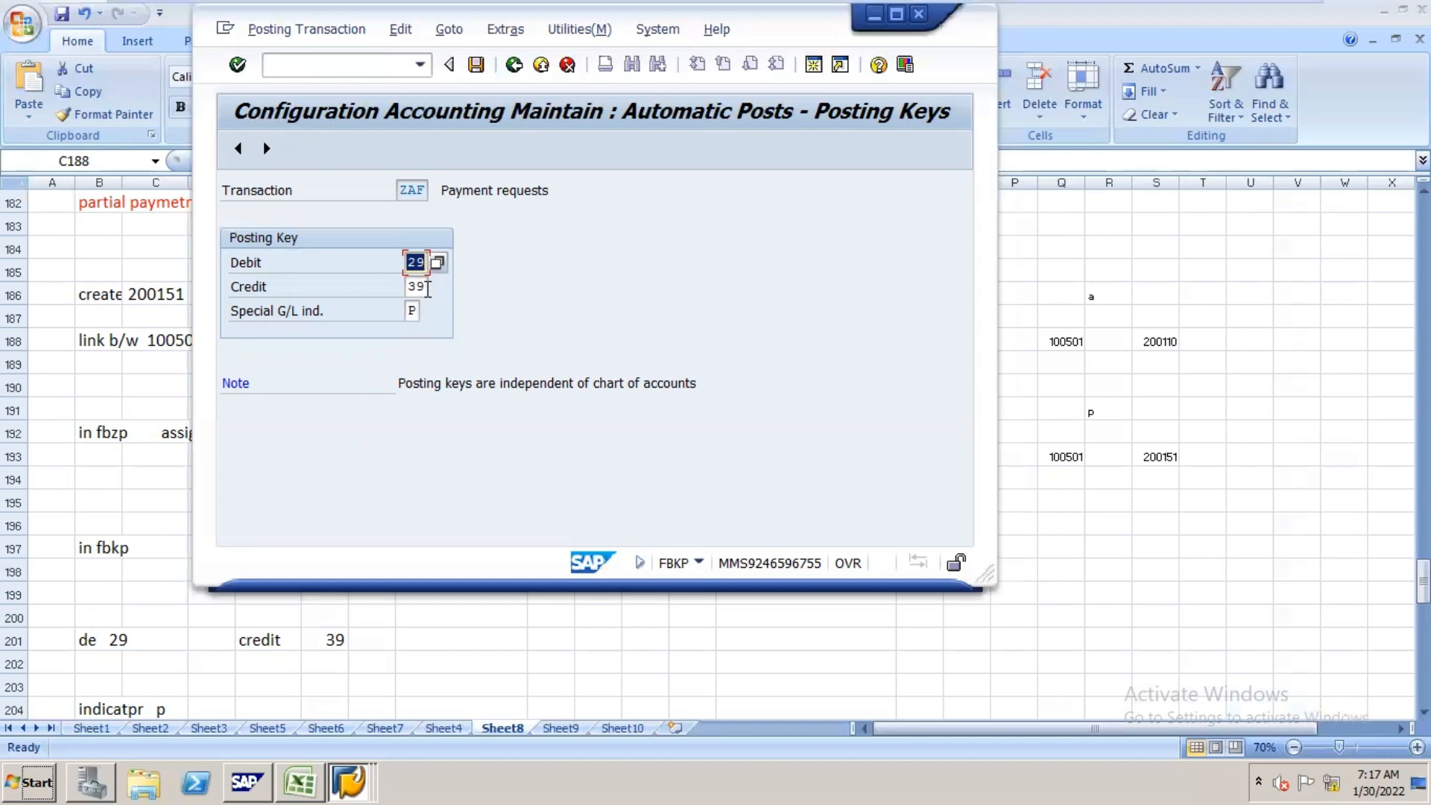
pyautogui.click(512, 71)
pyautogui.click(513, 67)
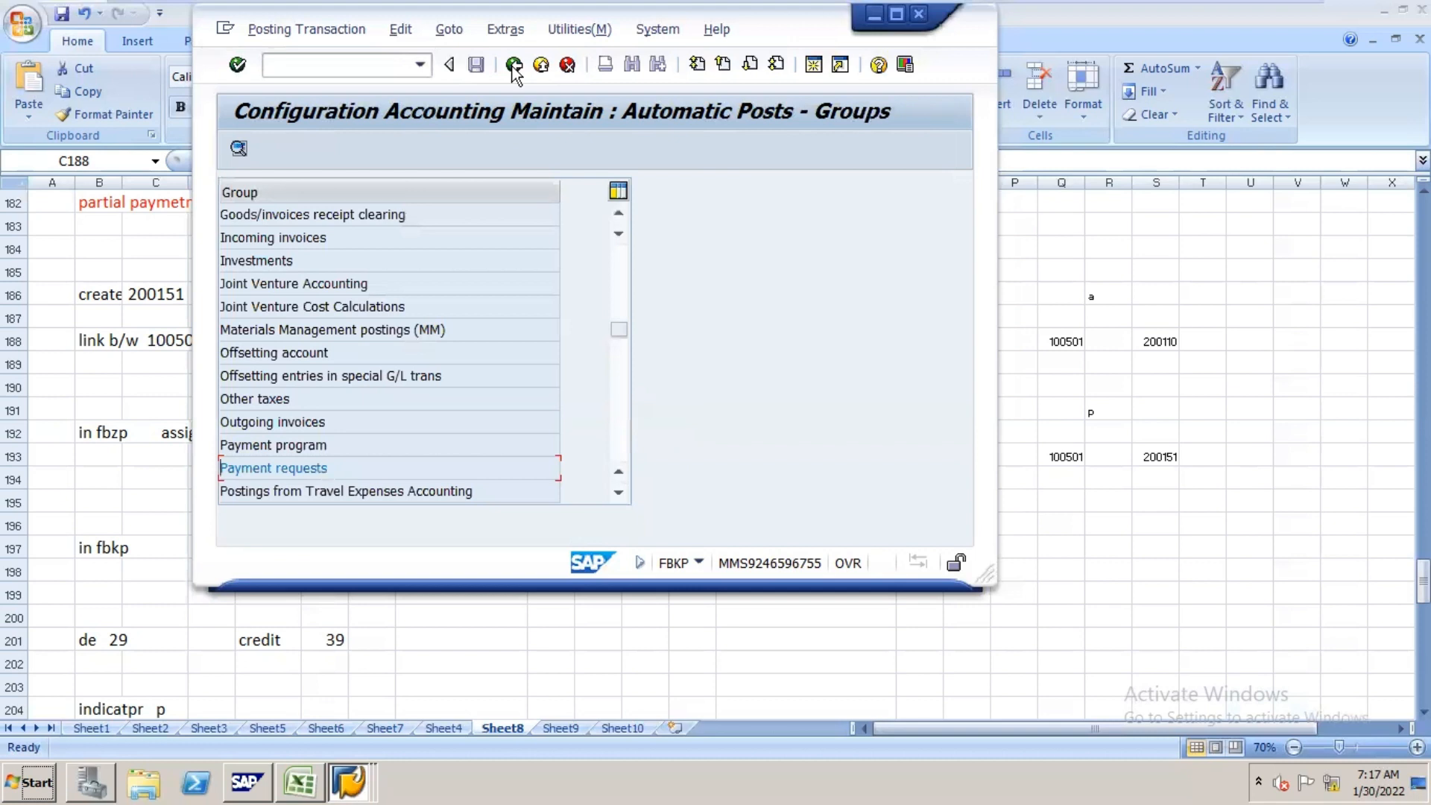
pyautogui.click(513, 67)
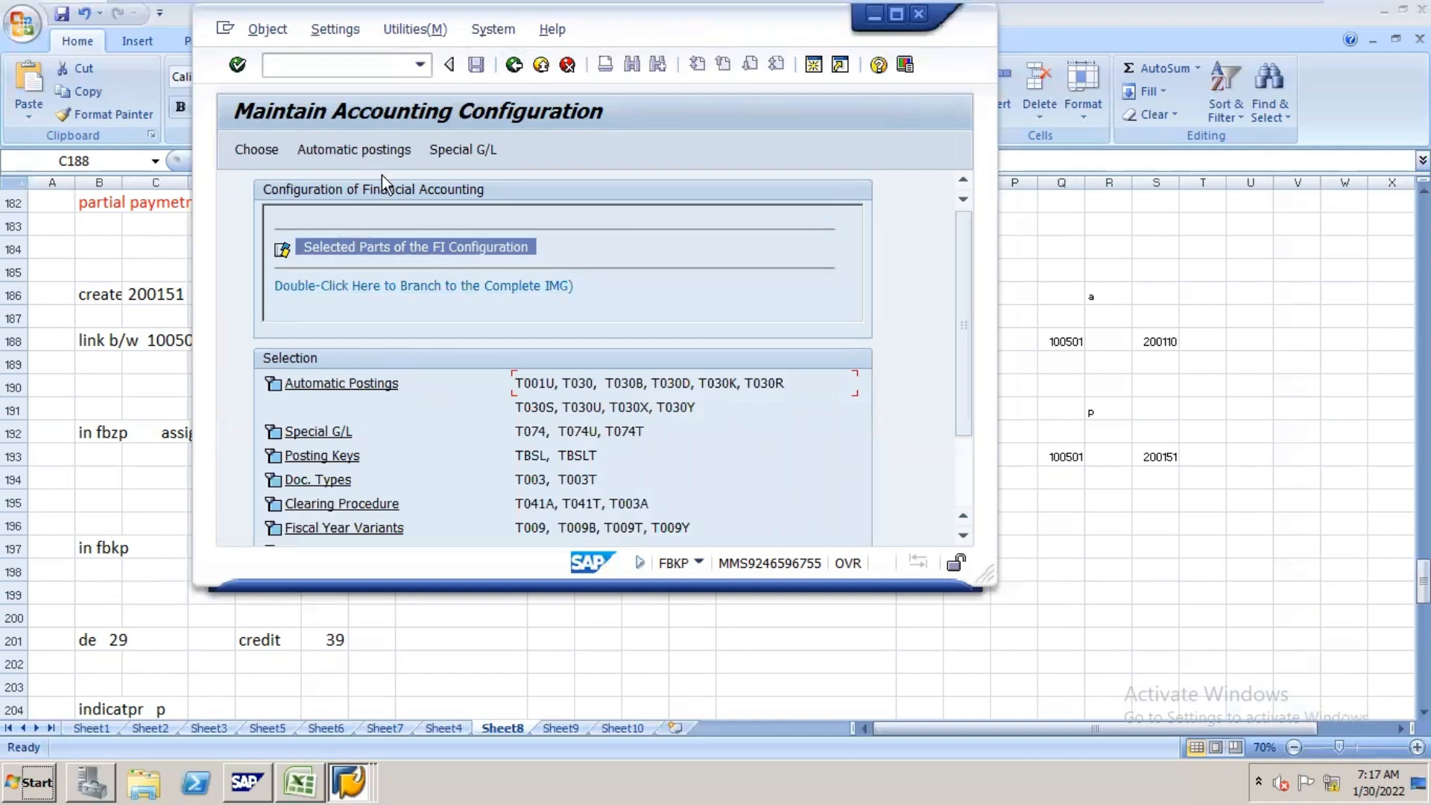
# - Reopen the posting keys of transaction ZAF in the Payment requests group and maximize the SAP window
pyautogui.click(388, 149)
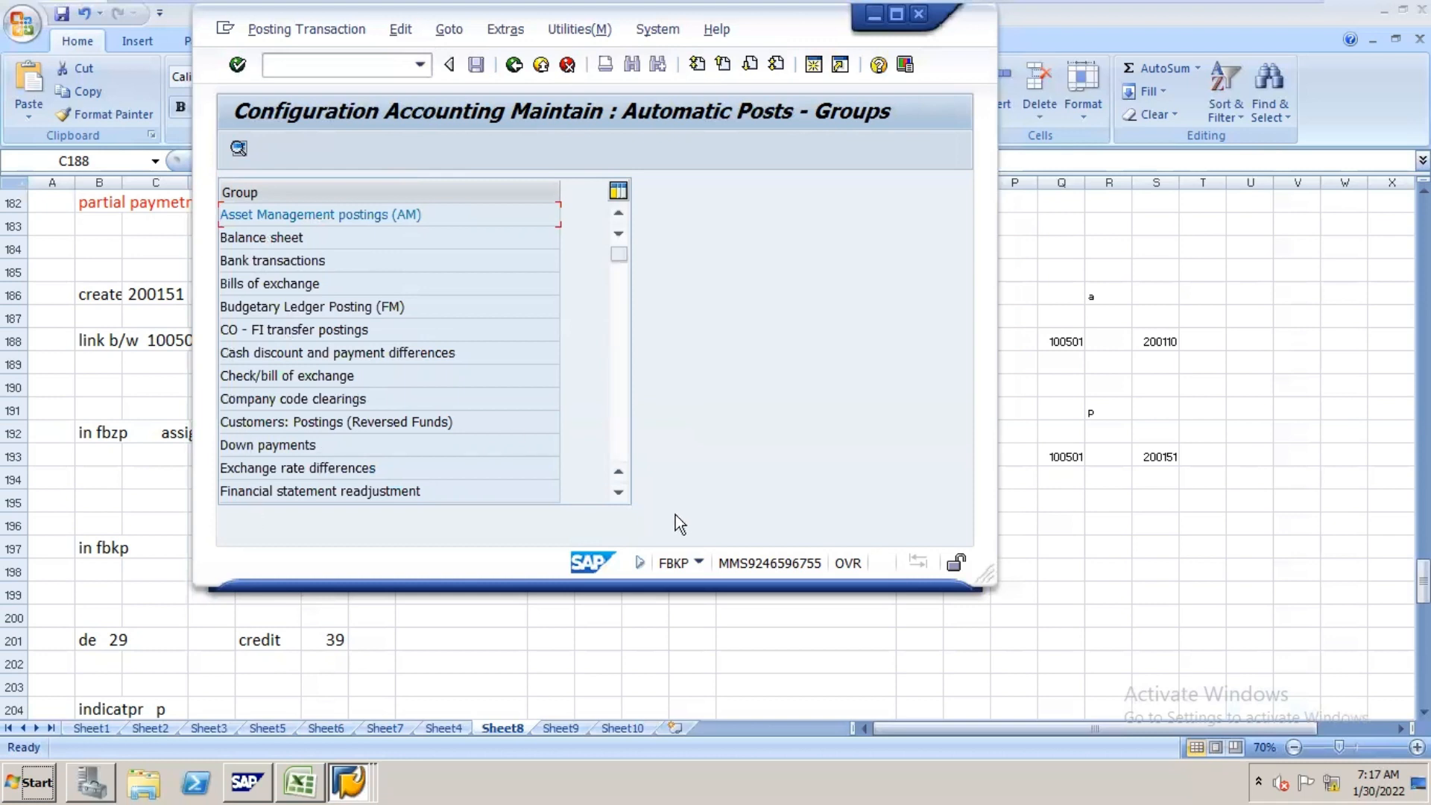
pyautogui.click(619, 492)
pyautogui.click(618, 492)
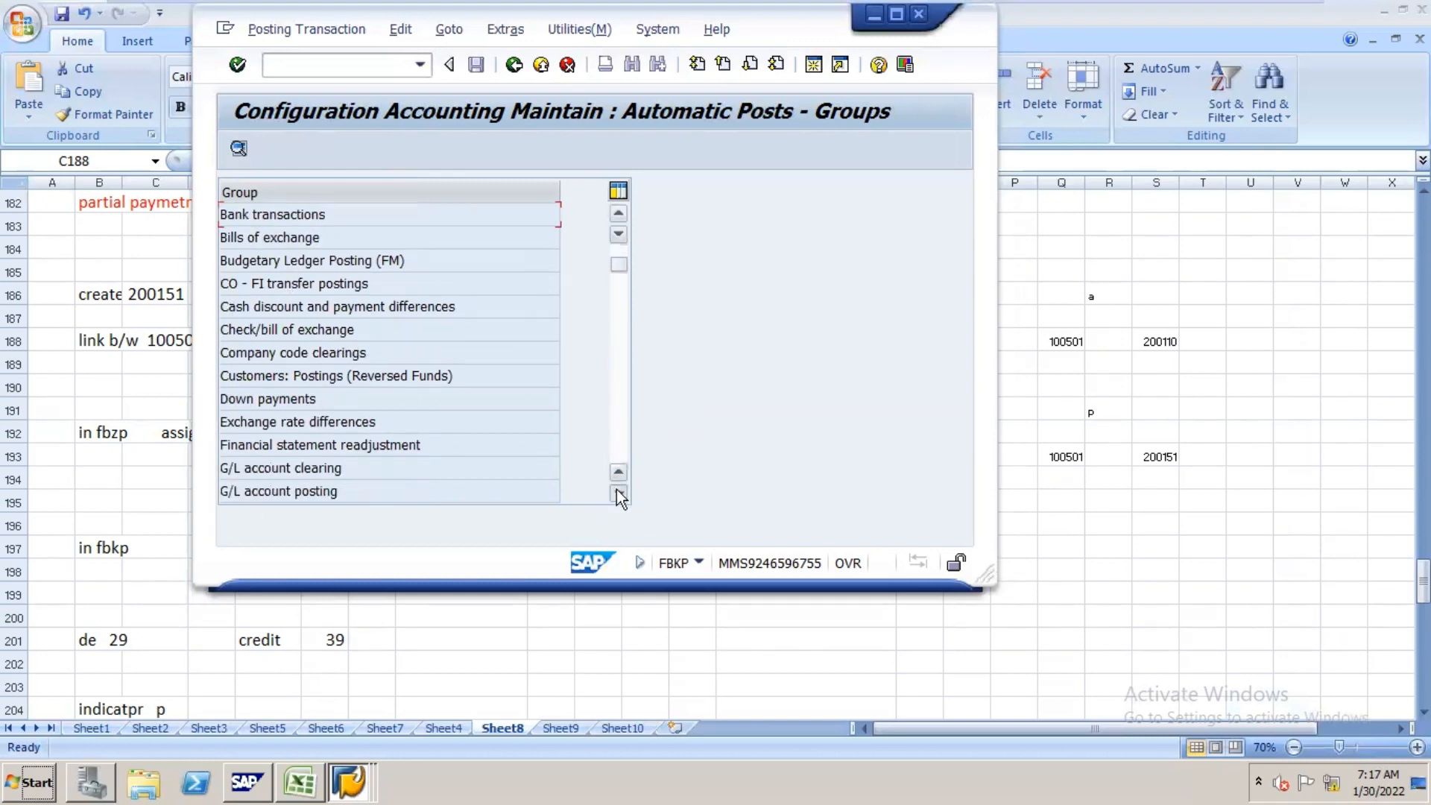
pyautogui.click(619, 494)
pyautogui.click(619, 495)
pyautogui.click(619, 494)
pyautogui.click(618, 494)
pyautogui.click(618, 495)
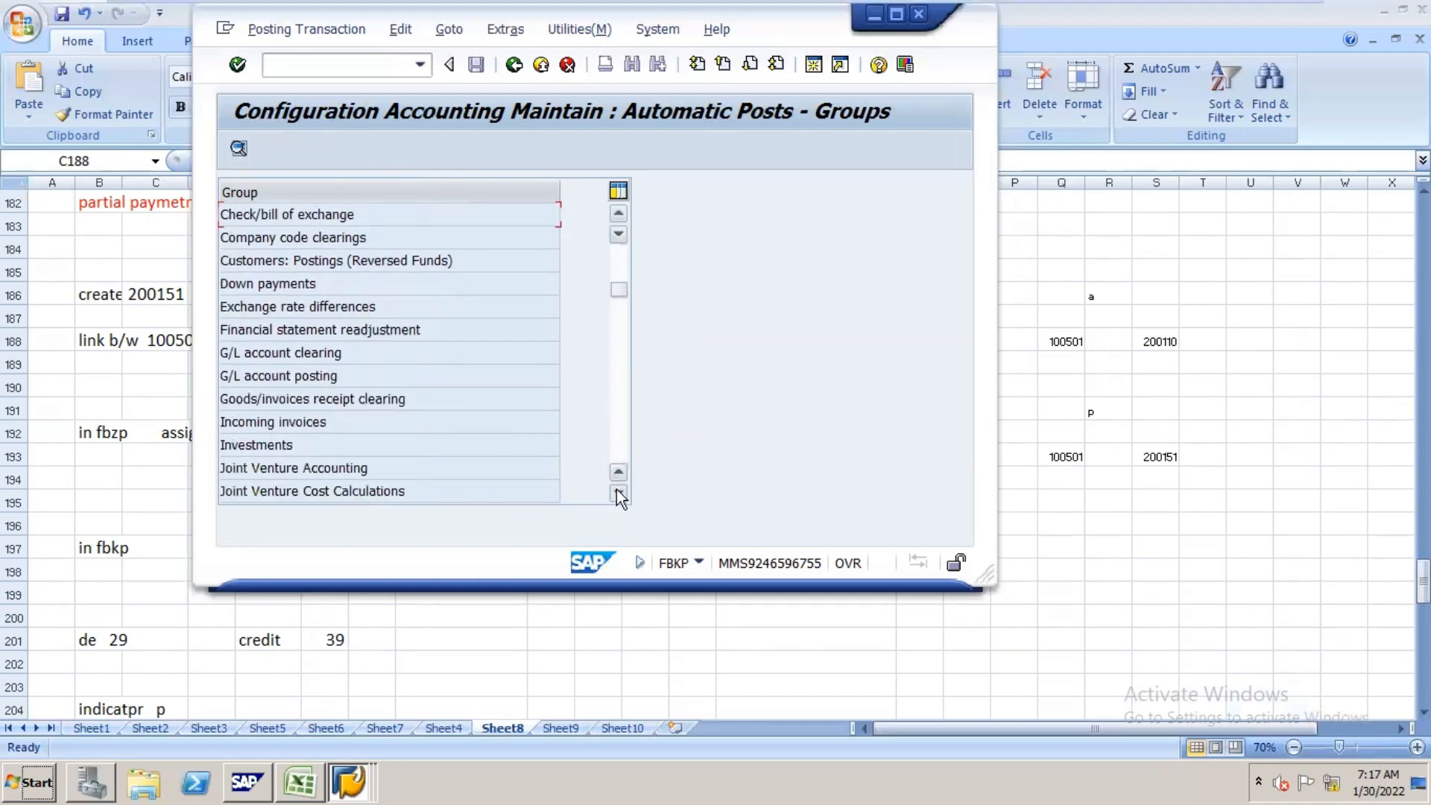
pyautogui.click(619, 494)
pyautogui.click(619, 494)
pyautogui.click(618, 494)
pyautogui.click(618, 494)
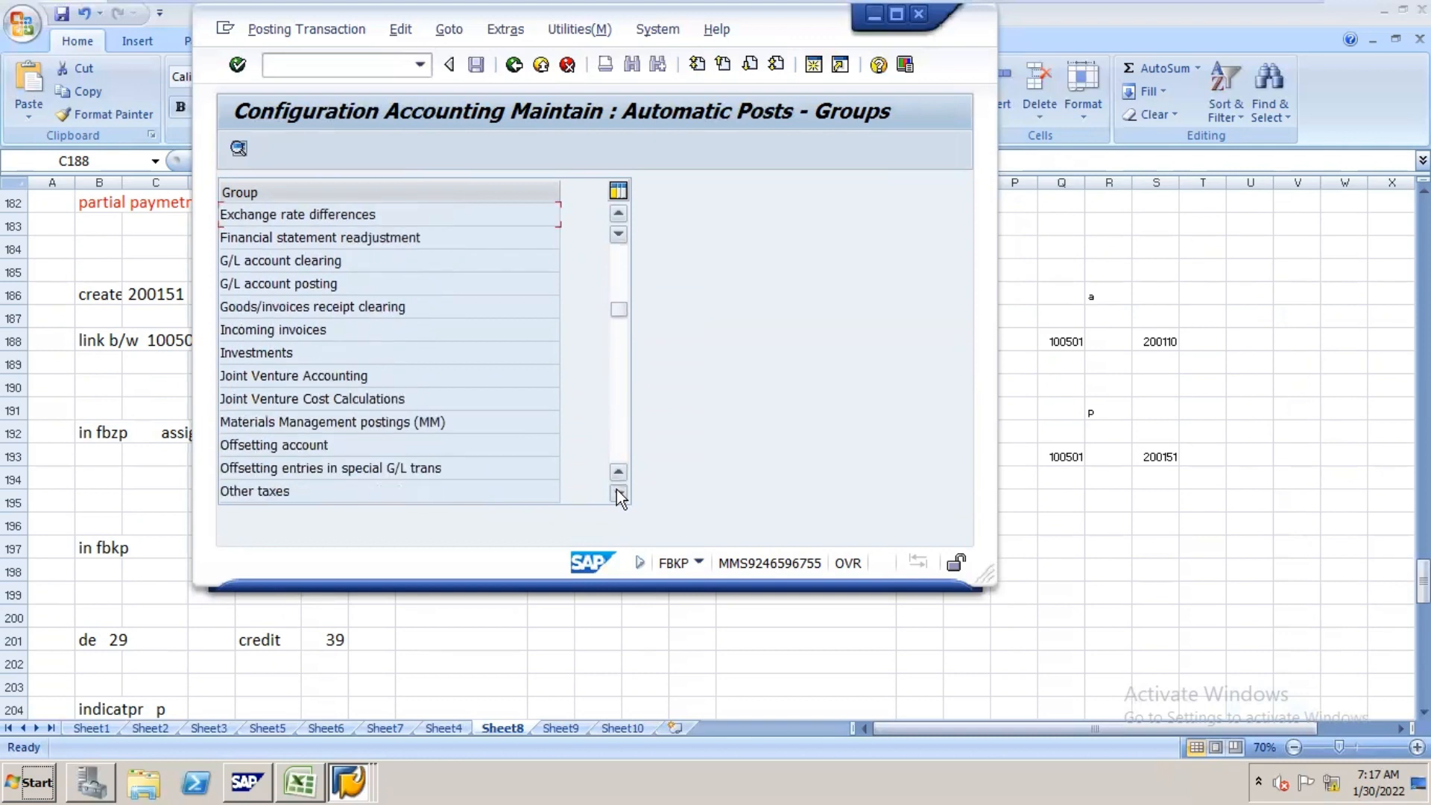
pyautogui.click(619, 494)
pyautogui.click(618, 494)
pyautogui.click(619, 494)
pyautogui.click(619, 495)
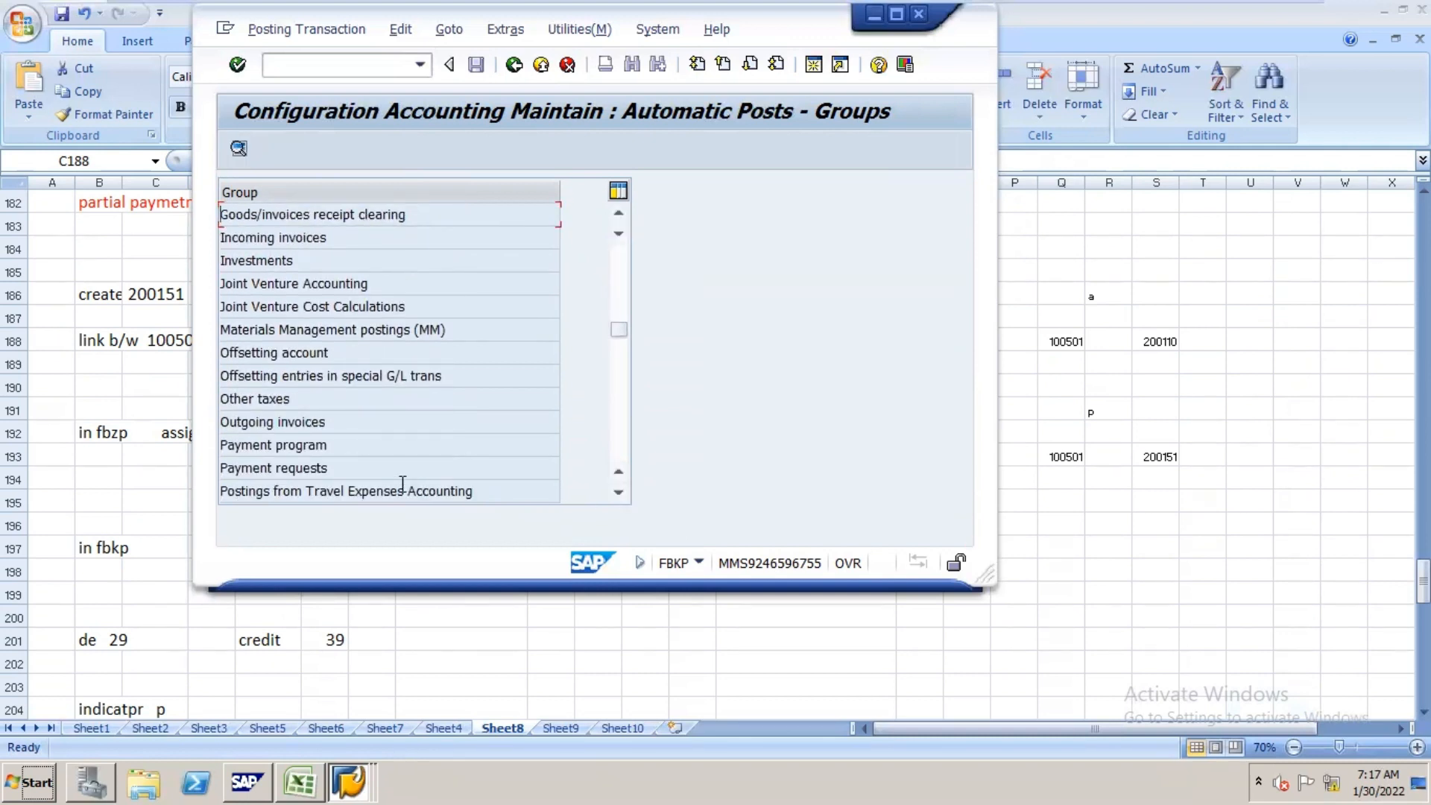
pyautogui.doubleClick(350, 466)
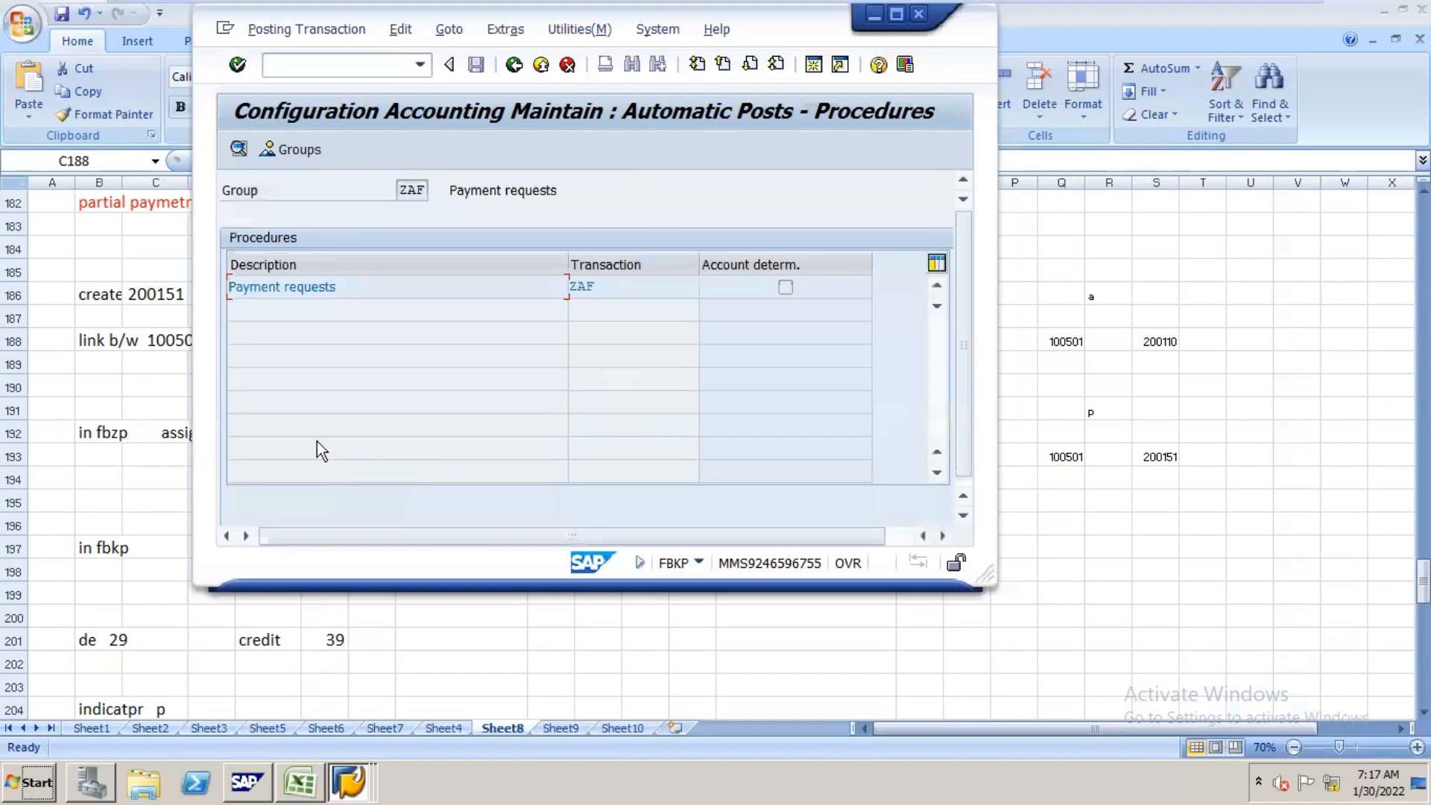
pyautogui.doubleClick(316, 289)
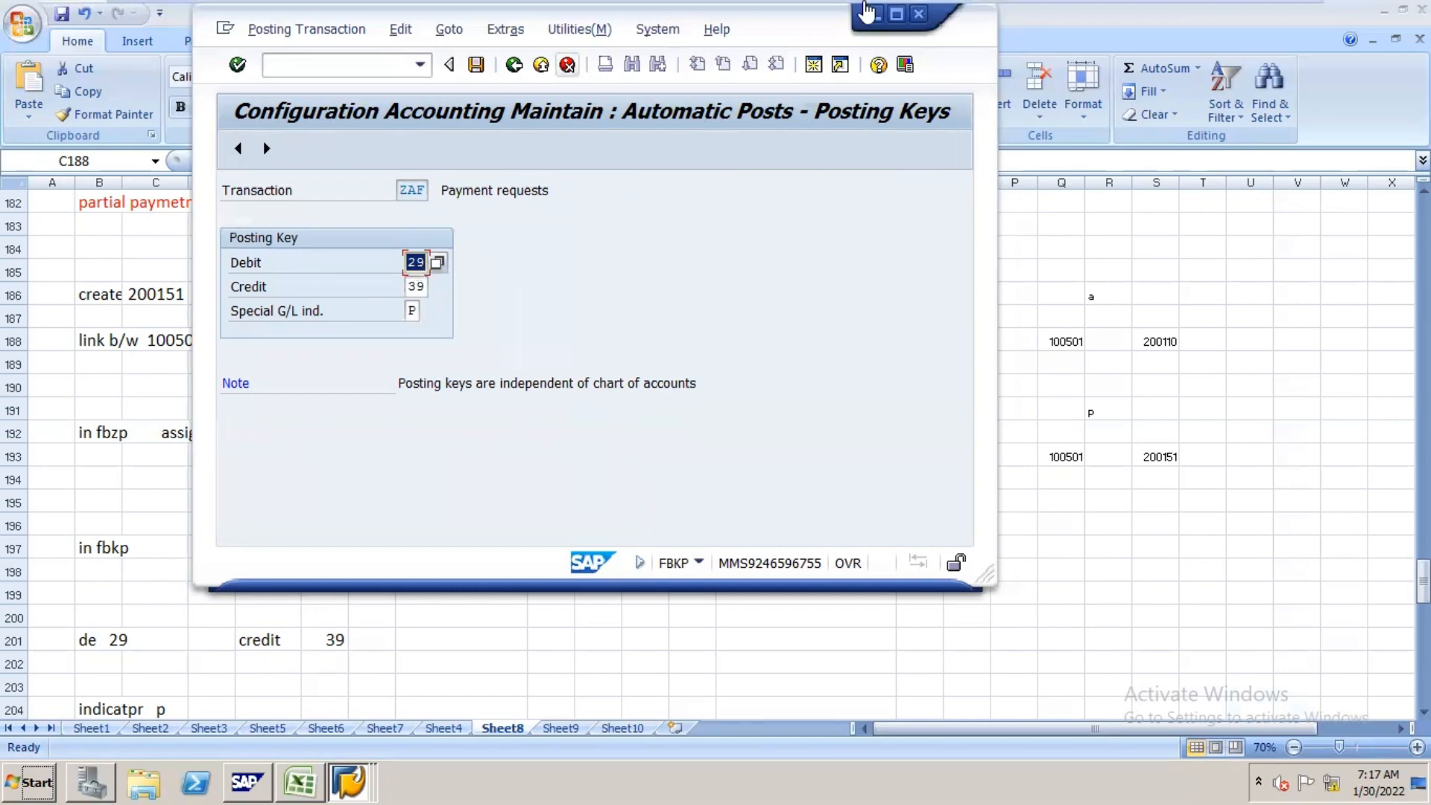
pyautogui.click(897, 13)
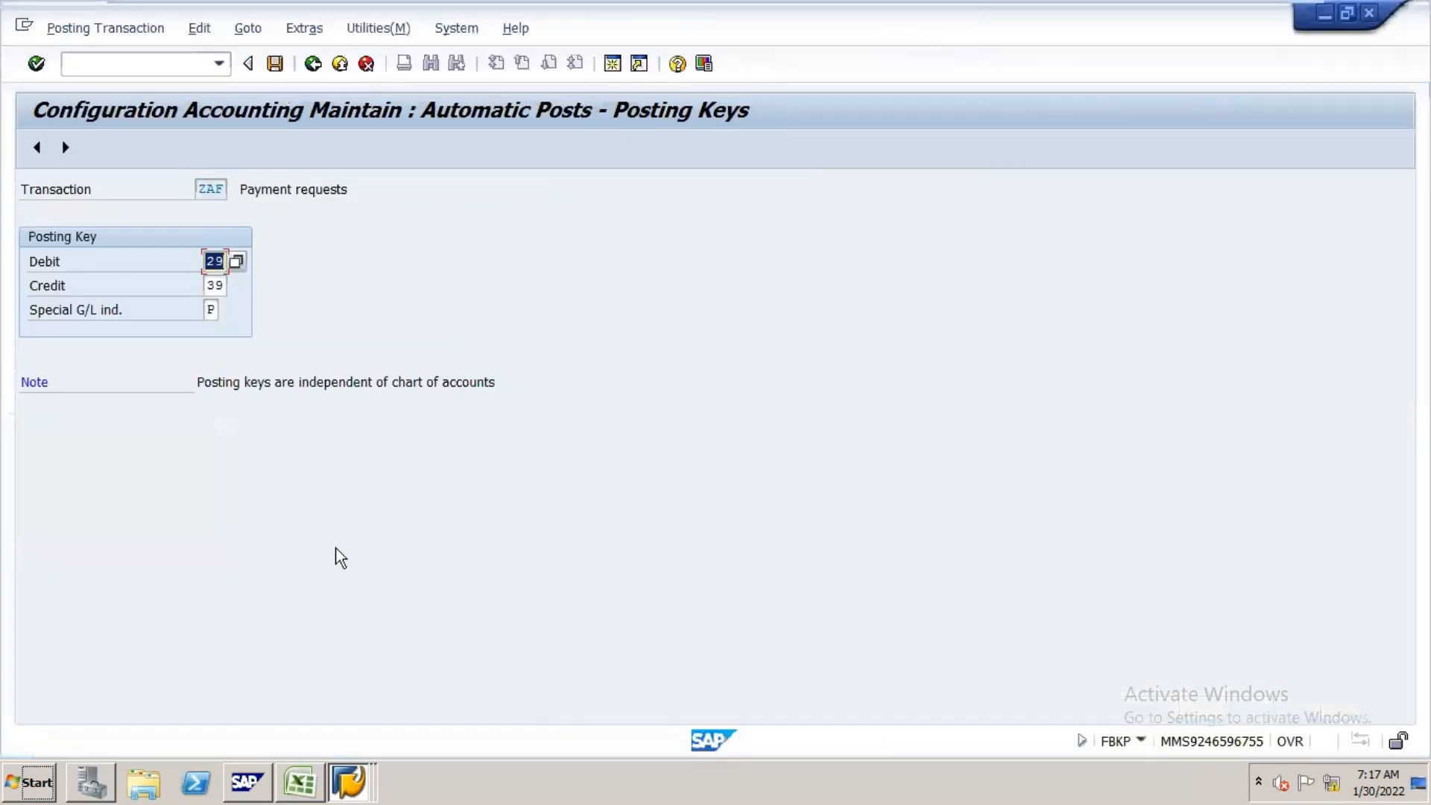
# - Read on in the Excel notes from the FBKP posting keys to the F-43 and F-59 posting instructions
pyautogui.click(302, 775)
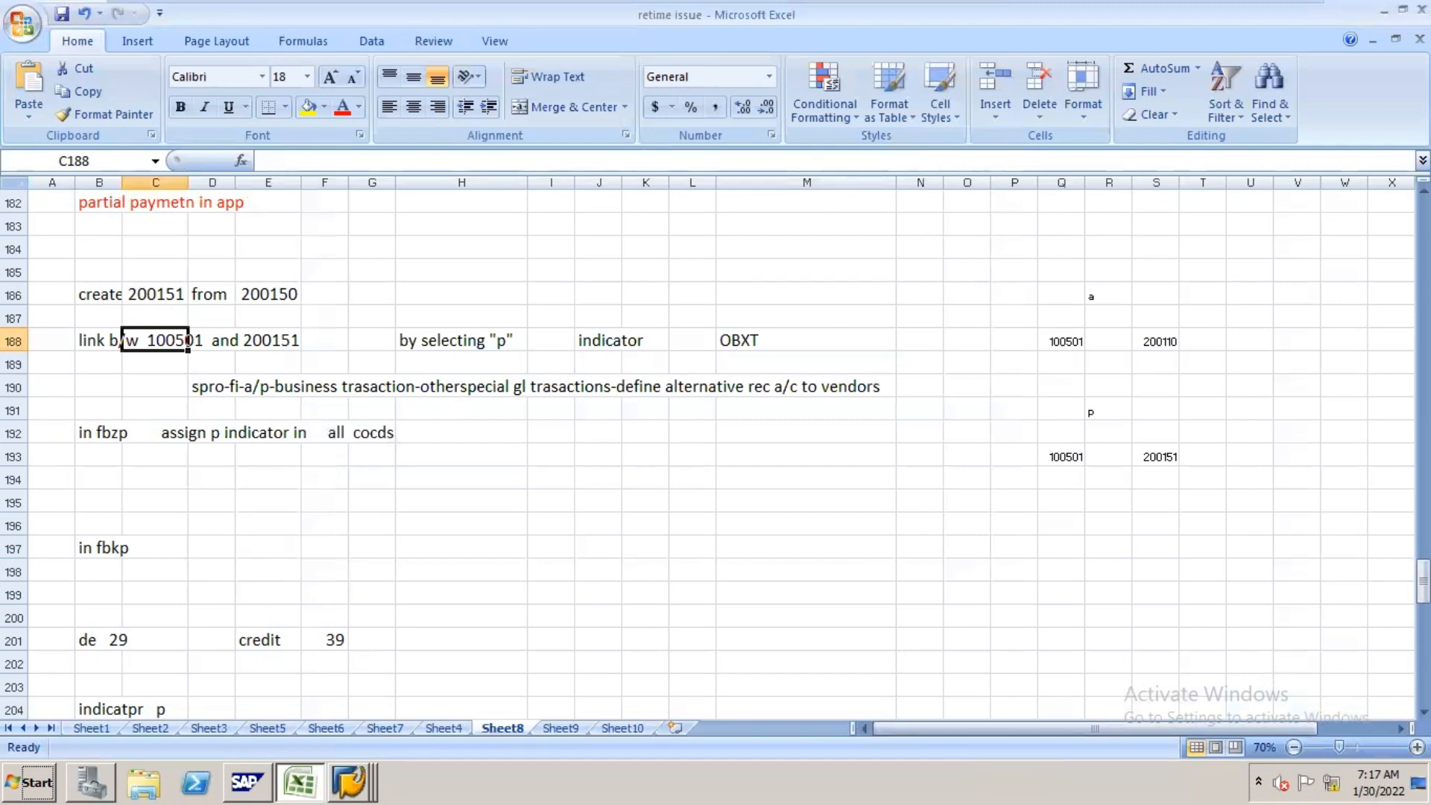
pyautogui.click(1424, 712)
pyautogui.click(1424, 712)
pyautogui.click(1424, 712)
pyautogui.click(1424, 712)
pyautogui.click(1424, 712)
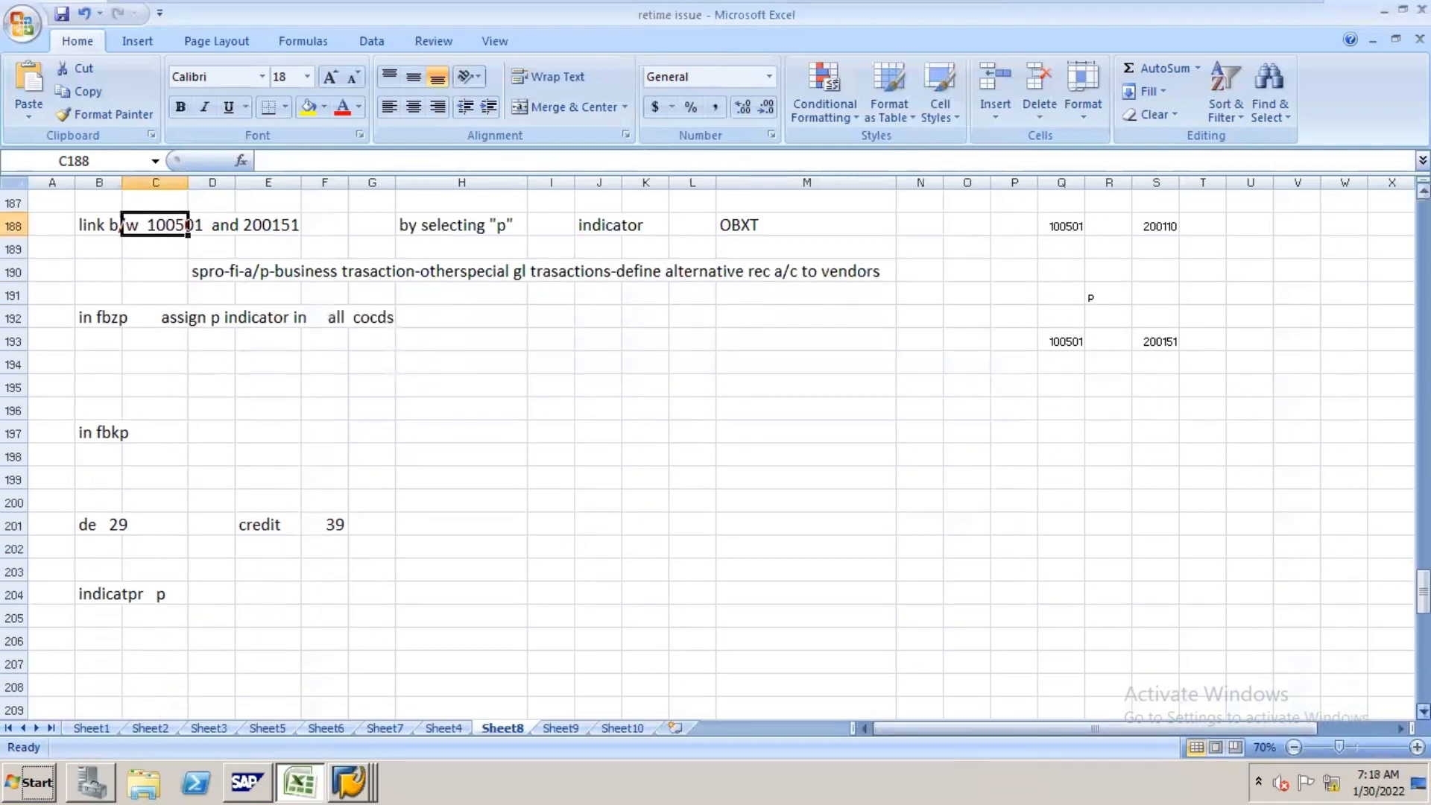
pyautogui.scroll(-4, 716, 448)
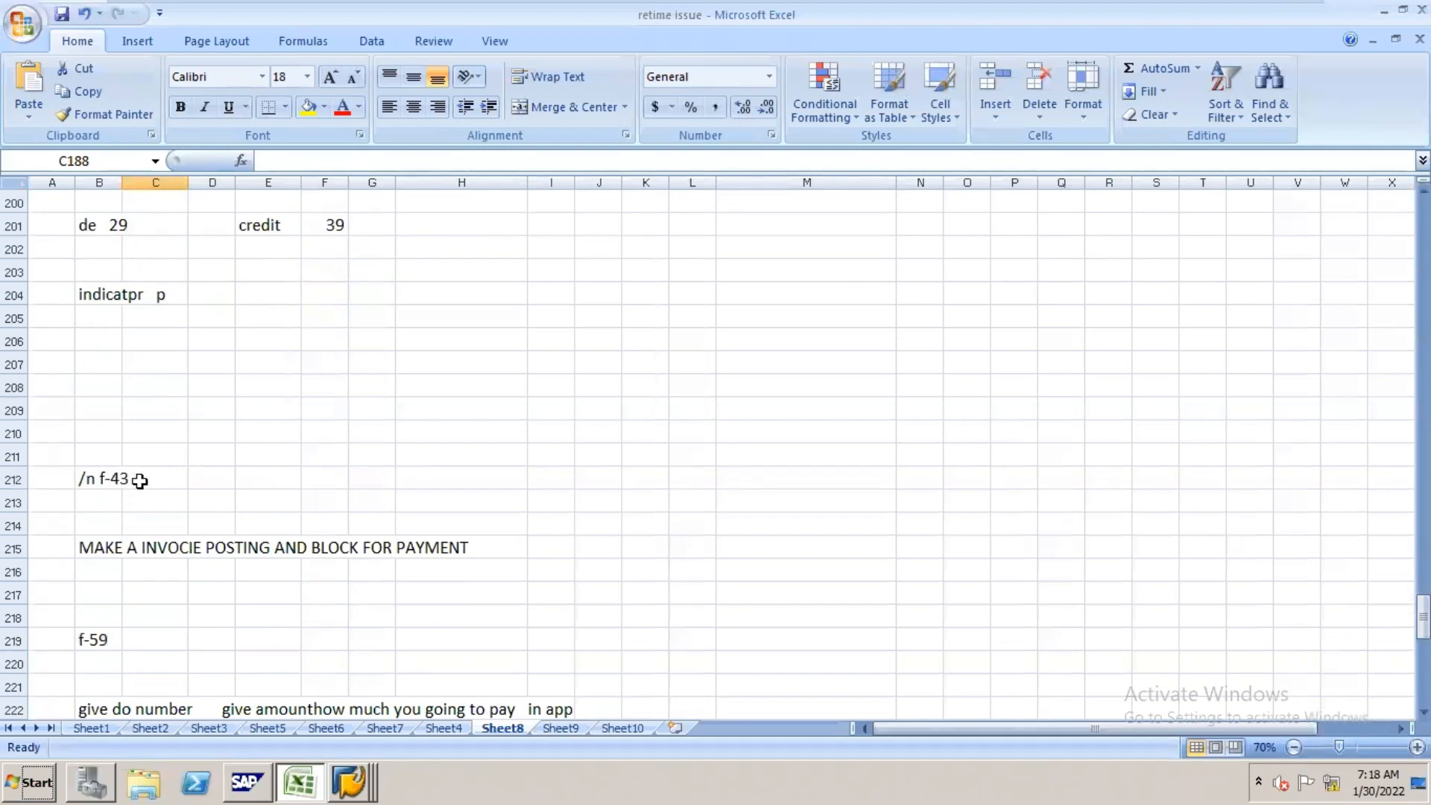
# - Switch back to SAP and open transaction F-43 for vendor invoice entry
pyautogui.hotkey('alt', 'Tab')
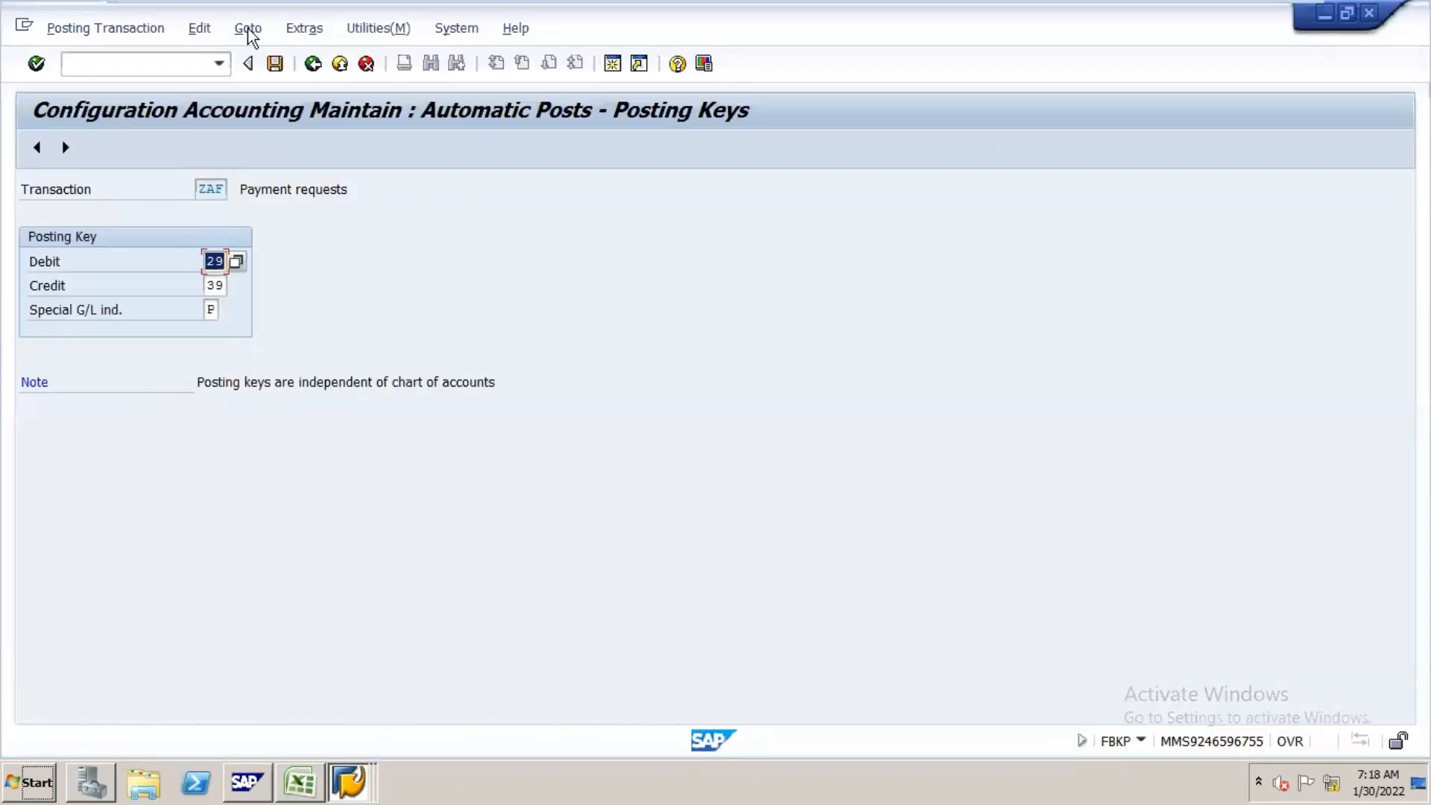
pyautogui.click(188, 63)
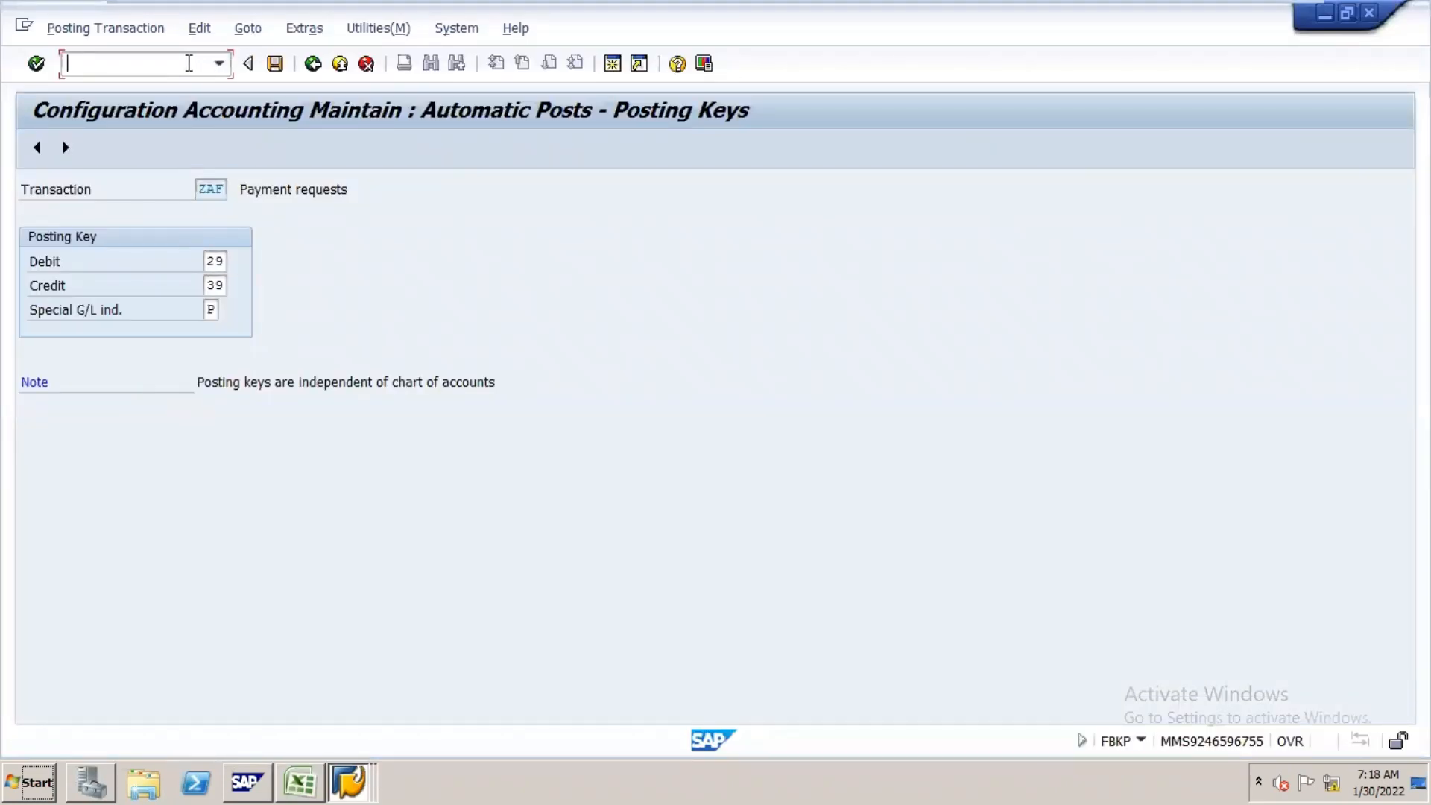
pyautogui.write('/nf-43')
pyautogui.press('Return')
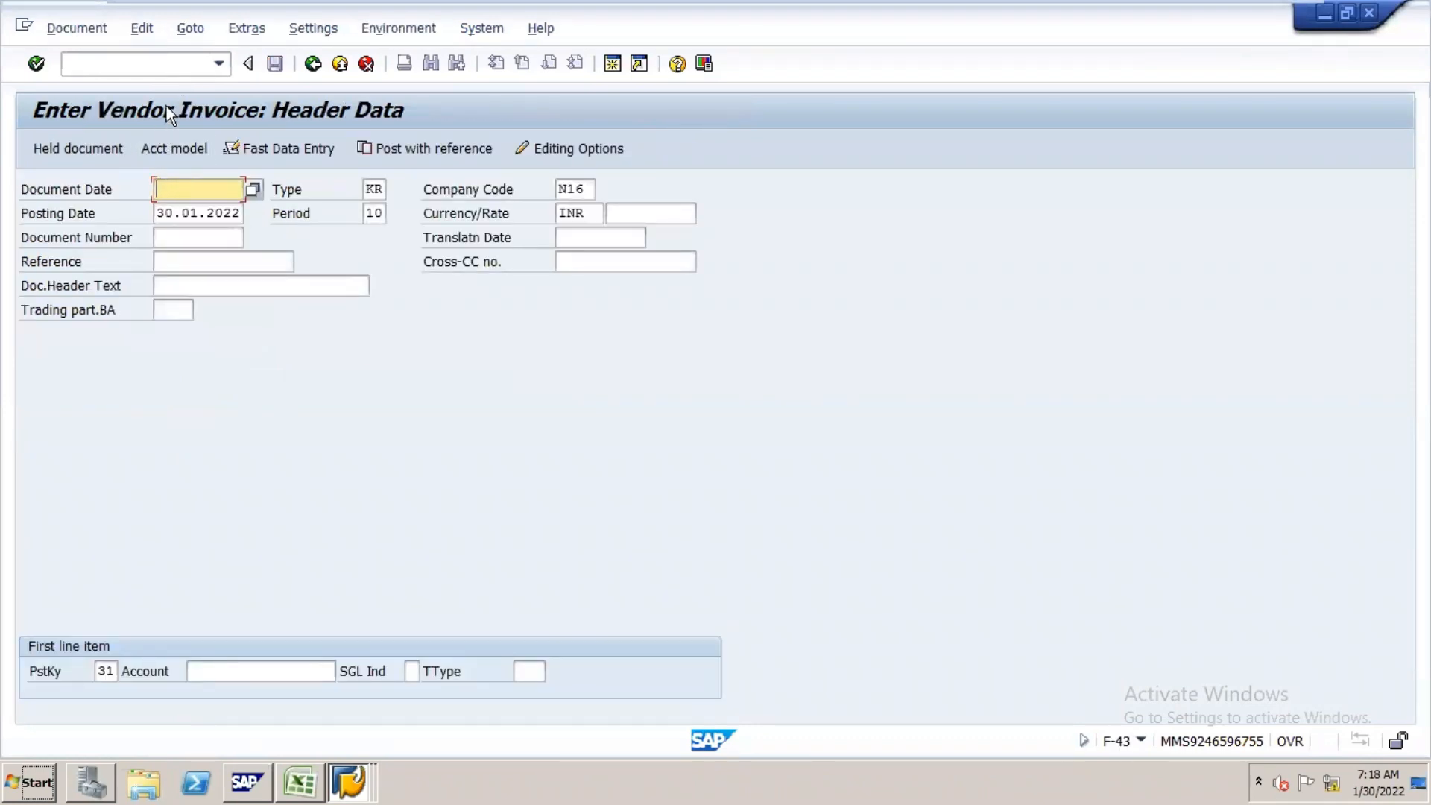
# - Open transaction FS00 for central G/L account maintenance
pyautogui.click(198, 63)
pyautogui.write('/nfs00')
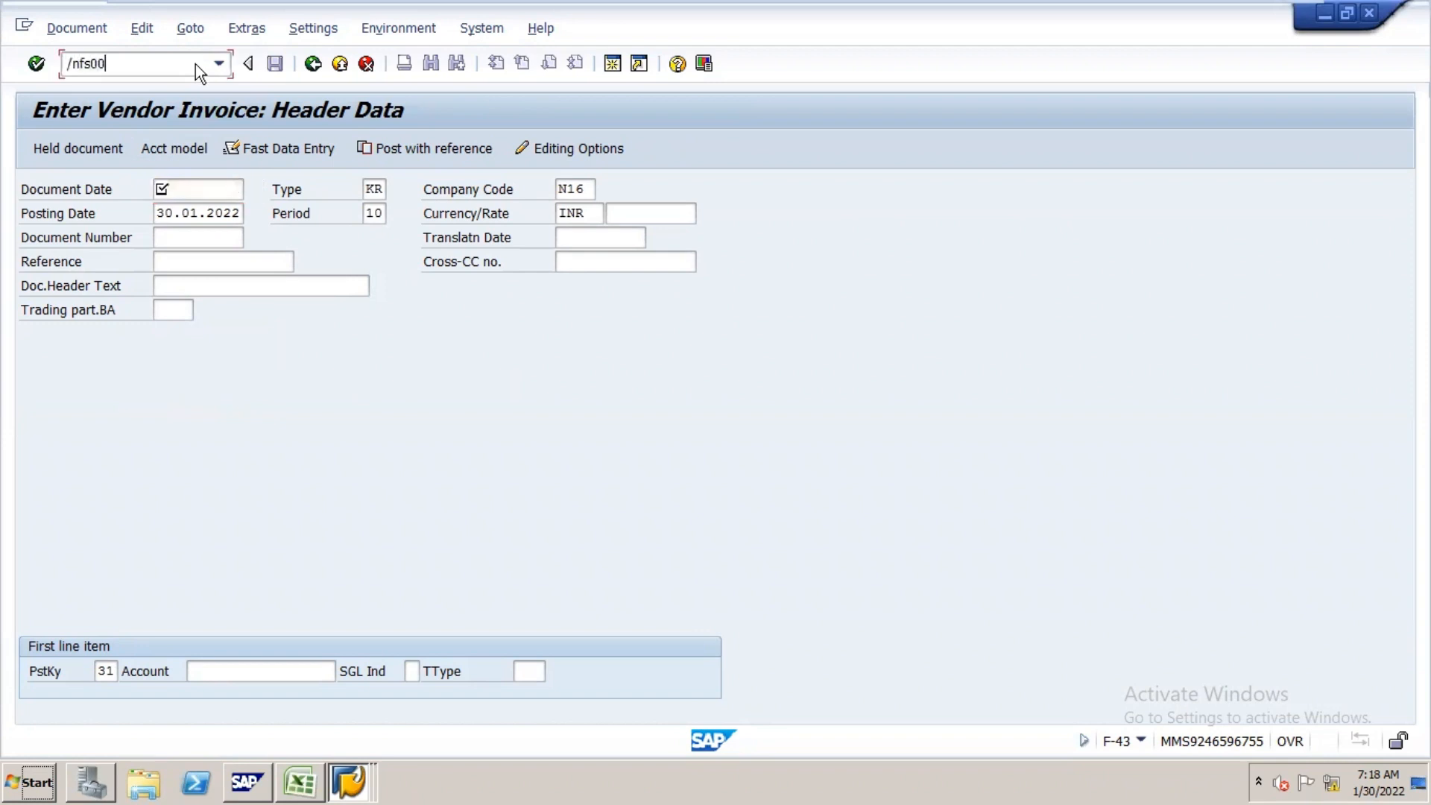
pyautogui.press('Return')
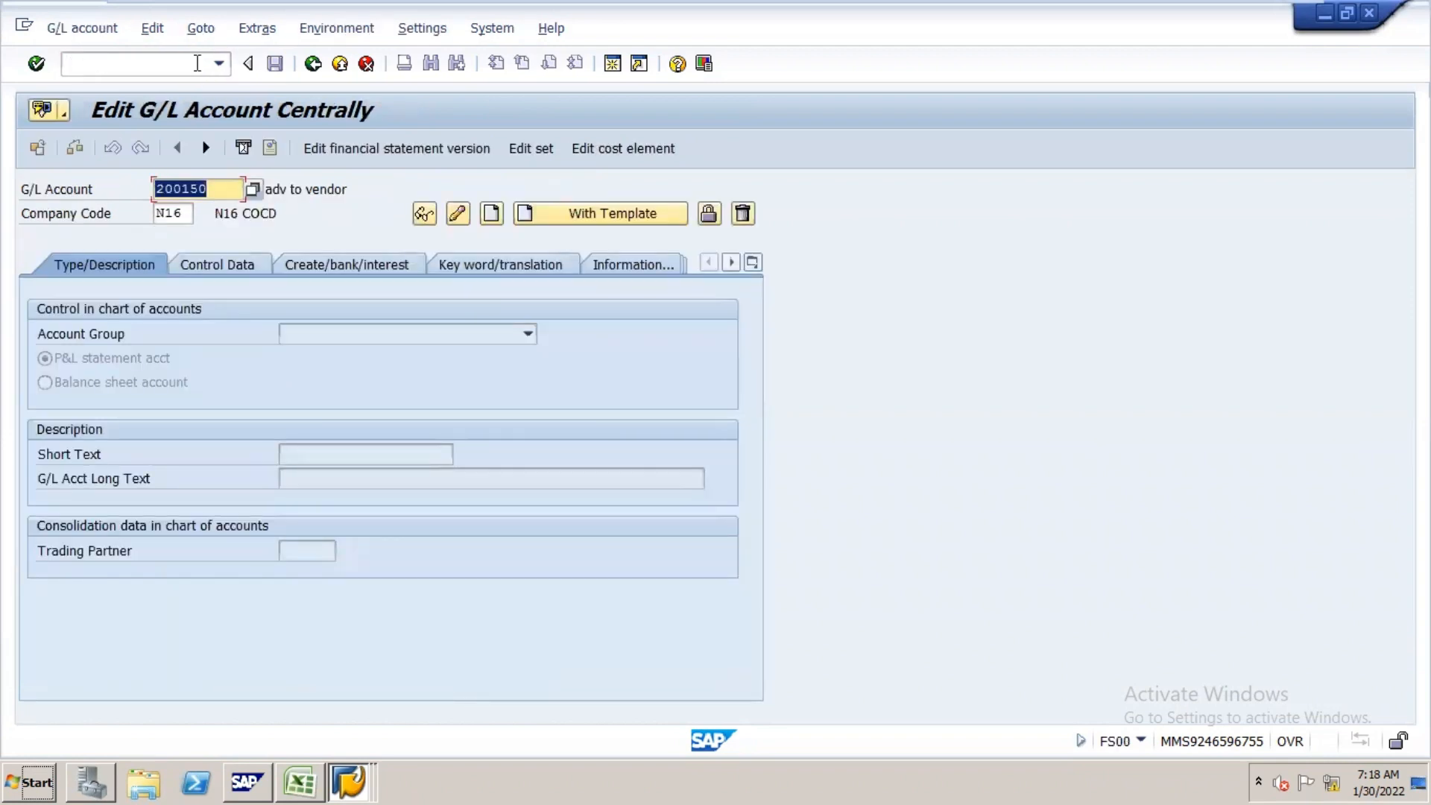
# - Change both the short text and the long text of the adv to vendor G/L account to "partial payment" and save
pyautogui.click(458, 214)
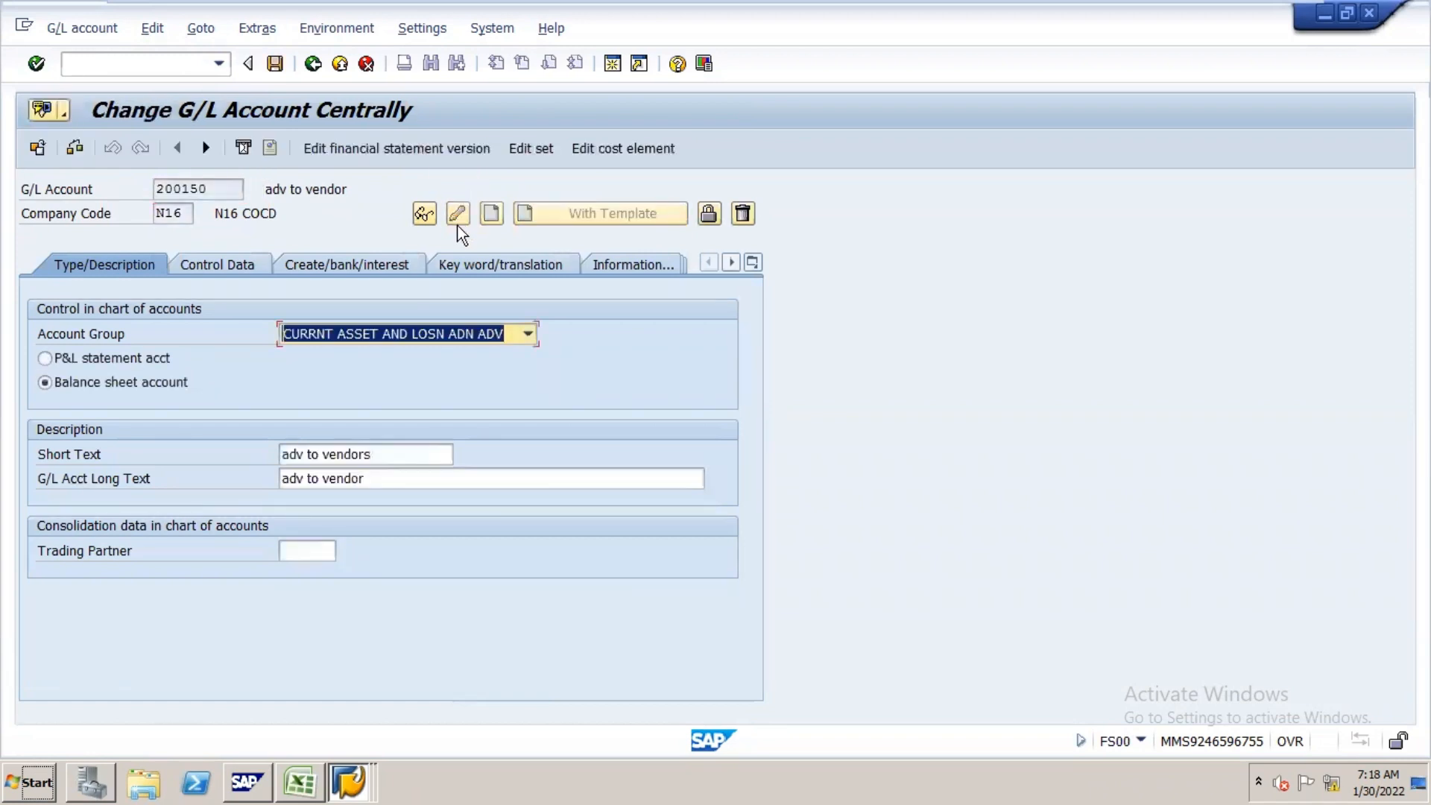
pyautogui.moveTo(407, 458); pyautogui.dragTo(11, 503)
pyautogui.write('p')
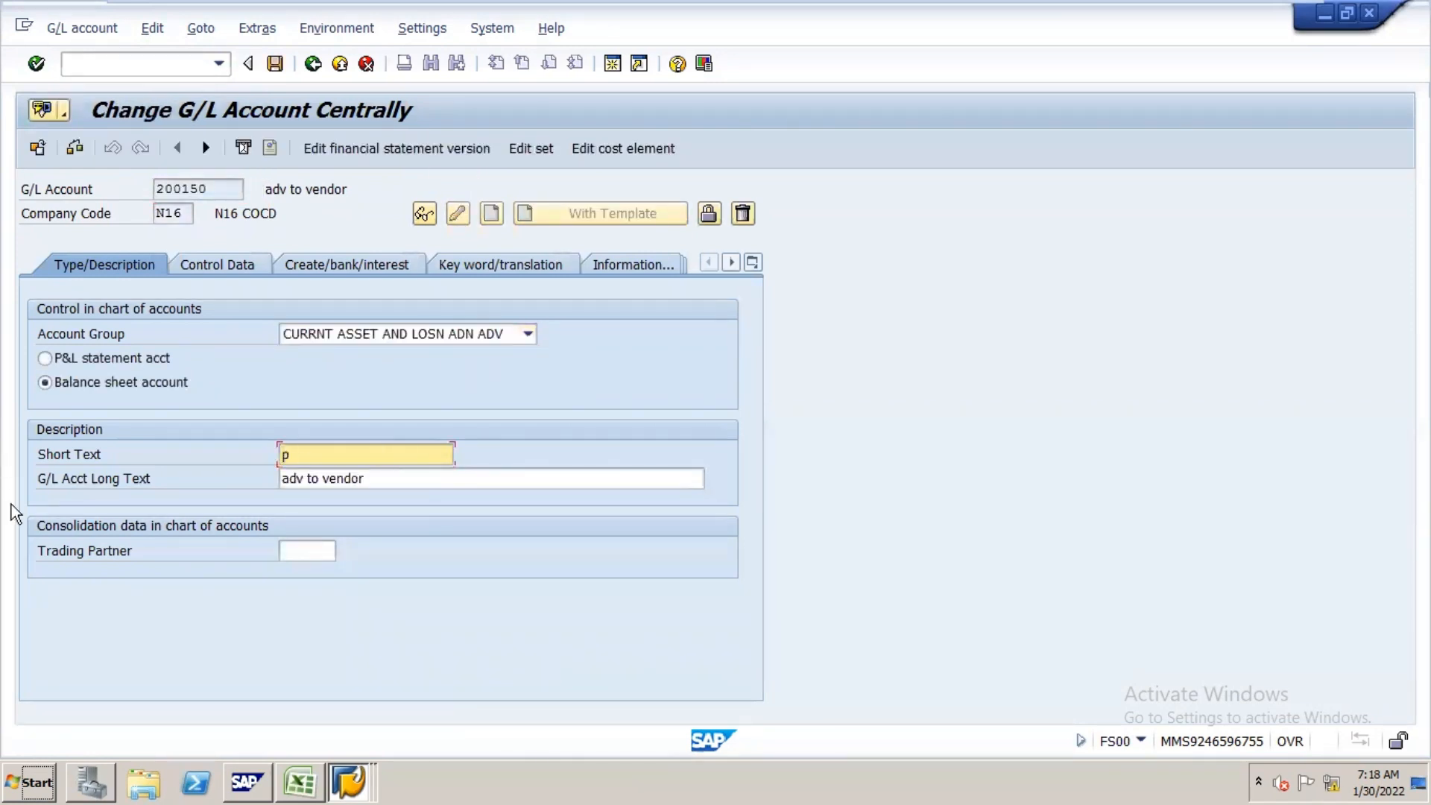
pyautogui.write('artial  payment')
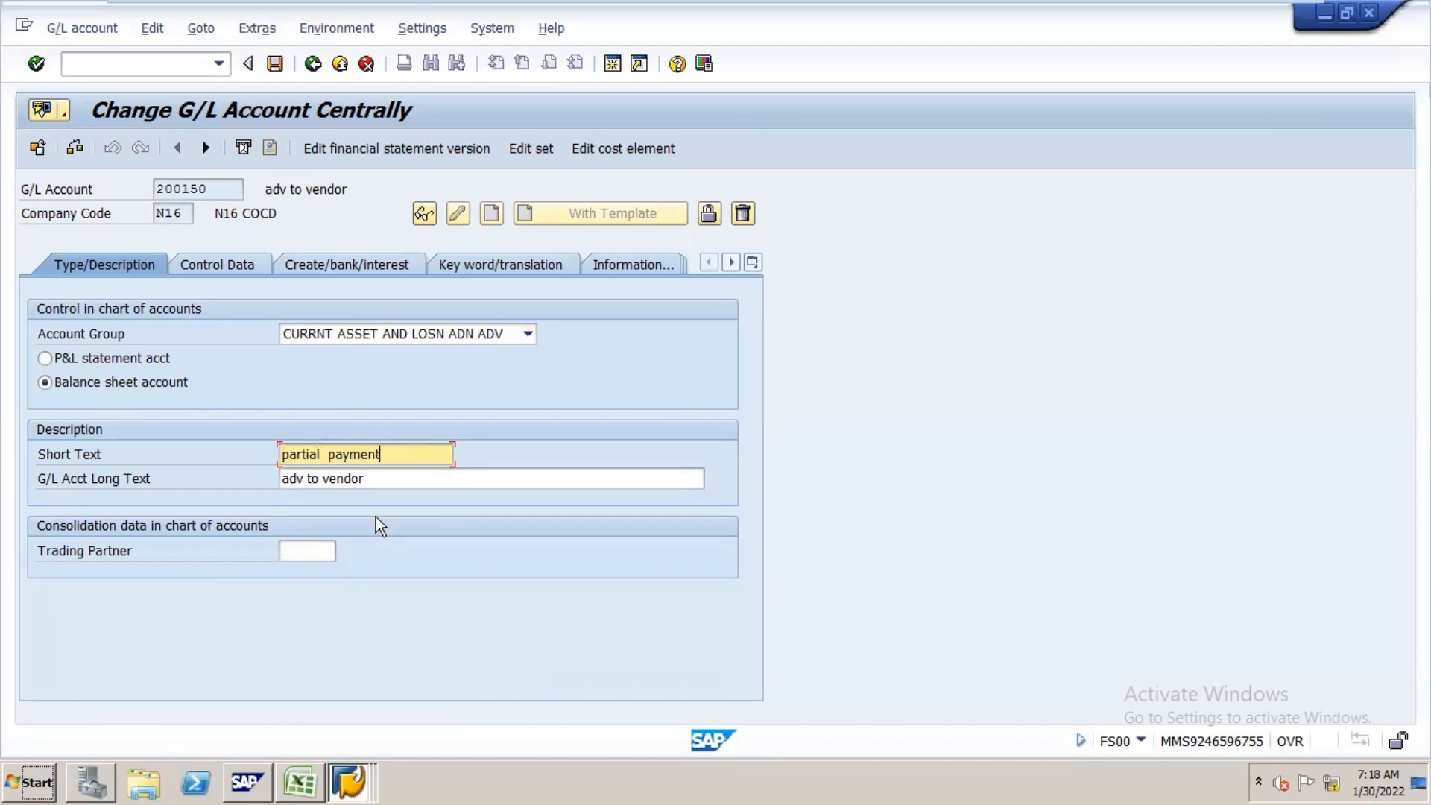
pyautogui.moveTo(386, 480); pyautogui.dragTo(12, 522)
pyautogui.write('par')
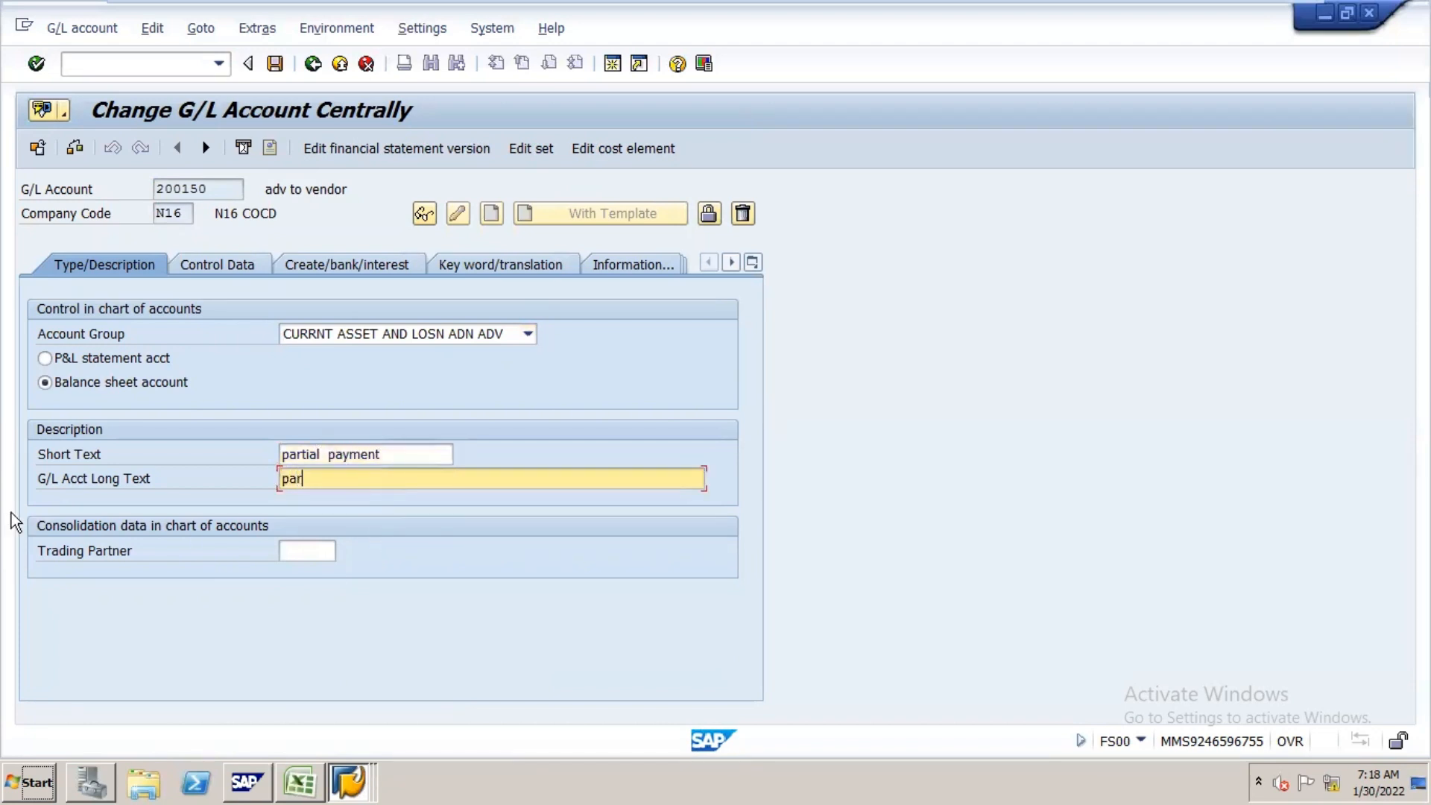
pyautogui.write('tial payment')
pyautogui.hotkey('ctrl', 's')
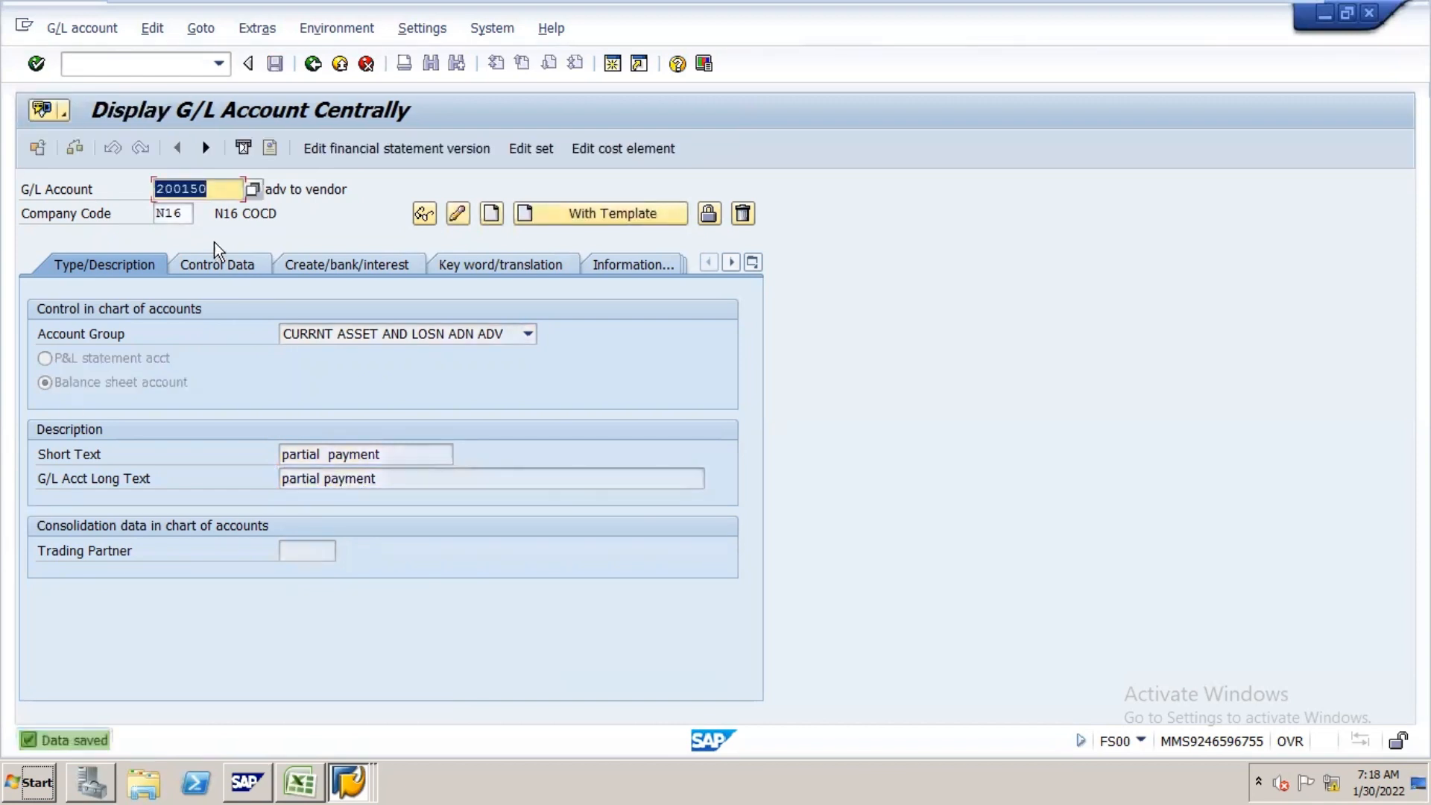
# - Open transaction F-43 and set the vendor invoice's document date to 30.01.2022
pyautogui.click(185, 64)
pyautogui.write('/')
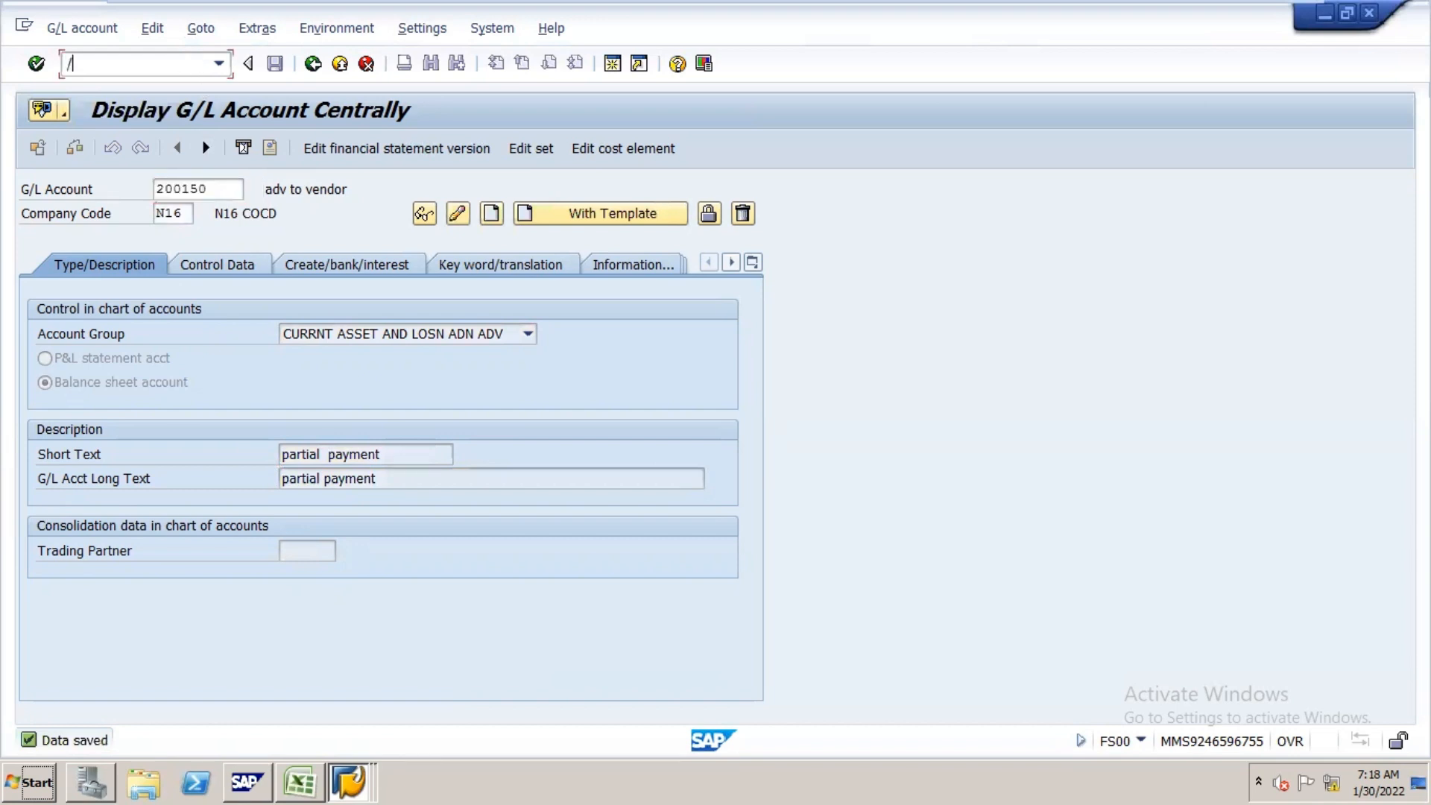
pyautogui.write('nf-43')
pyautogui.press('Return')
pyautogui.write('30.')
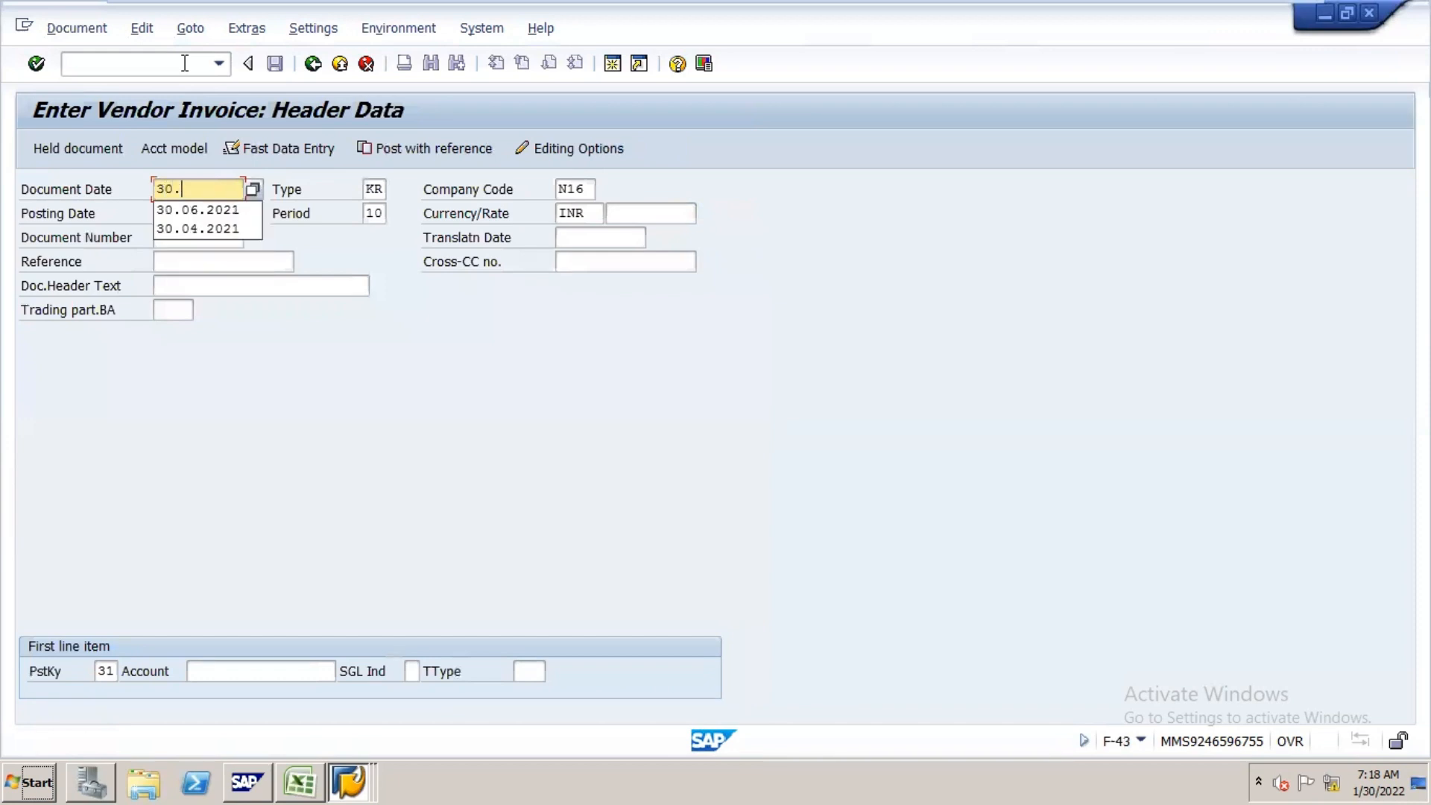
pyautogui.write('01.2022')
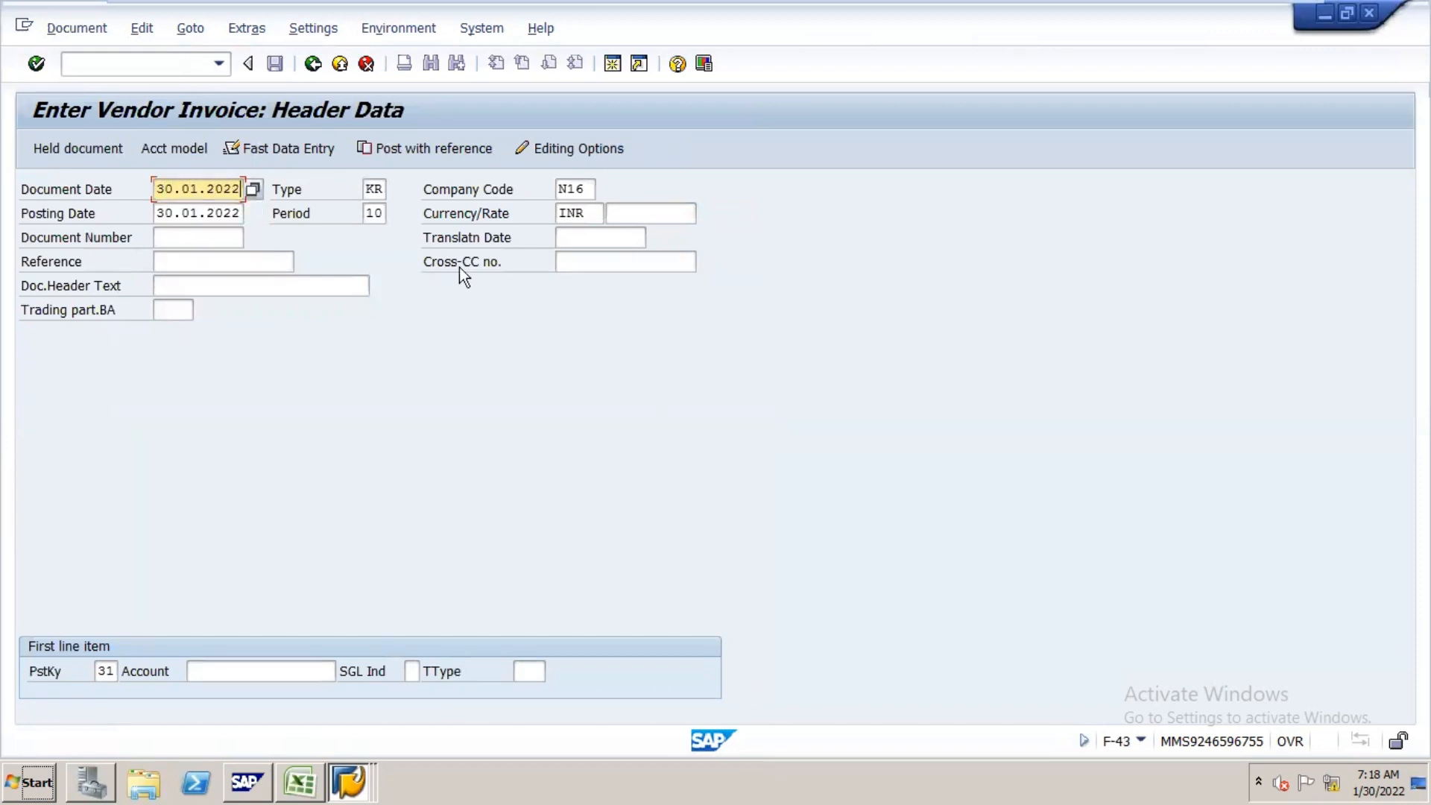
# - Look up RELIANCE 11 VENDORS as the first line item's account and proceed to the vendor item
pyautogui.click(294, 675)
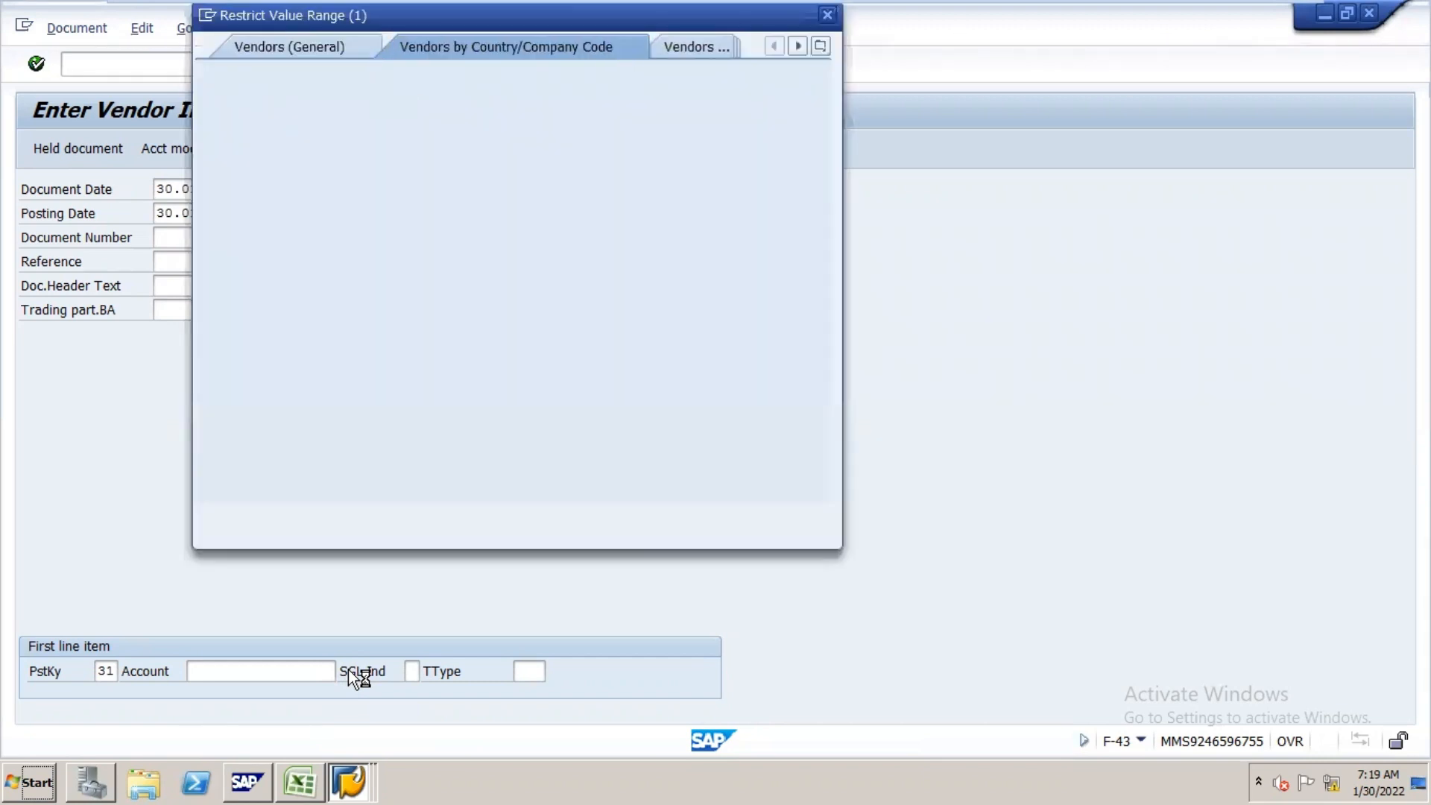
pyautogui.press('Return')
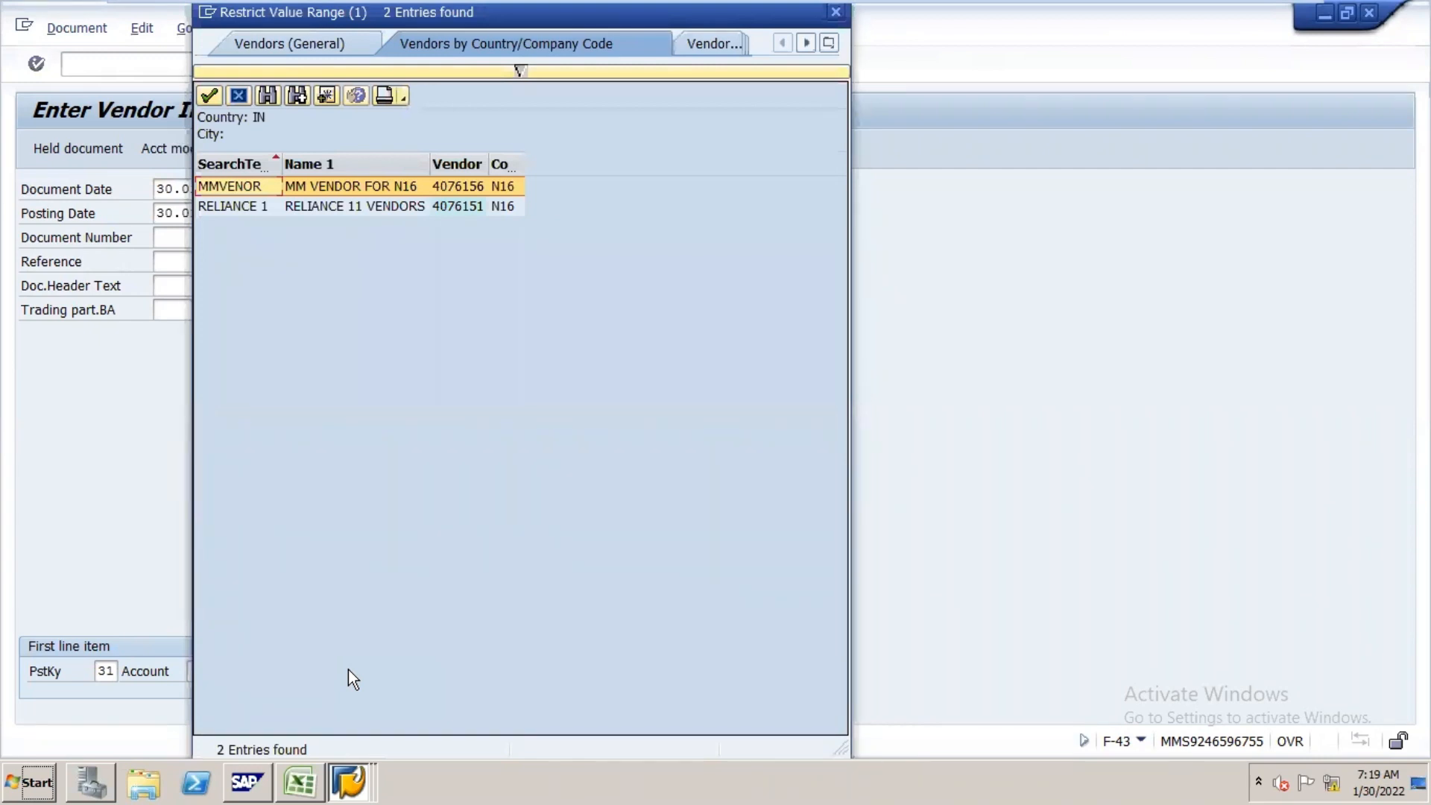
pyautogui.press('Down')
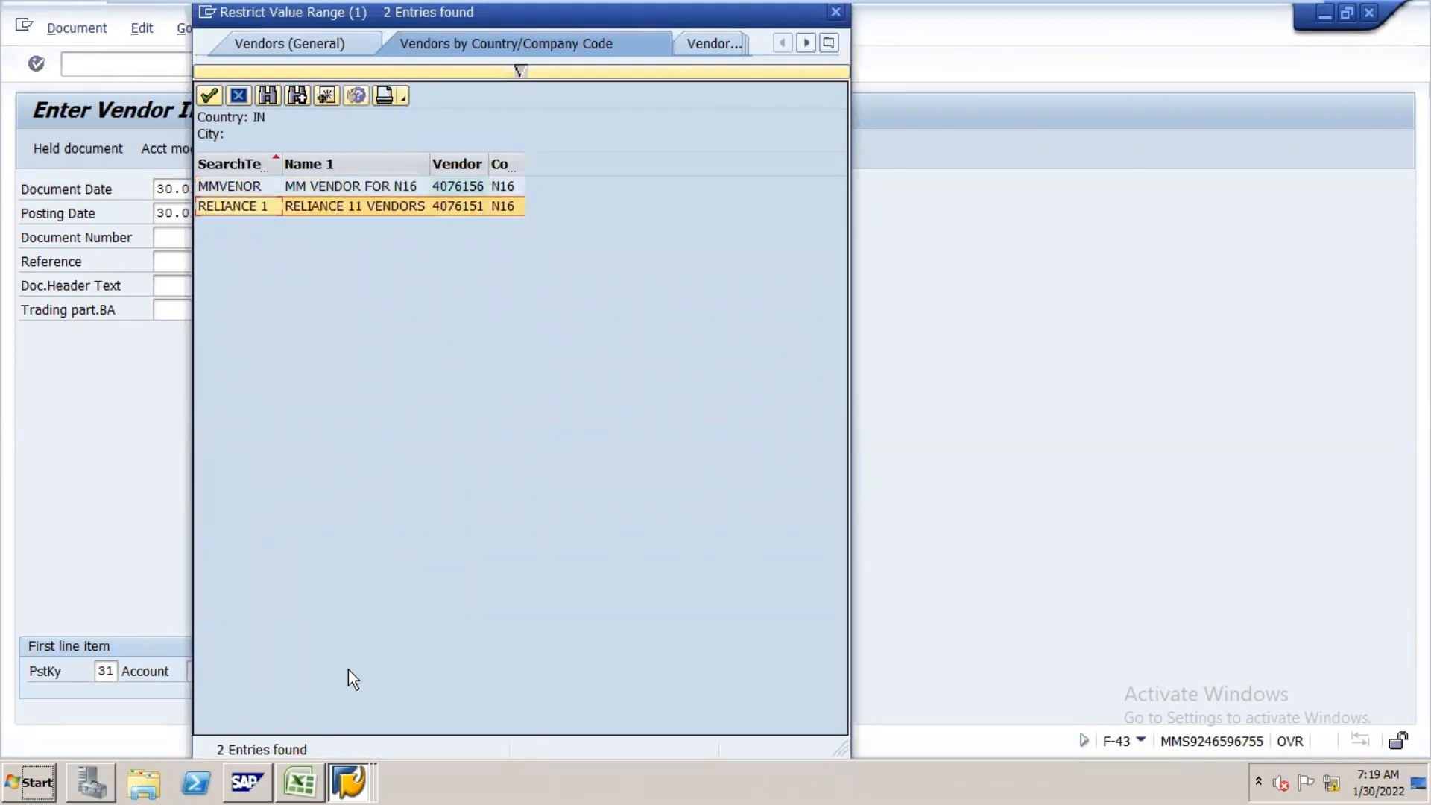
pyautogui.press('Return')
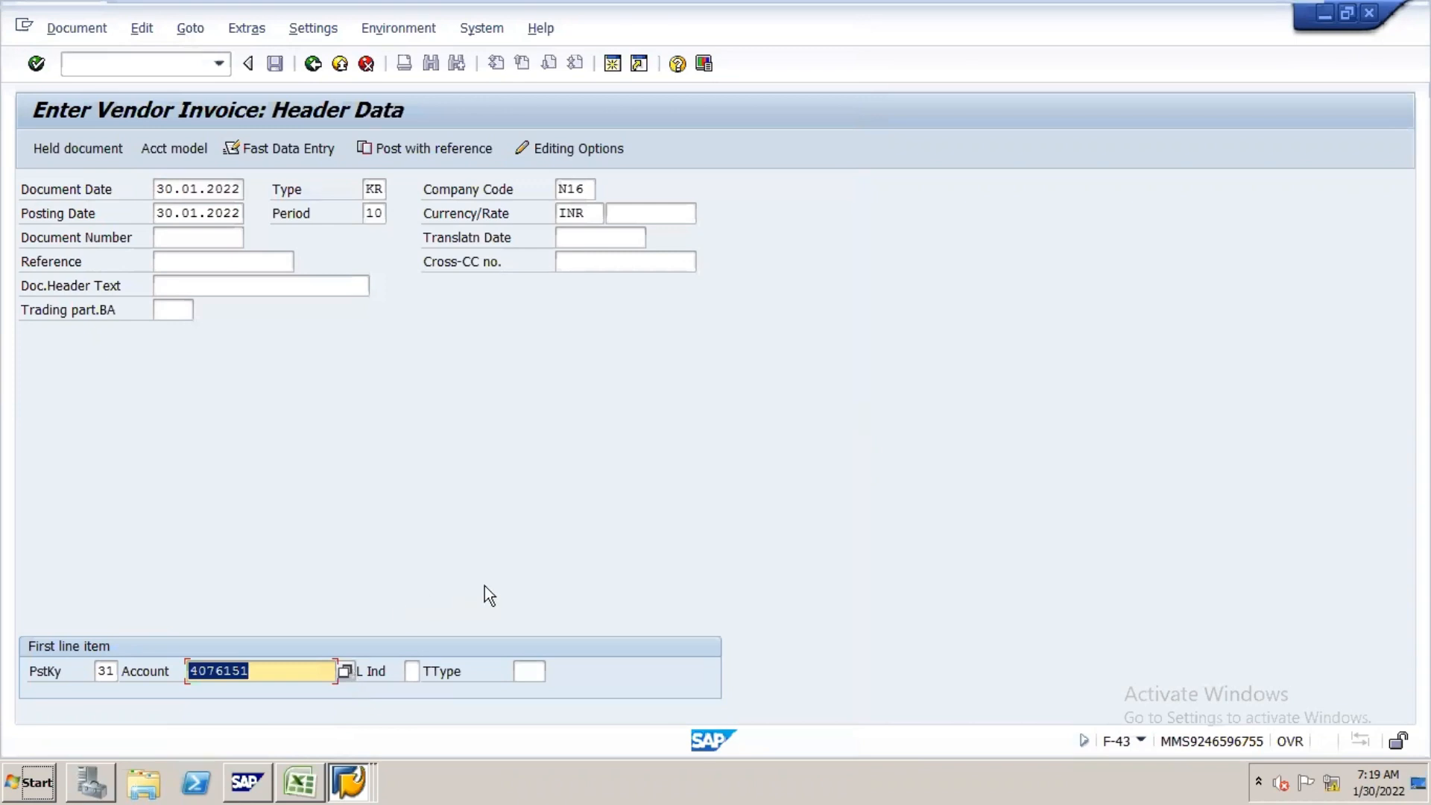
pyautogui.press('Return')
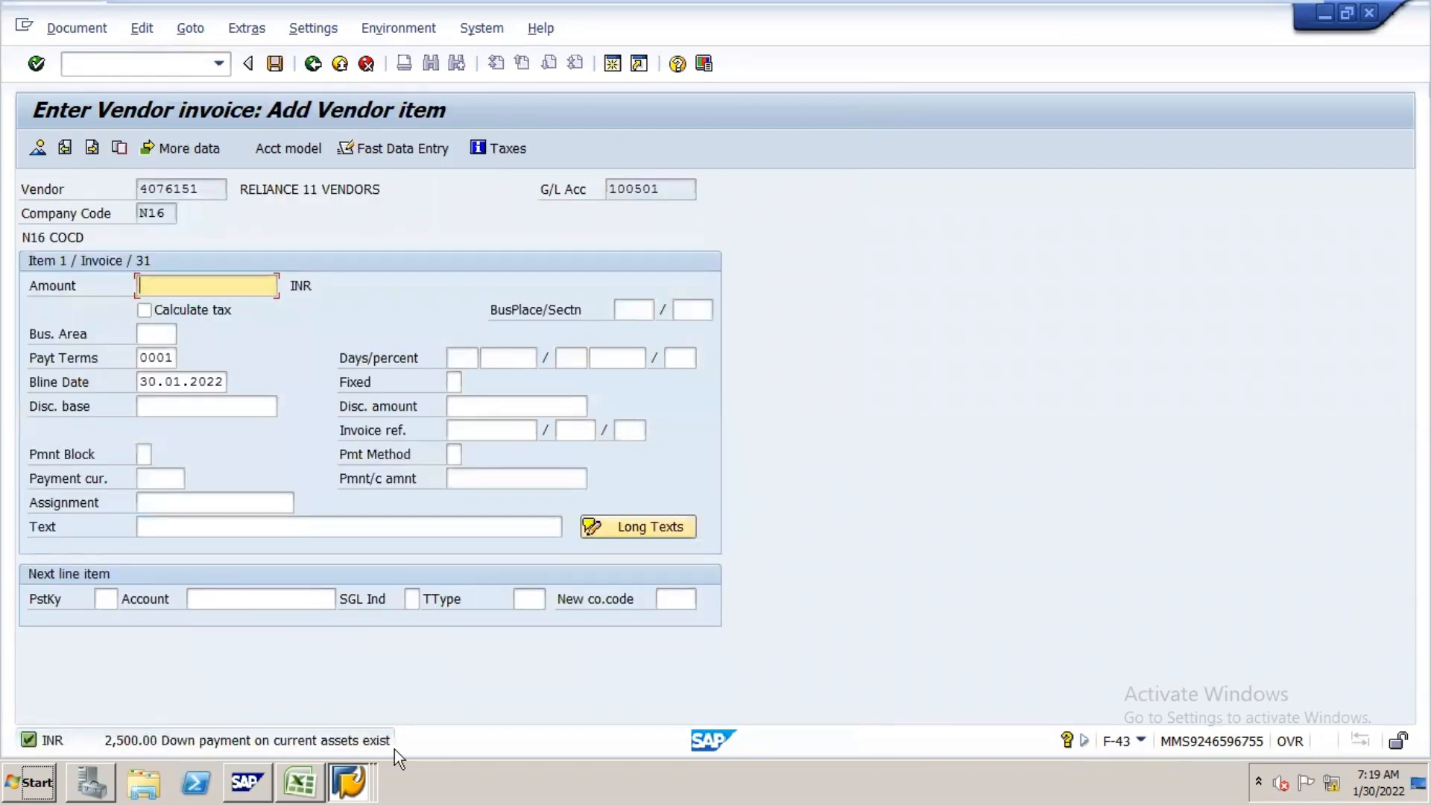
# - Set the vendor item's amount to 100000 INR
pyautogui.write('00')
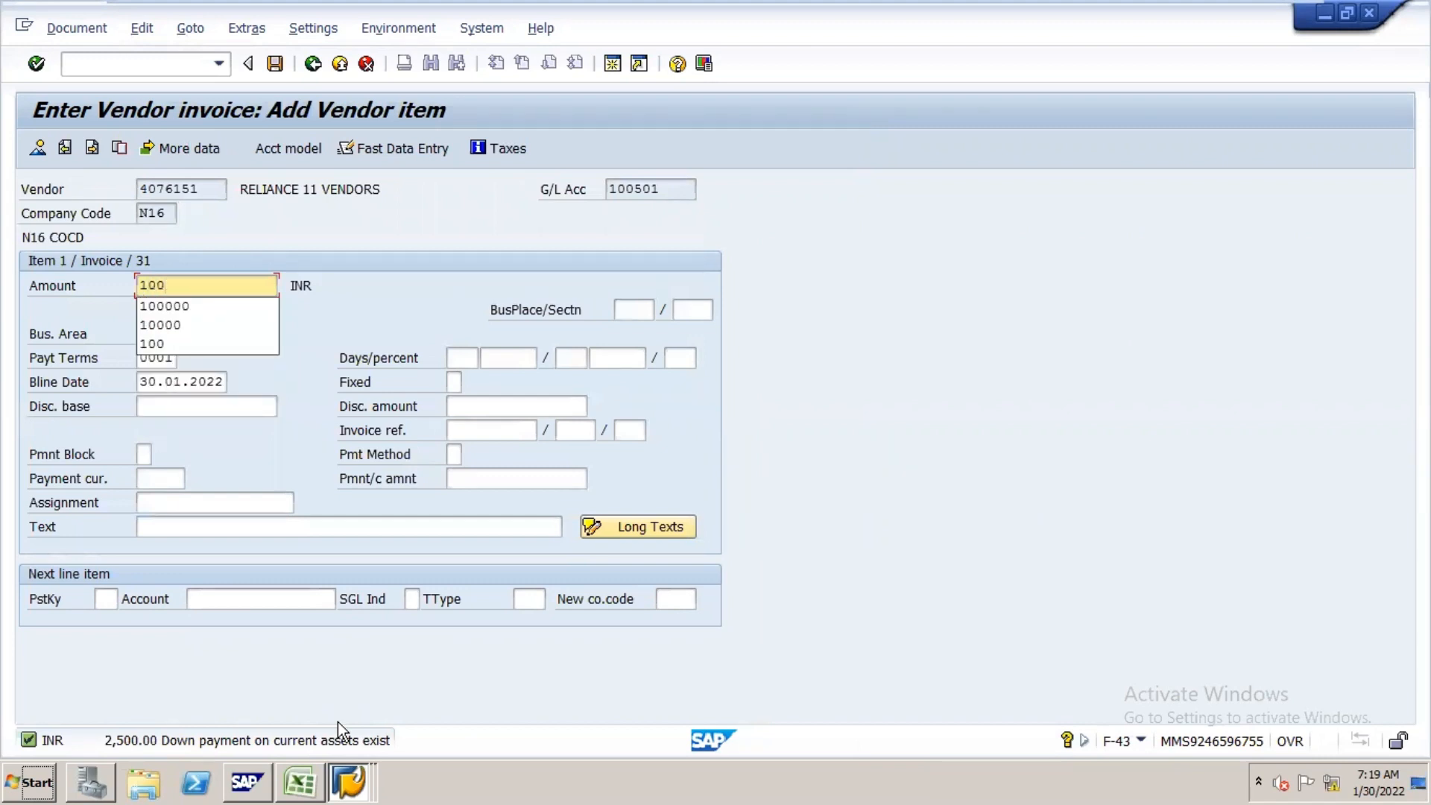
pyautogui.write('0')
pyautogui.press('Down')
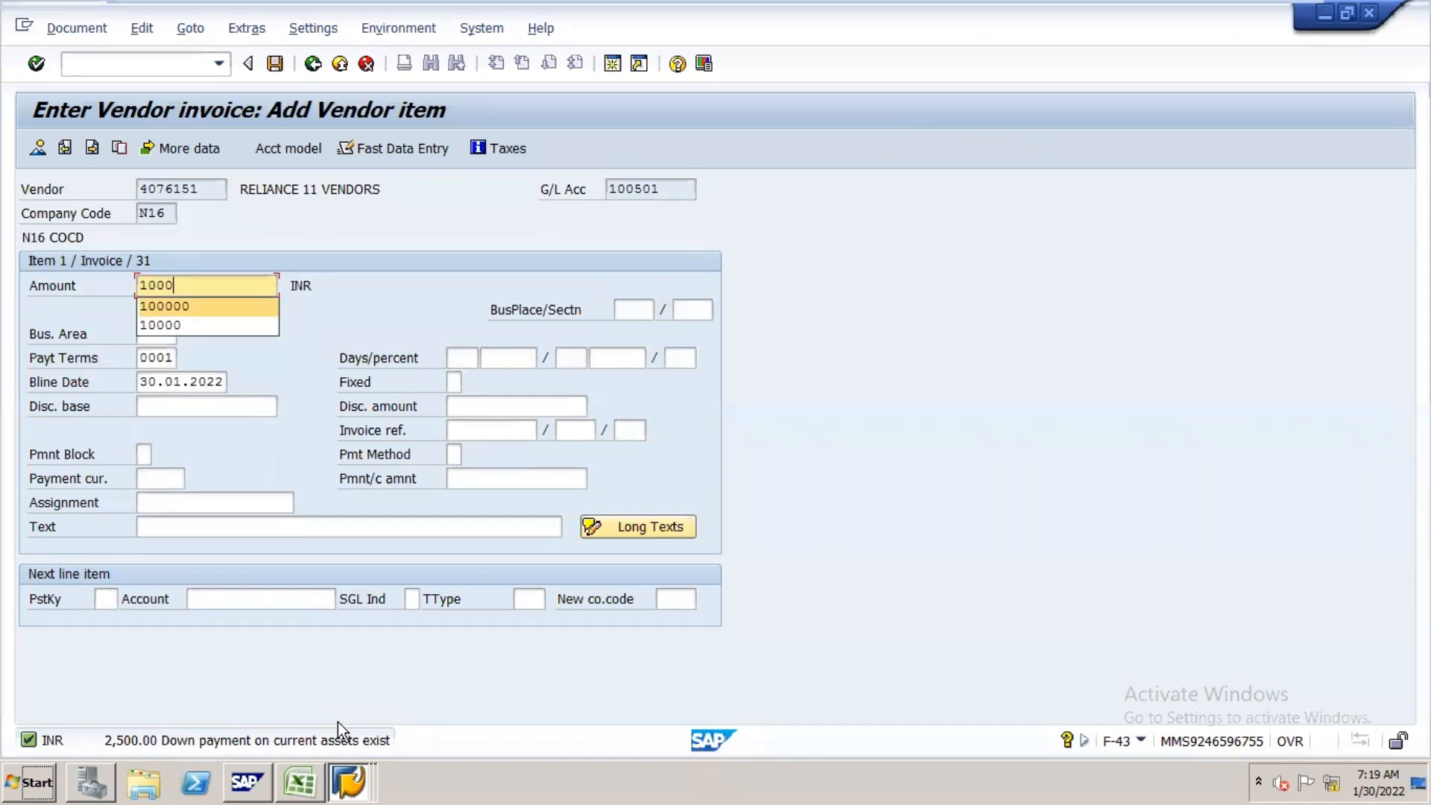
pyautogui.press('Return')
pyautogui.press('Tab')
pyautogui.press('Tab')
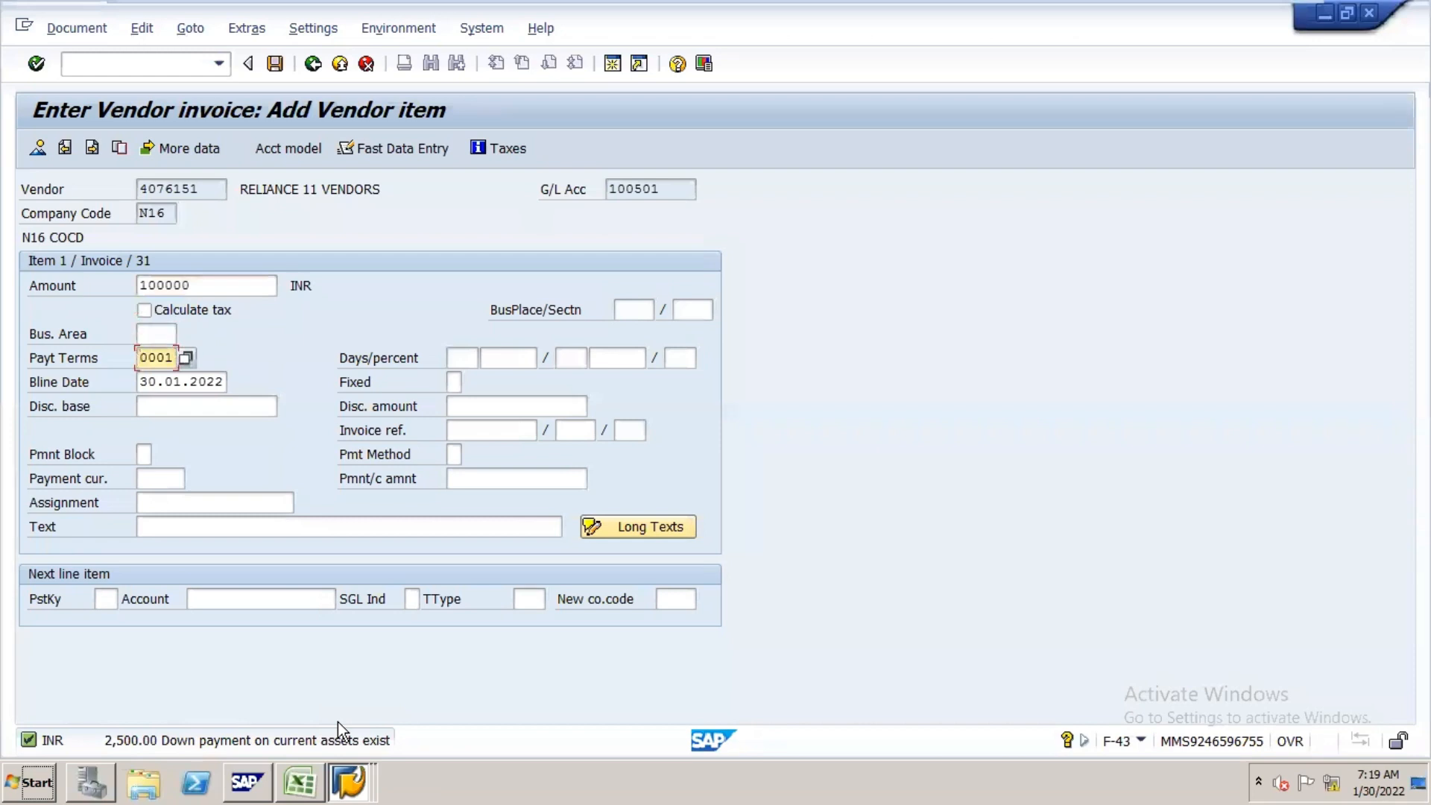
pyautogui.press('Tab')
pyautogui.press('Tab')
# - Check the invoice instructions in the Excel notes, return to SAP and set the vendor item's payment block to A, Blocked for payment
pyautogui.hotkey('alt', 'Tab')
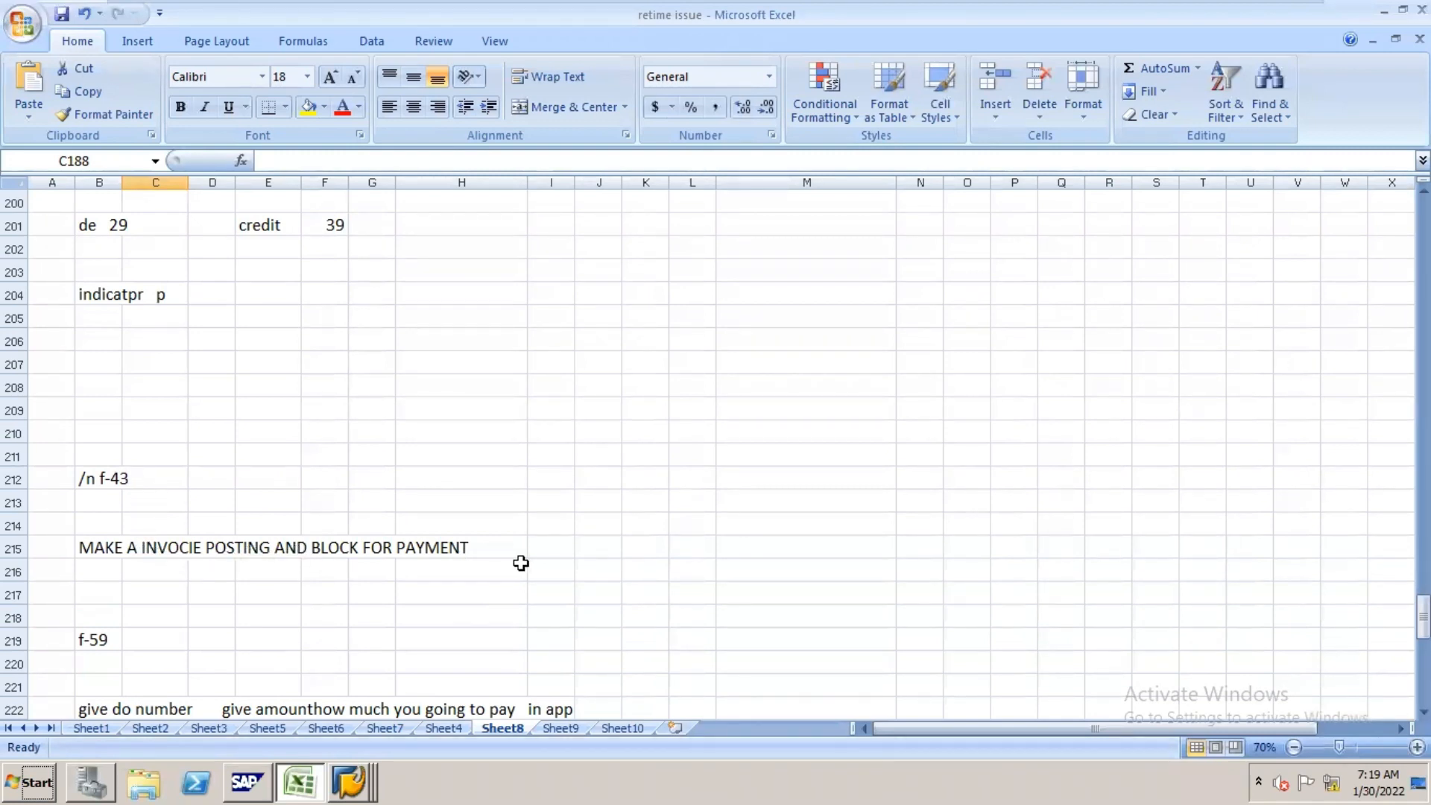
pyautogui.hotkey('alt', 'Tab')
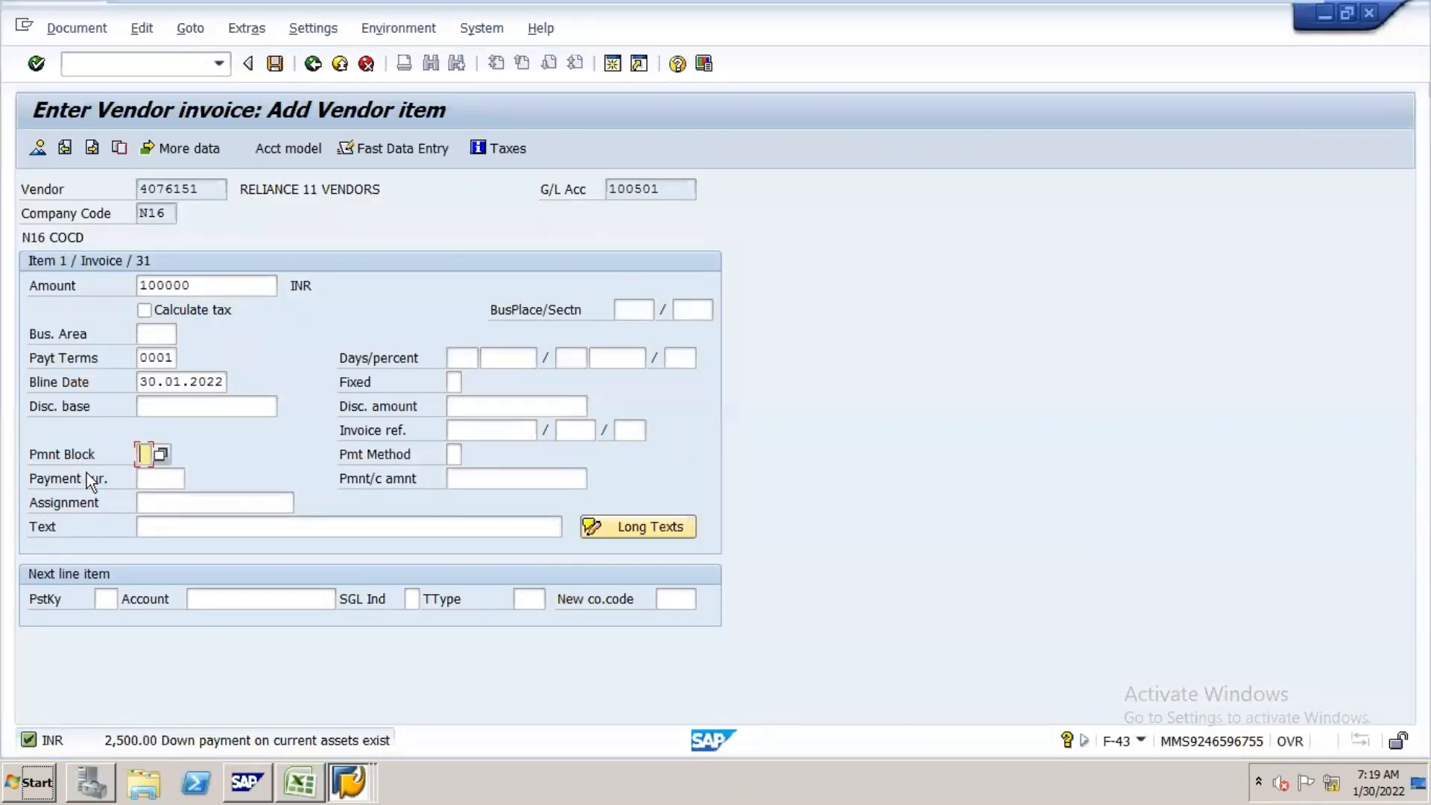
pyautogui.click(160, 456)
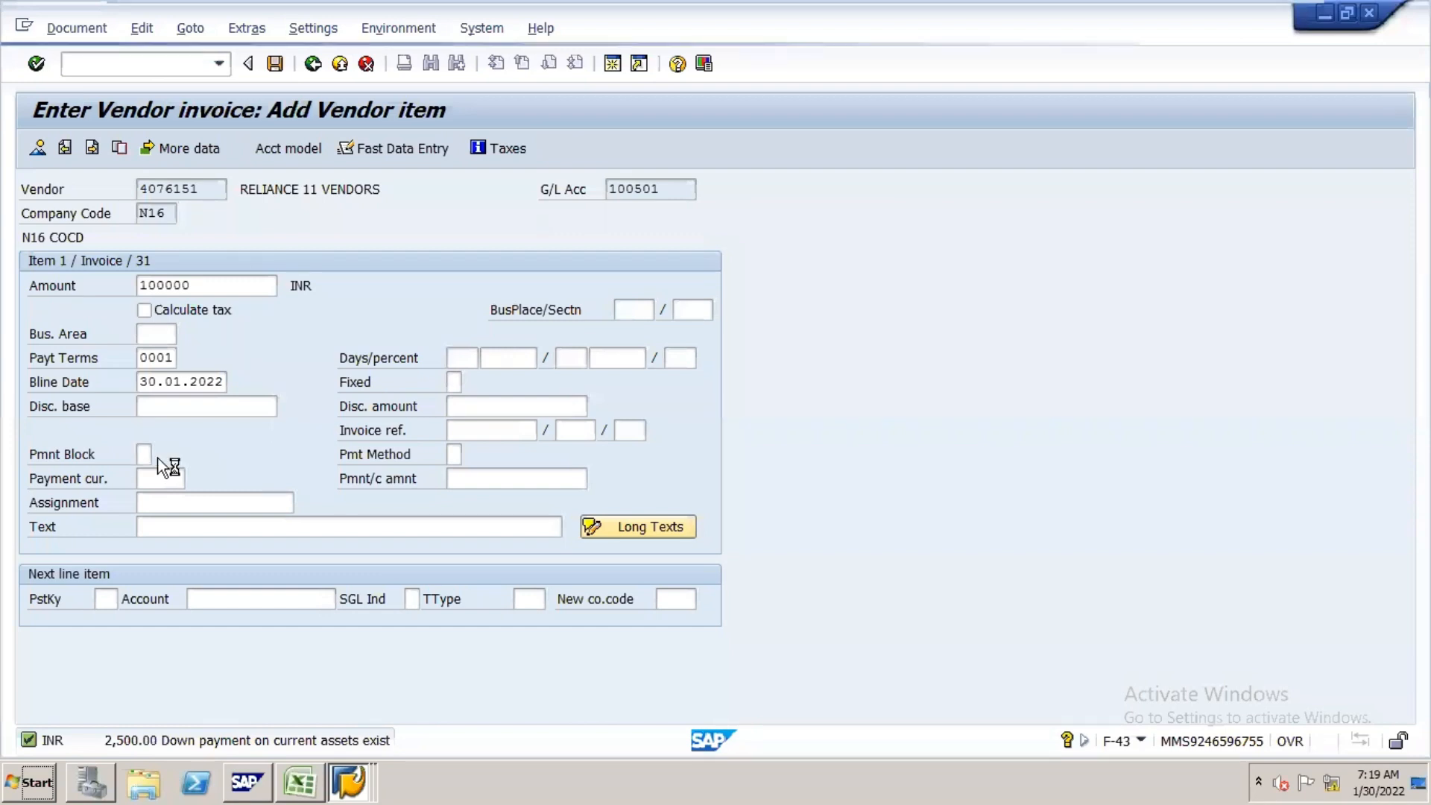
pyautogui.click(172, 455)
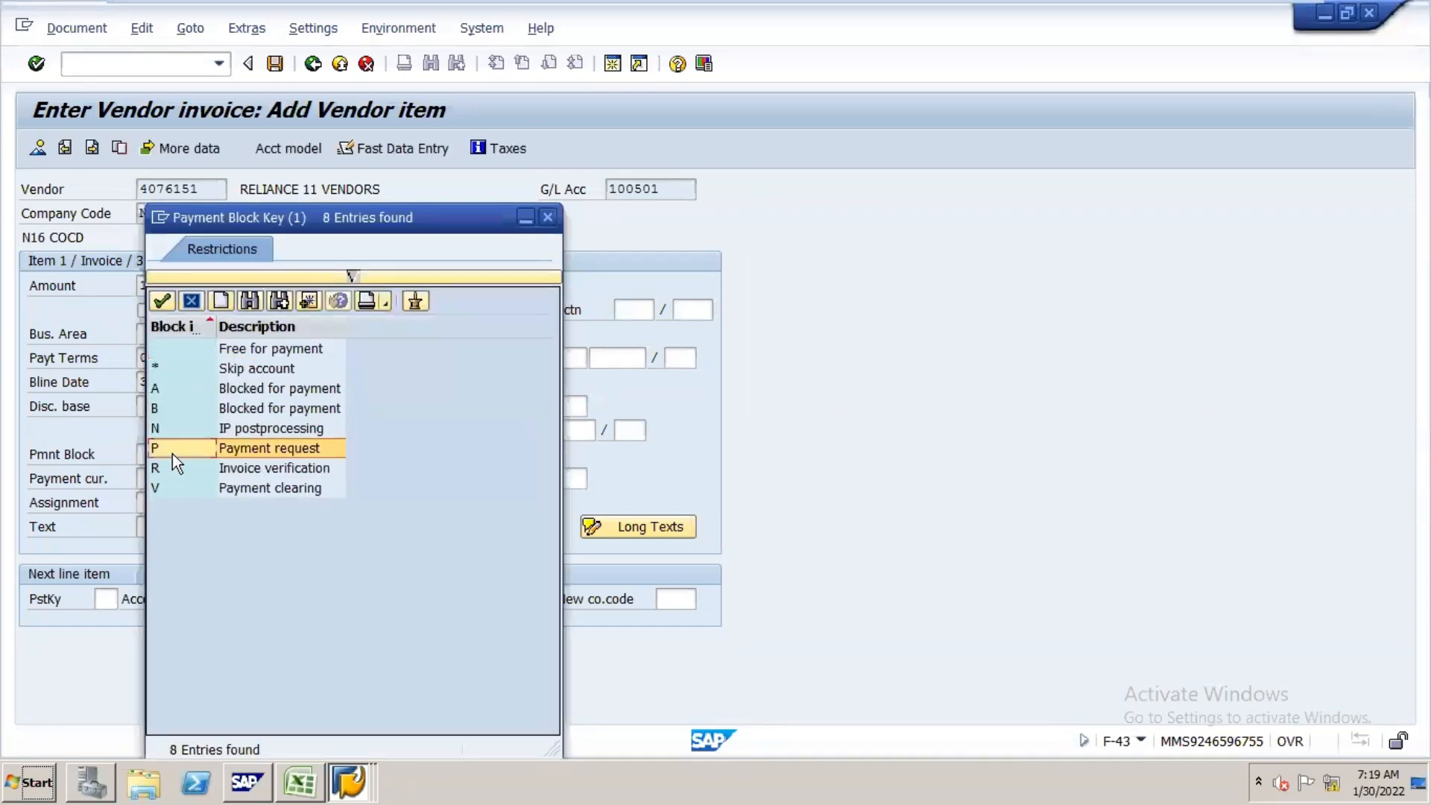
pyautogui.click(316, 388)
pyautogui.doubleClick(316, 387)
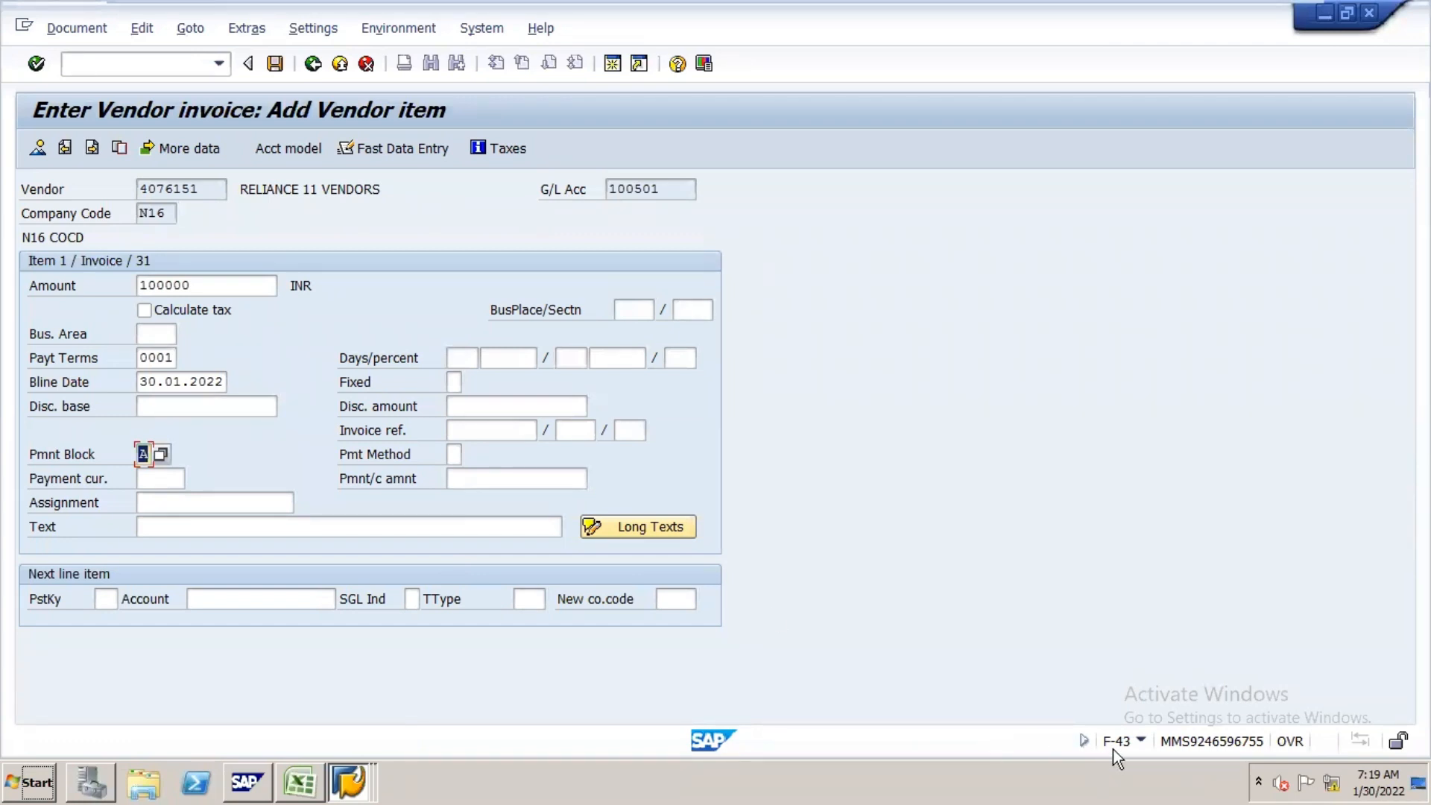
# - Enter the item text "invocie posting" and add a next line item with posting key 40 and G/L account 200120
pyautogui.click(224, 521)
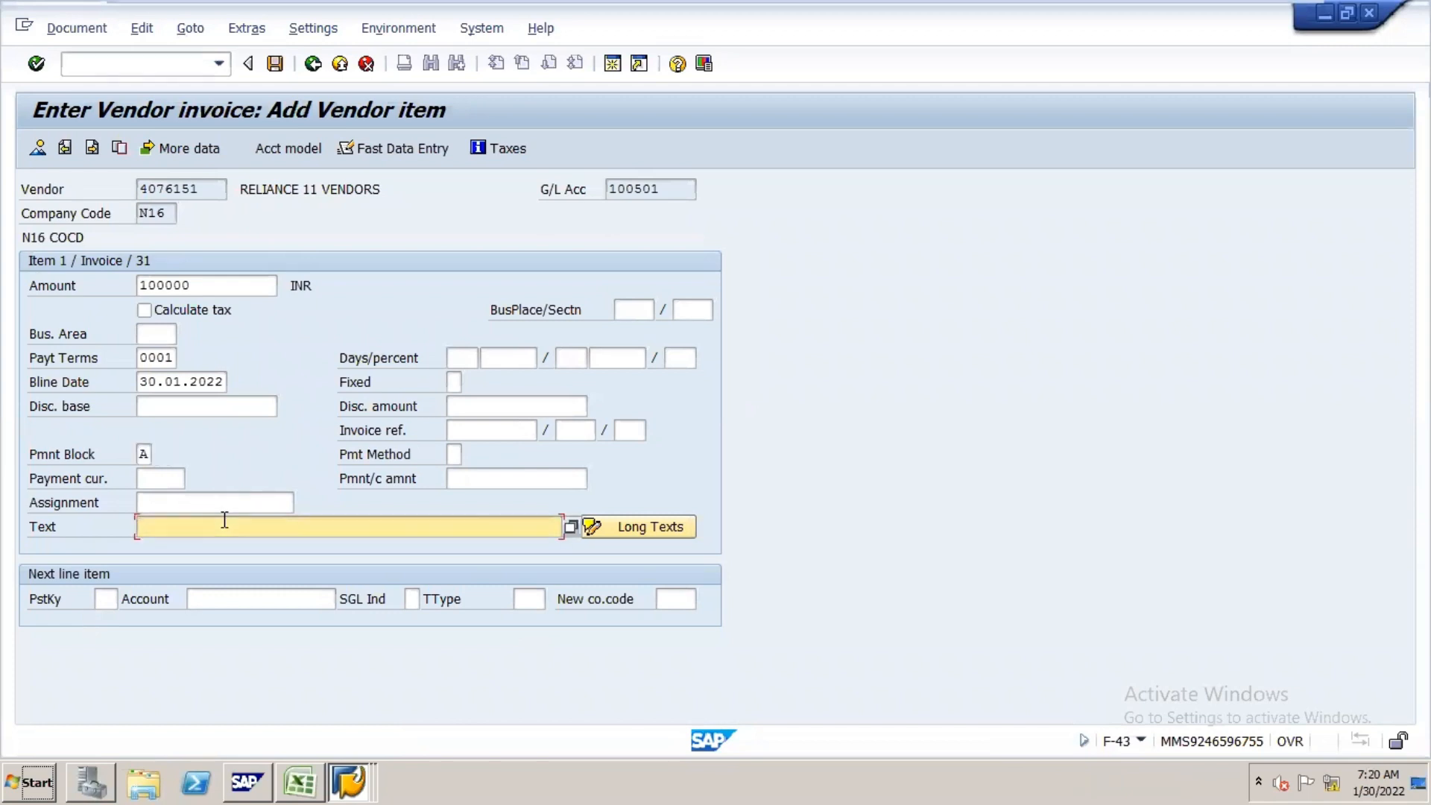
pyautogui.write('invocie posting')
pyautogui.press('Tab')
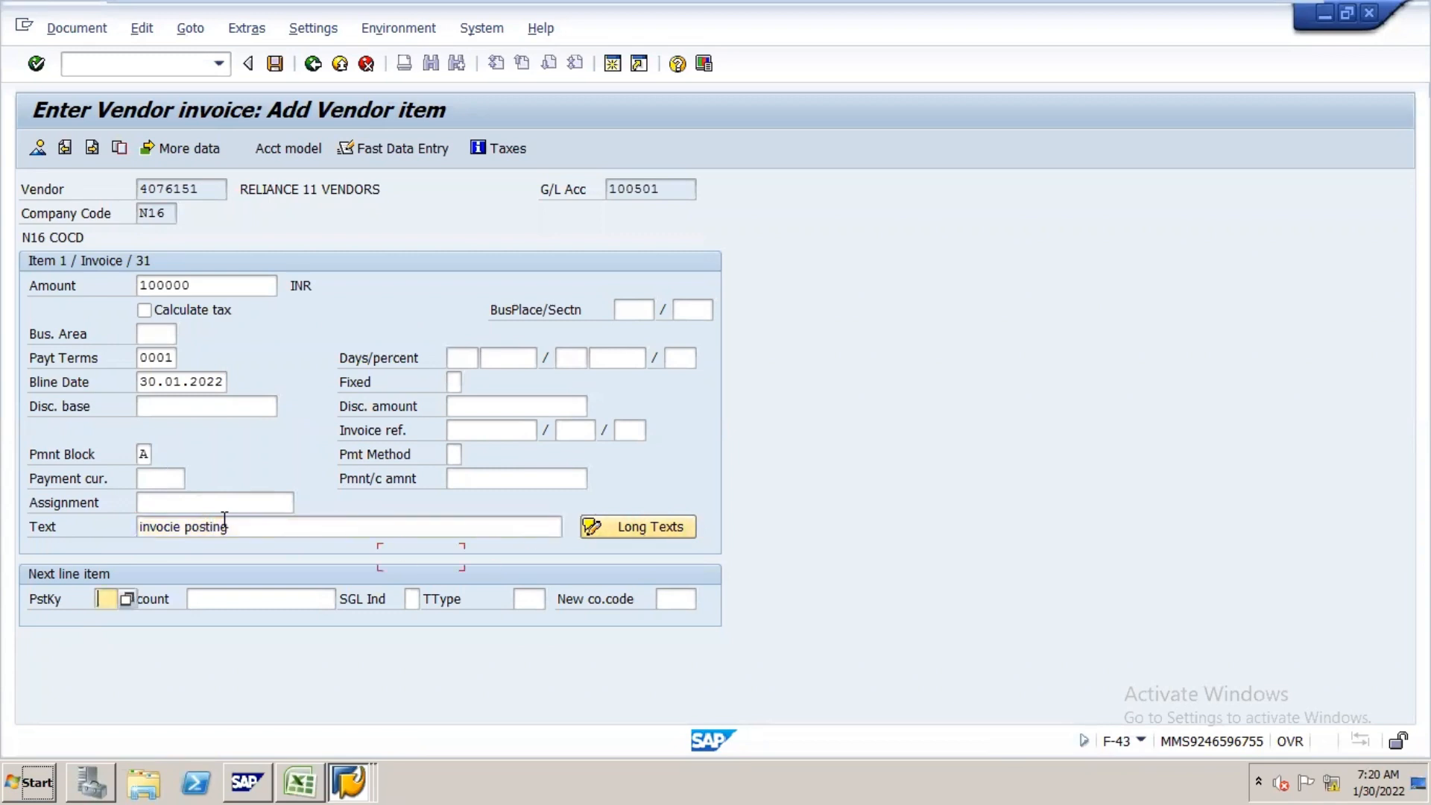
pyautogui.write('40')
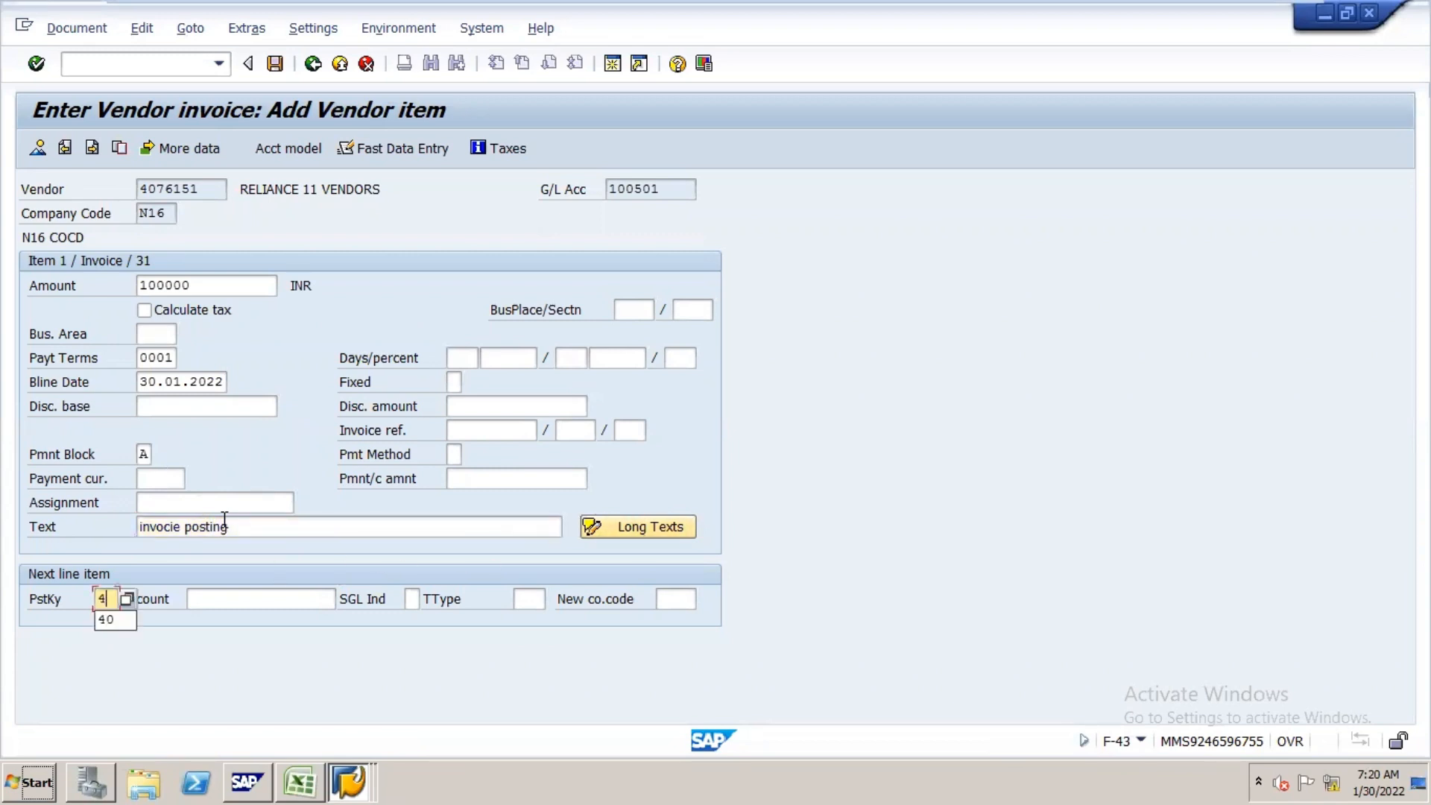
pyautogui.press('Tab')
pyautogui.write('200120')
pyautogui.press('Return')
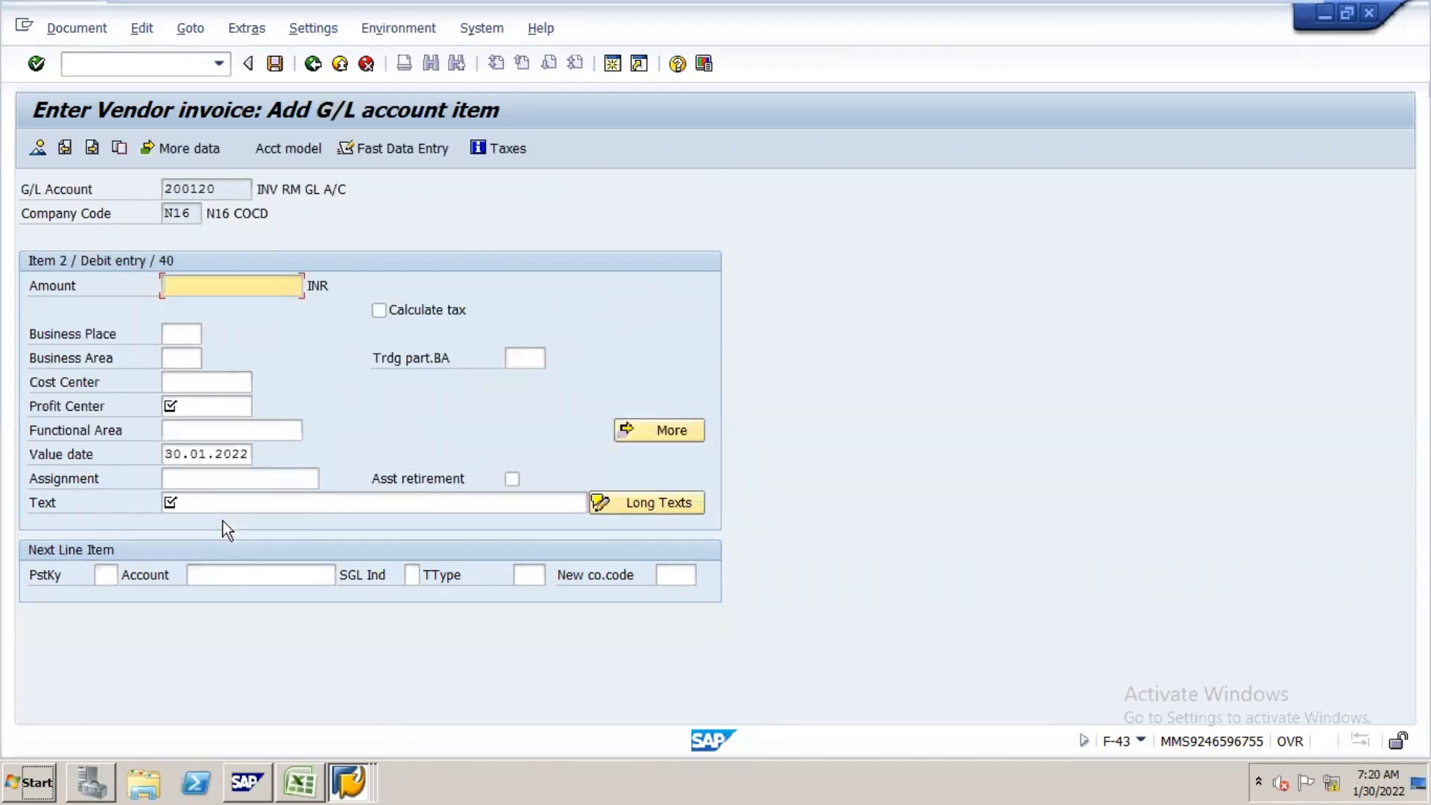
# - Set the debit item's amount to *
pyautogui.press('Tab')
pyautogui.press('Tab')
pyautogui.press('Tab')
pyautogui.press('Tab')
pyautogui.press('Tab')
pyautogui.press('Tab')
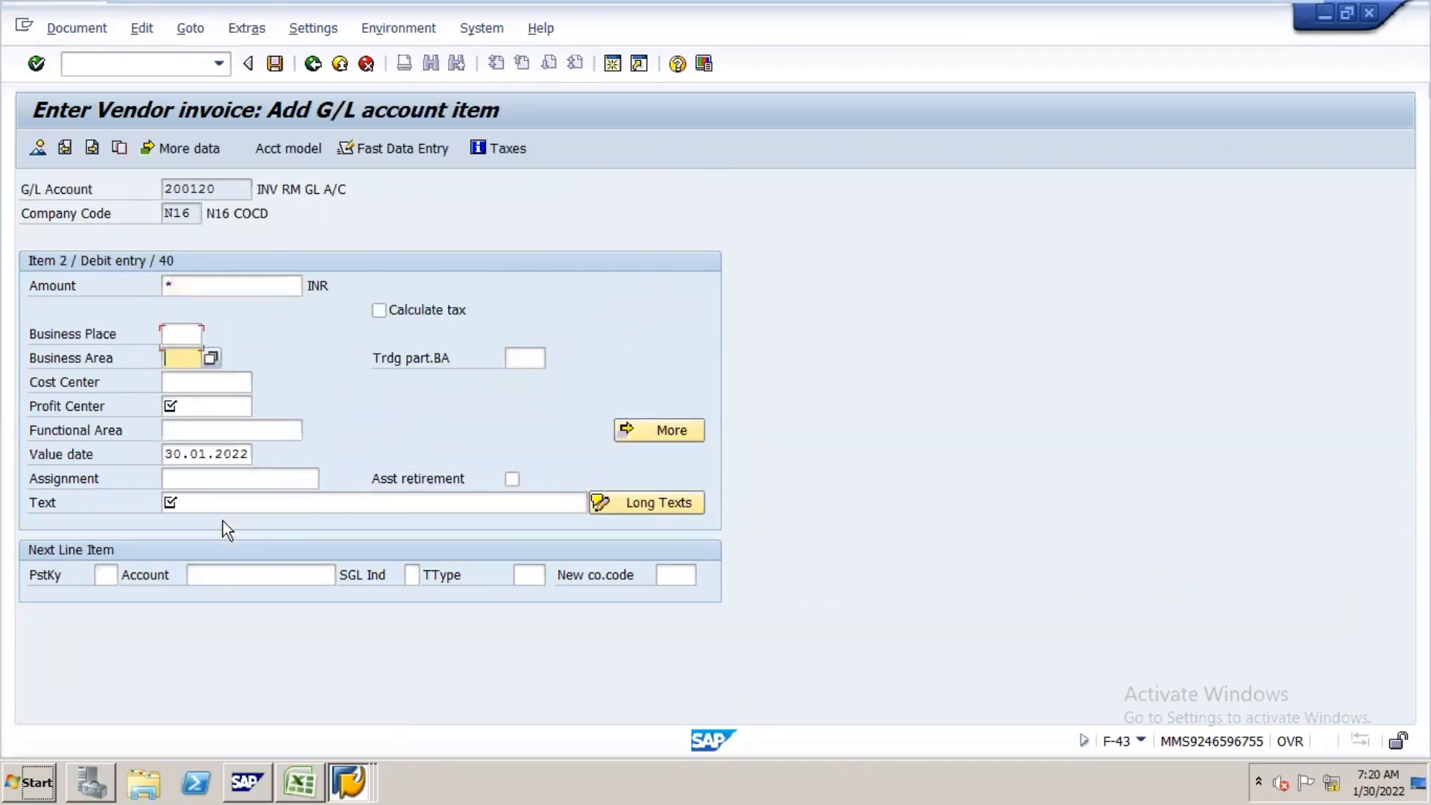
pyautogui.write('CEMENT')
pyautogui.press('BackSpace')
pyautogui.press('BackSpace')
pyautogui.press('BackSpace')
pyautogui.press('BackSpace')
pyautogui.press('BackSpace')
pyautogui.press('BackSpace')
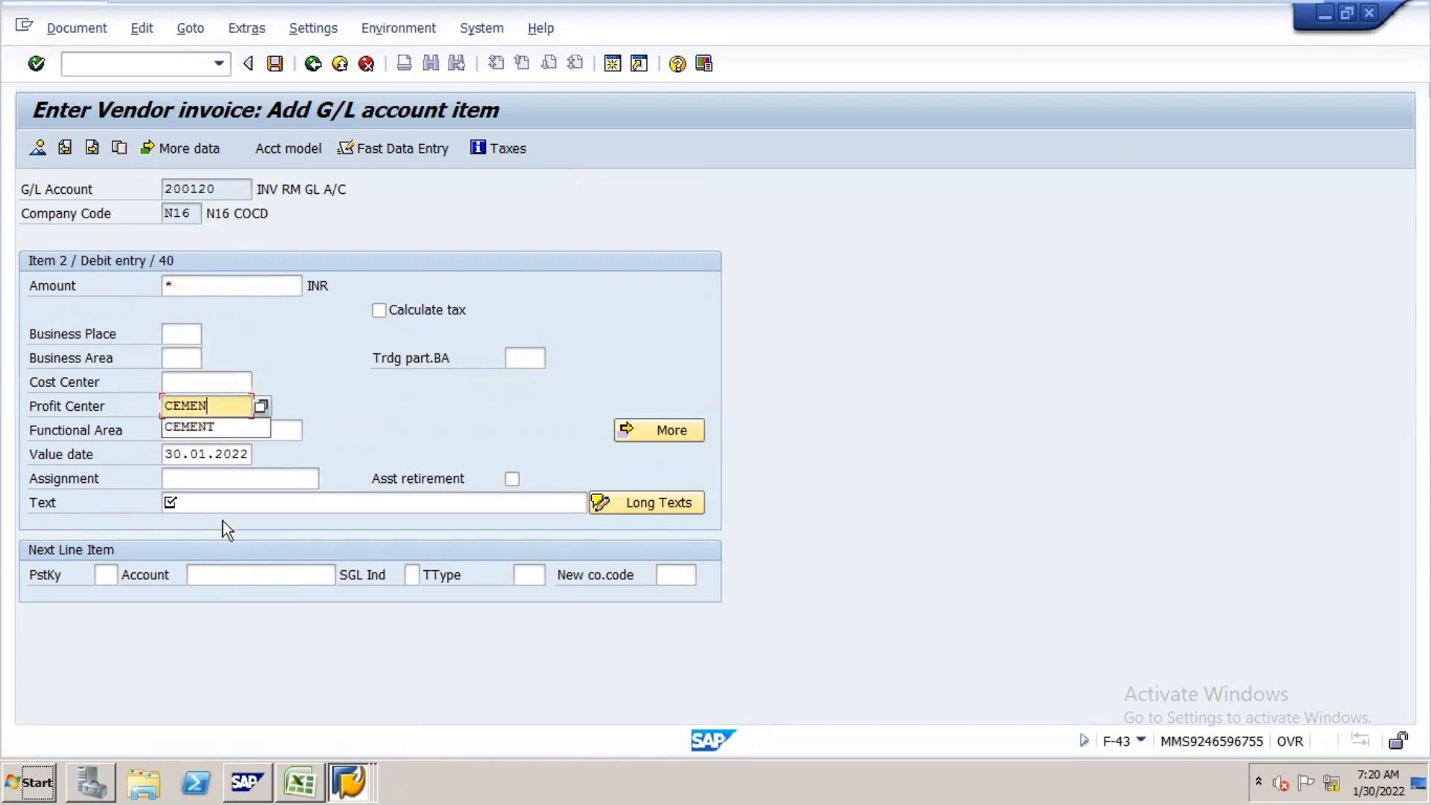
# - Set the debit item's profit center to STEEL and copy the item text with +
pyautogui.press('Down')
pyautogui.press('Down')
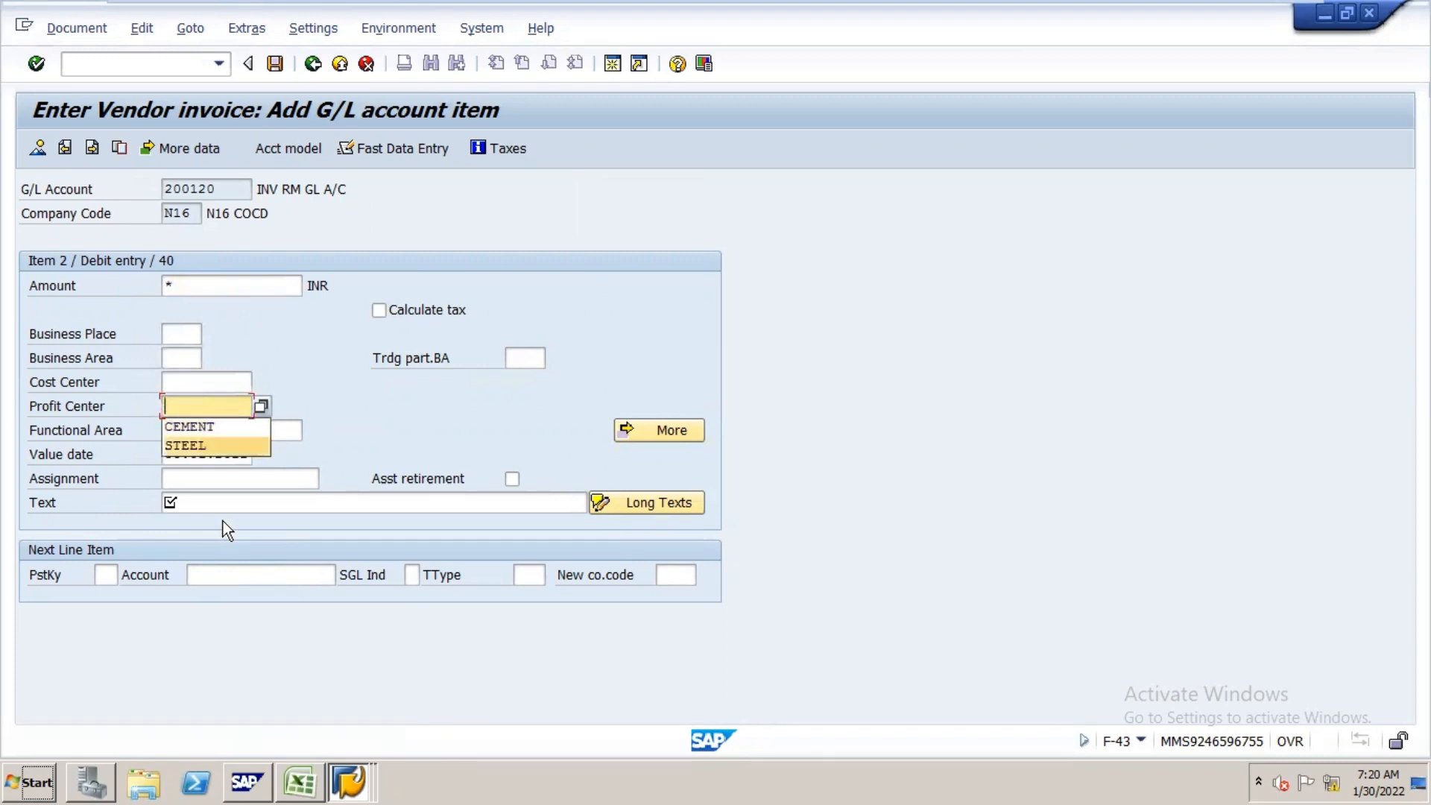
pyautogui.press('Return')
pyautogui.press('Tab')
pyautogui.press('Tab')
pyautogui.press('Tab')
pyautogui.press('Tab')
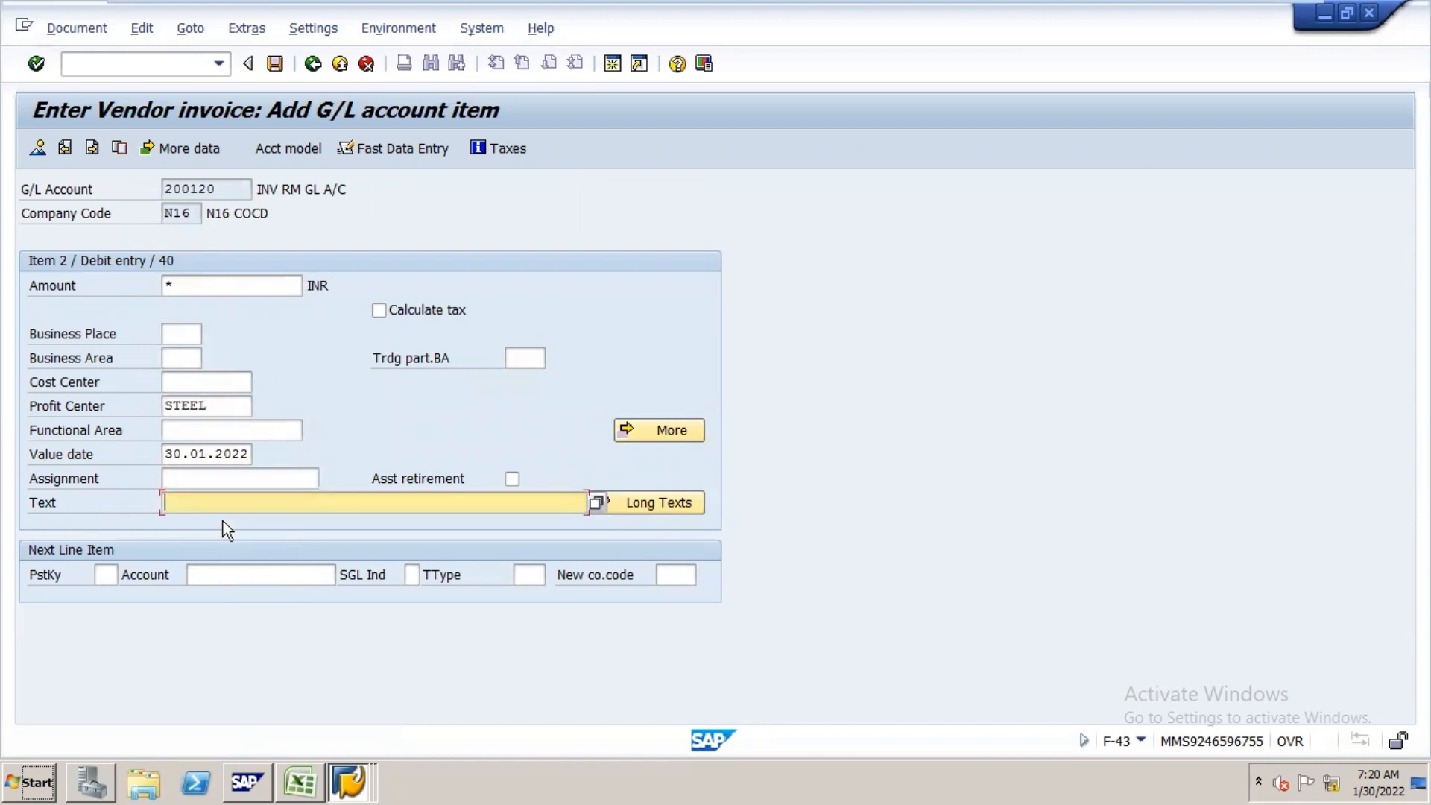
pyautogui.write('+')
pyautogui.press('Return')
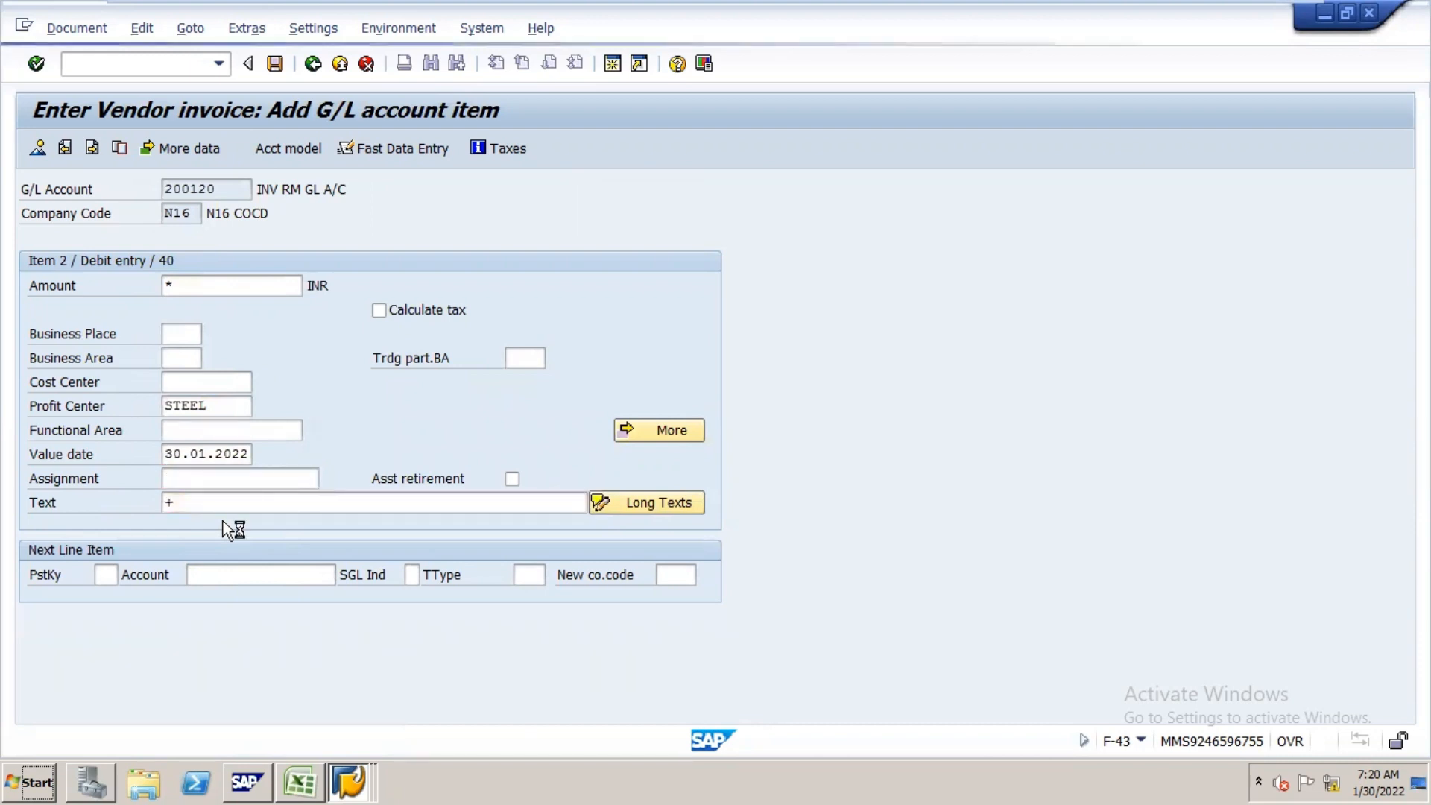
# - Simulate the vendor invoice and post it
pyautogui.click(56, 39)
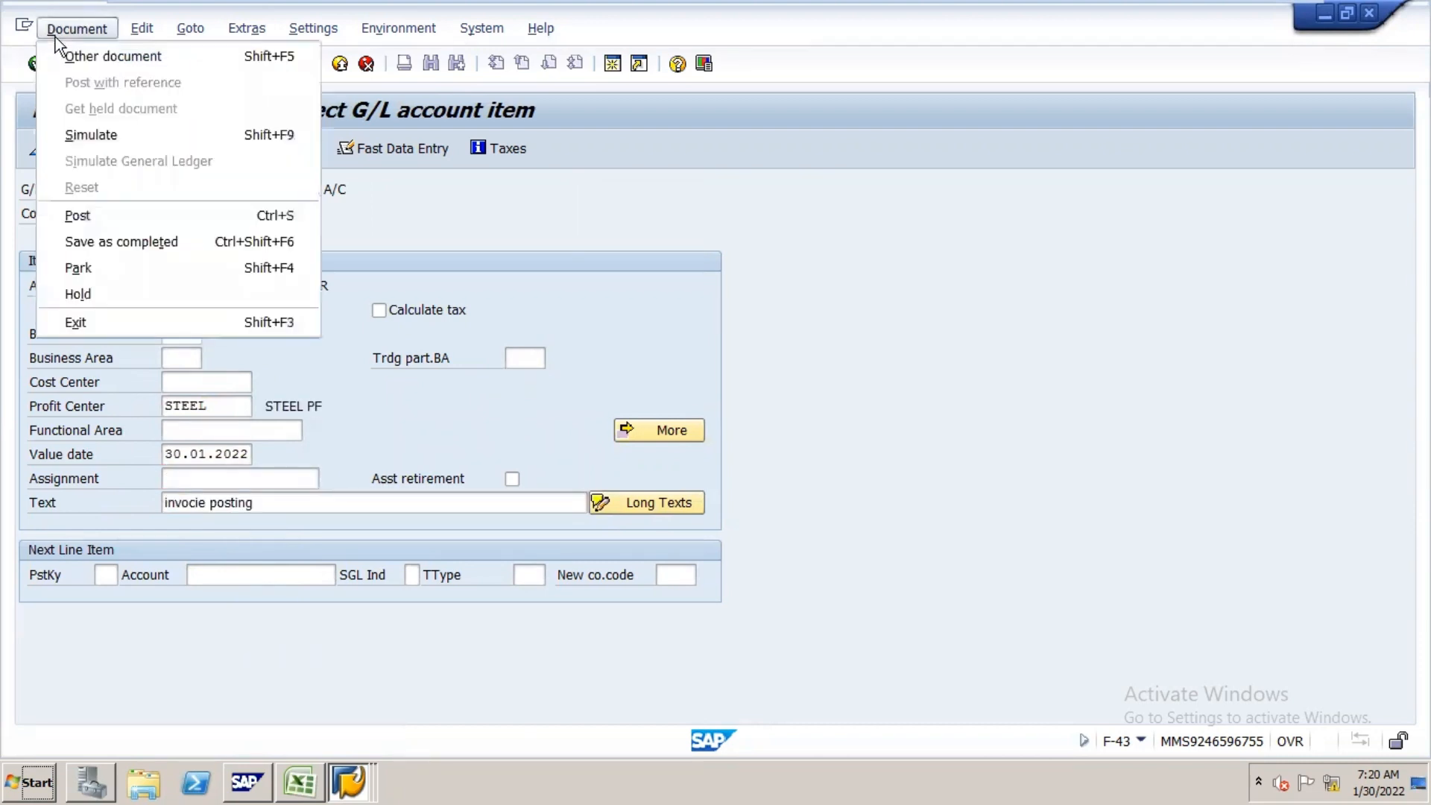
pyautogui.click(119, 134)
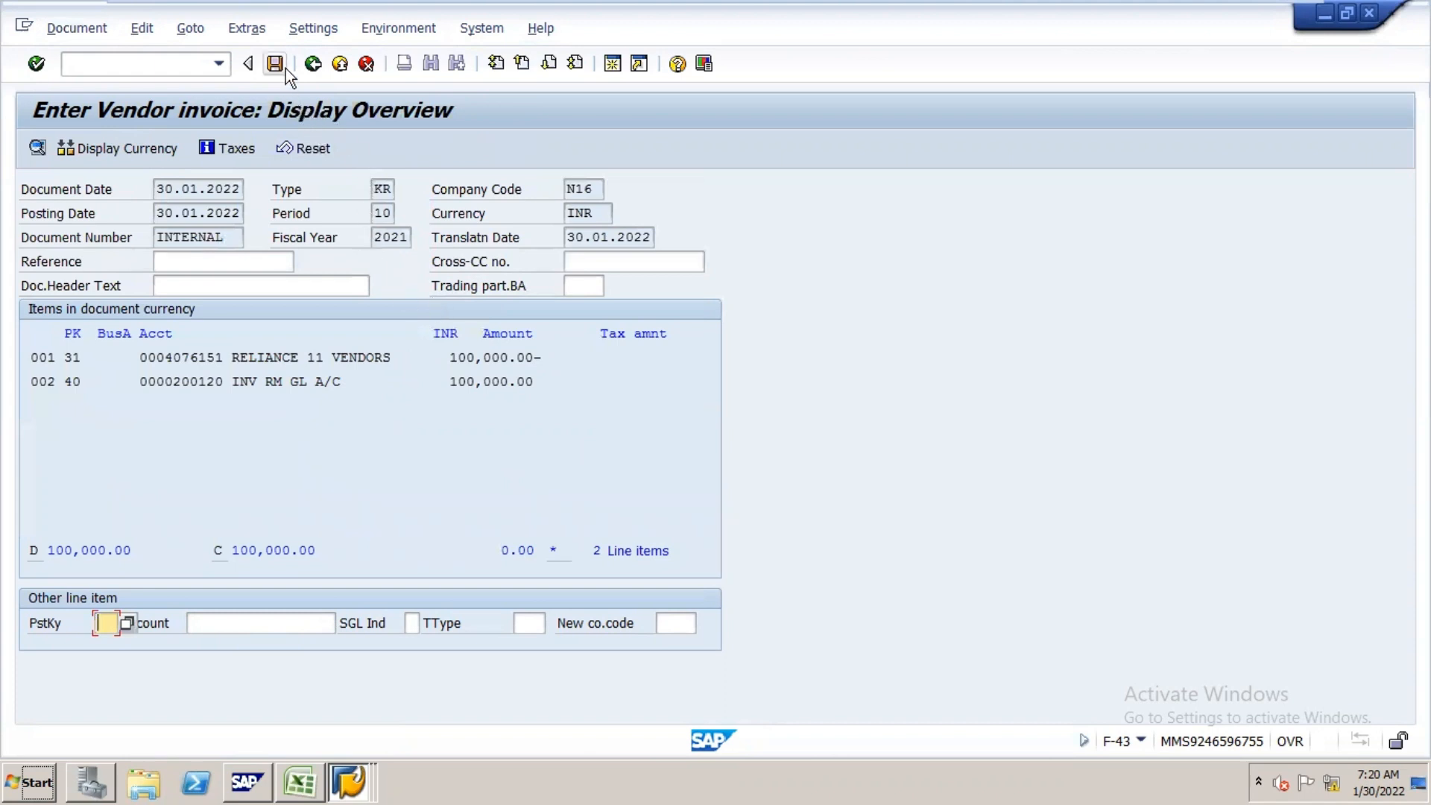
pyautogui.click(267, 67)
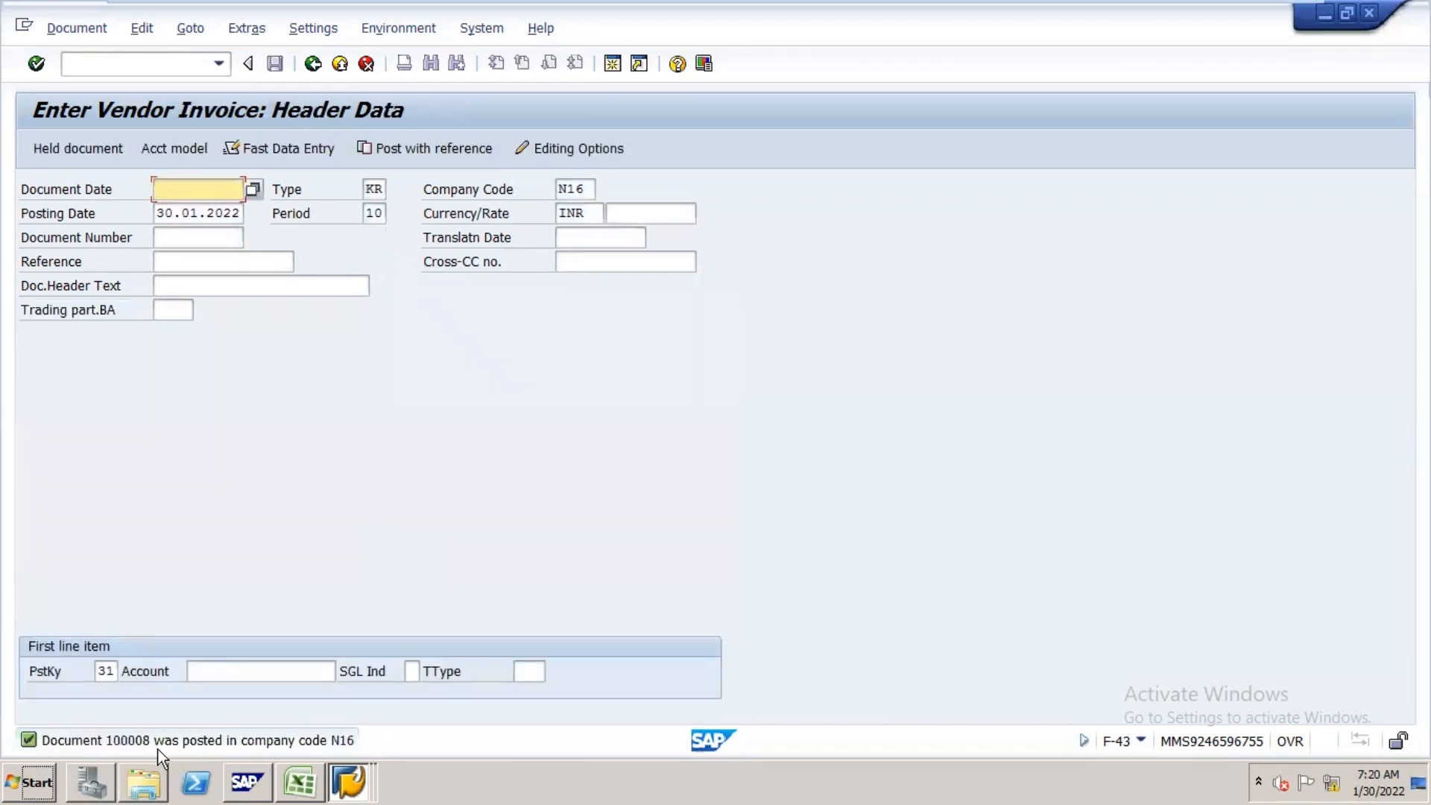
# - Switch to the Excel notes to read the F-59 payment request instructions
pyautogui.moveTo(302, 749)
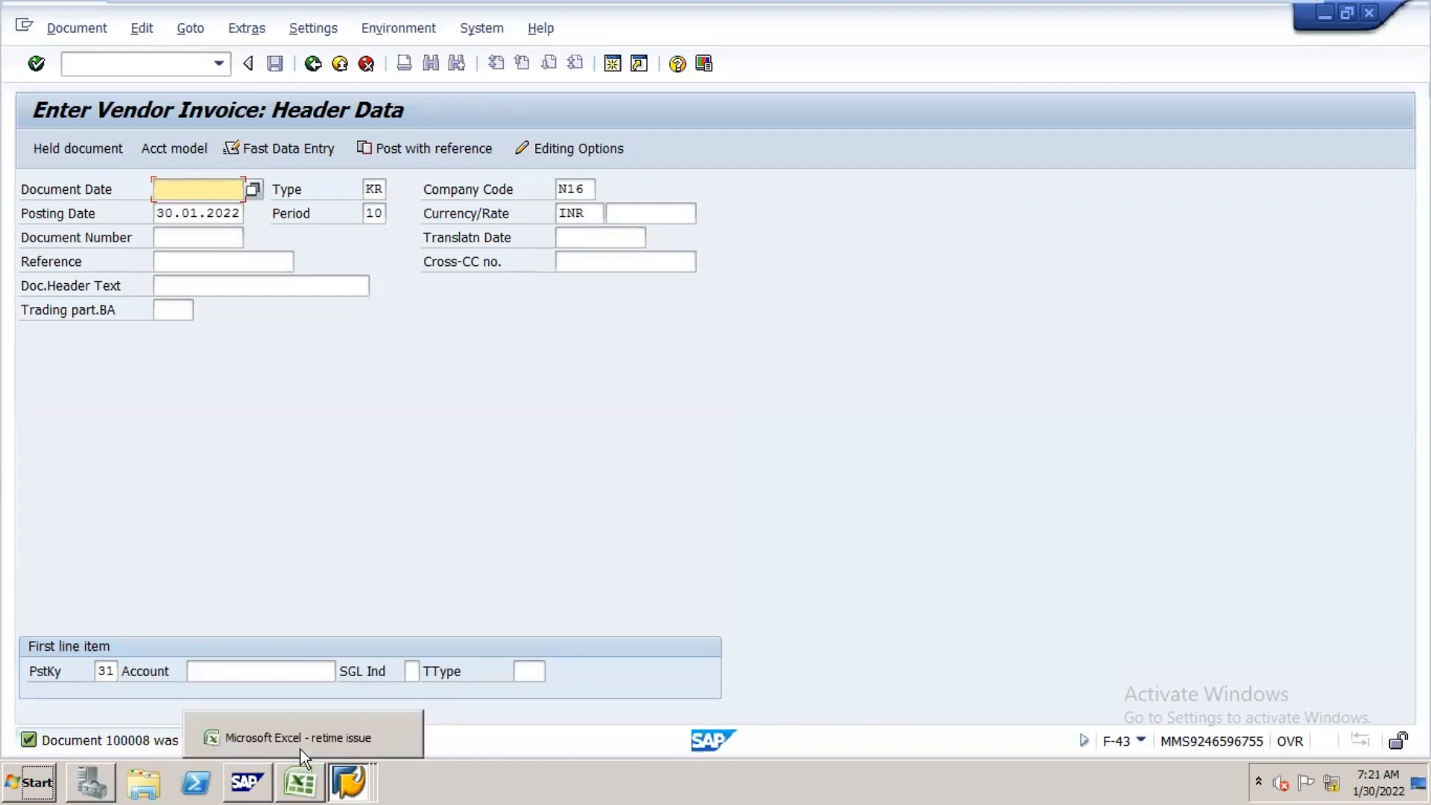
pyautogui.click(301, 750)
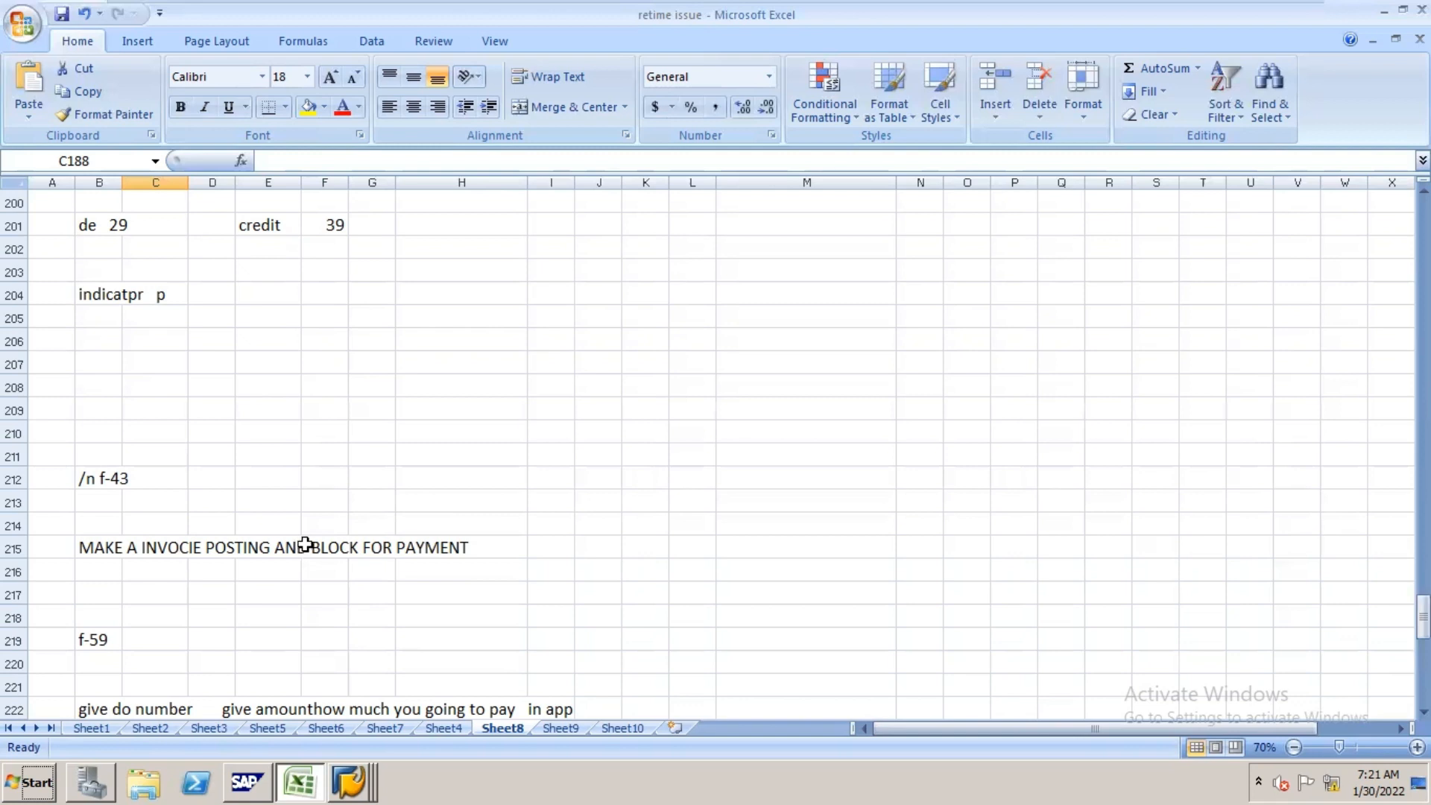
# - Return to SAP, open the just-posted vendor invoice in FB02 and view its vendor line item with the payment block
pyautogui.hotkey('alt', 'Tab')
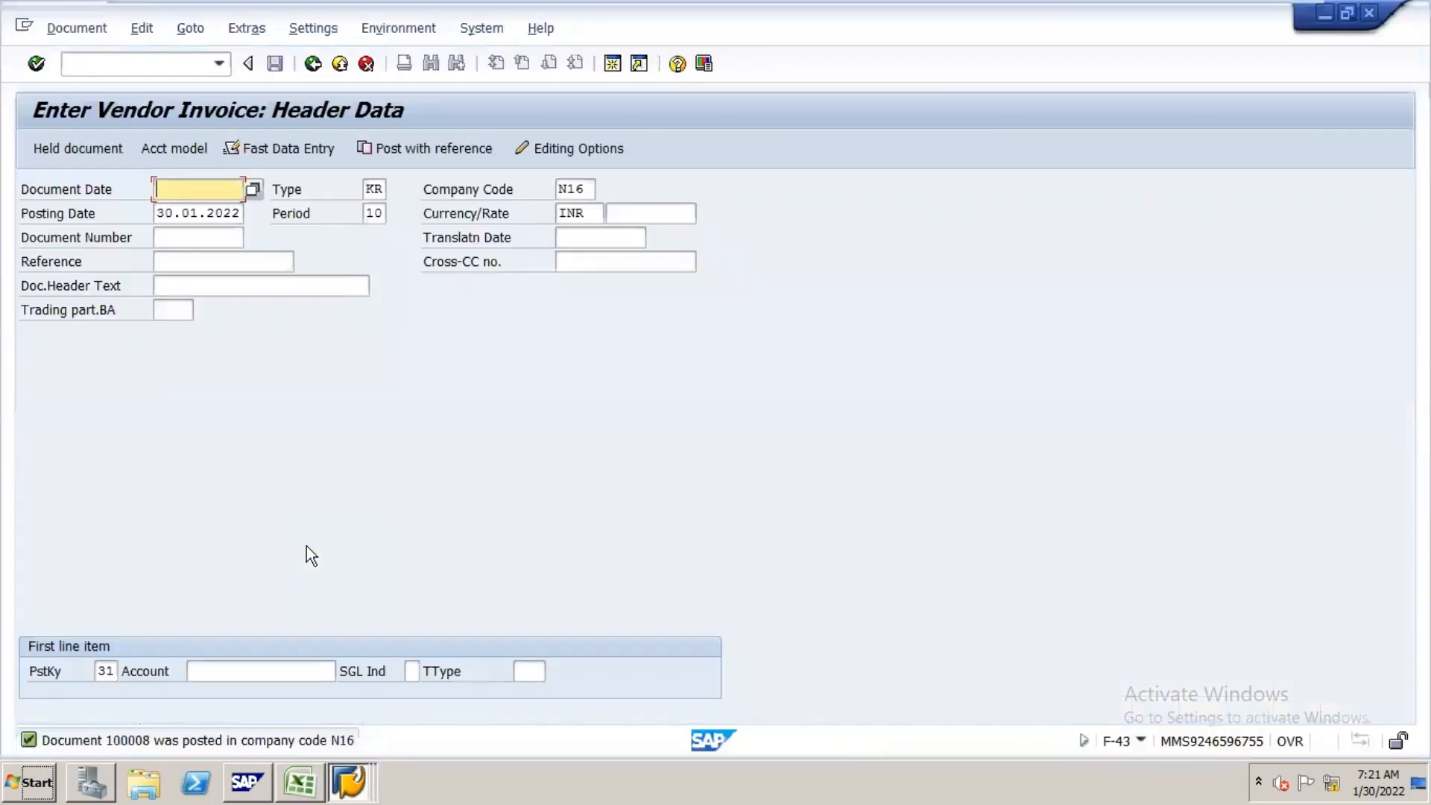
pyautogui.click(184, 64)
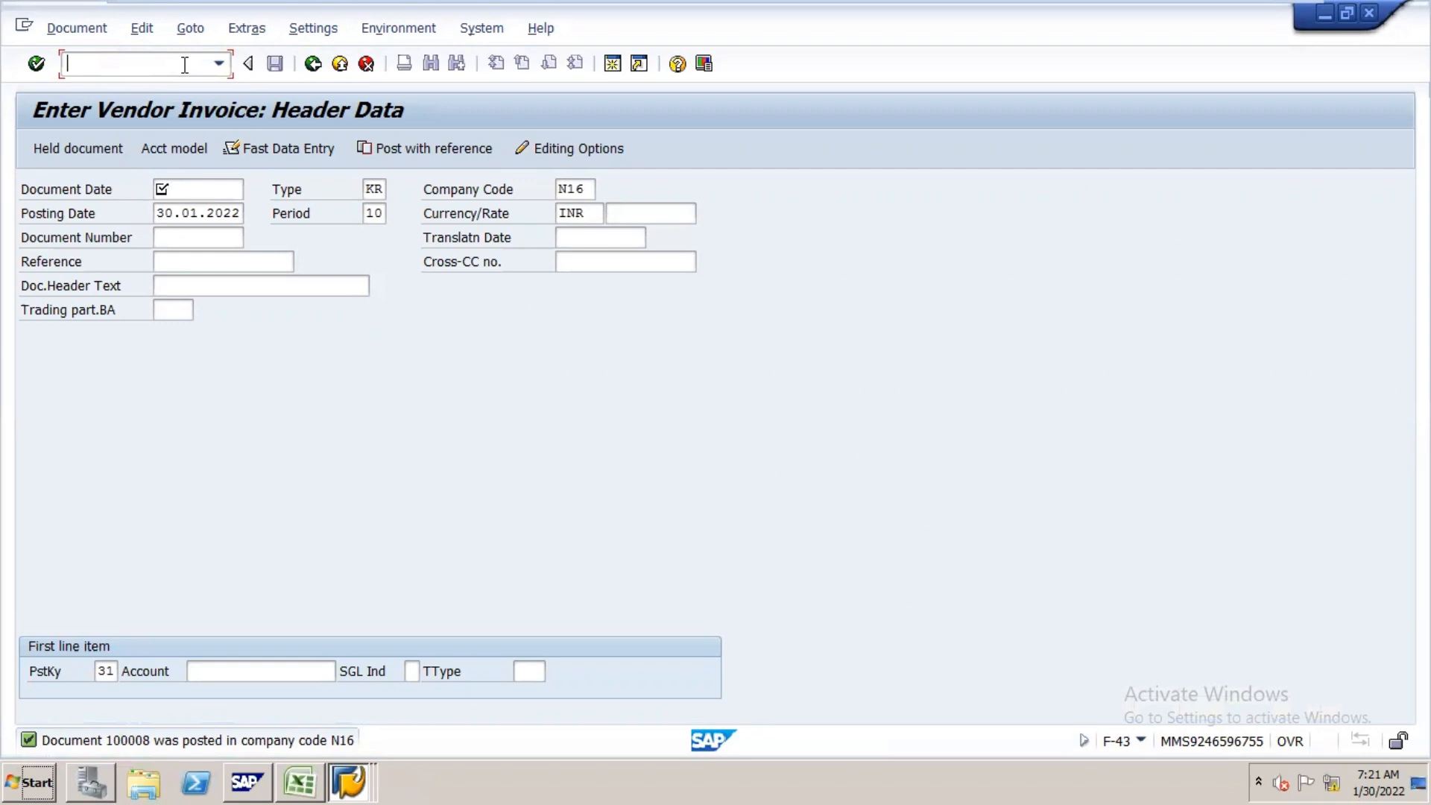
pyautogui.write('/nfb02')
pyautogui.press('Return')
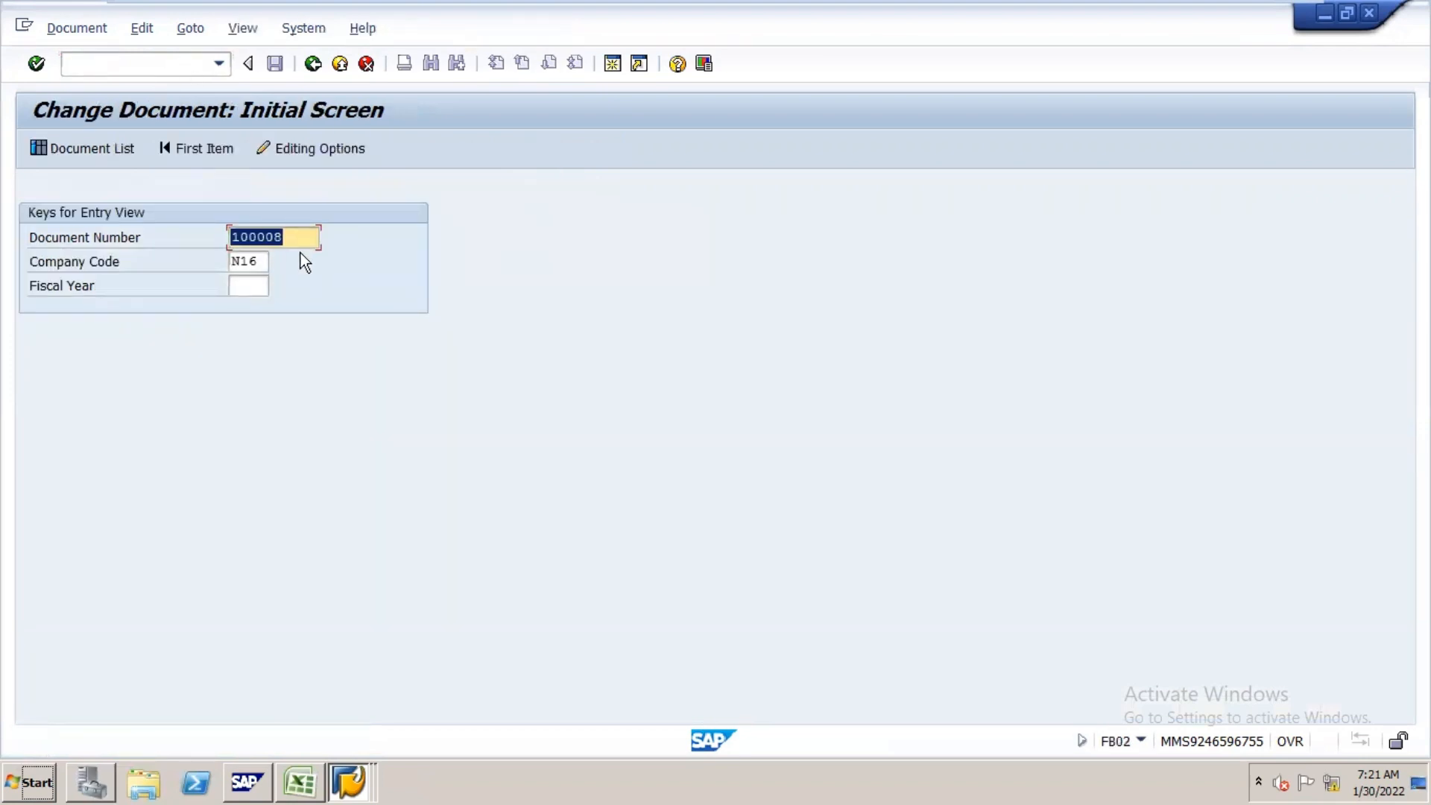
pyautogui.press('Return')
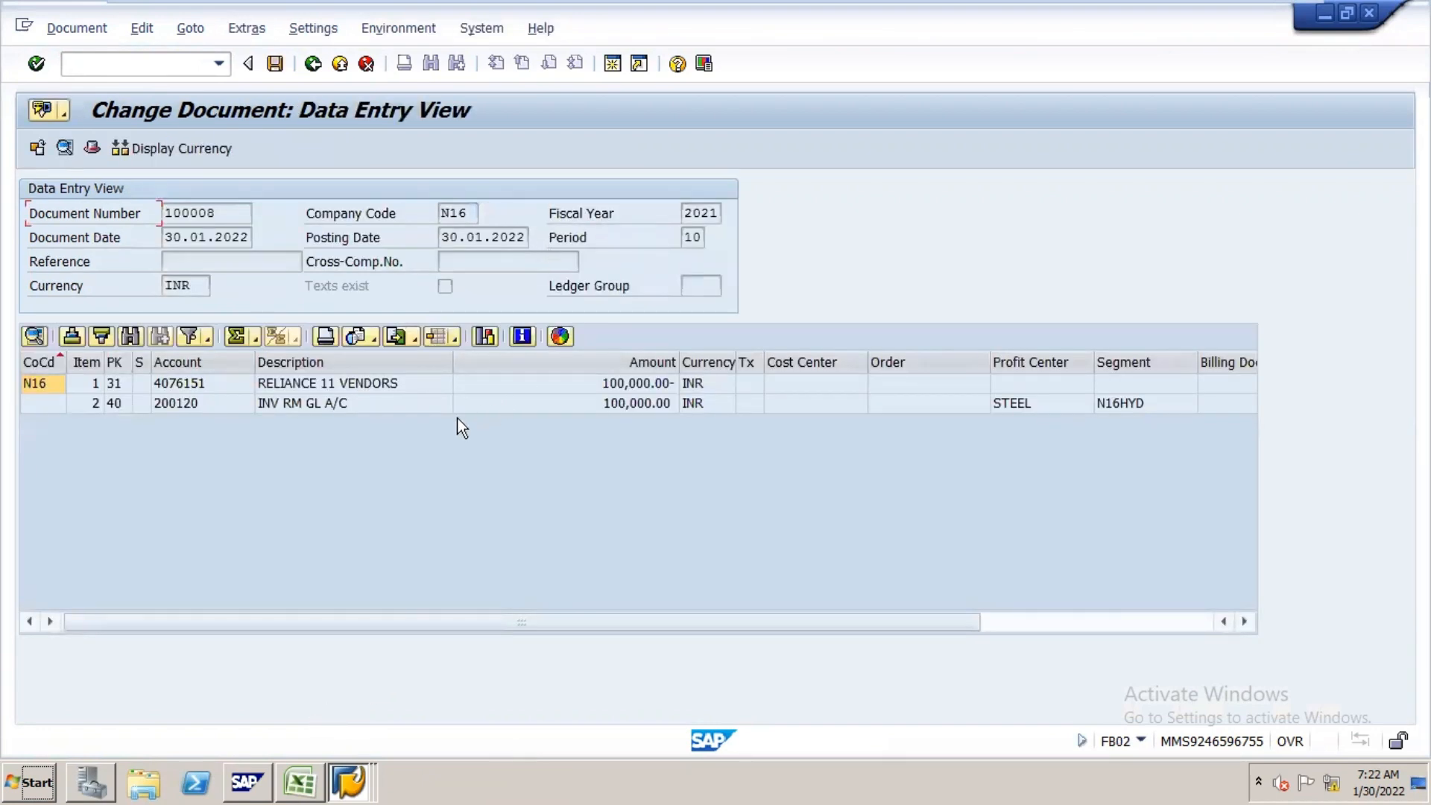
pyautogui.doubleClick(414, 383)
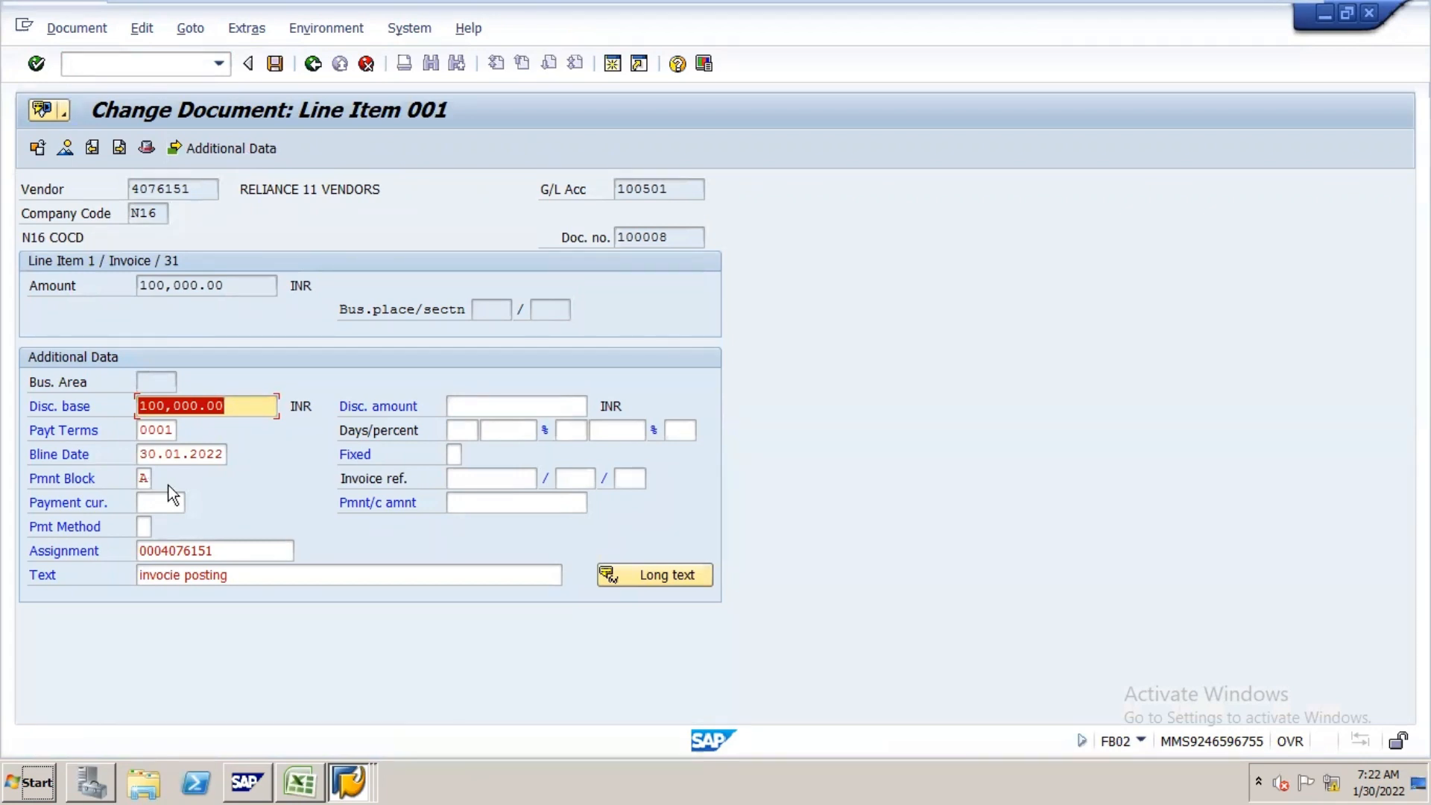
# - Check the Excel notes for the F-59 document number and amount instructions and the payment run step, and return to SAP
pyautogui.click(301, 781)
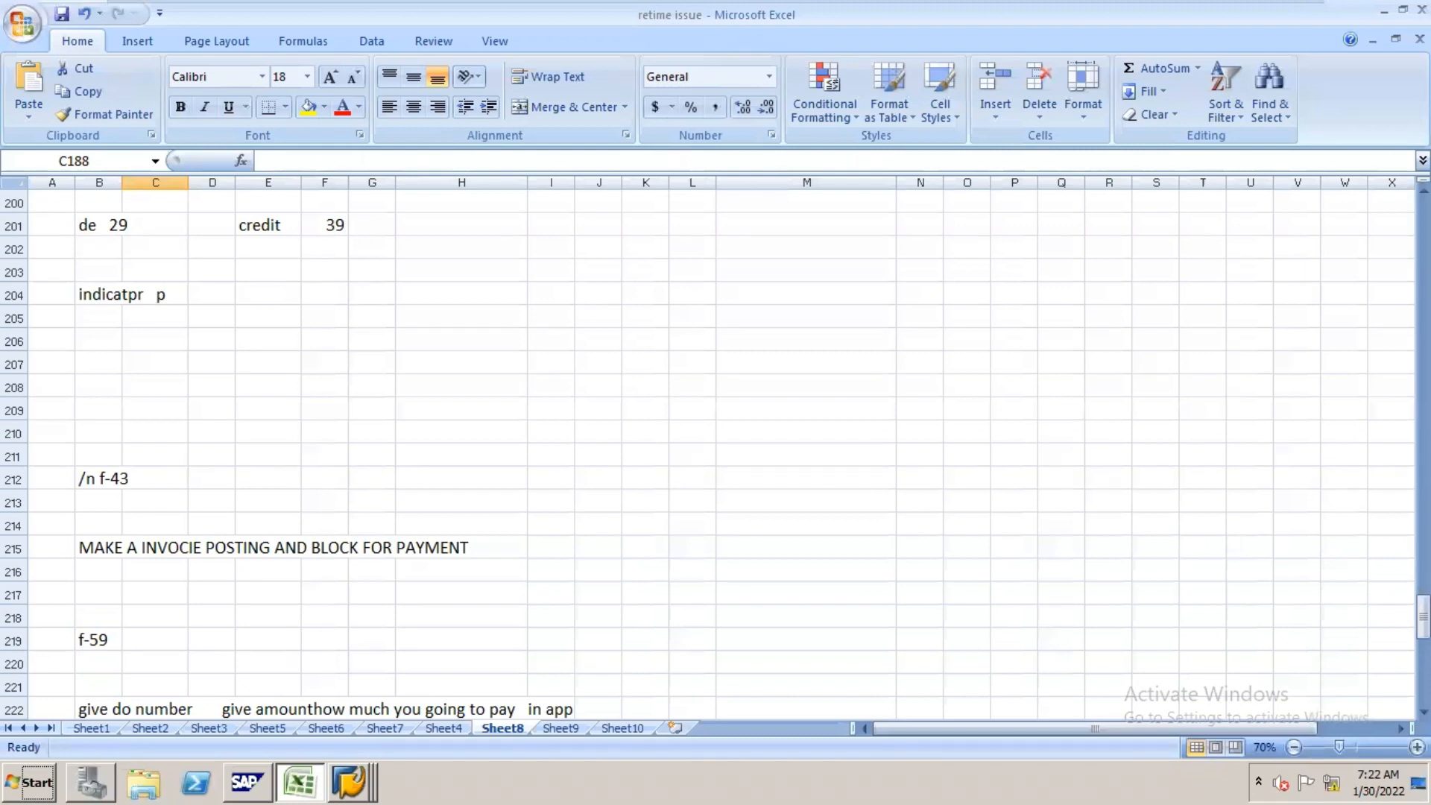
pyautogui.moveTo(1423, 617); pyautogui.dragTo(1423, 630)
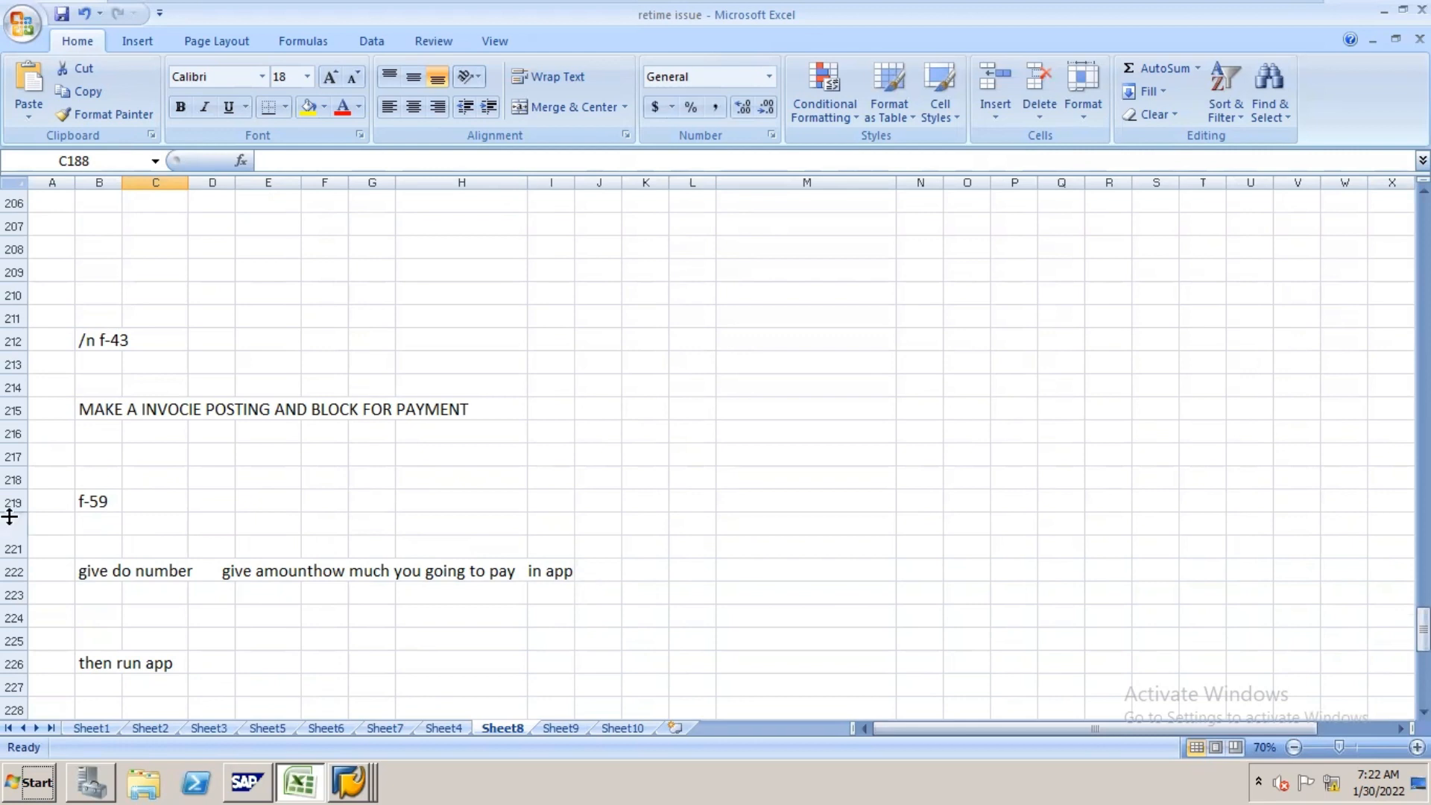
pyautogui.hotkey('alt', 'Tab')
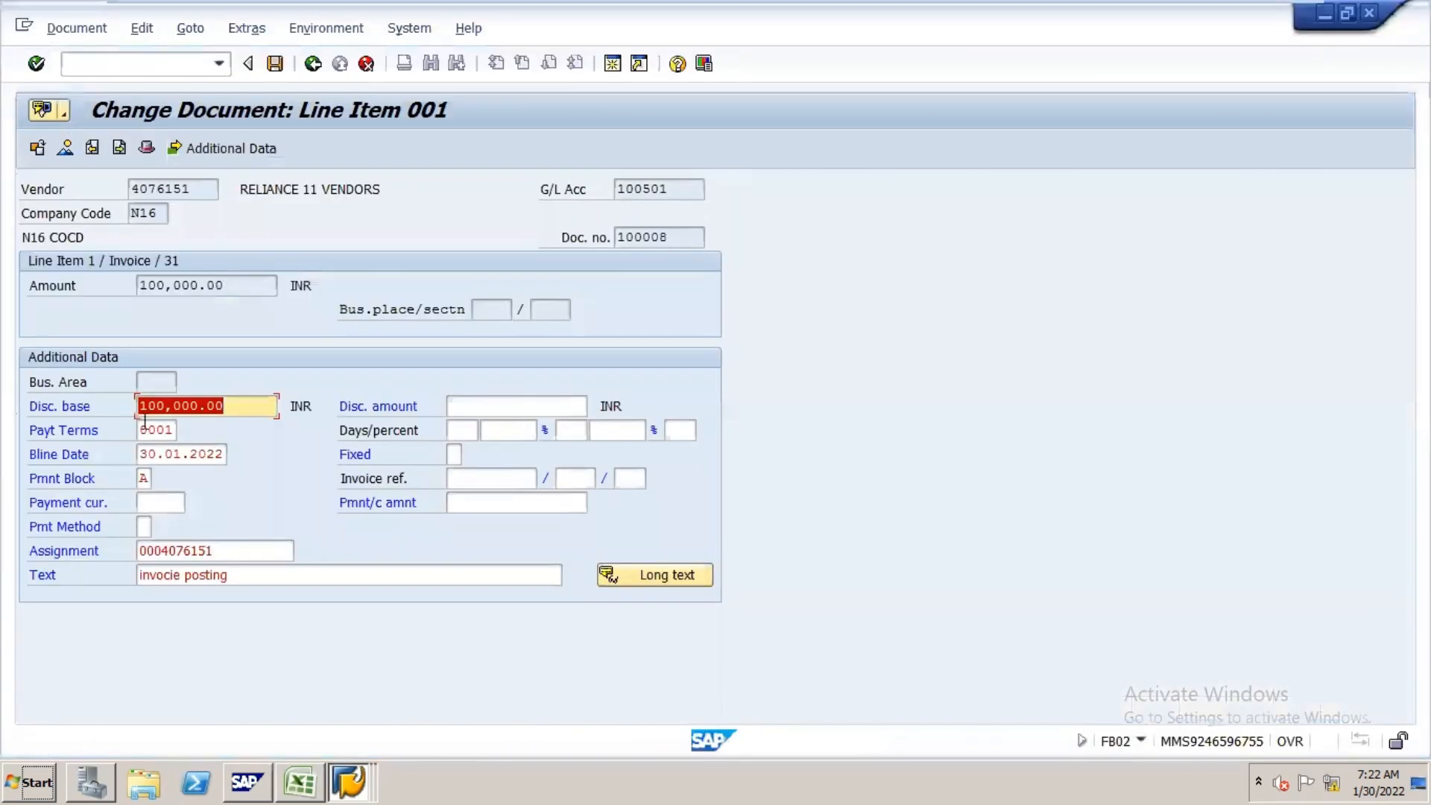
# - Open transaction F-59 and start a payment request for invoice document 100008 in company code N16, fiscal year 2021
pyautogui.click(179, 73)
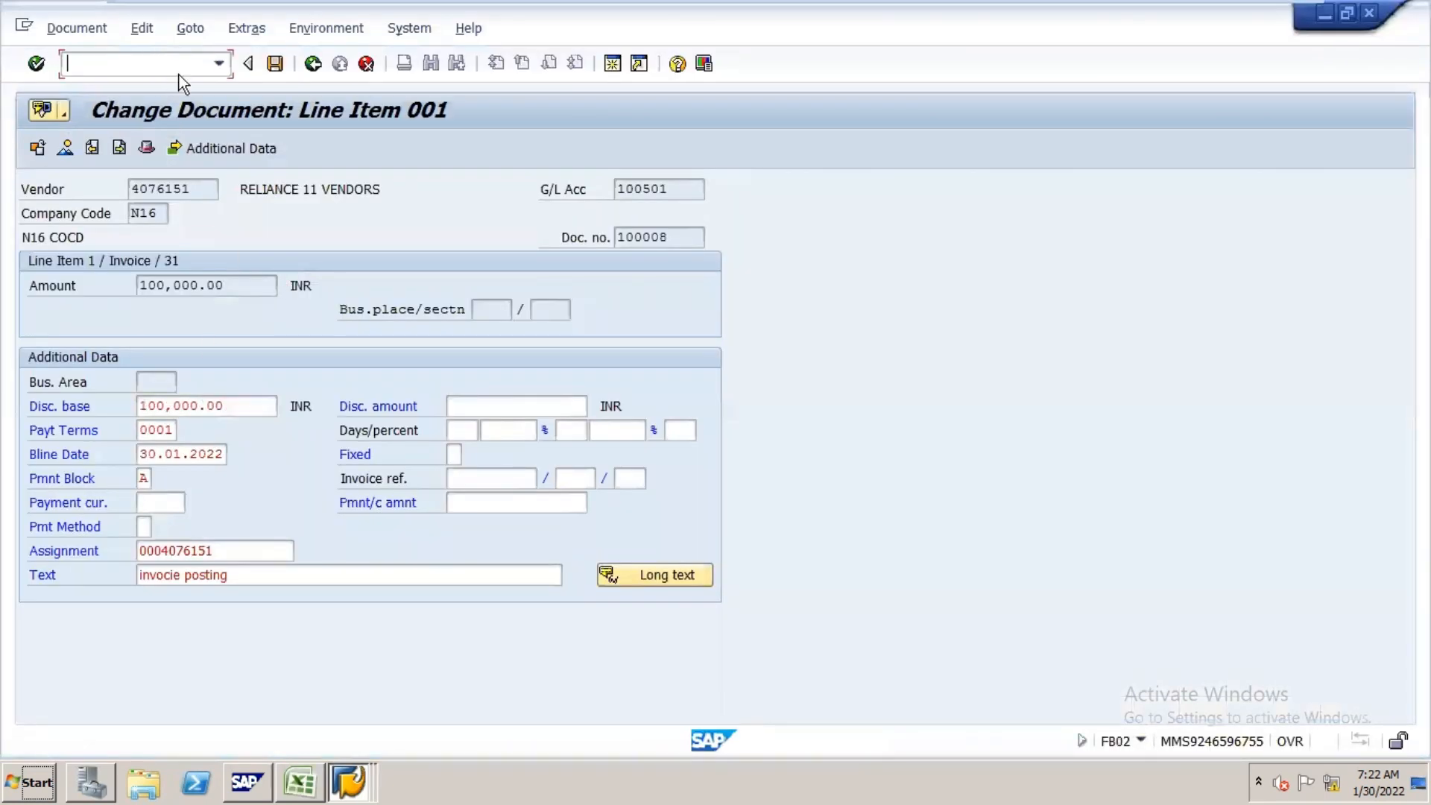
pyautogui.write('/n')
pyautogui.write('fb03')
pyautogui.press('Return')
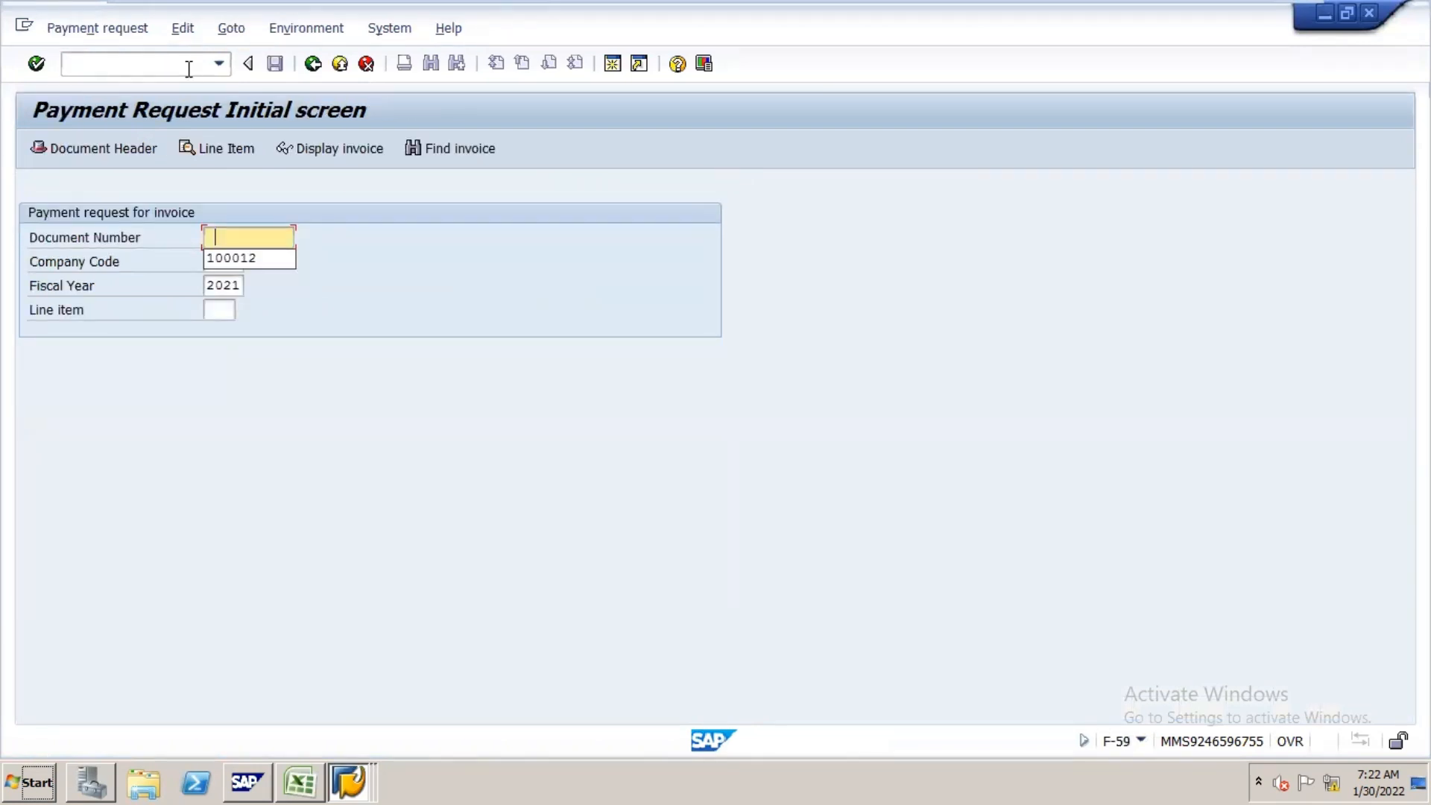
pyautogui.write('100008')
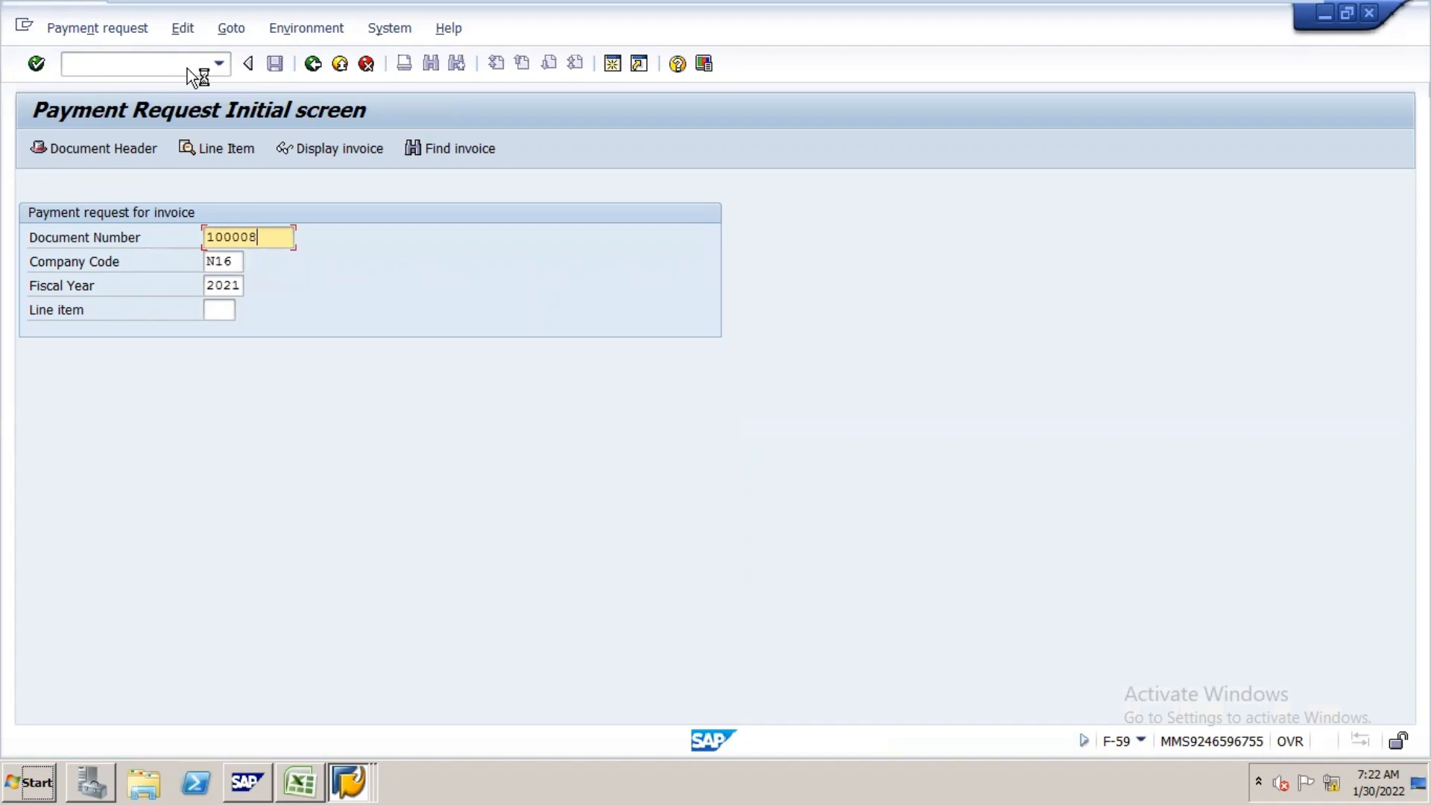
pyautogui.press('Return')
pyautogui.press('Return')
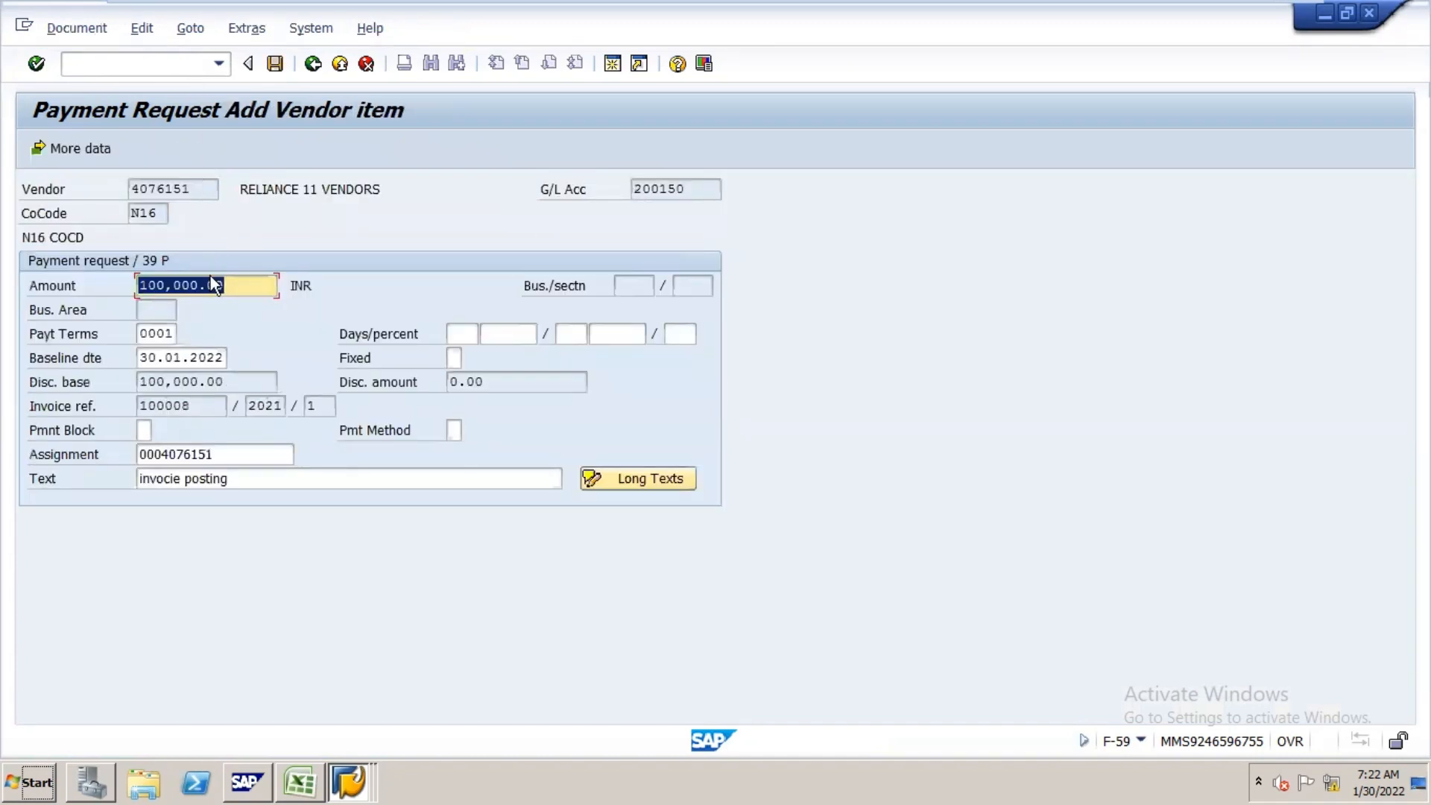
# - Set the payment request amount to 37565 and copy that amount into cell O214 of the Excel notes
pyautogui.moveTo(233, 285); pyautogui.dragTo(125, 285)
pyautogui.write('37565')
pyautogui.moveTo(208, 286); pyautogui.dragTo(11, 295)
pyautogui.hotkey('ctrl', 'c')
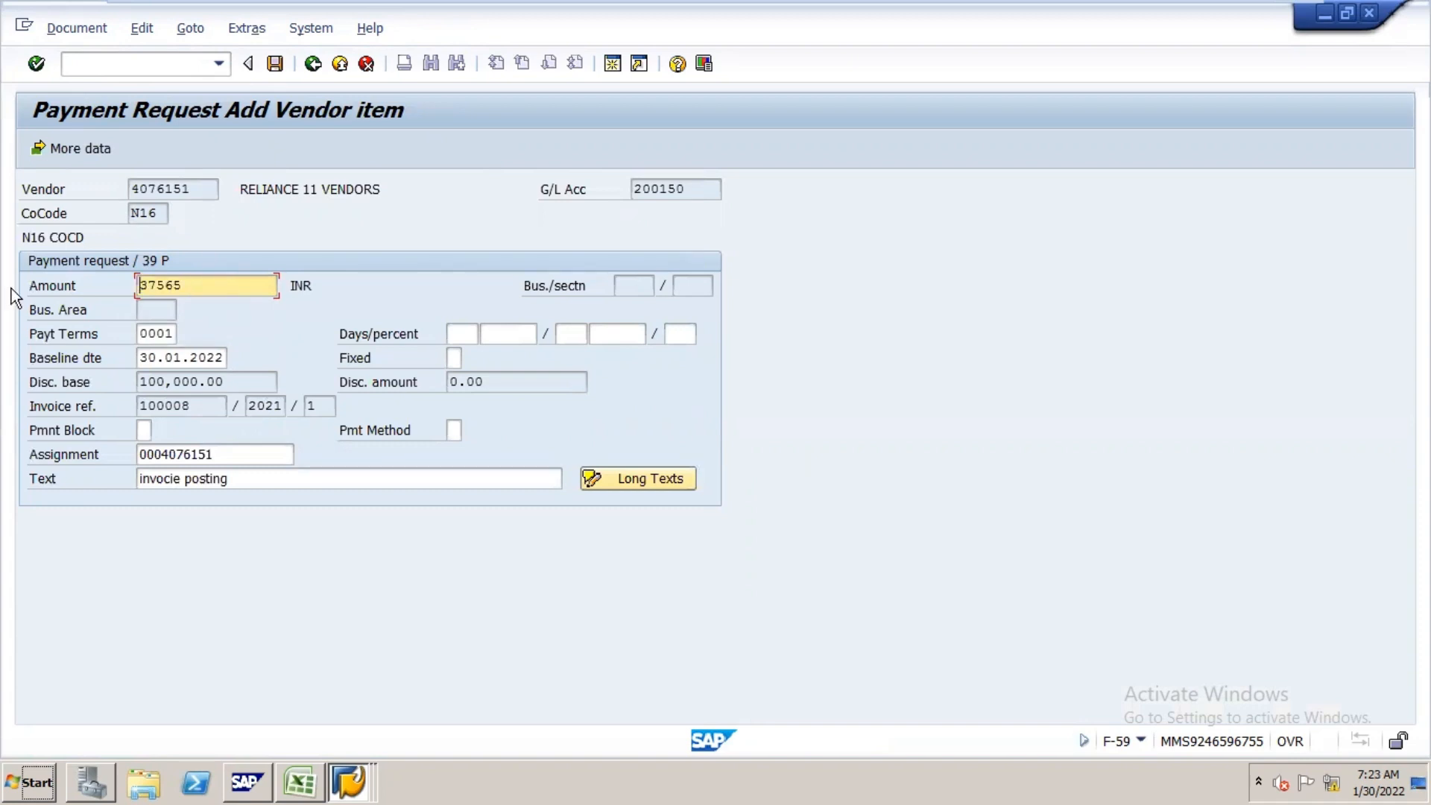
pyautogui.click(300, 779)
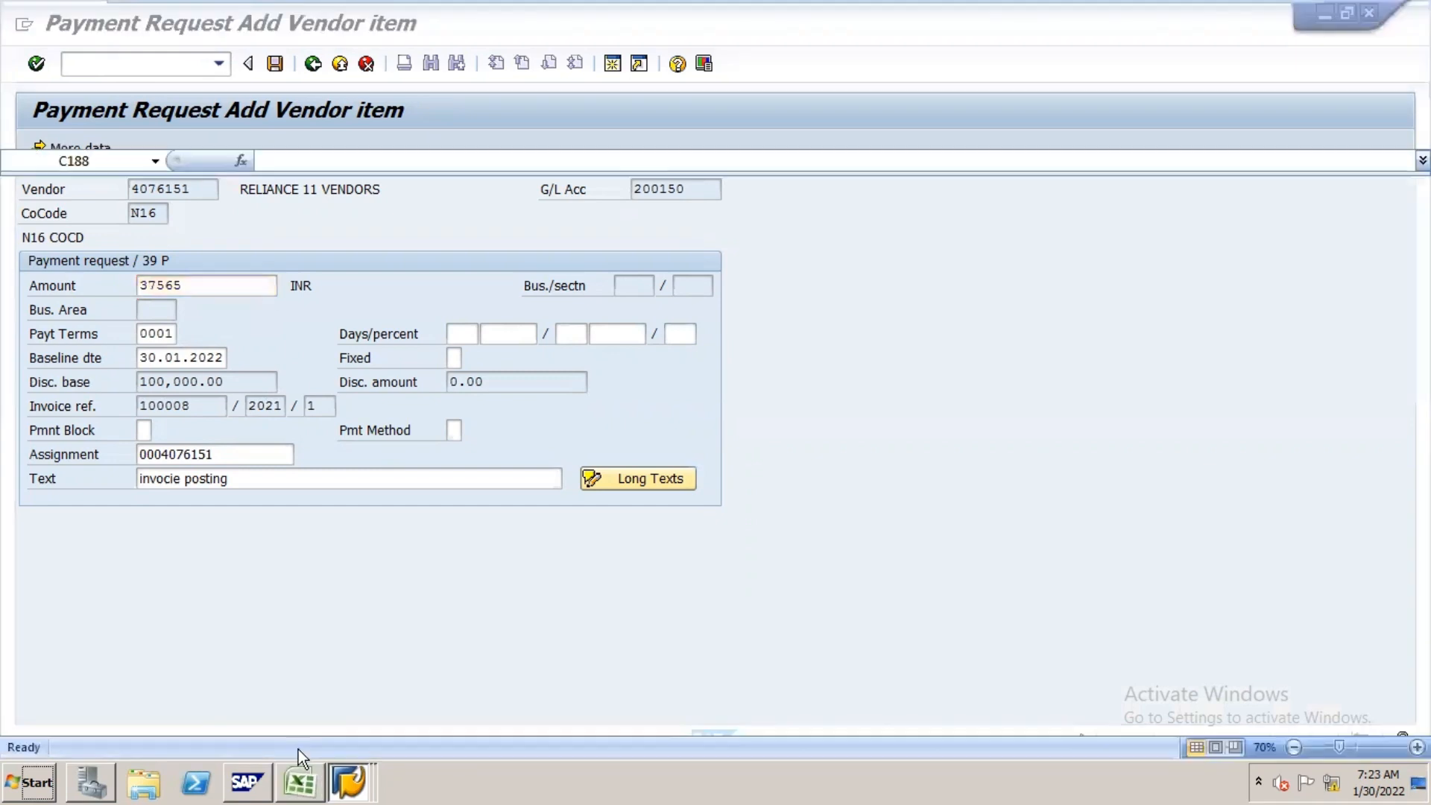
pyautogui.click(951, 386)
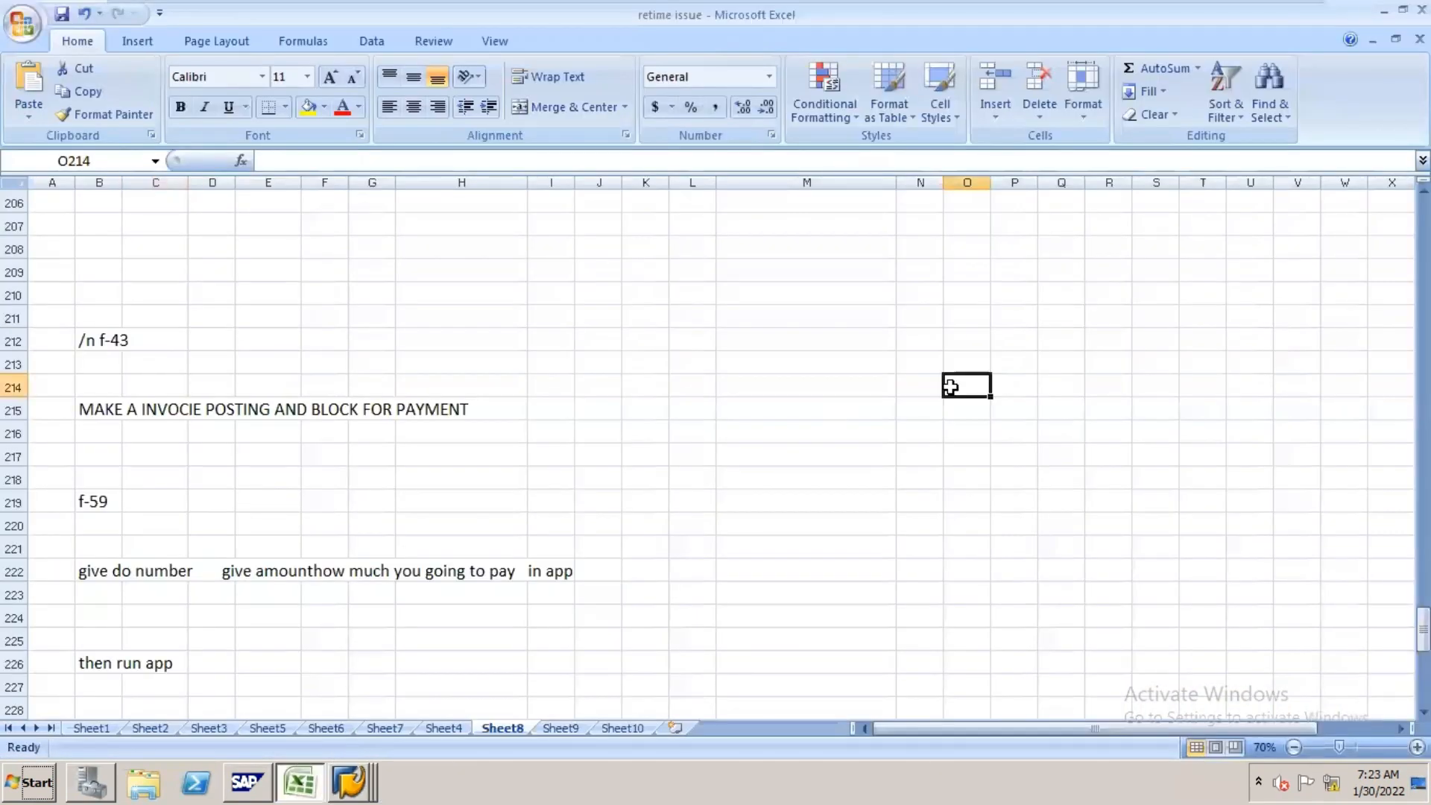
pyautogui.hotkey('ctrl', 'v')
pyautogui.hotkey('alt', 'Tab')
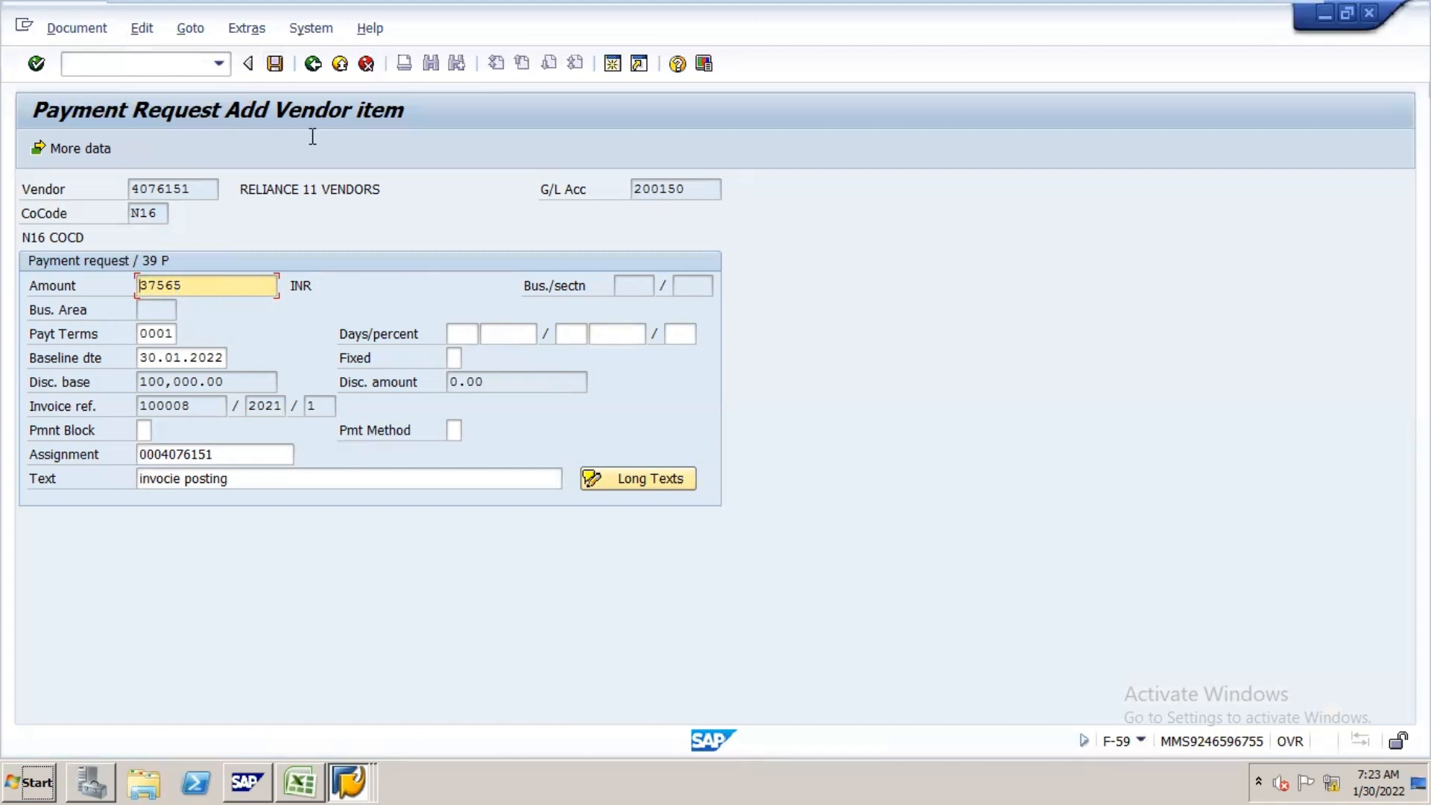
# - Post the payment request and open the automatic payment transaction F110
pyautogui.click(282, 67)
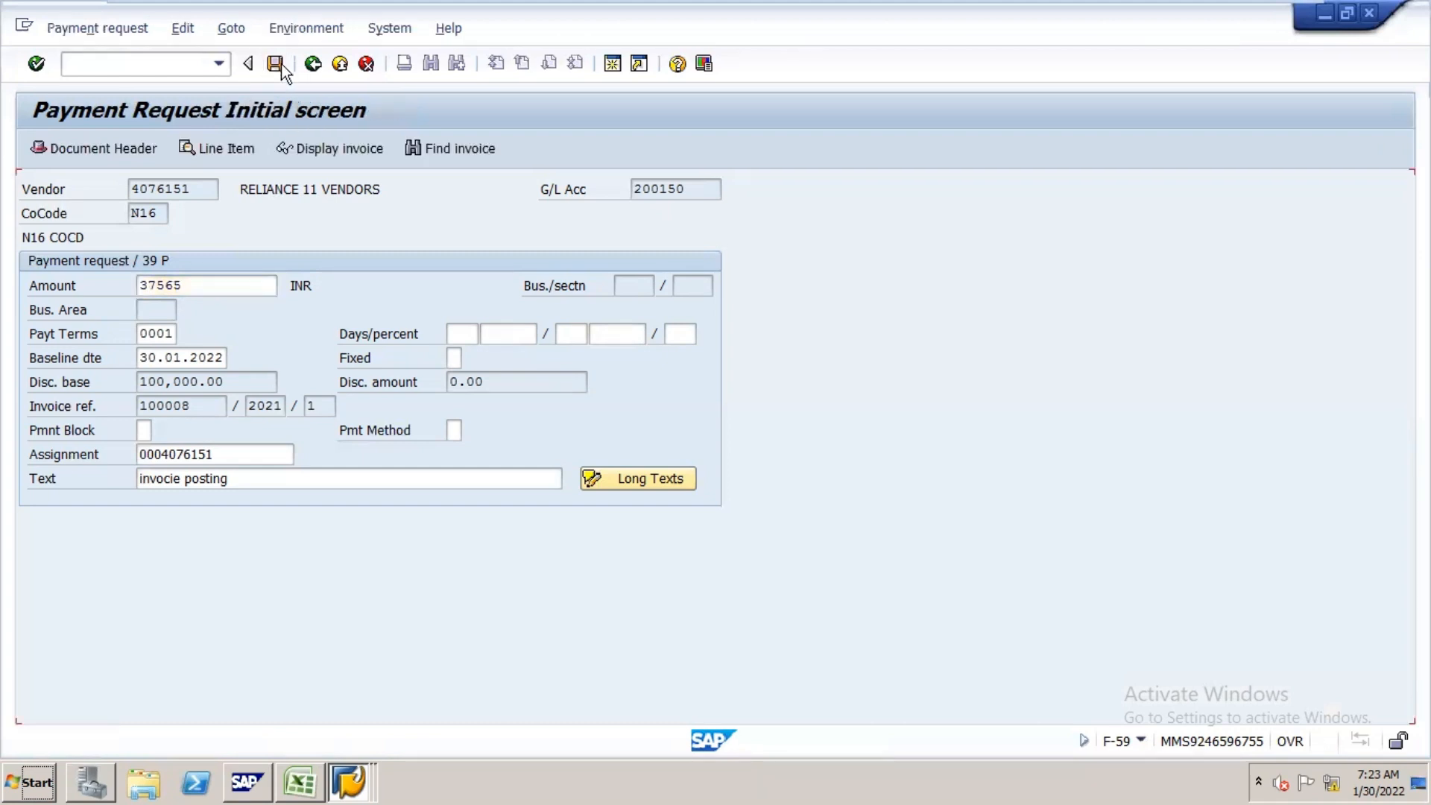
pyautogui.click(193, 67)
pyautogui.write('/nf11')
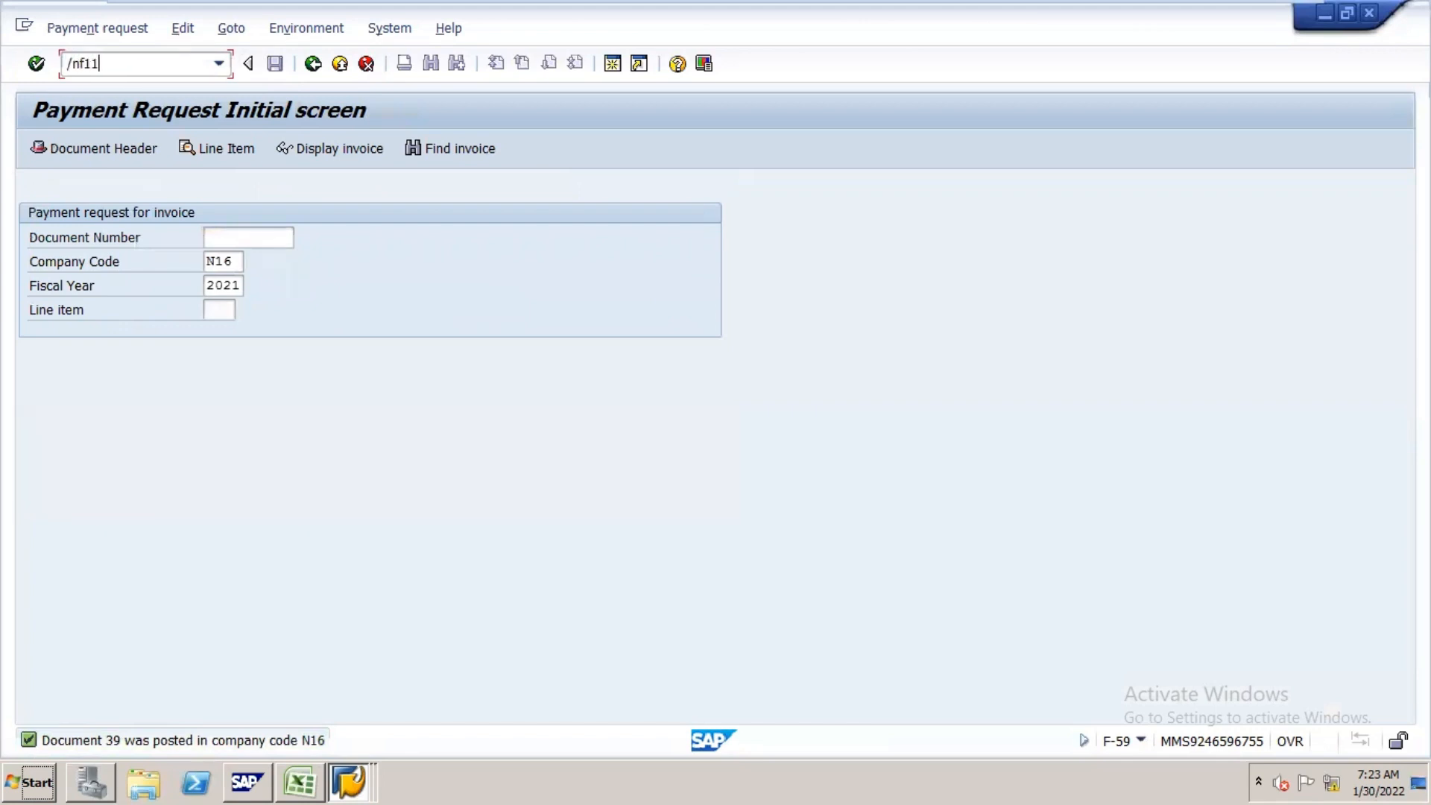
pyautogui.press('Return')
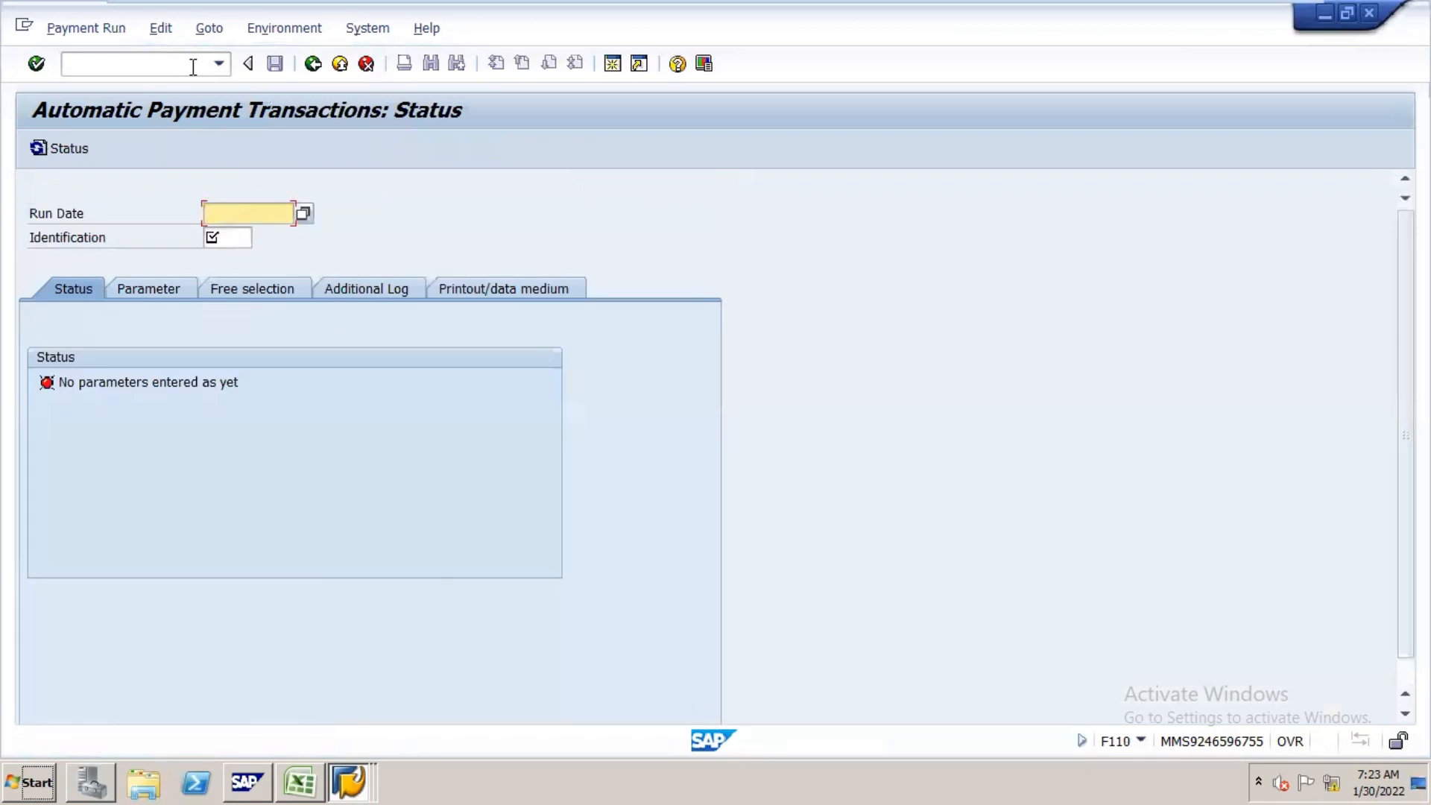
# - Set the payment run's run date to 30.01.2021 and its identification to n16
pyautogui.write('30.01.2021')
pyautogui.press('Tab')
pyautogui.write('a')
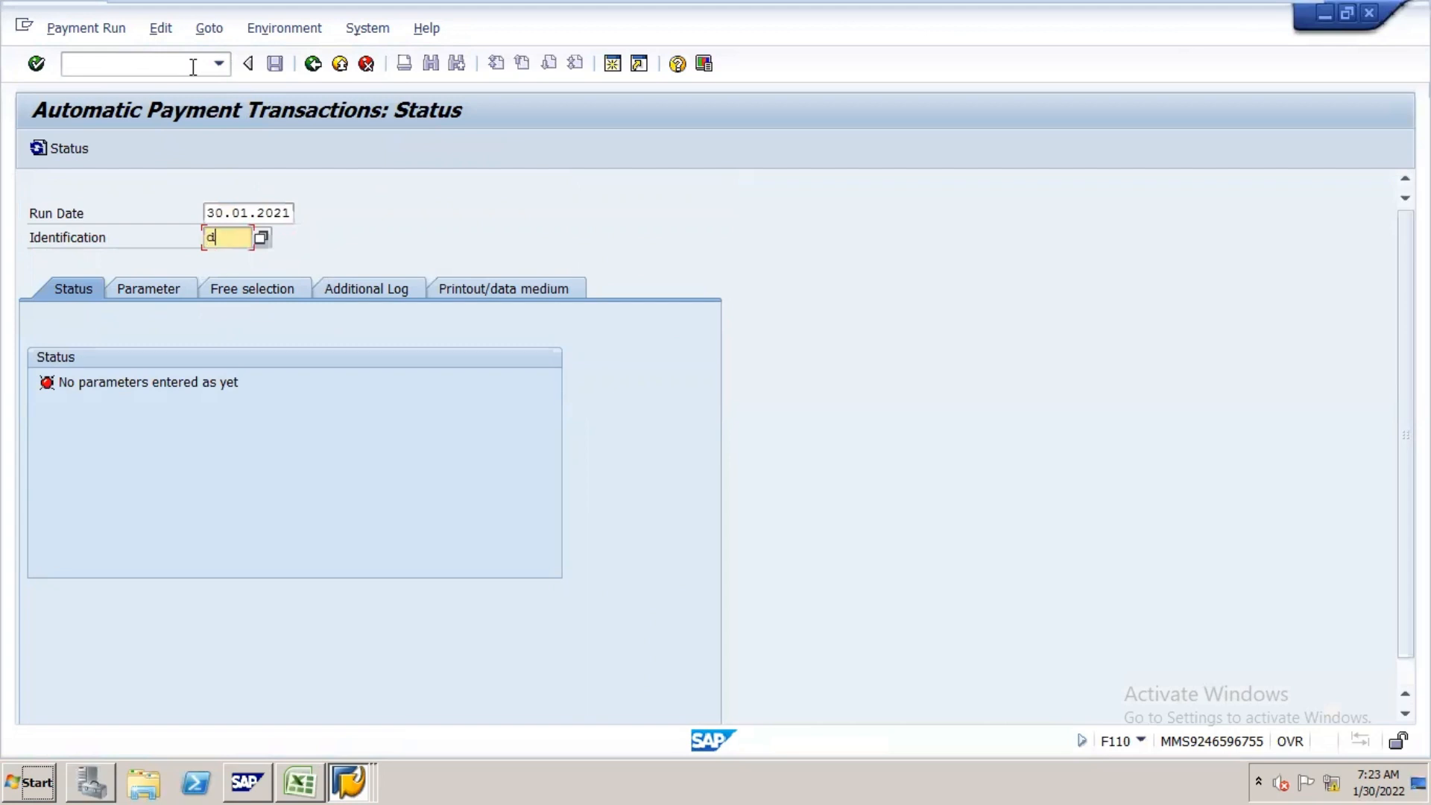
pyautogui.press('BackSpace')
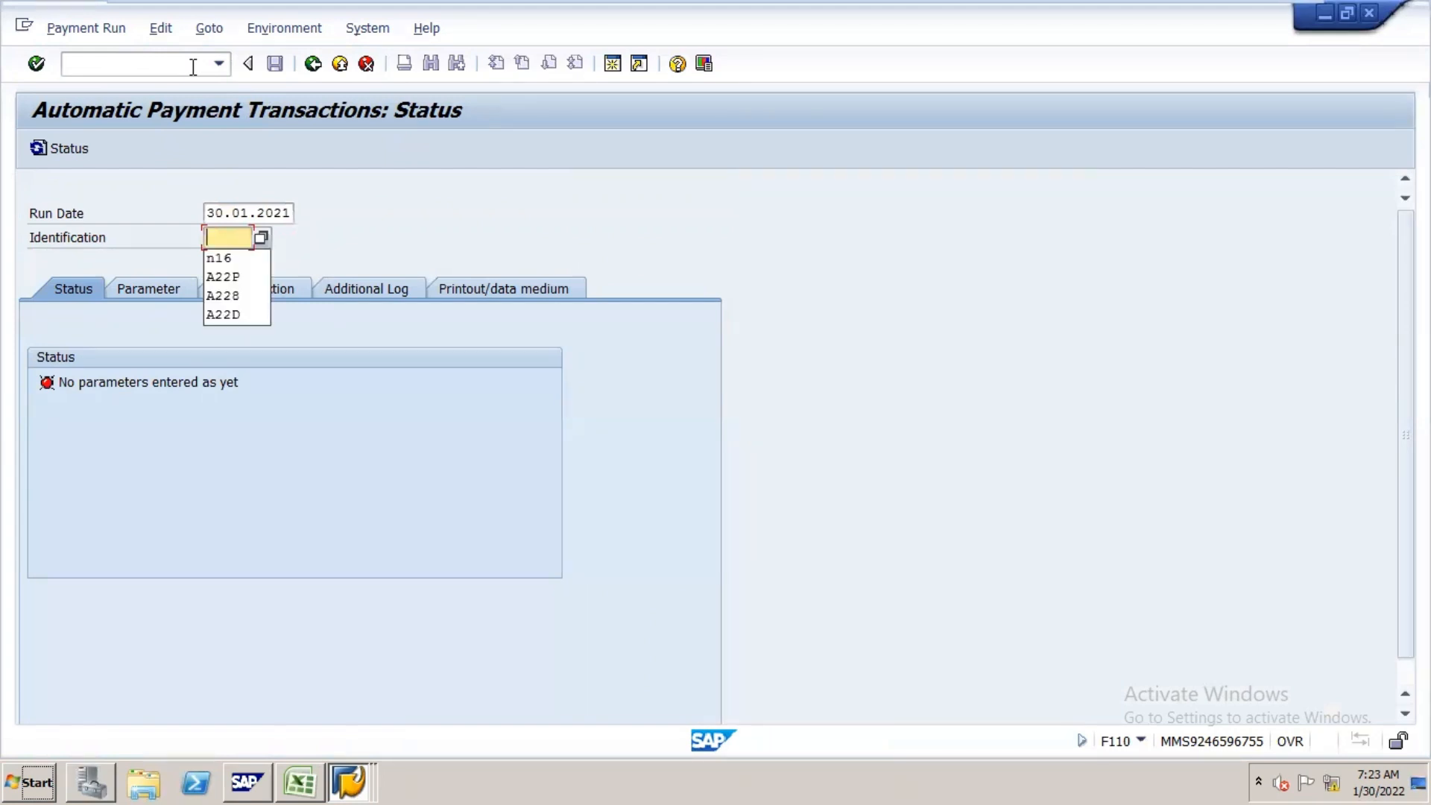
pyautogui.press('Down')
pyautogui.press('Return')
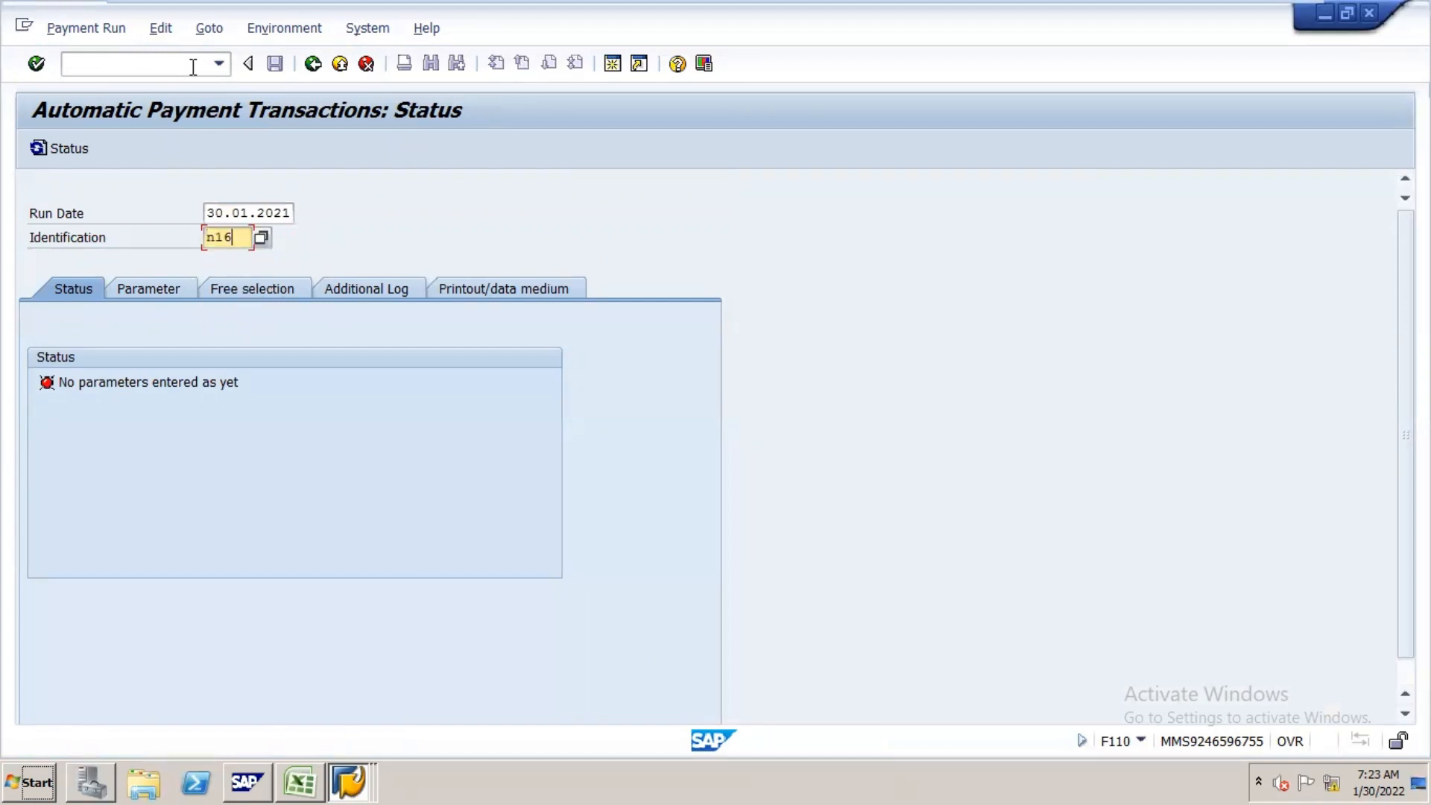
# - In the run parameters, enter company code n16, payment method ~ and next payment date 10.02.2022
pyautogui.click(135, 283)
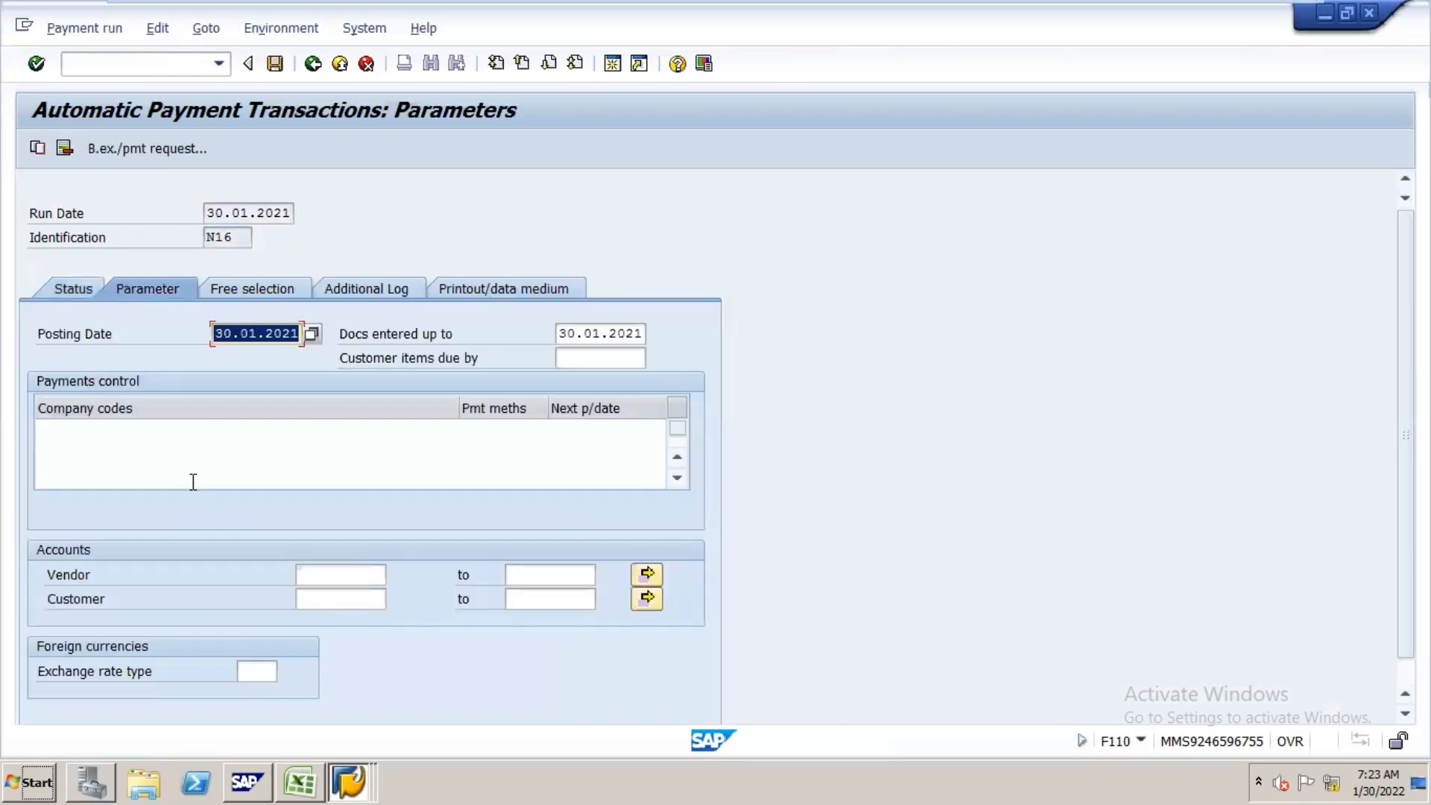
pyautogui.click(350, 433)
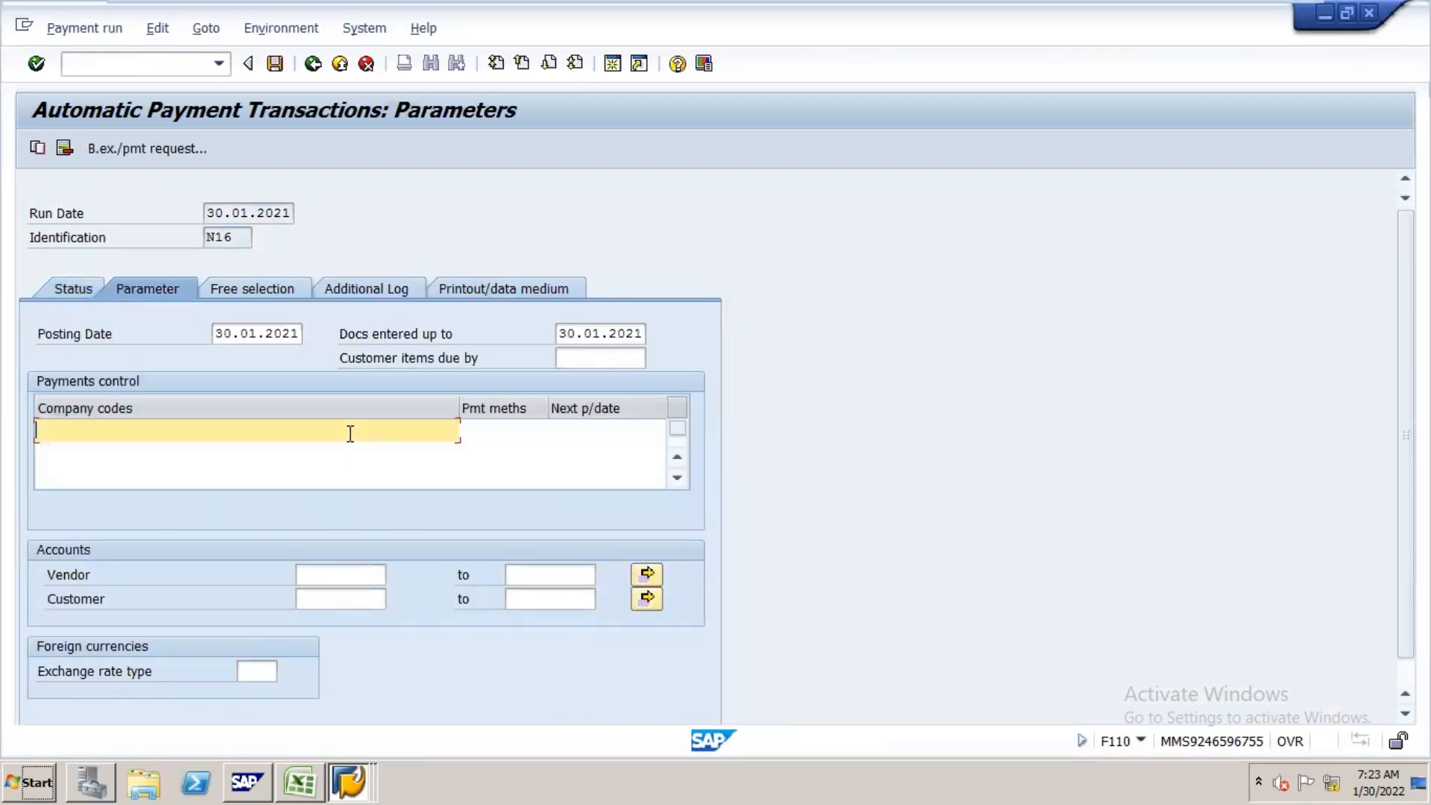
pyautogui.press('Down')
pyautogui.press('Tab')
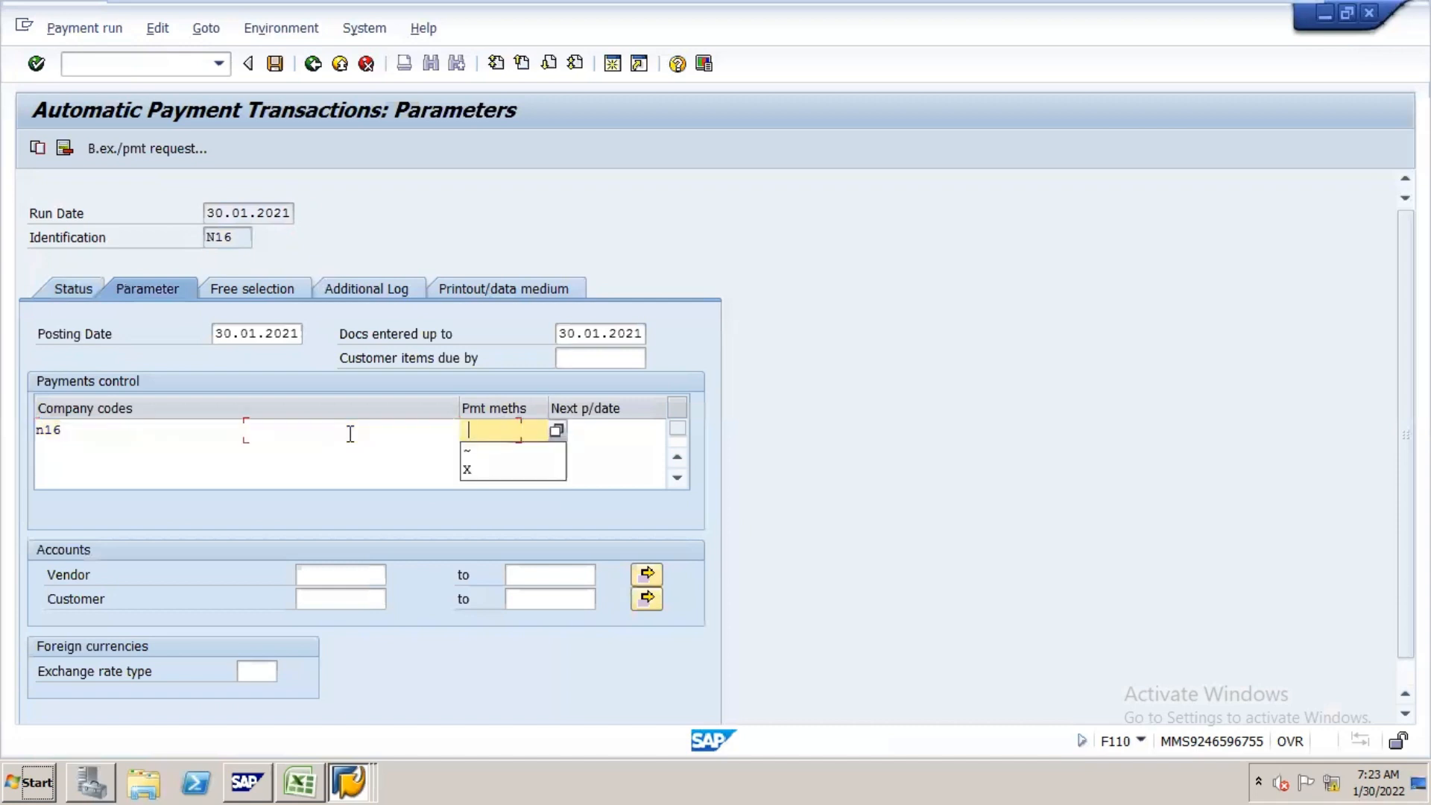
pyautogui.press('Down')
pyautogui.press('Tab')
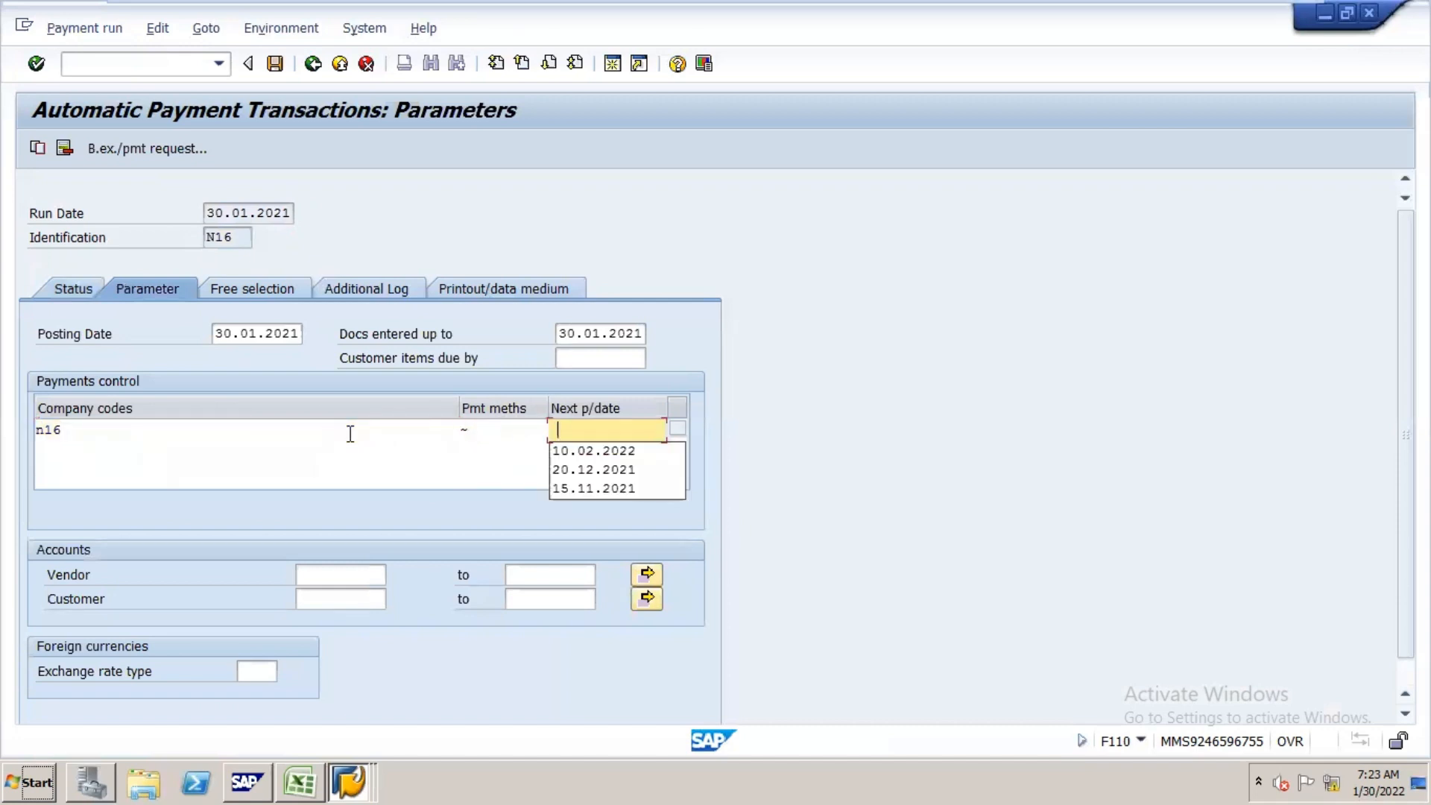
pyautogui.press('Down')
pyautogui.press('Return')
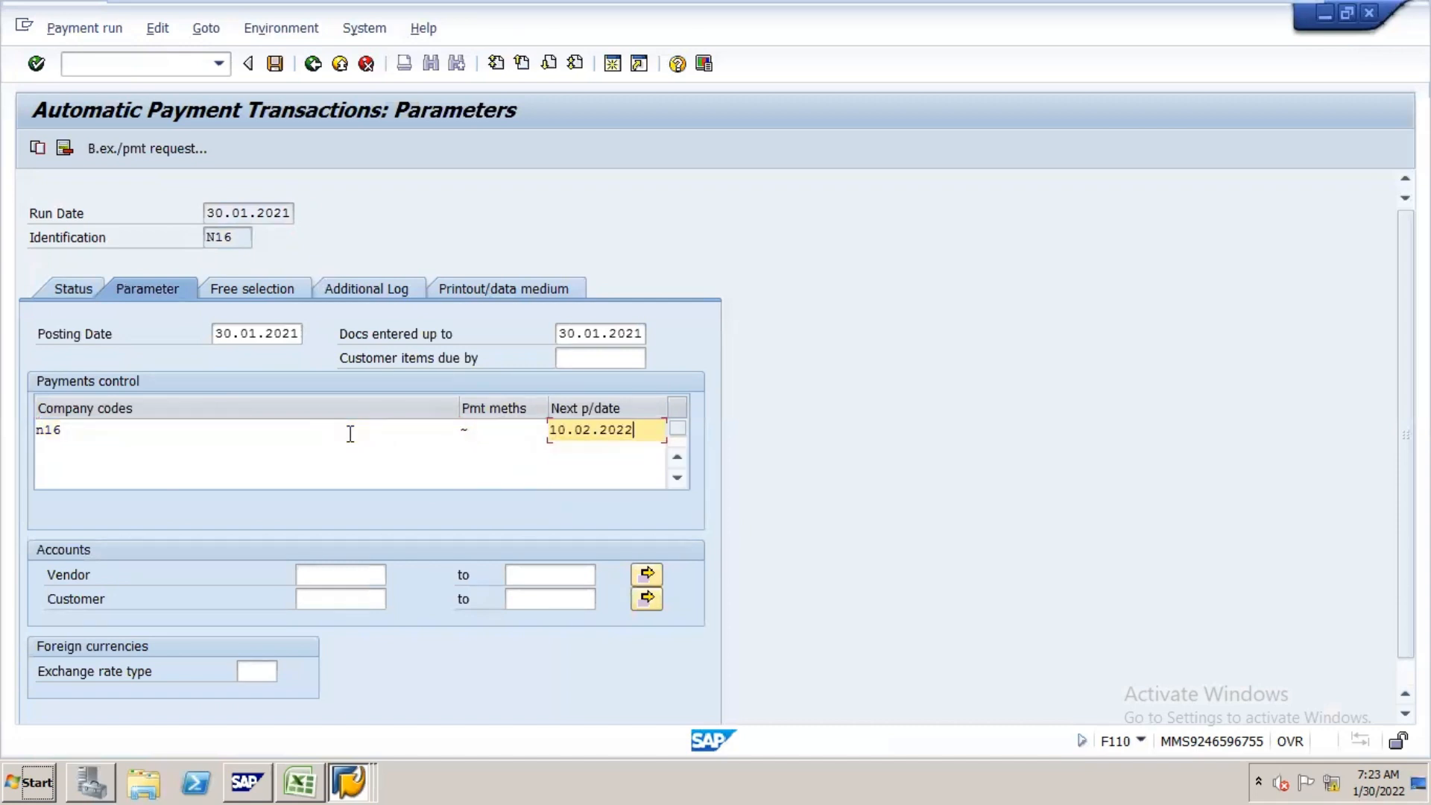
# - Look up the vendors of company code N16 and pick the RELIANCE 11 VENDORS account for the payment run
pyautogui.click(365, 575)
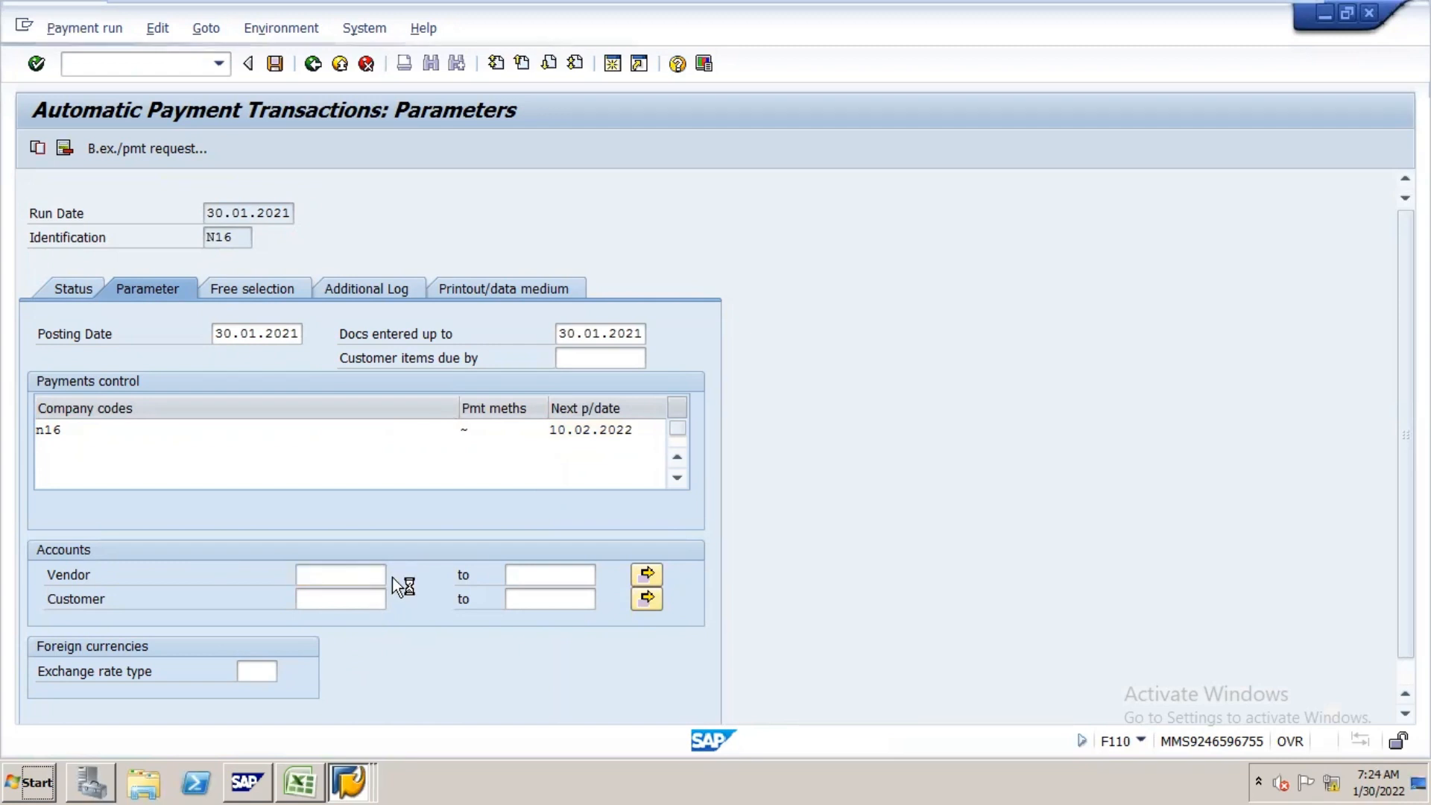
pyautogui.write('IN')
pyautogui.press('Return')
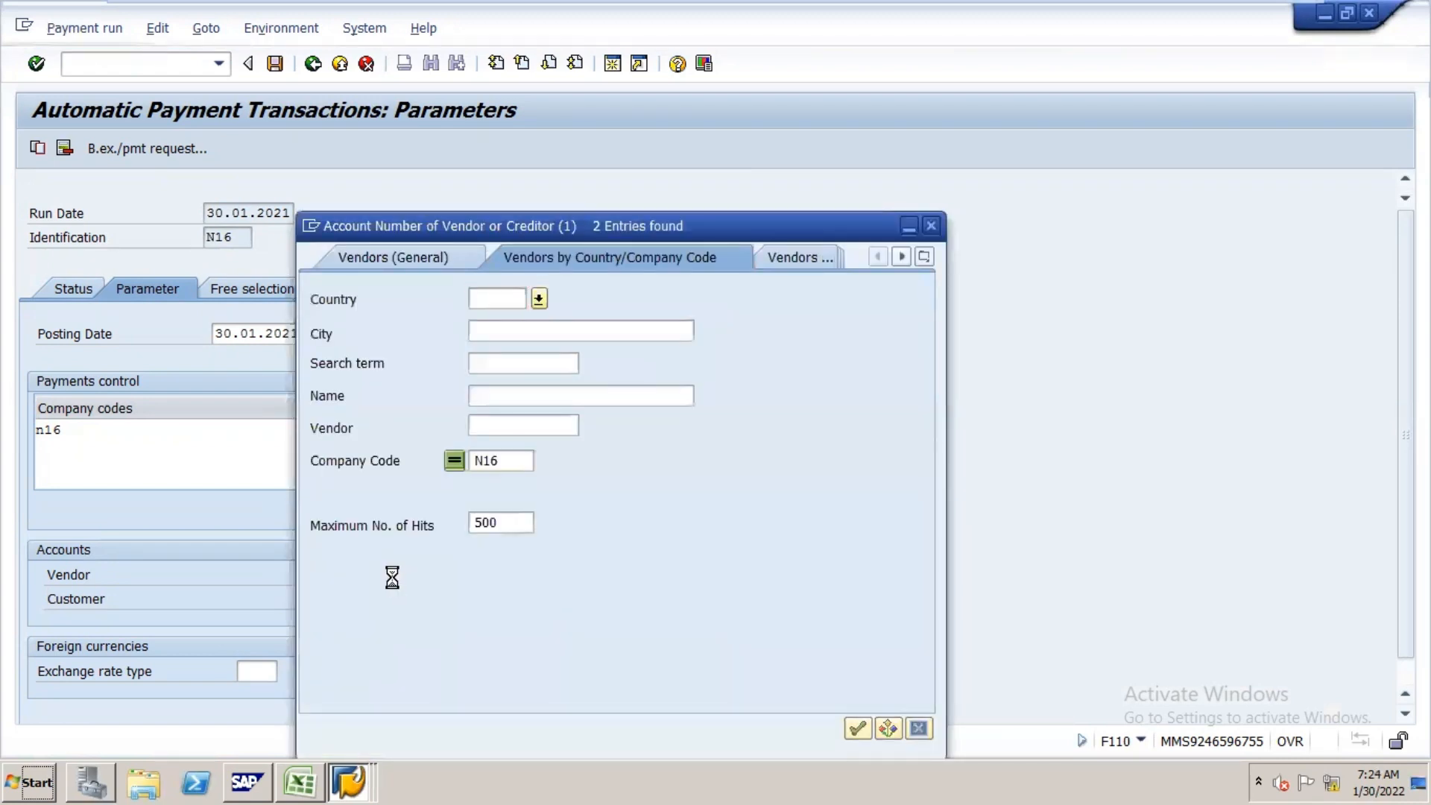
pyautogui.press('Down')
pyautogui.press('Return')
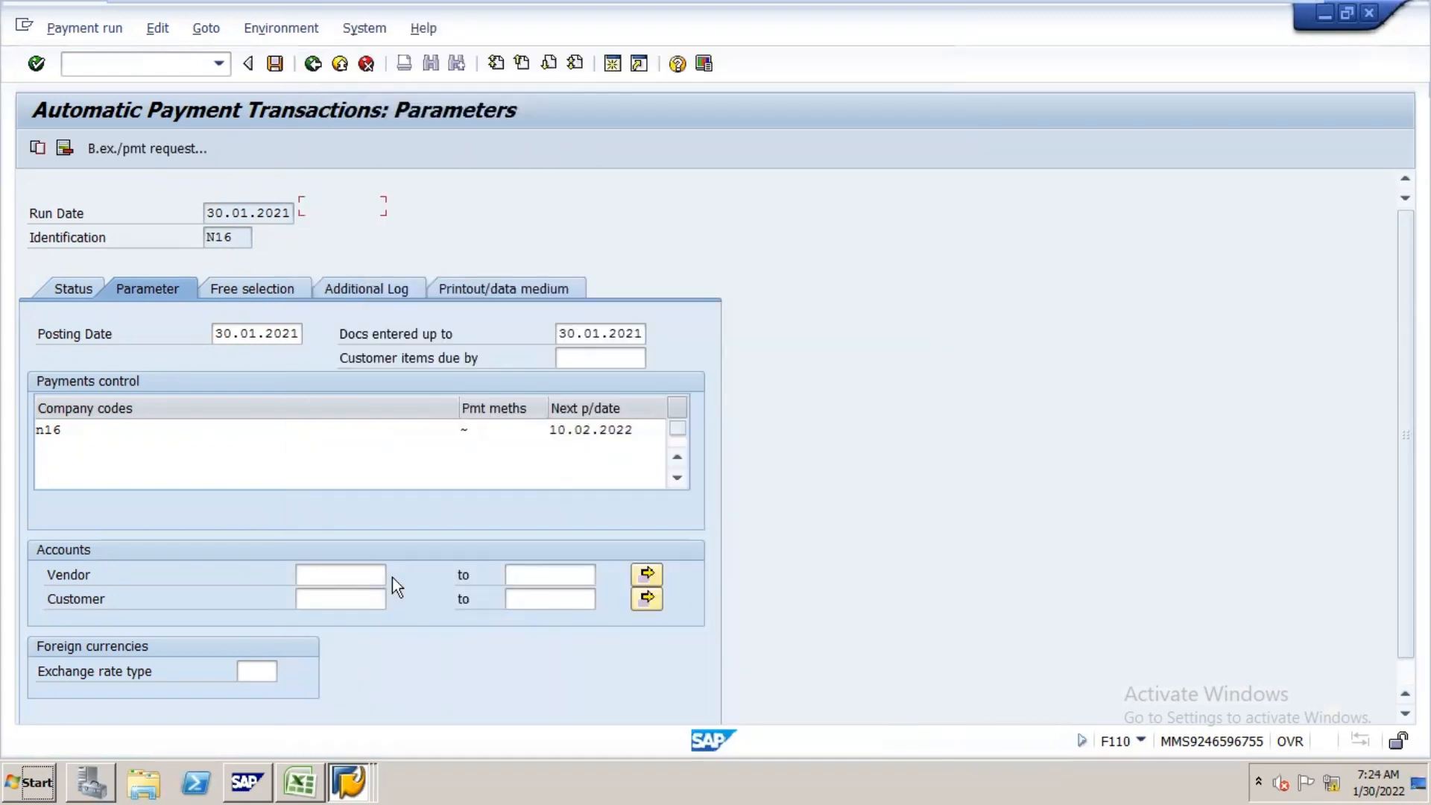
# - Set the payment run's posting date to 30.01.2022 and save the parameters
pyautogui.click(275, 66)
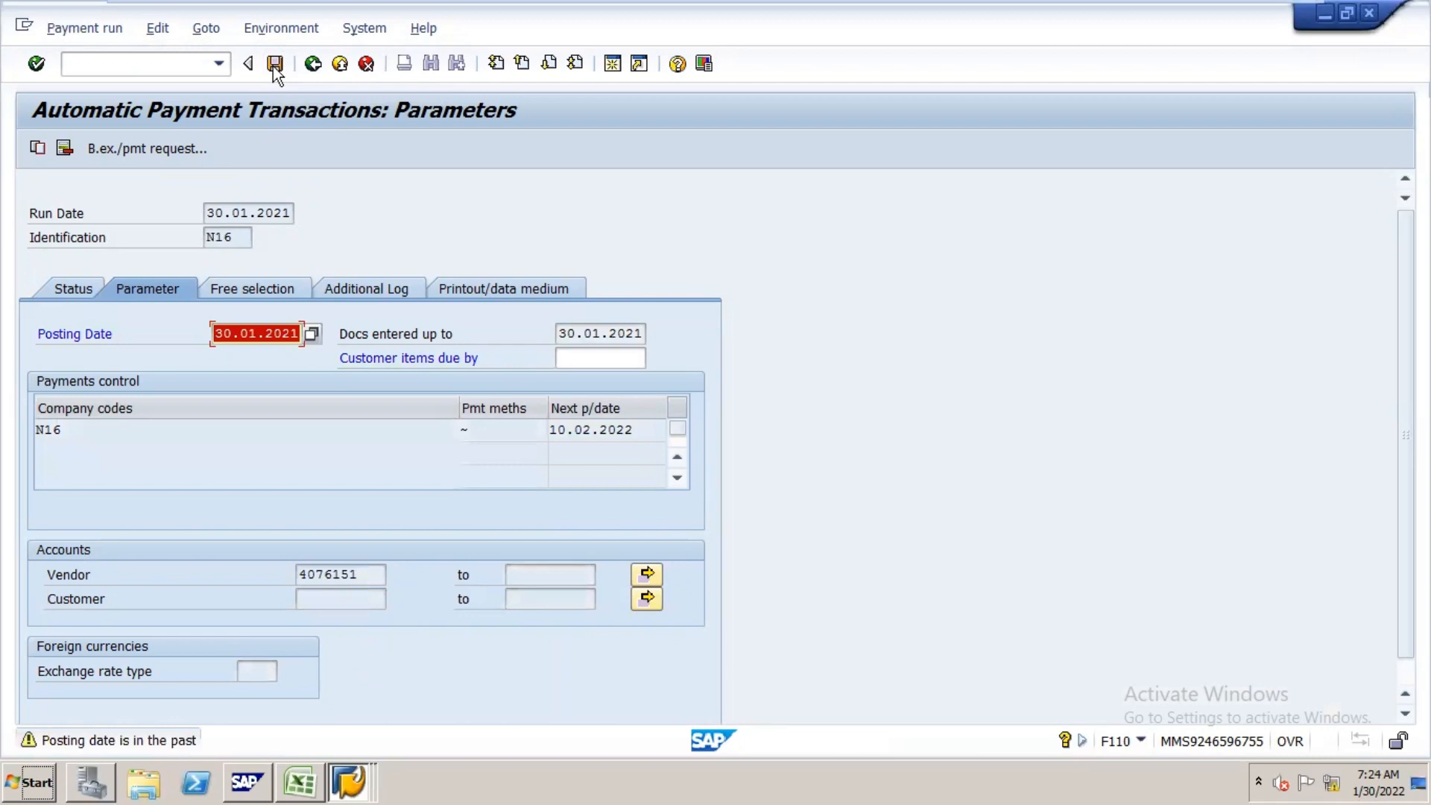
pyautogui.write('30.')
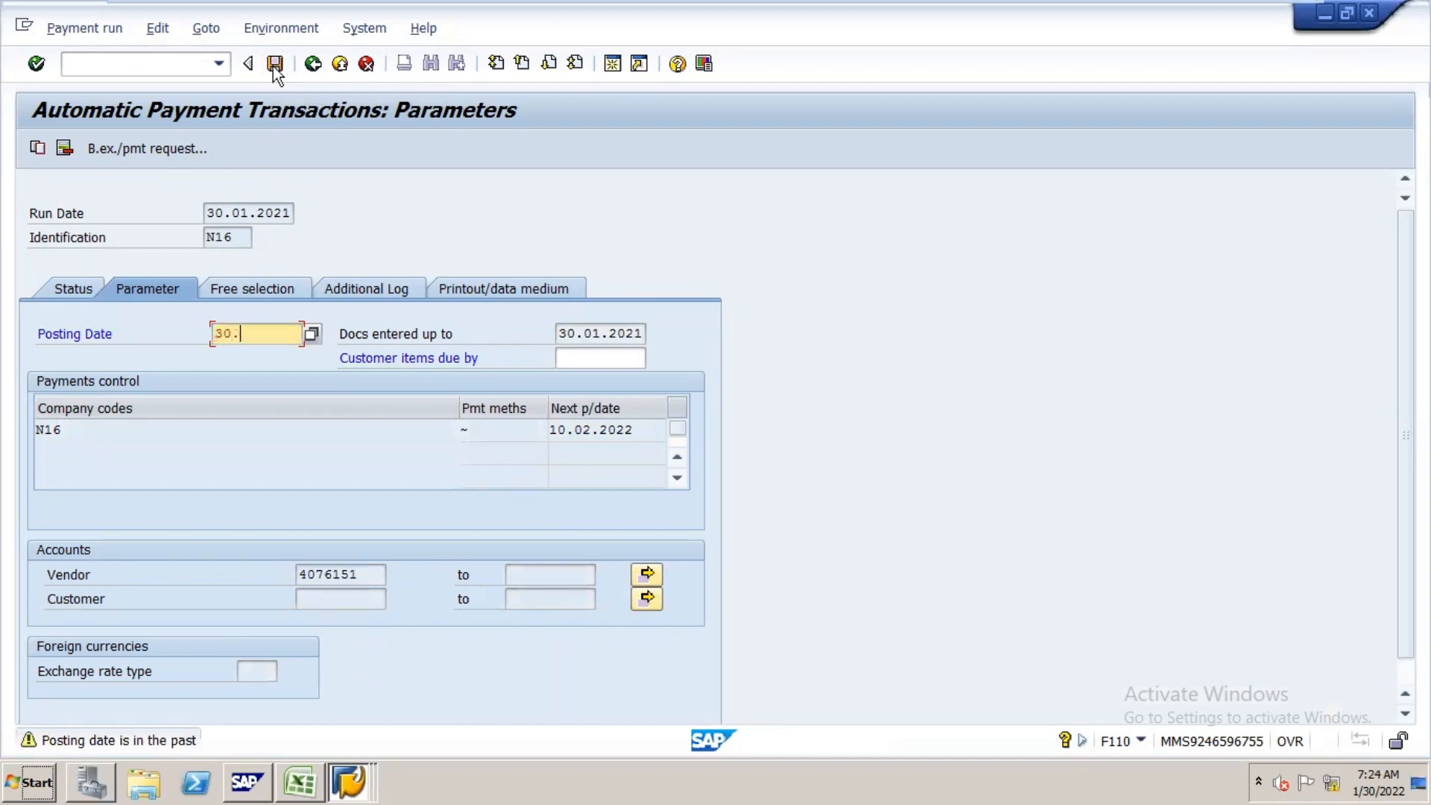
pyautogui.write('01.2022')
pyautogui.click(274, 66)
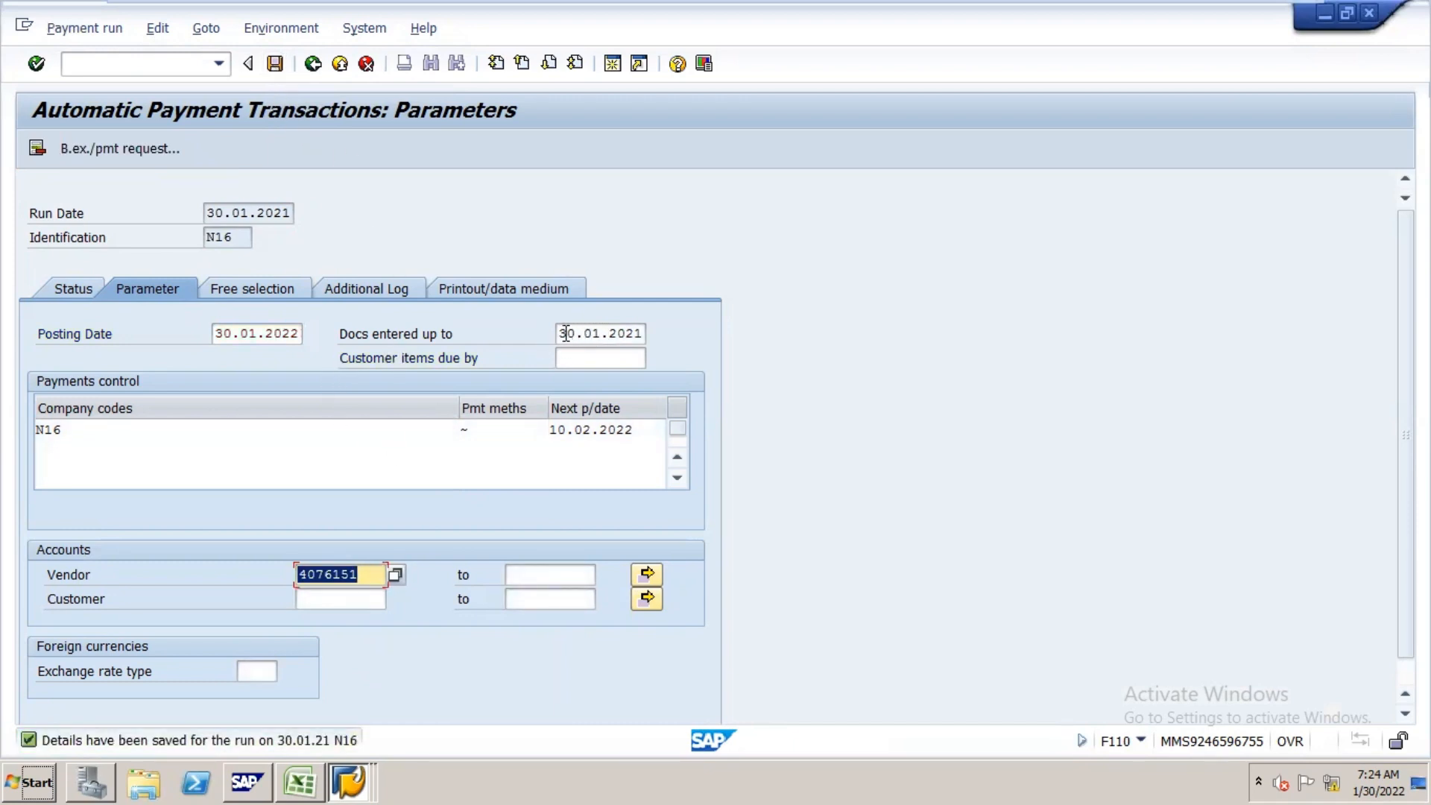
# - Set the run's documents-entered-up-to date to 30.01.2022 and save the parameters again
pyautogui.doubleClick(589, 333)
pyautogui.write('3')
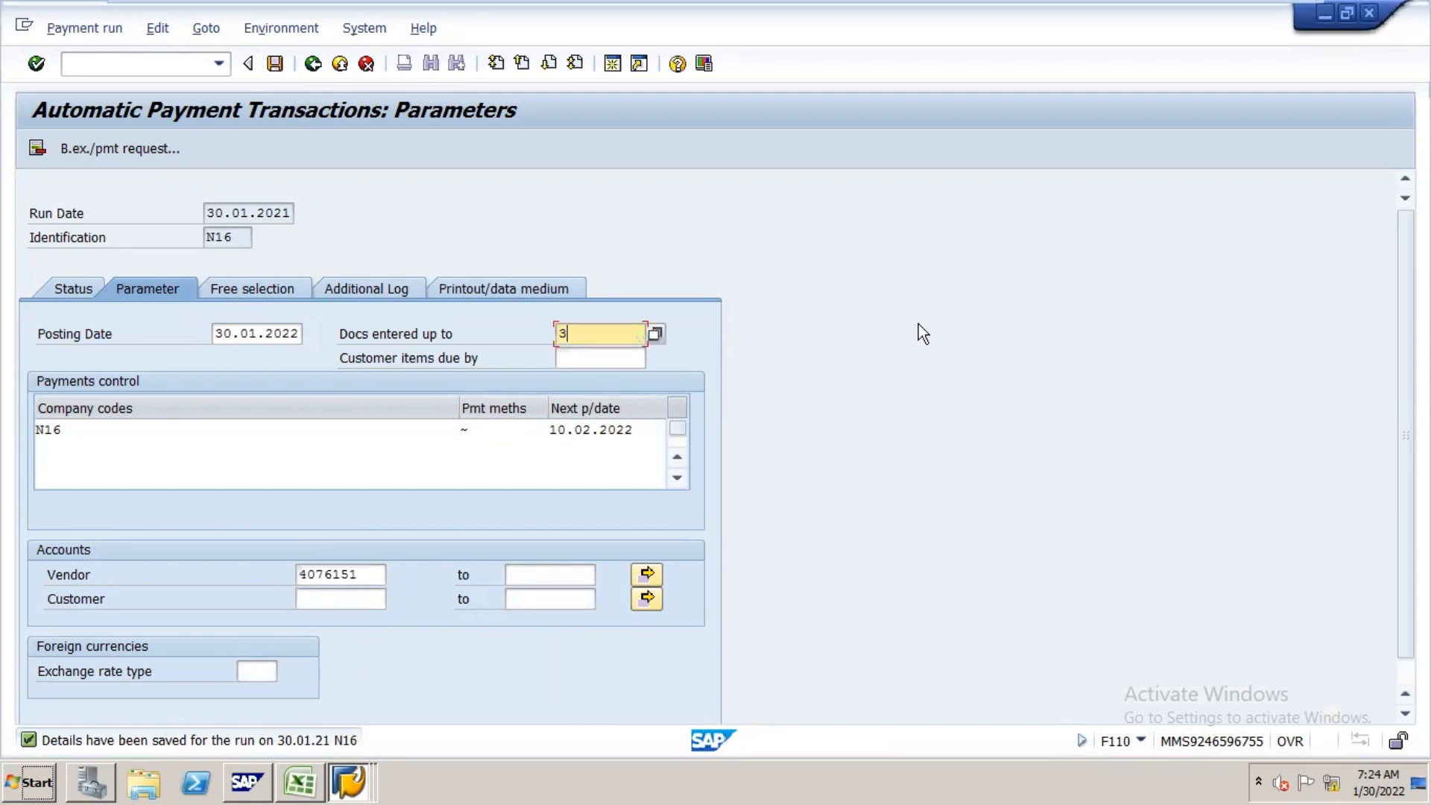
pyautogui.write('0.01.2022')
pyautogui.click(275, 63)
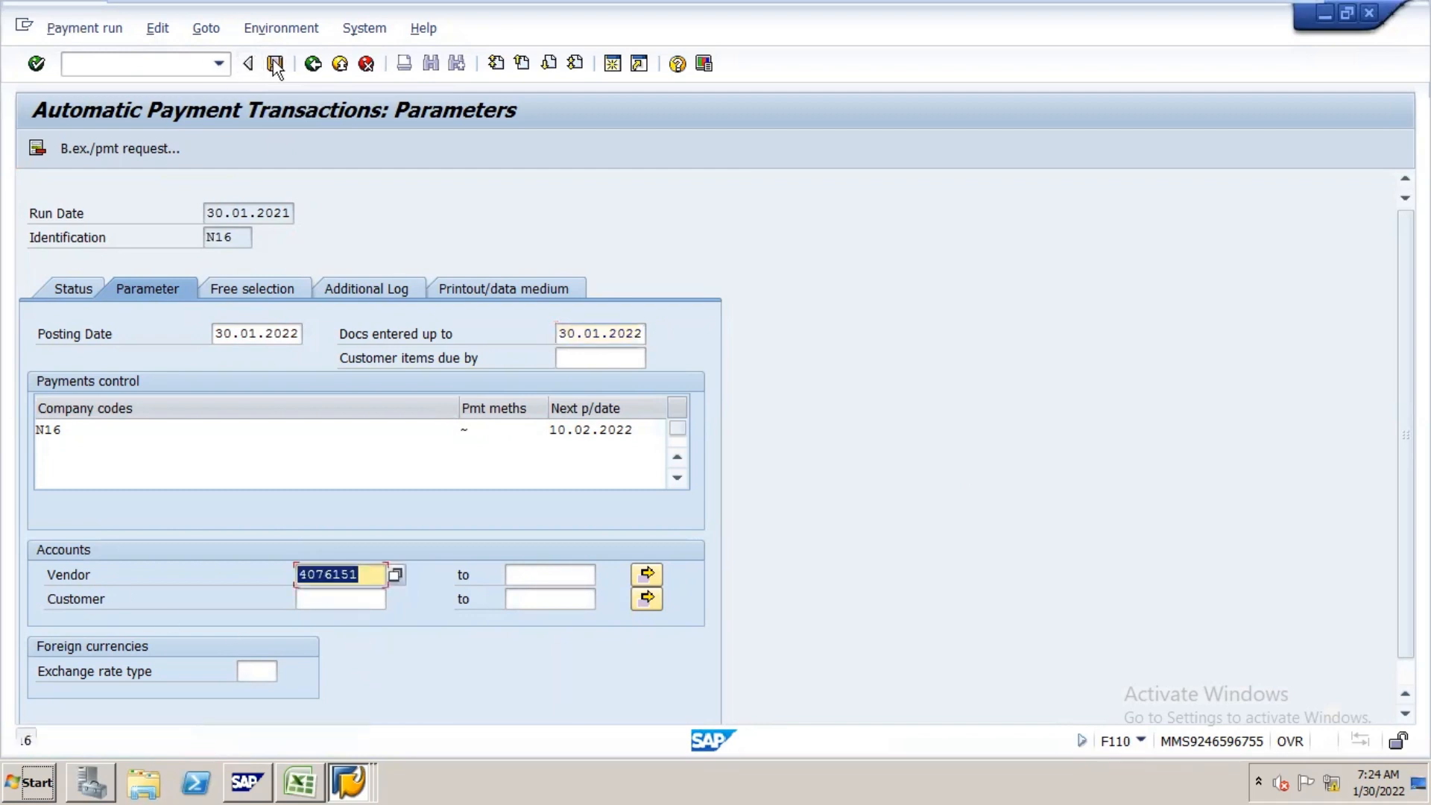
# - Return to the payment run's status and schedule the payment proposal to start immediately
pyautogui.click(313, 64)
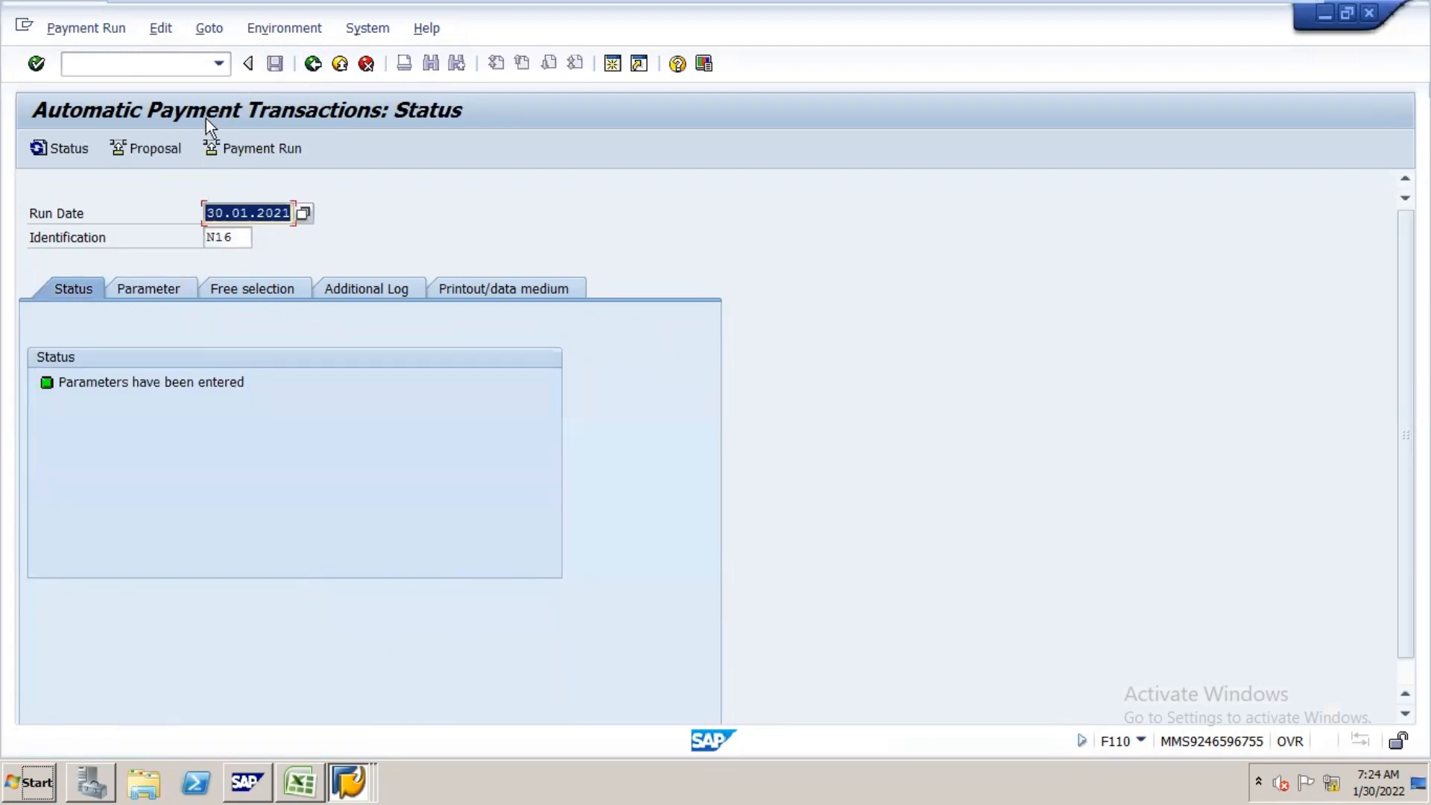
pyautogui.click(173, 150)
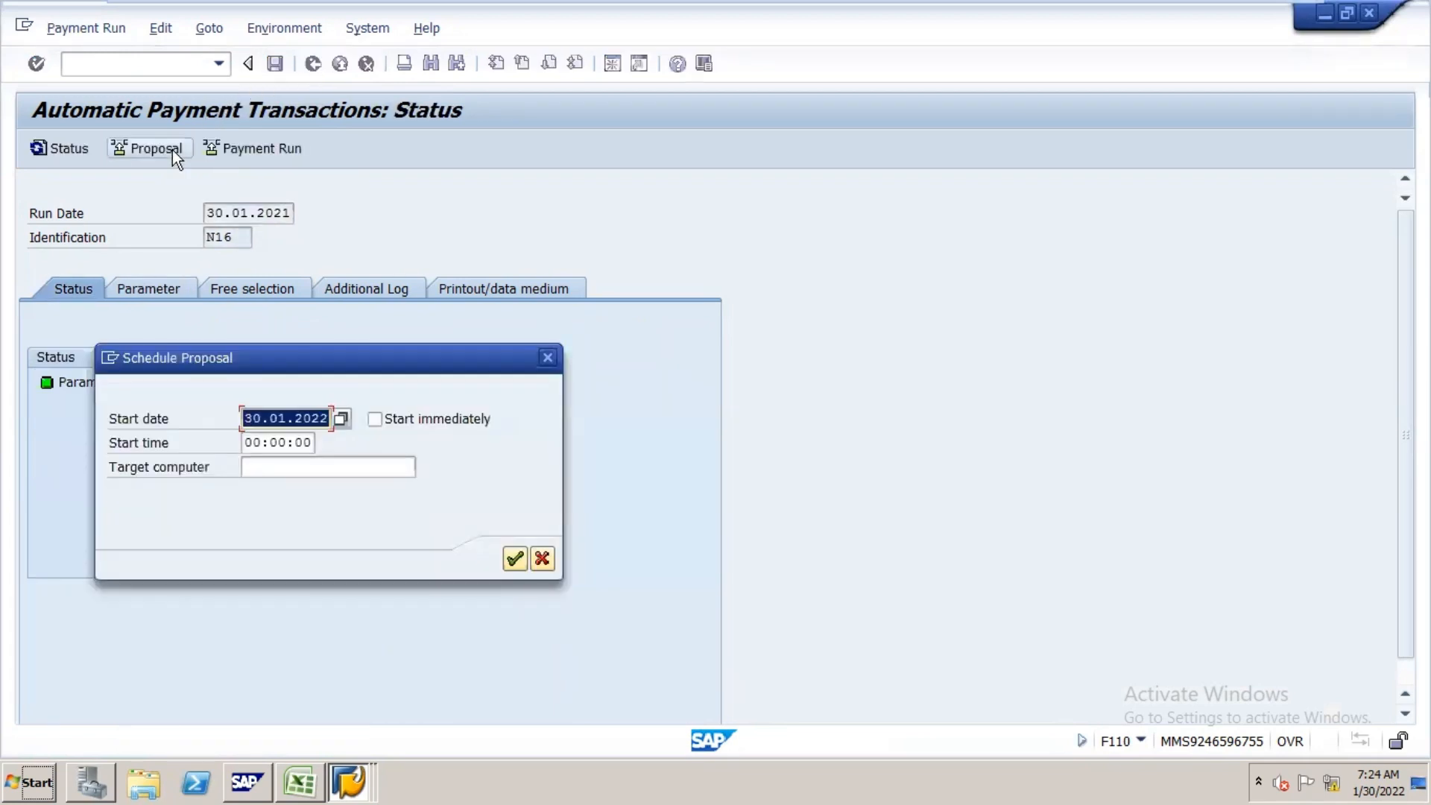
pyautogui.click(374, 419)
pyautogui.click(512, 563)
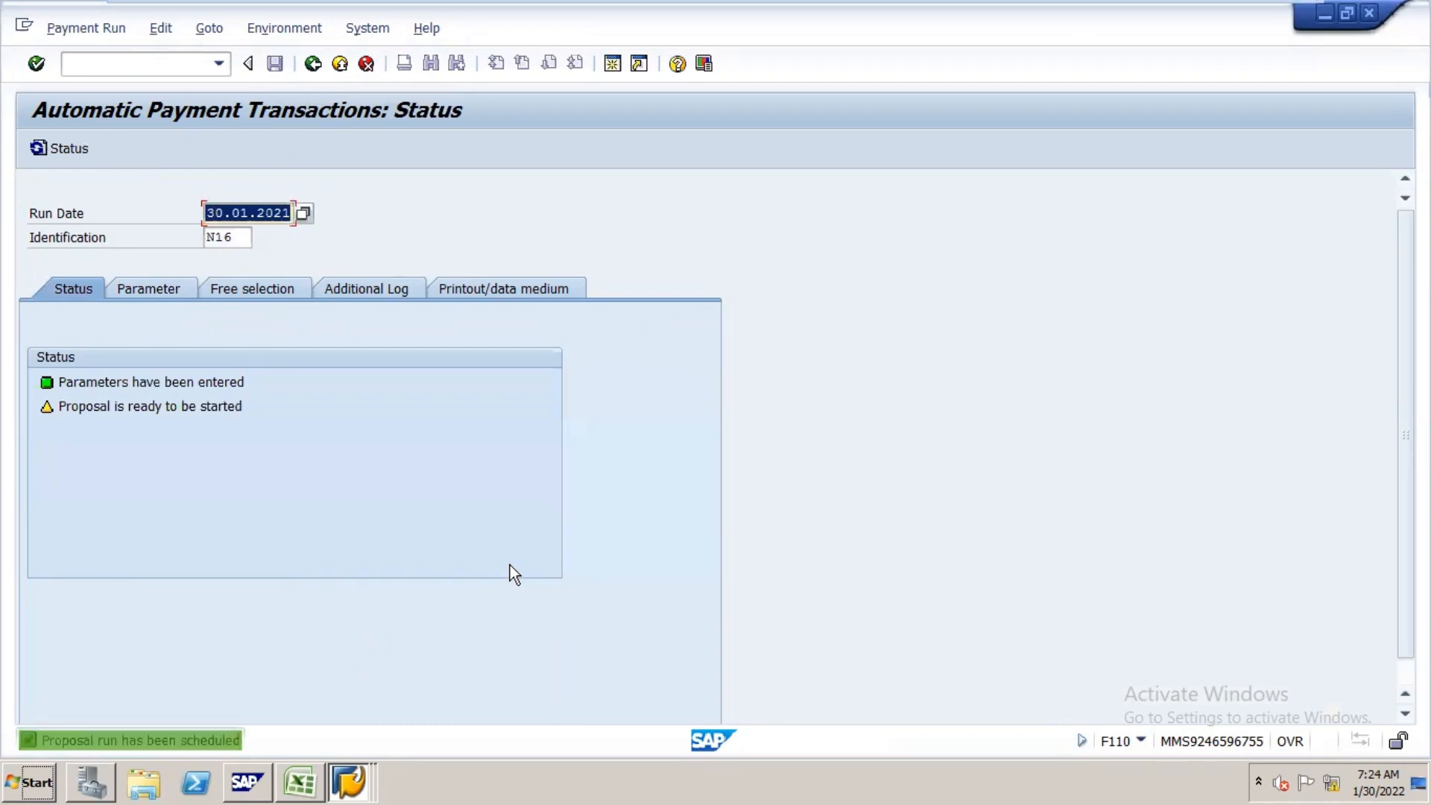
pyautogui.press('Return')
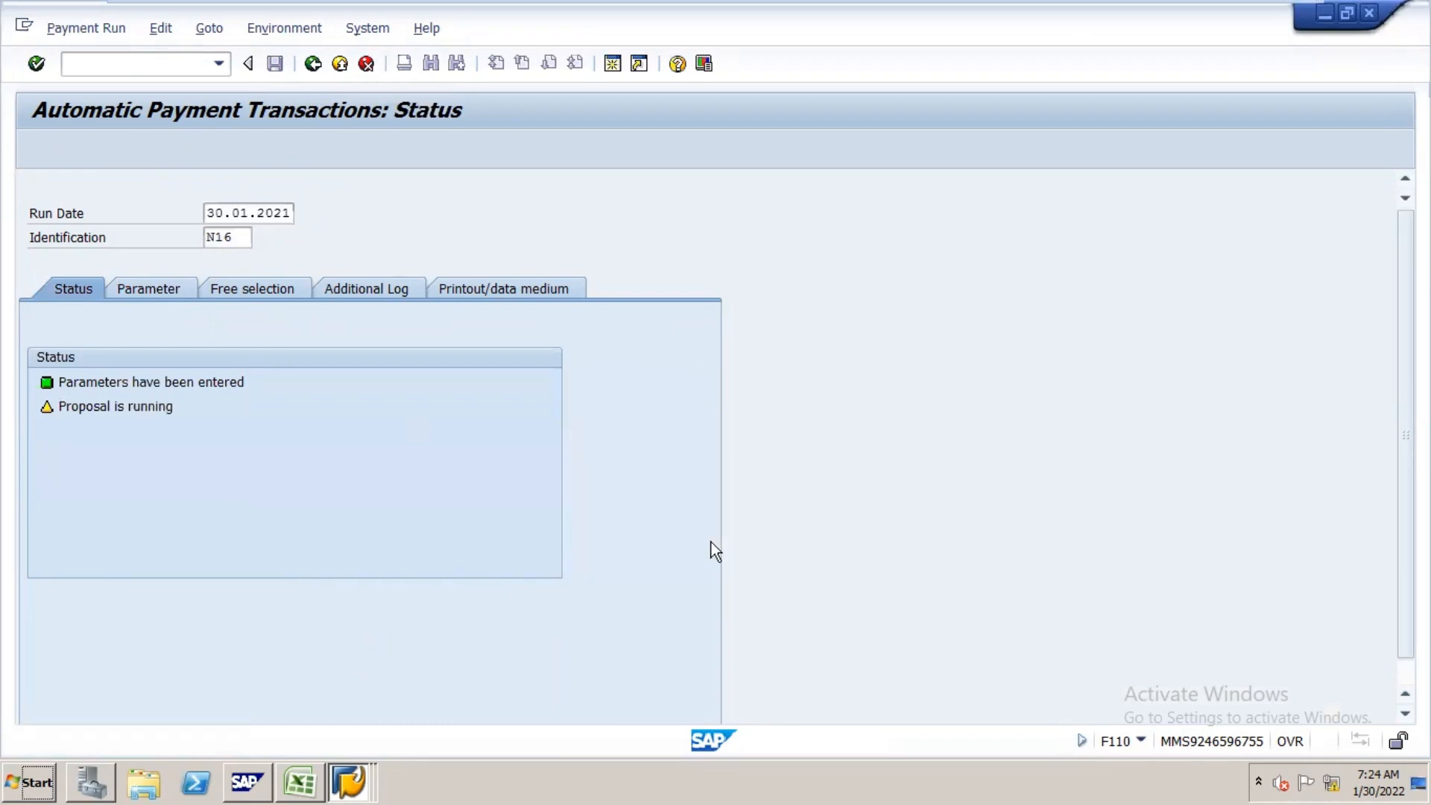
# - Refresh the payment run's status repeatedly until the payment proposal has been created
pyautogui.moveTo(951, 12); pyautogui.dragTo(1011, 66)
pyautogui.click(1011, 66)
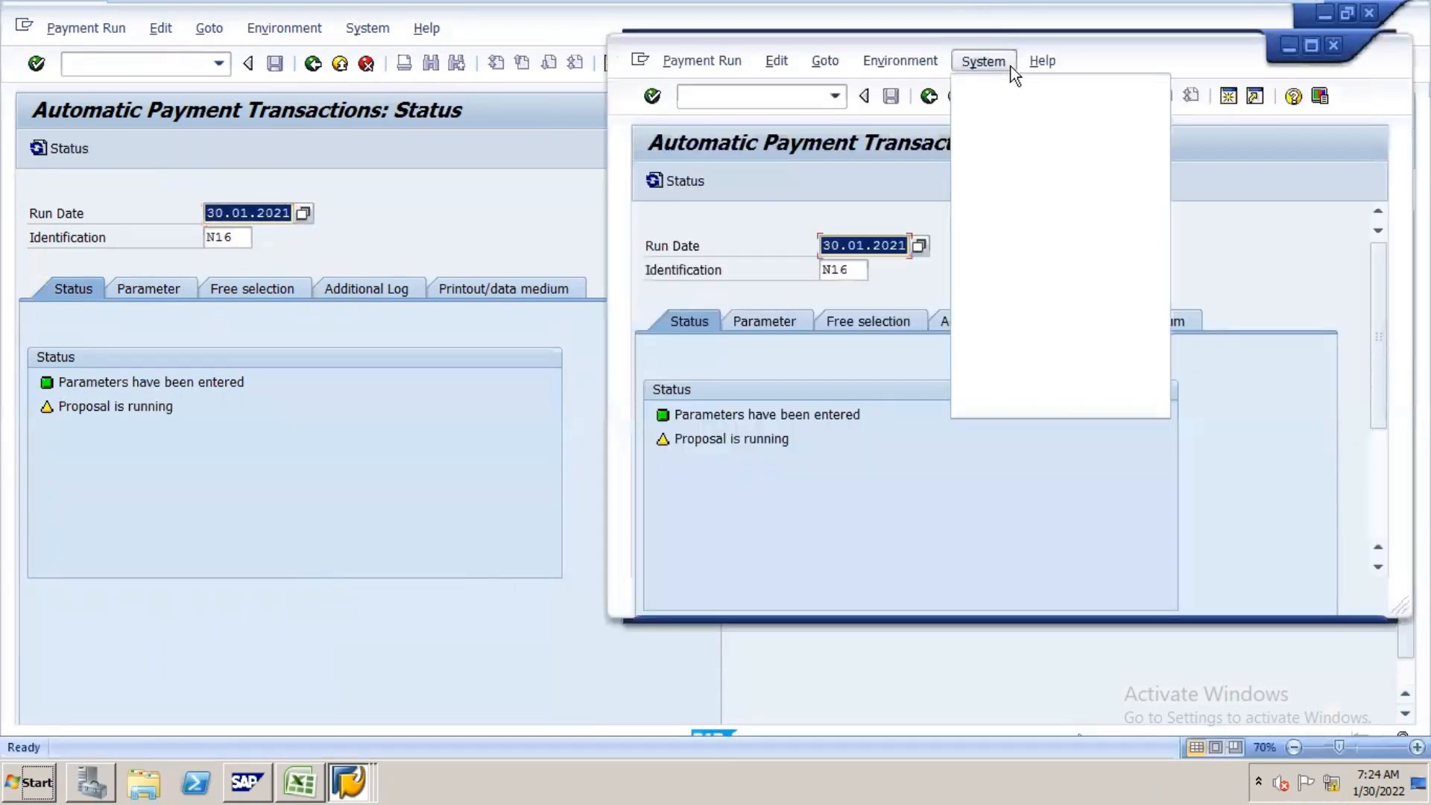
pyautogui.click(1011, 66)
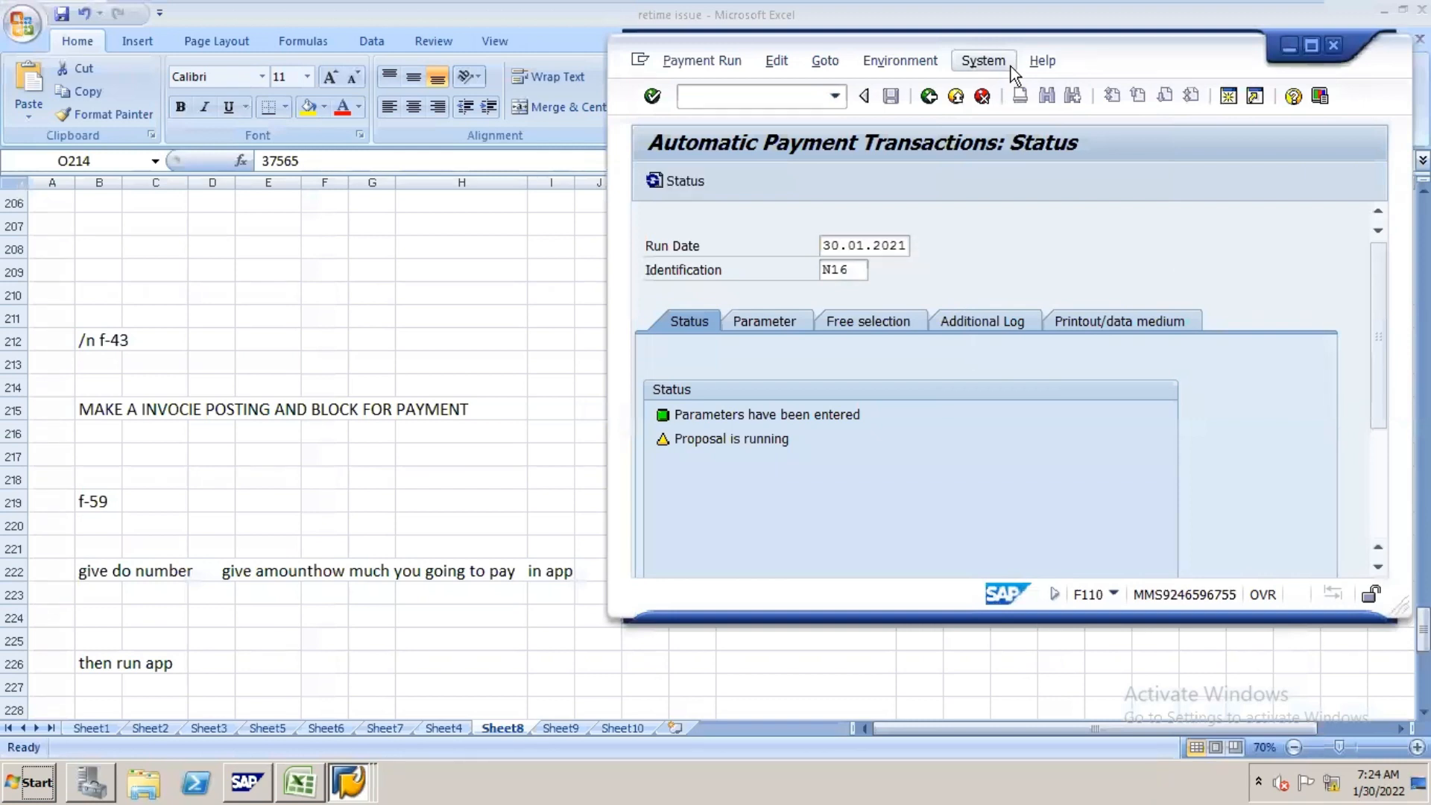
pyautogui.press('Return')
pyautogui.press('Return')
pyautogui.press('Return')
pyautogui.press('Return')
pyautogui.press('Return')
pyautogui.press('Return')
pyautogui.press('Return')
pyautogui.press('Return')
pyautogui.press('Return')
pyautogui.press('Return')
pyautogui.press('Return')
pyautogui.press('Return')
pyautogui.press('Return')
pyautogui.press('Return')
pyautogui.press('Return')
pyautogui.press('Return')
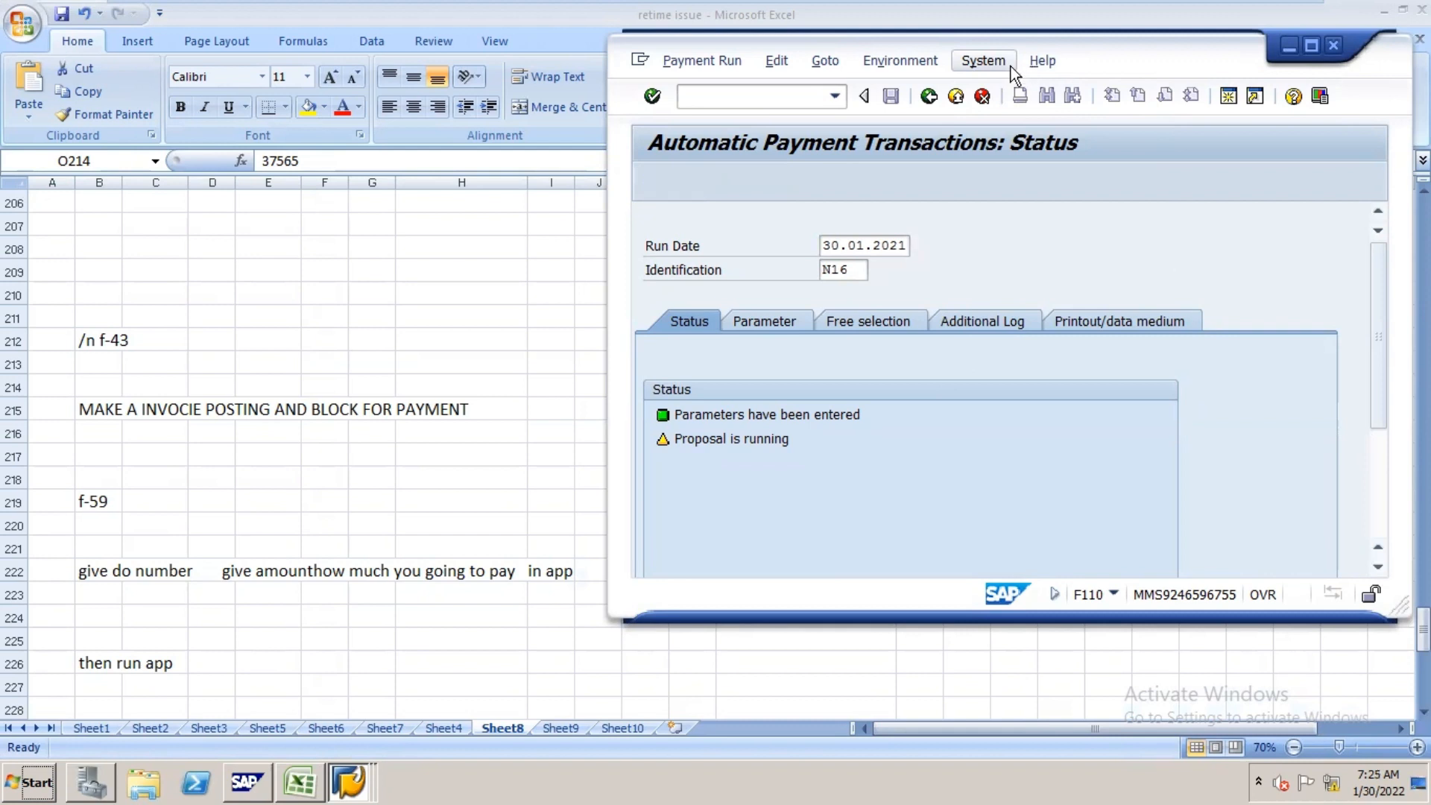
pyautogui.press('Return')
pyautogui.press('Return')
pyautogui.press('Return')
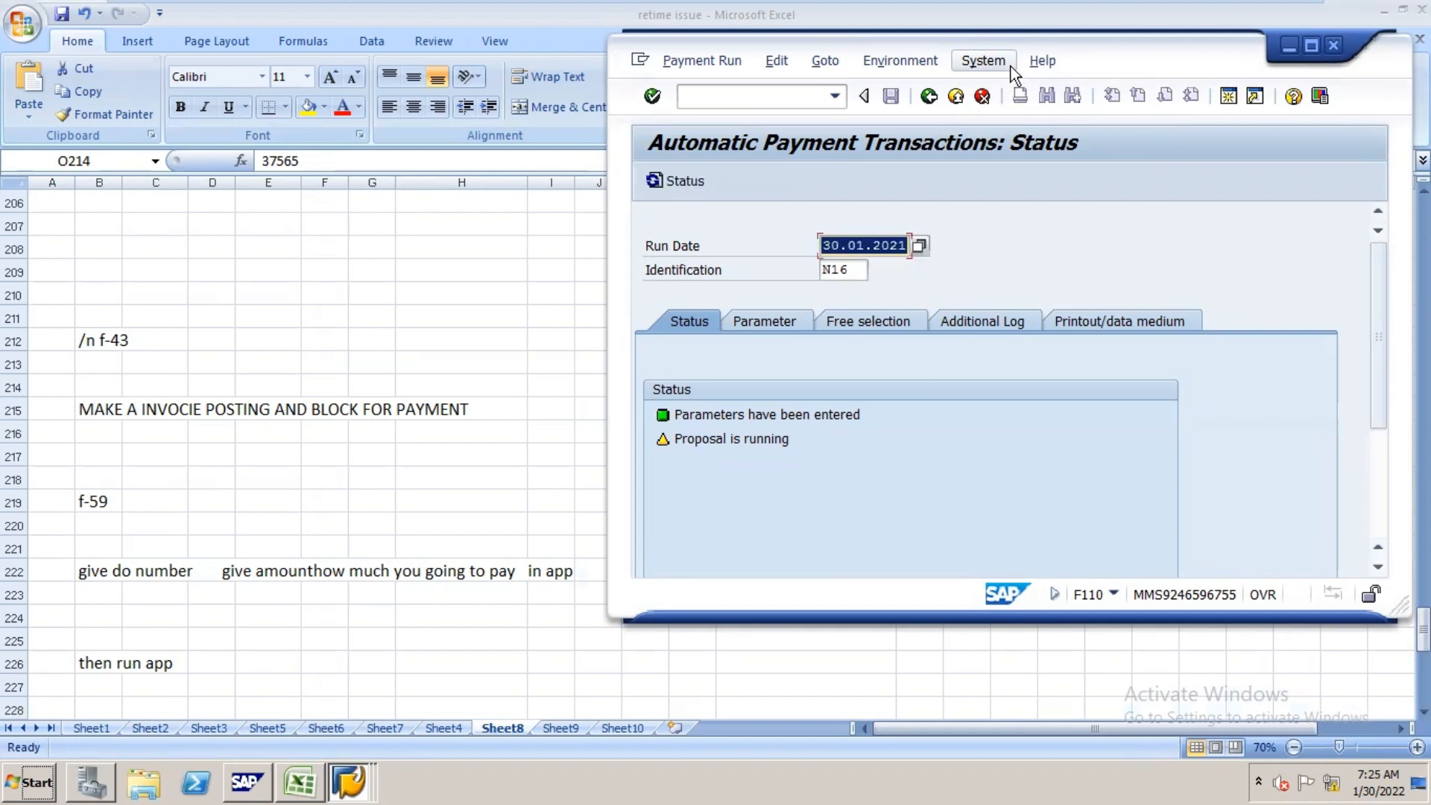
pyautogui.press('Return')
pyautogui.press('Return')
pyautogui.press('Return')
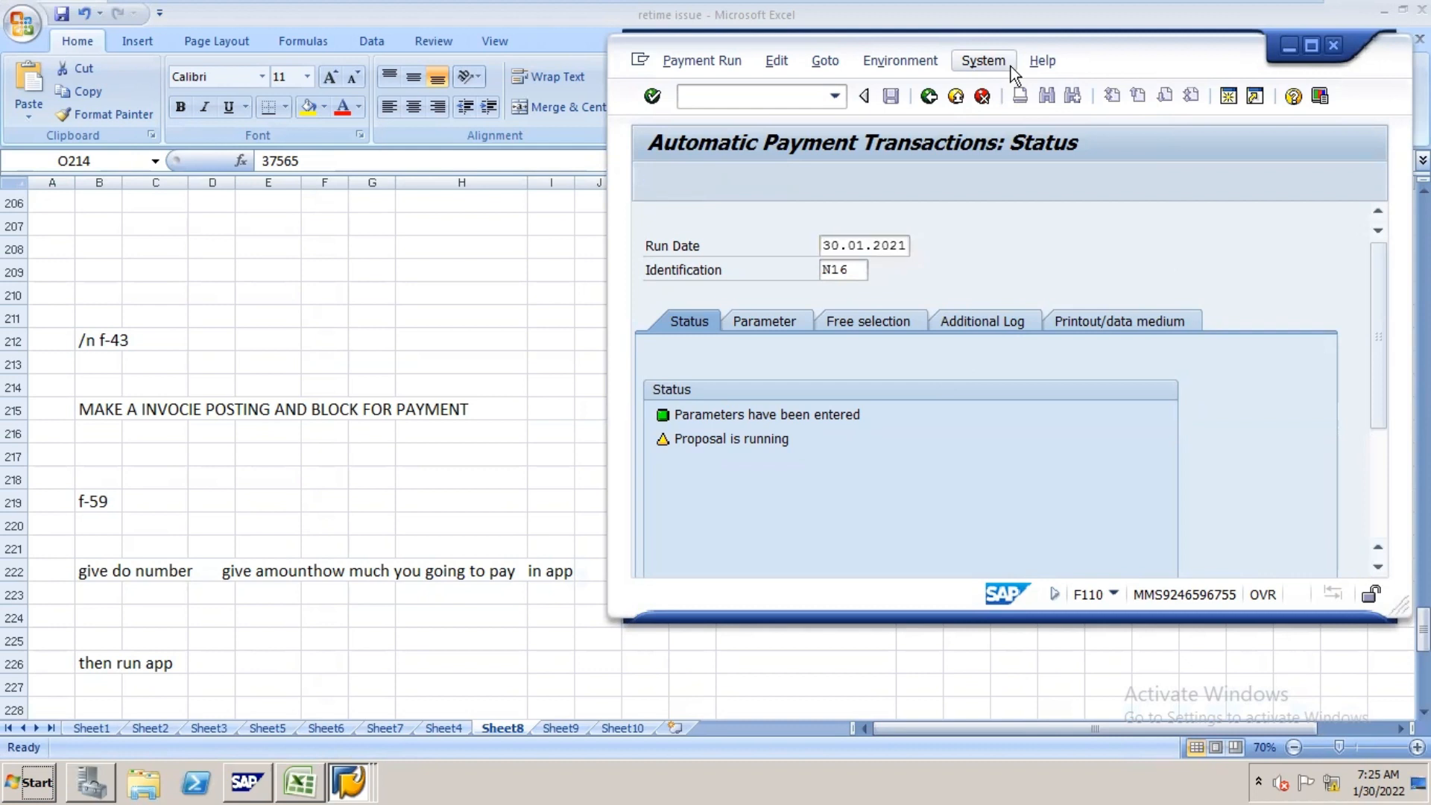
pyautogui.press('Return')
pyautogui.press('Return')
pyautogui.press('Return')
pyautogui.press('Return')
pyautogui.press('Return')
pyautogui.press('Return')
pyautogui.press('Return')
pyautogui.press('Return')
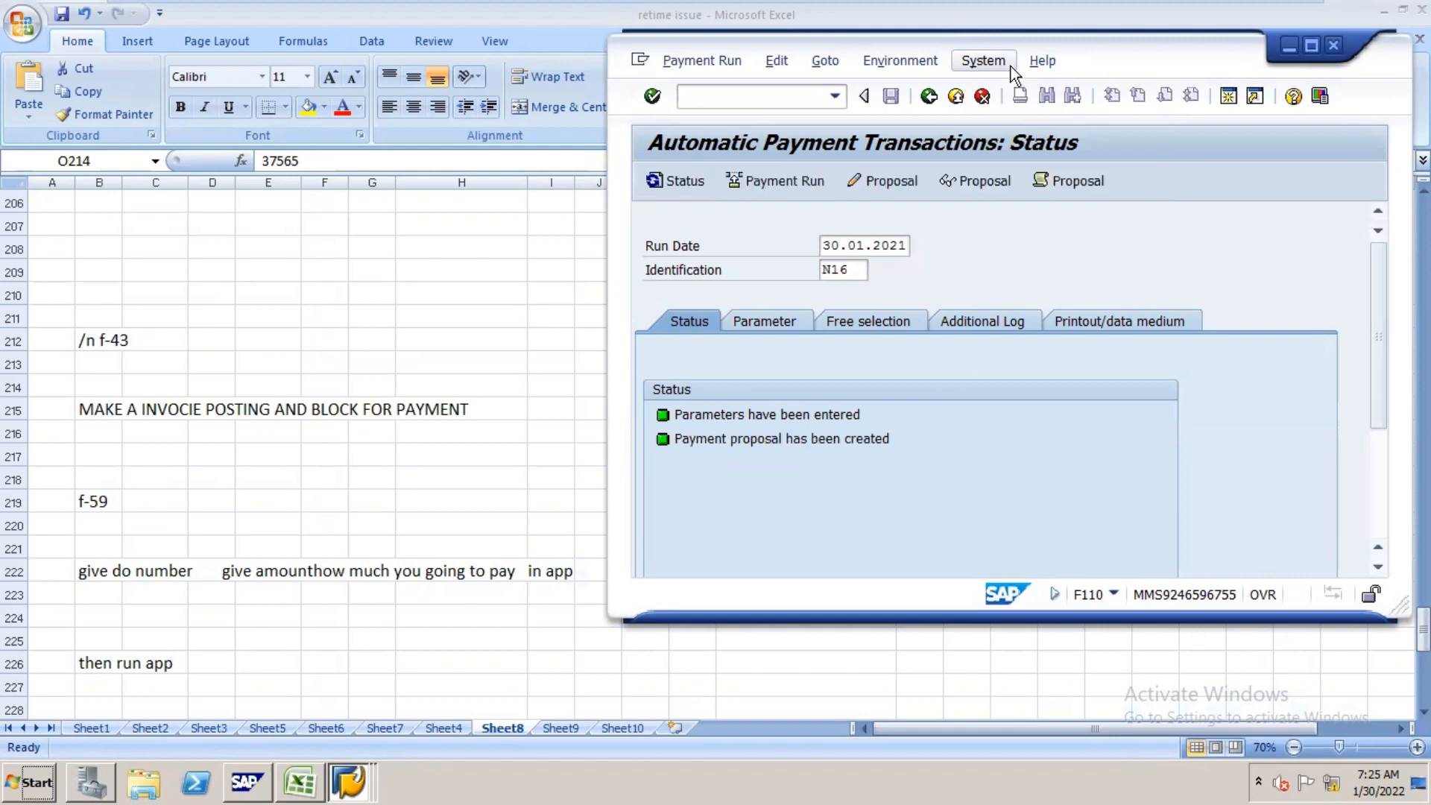
pyautogui.press('Return')
pyautogui.press('Return')
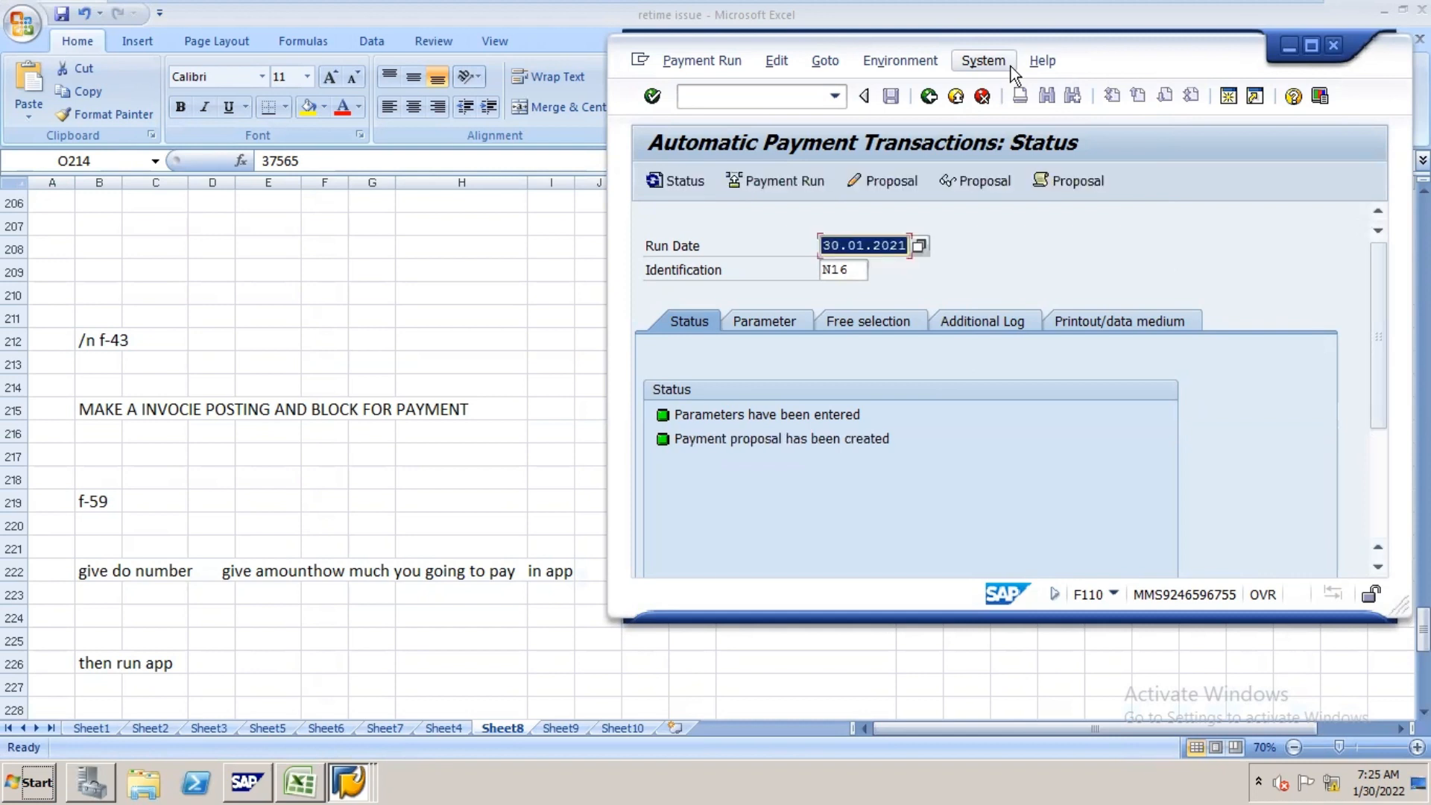
pyautogui.click(1312, 46)
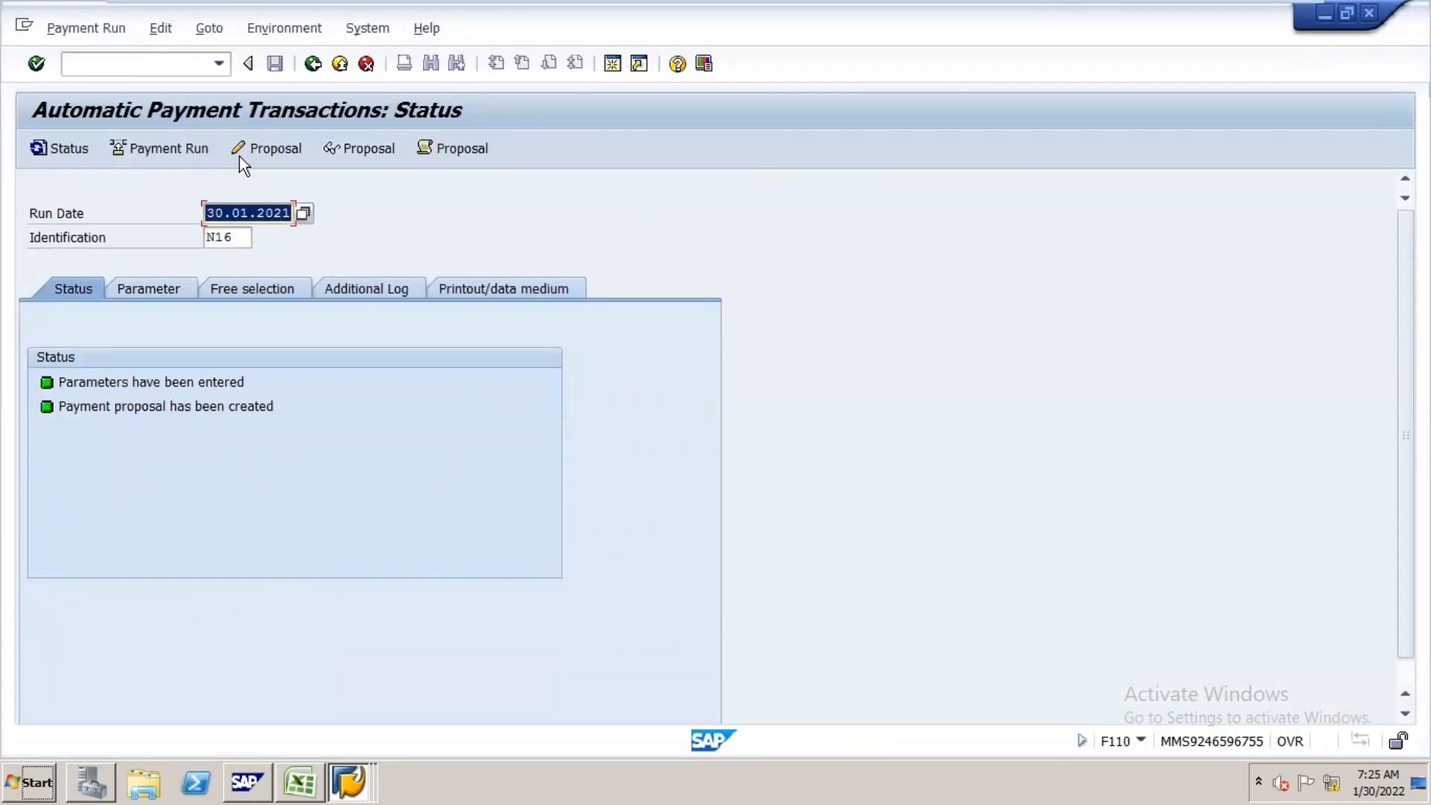
# - Open the payment proposal for all accounting clerks, review the paid open items of the 30.01.2022 RELIANCE 11 VENDORS payment, and return to the run status
pyautogui.click(277, 152)
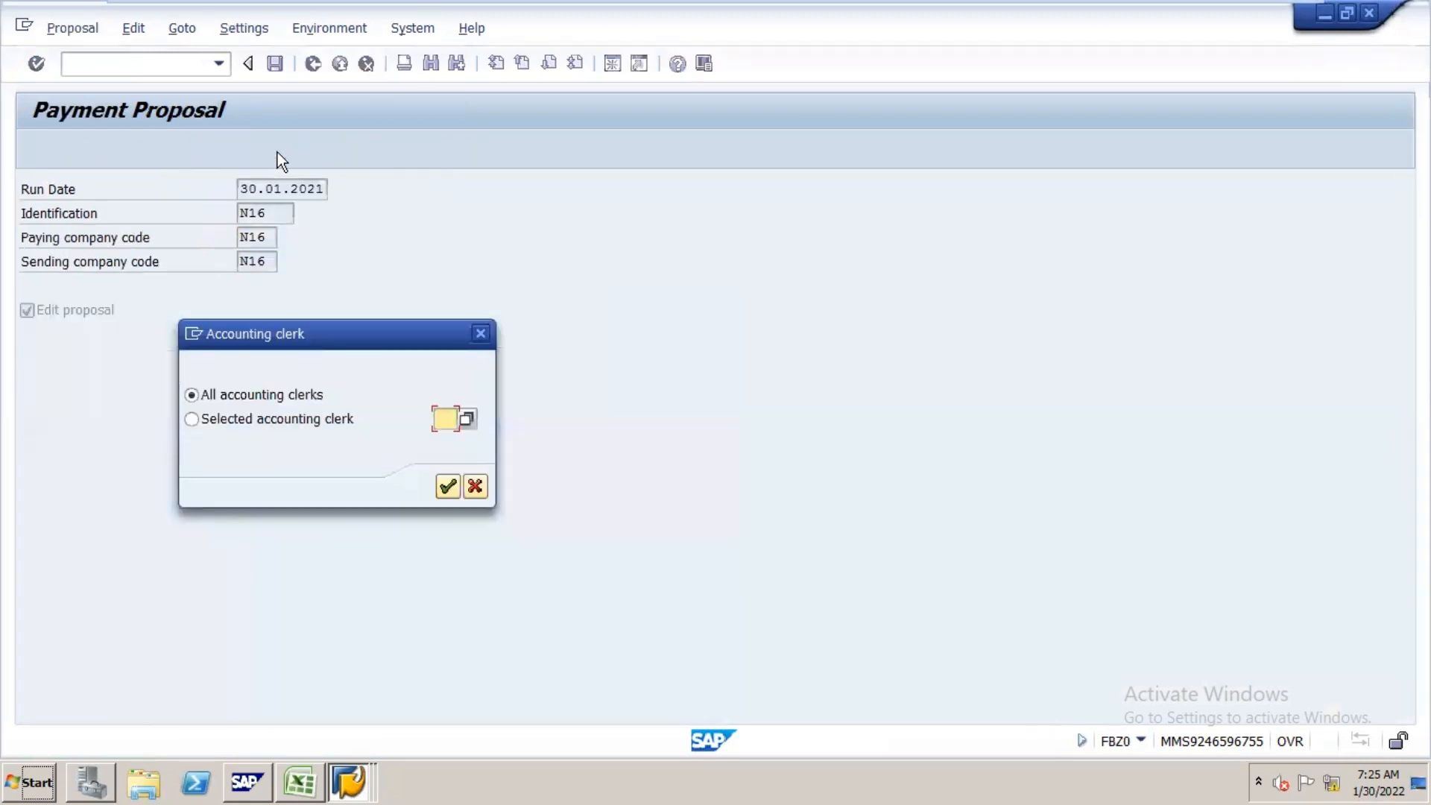
pyautogui.click(446, 490)
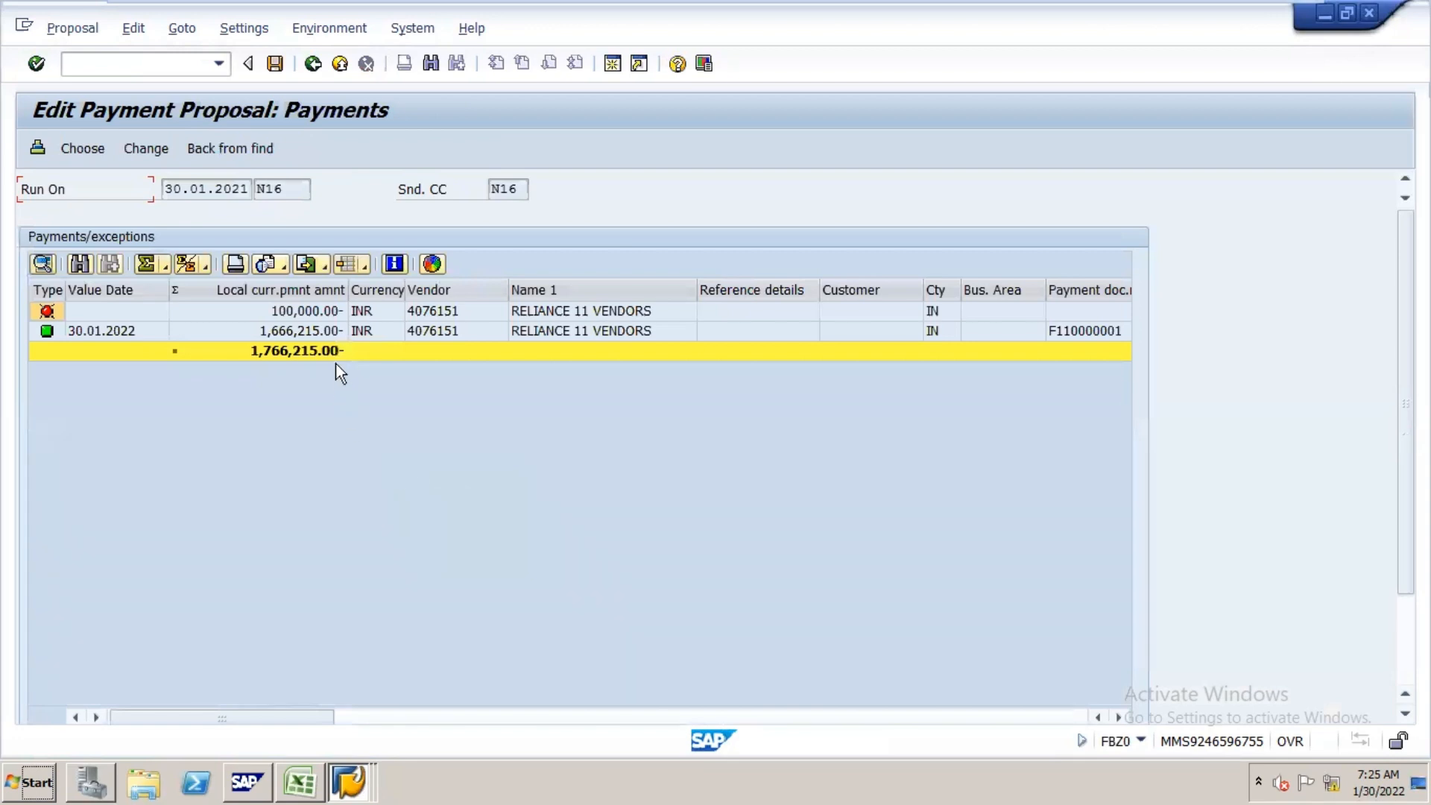
pyautogui.doubleClick(297, 332)
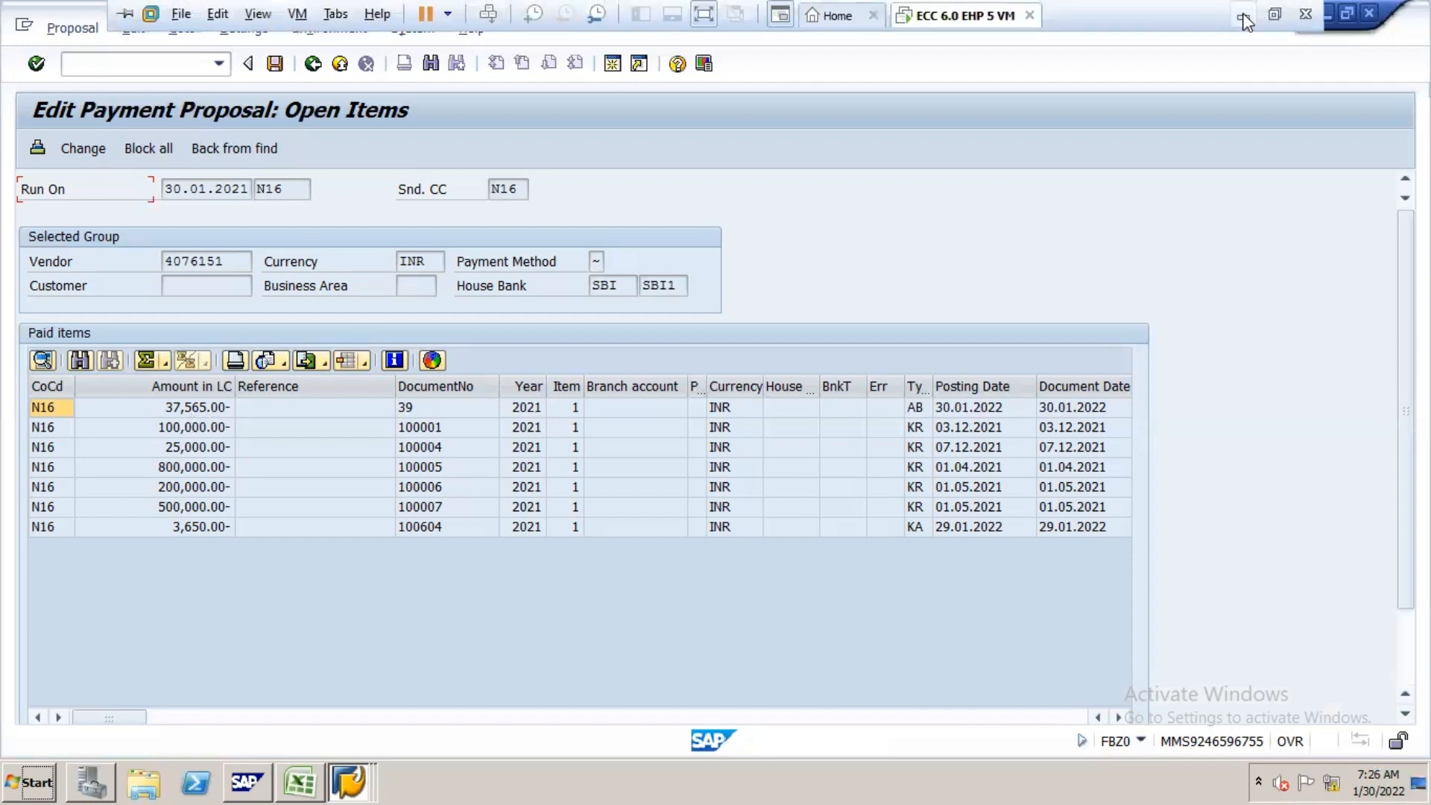
pyautogui.click(1243, 17)
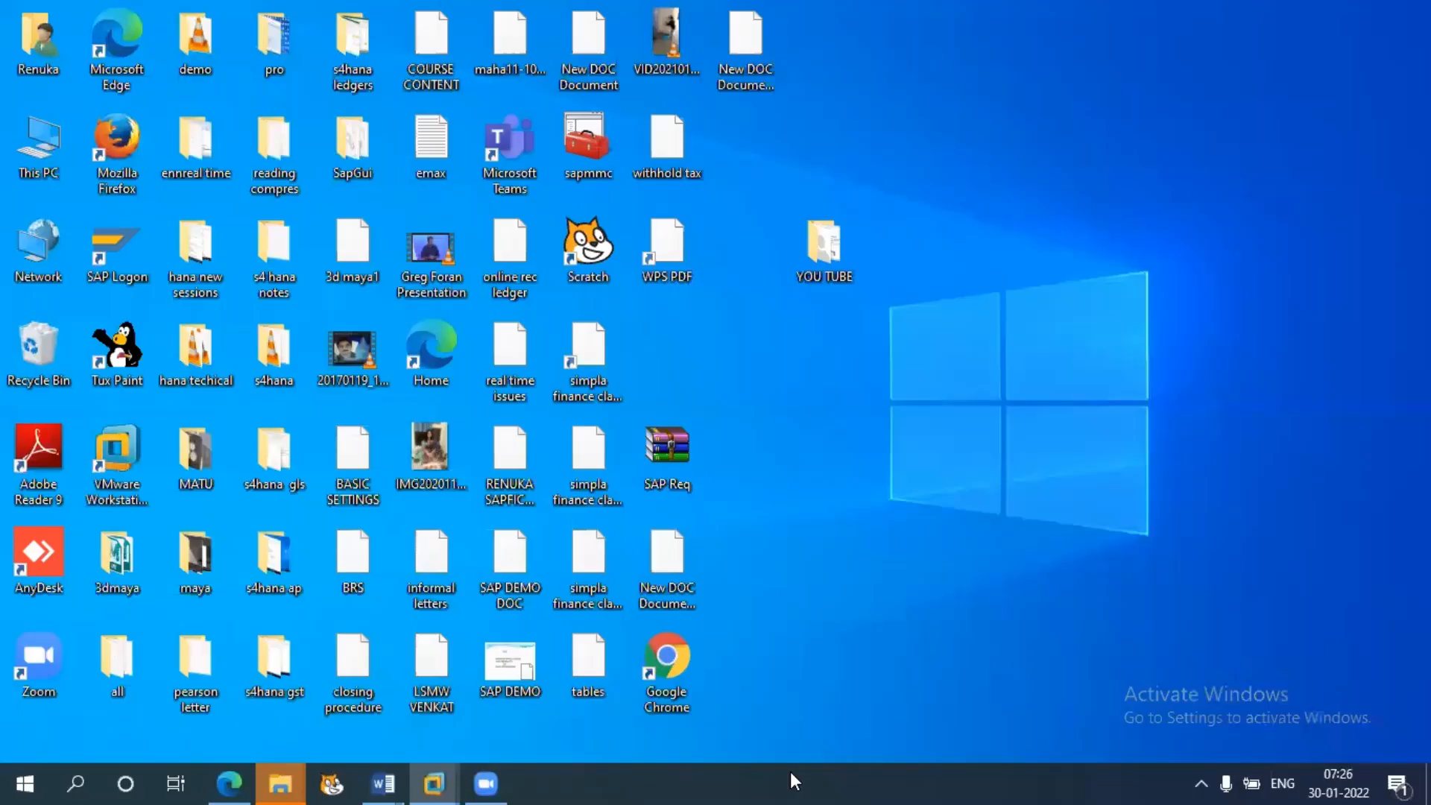
pyautogui.click(434, 784)
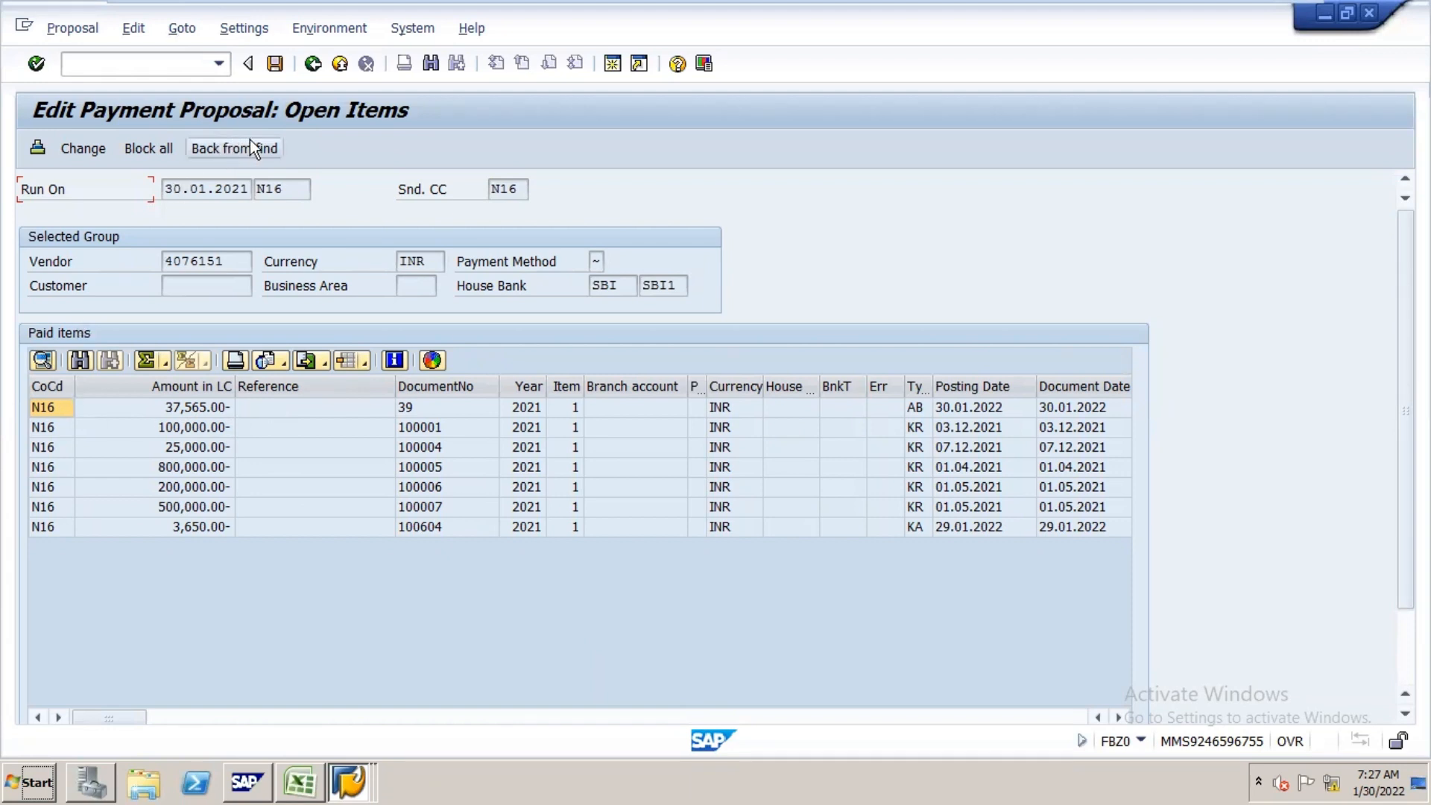
pyautogui.click(319, 65)
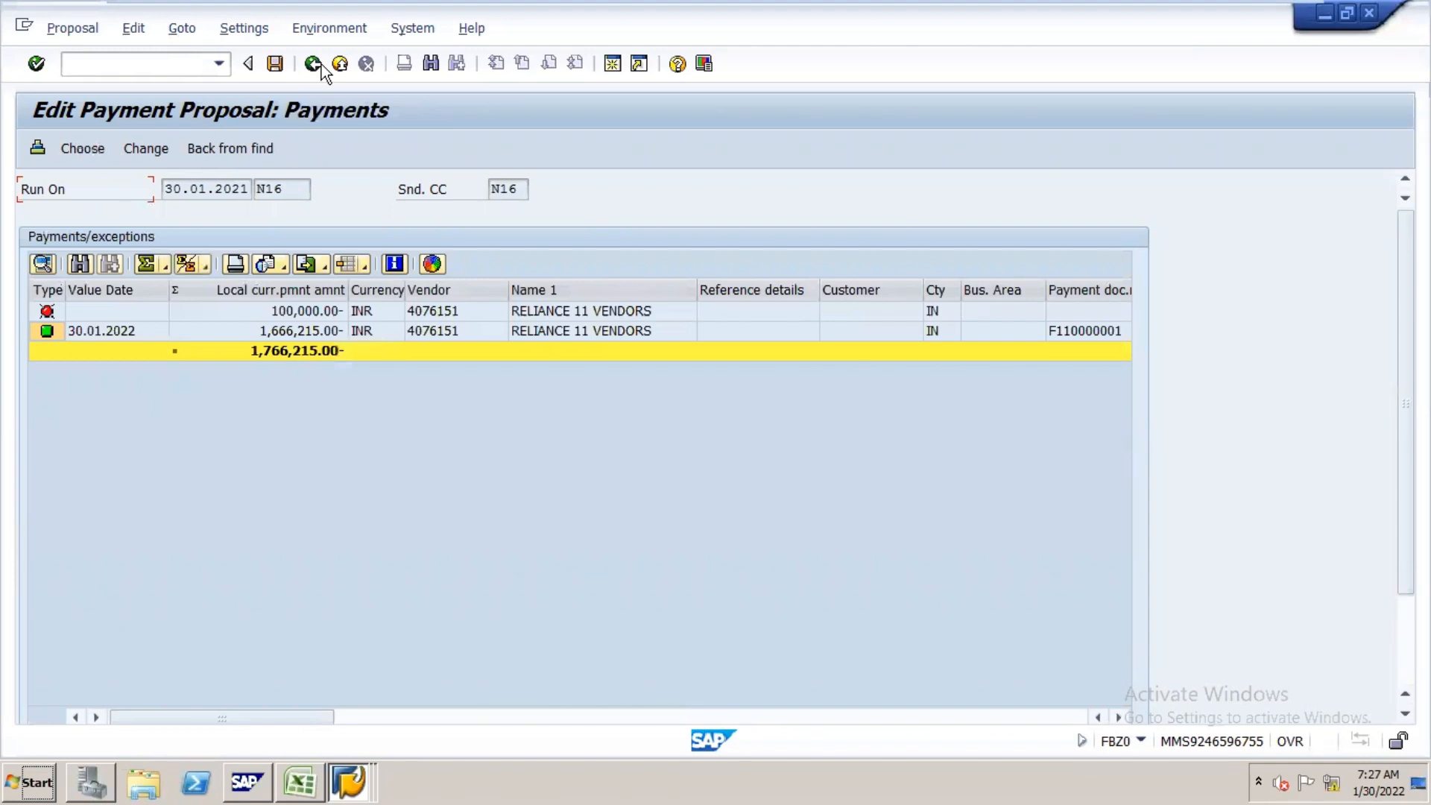
pyautogui.click(314, 64)
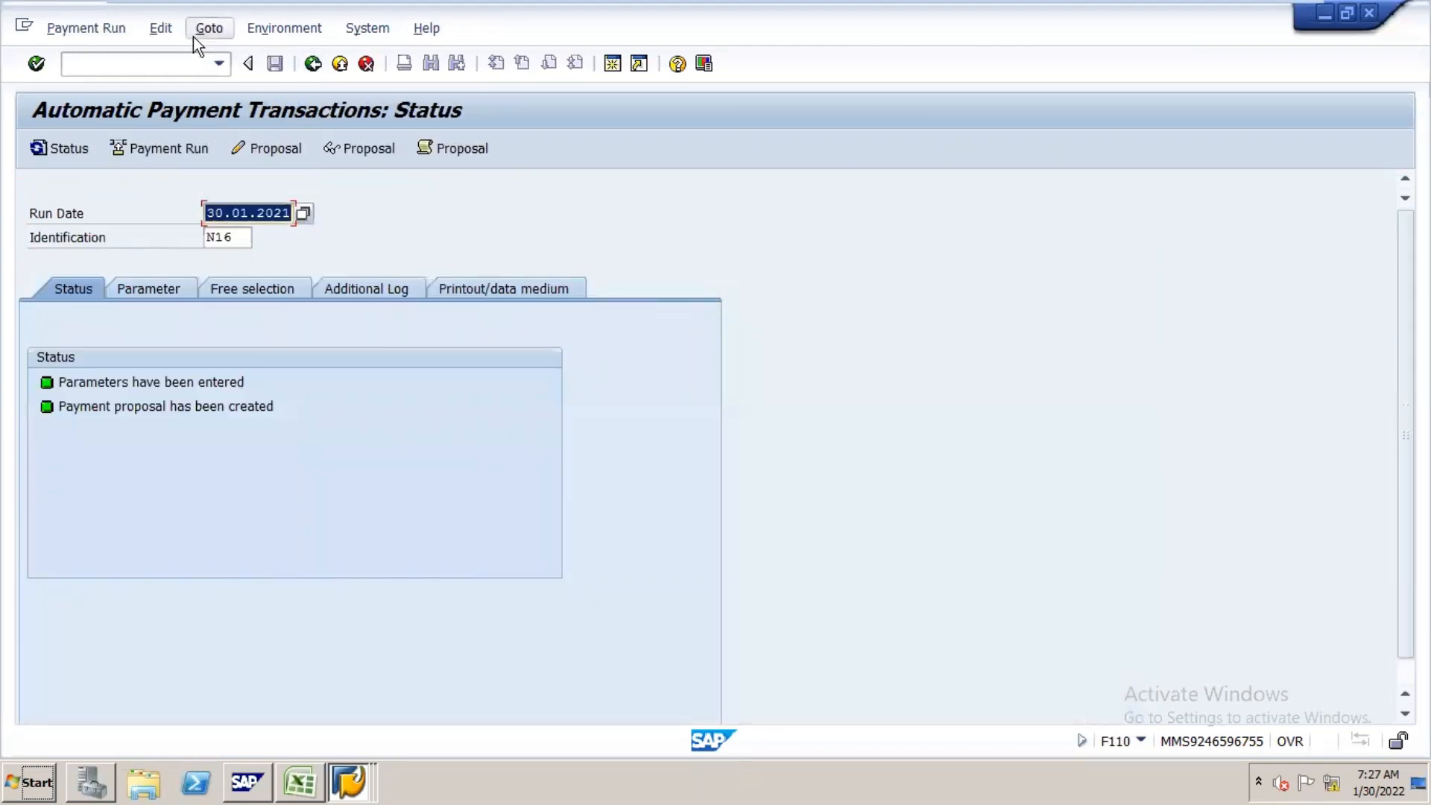
# - Delete the payment proposal of run N16 dated 30.01.2021 and confirm the deletion
pyautogui.click(168, 33)
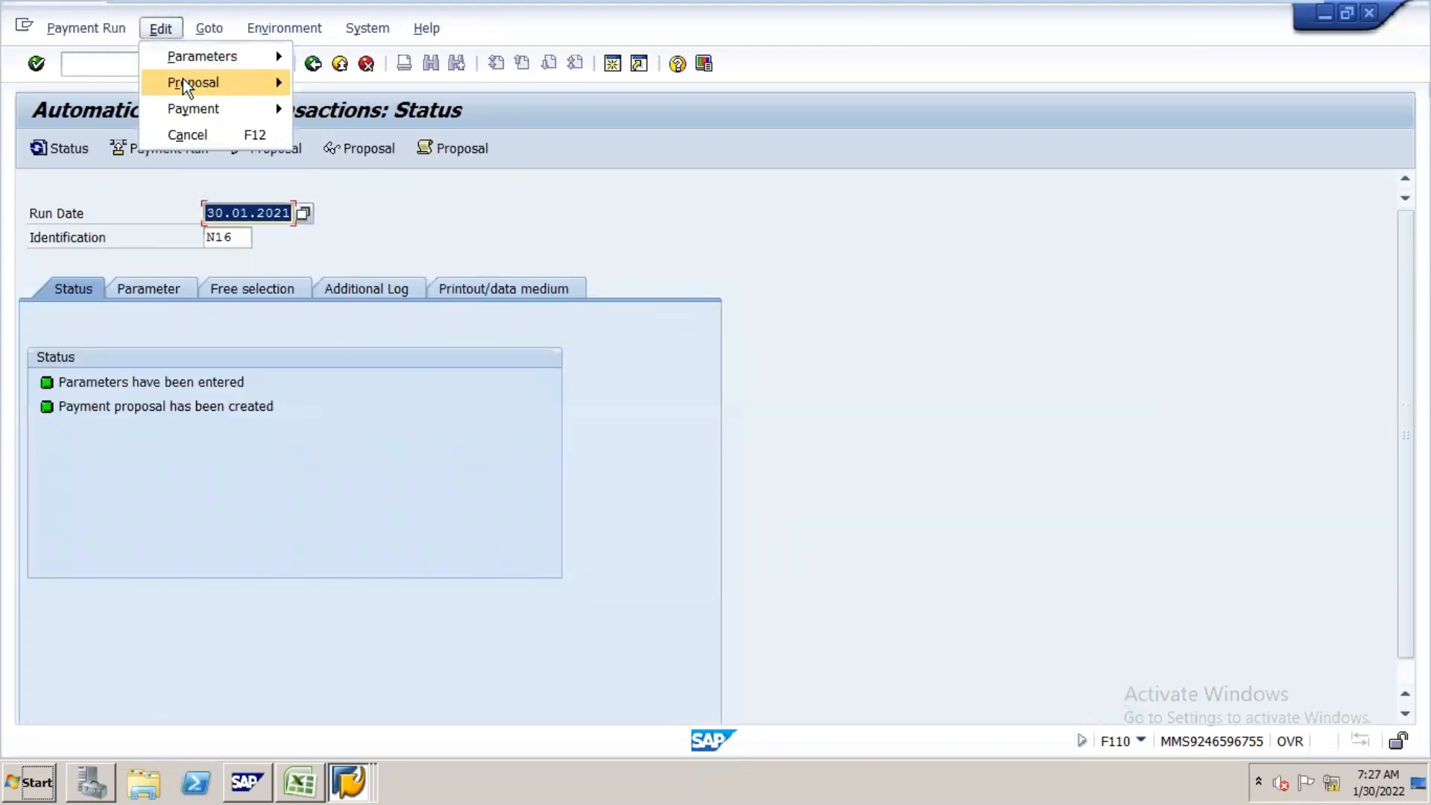
pyautogui.moveTo(182, 87)
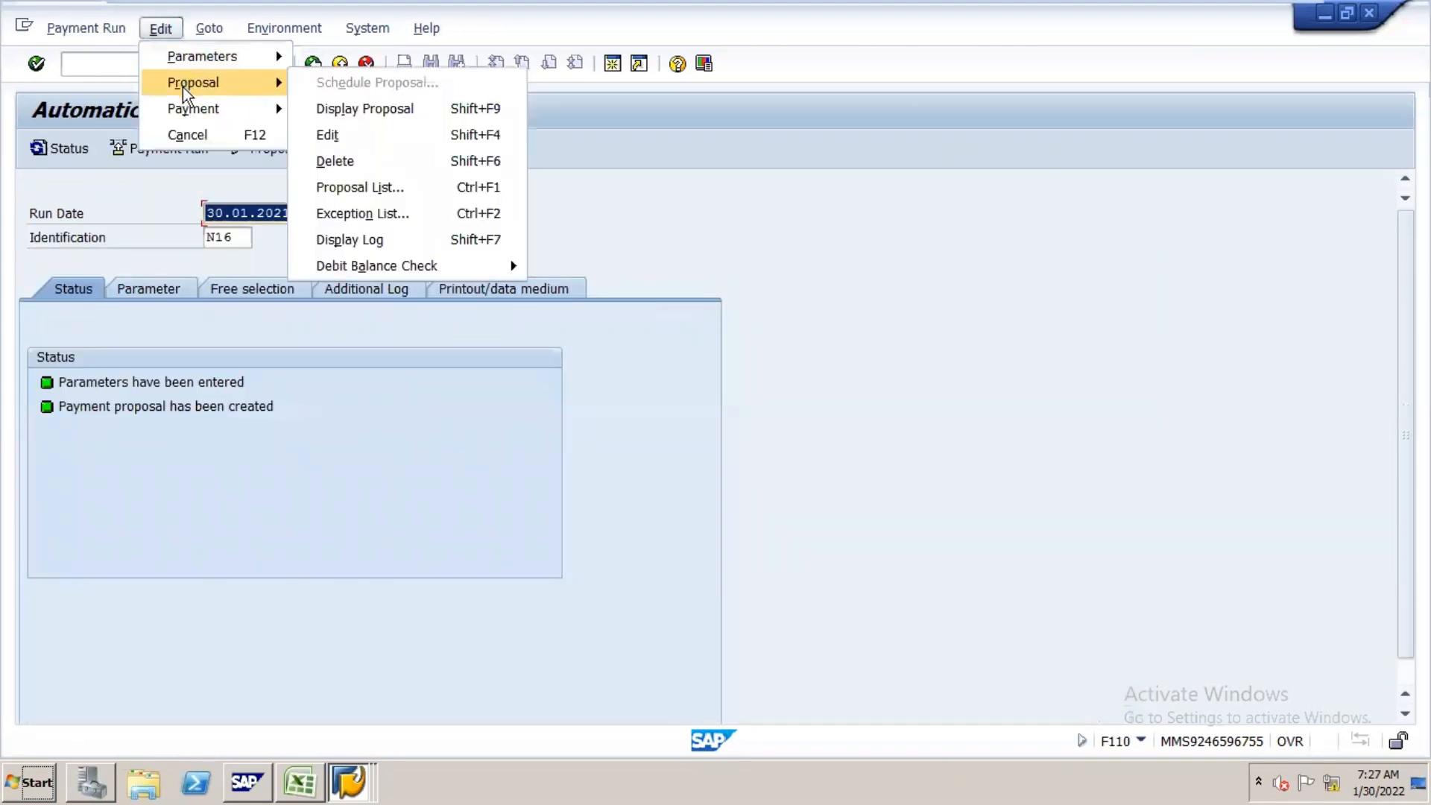
pyautogui.click(380, 158)
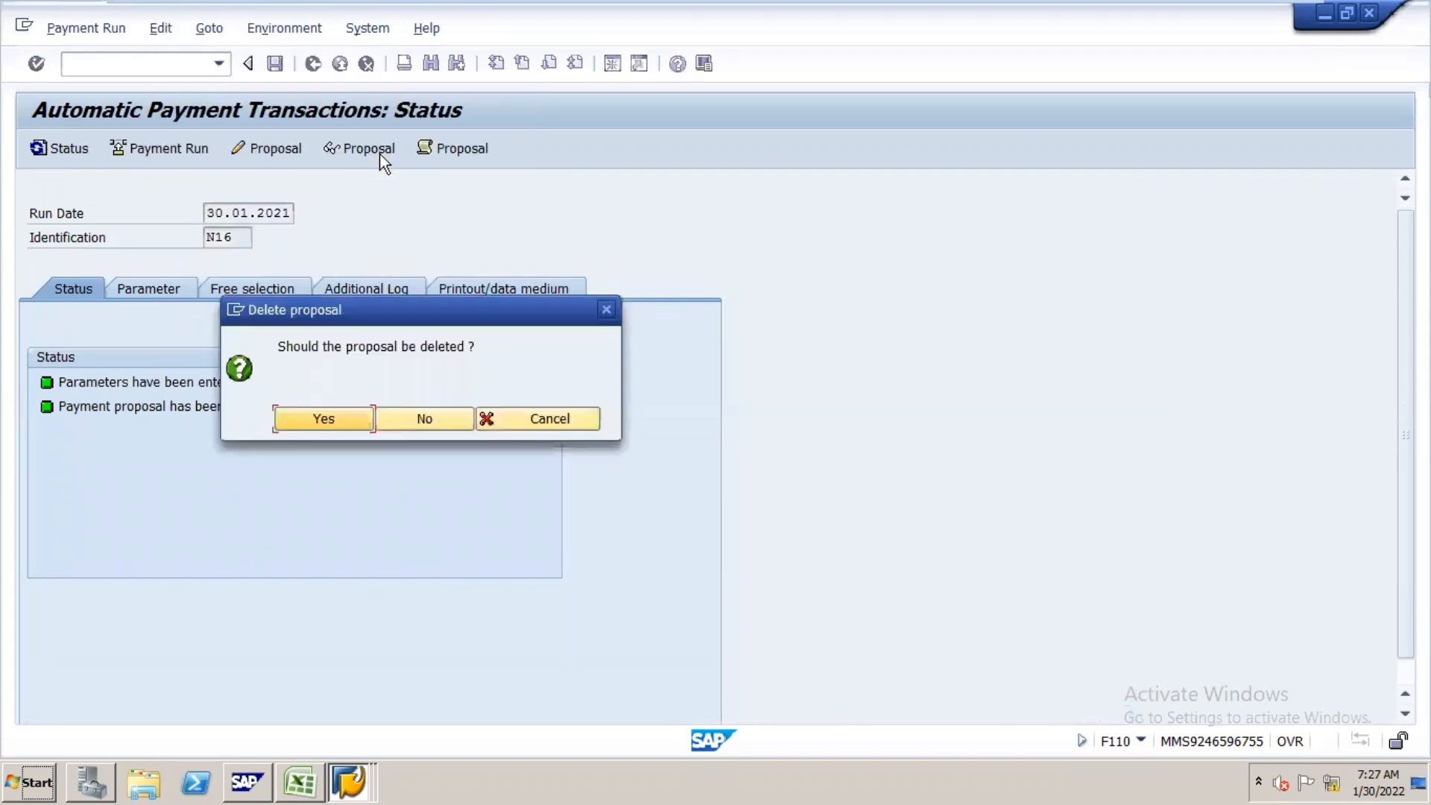
pyautogui.click(337, 418)
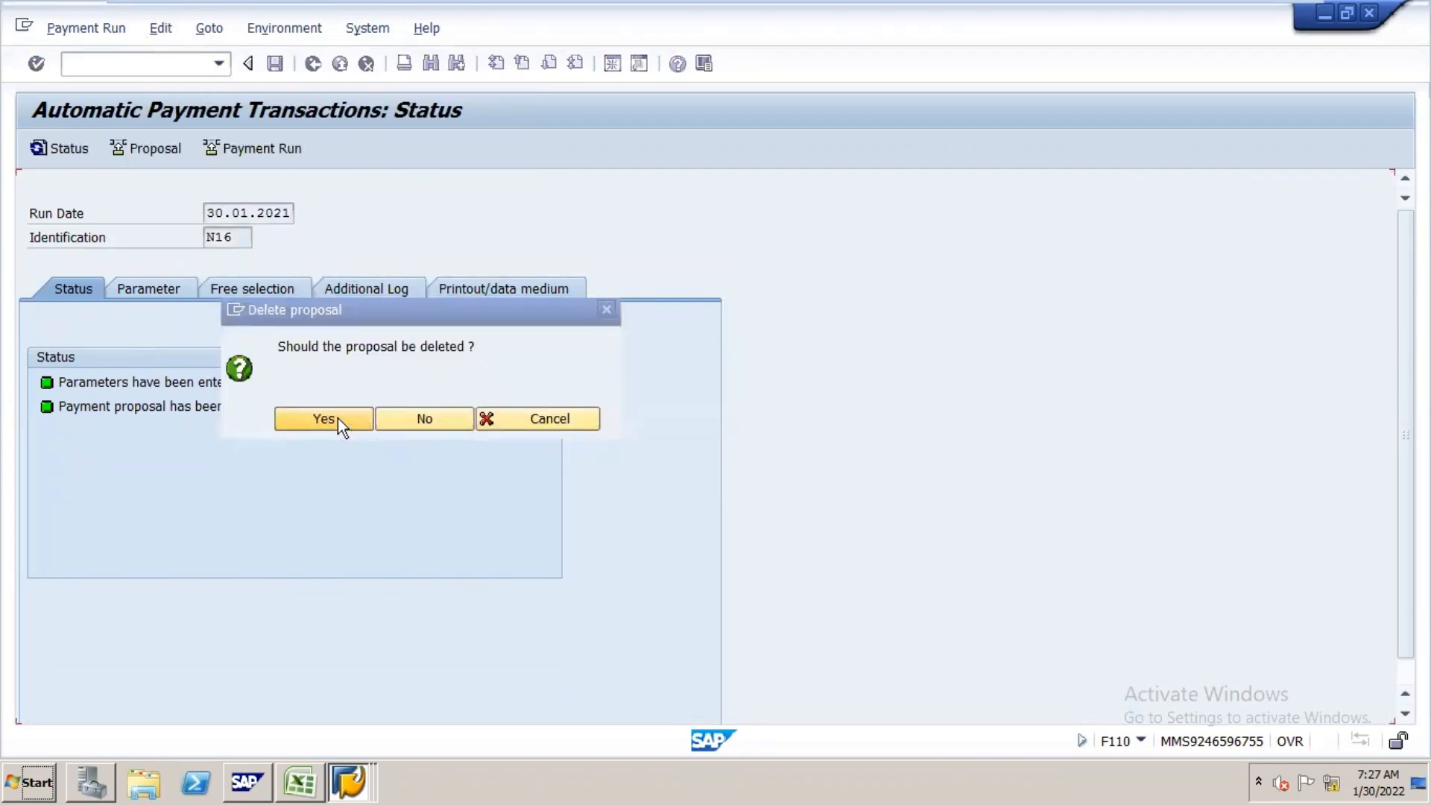
# - Check the maintained parameters of payment run N16, return to its status, and delete the parameters
pyautogui.moveTo(172, 12)
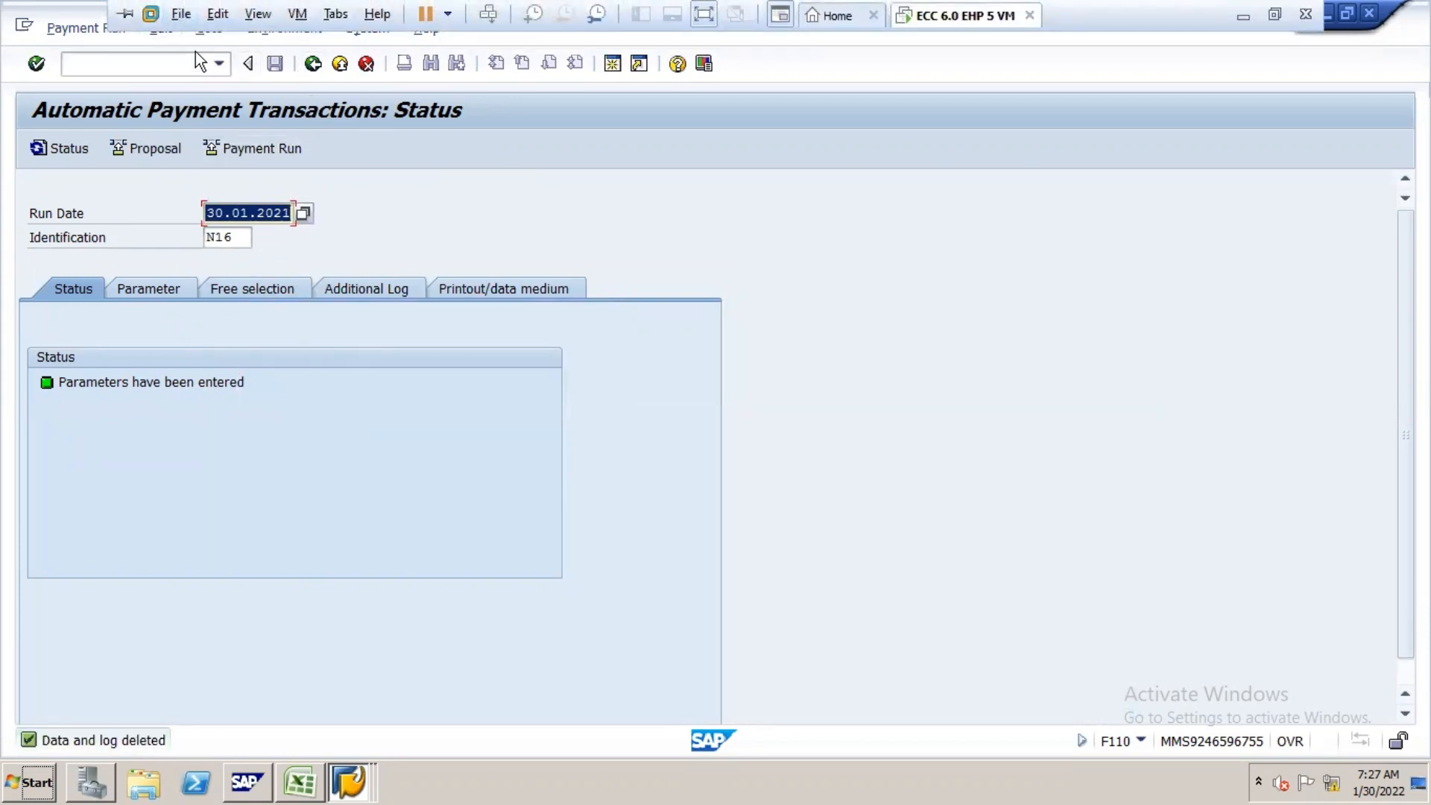
pyautogui.click(163, 30)
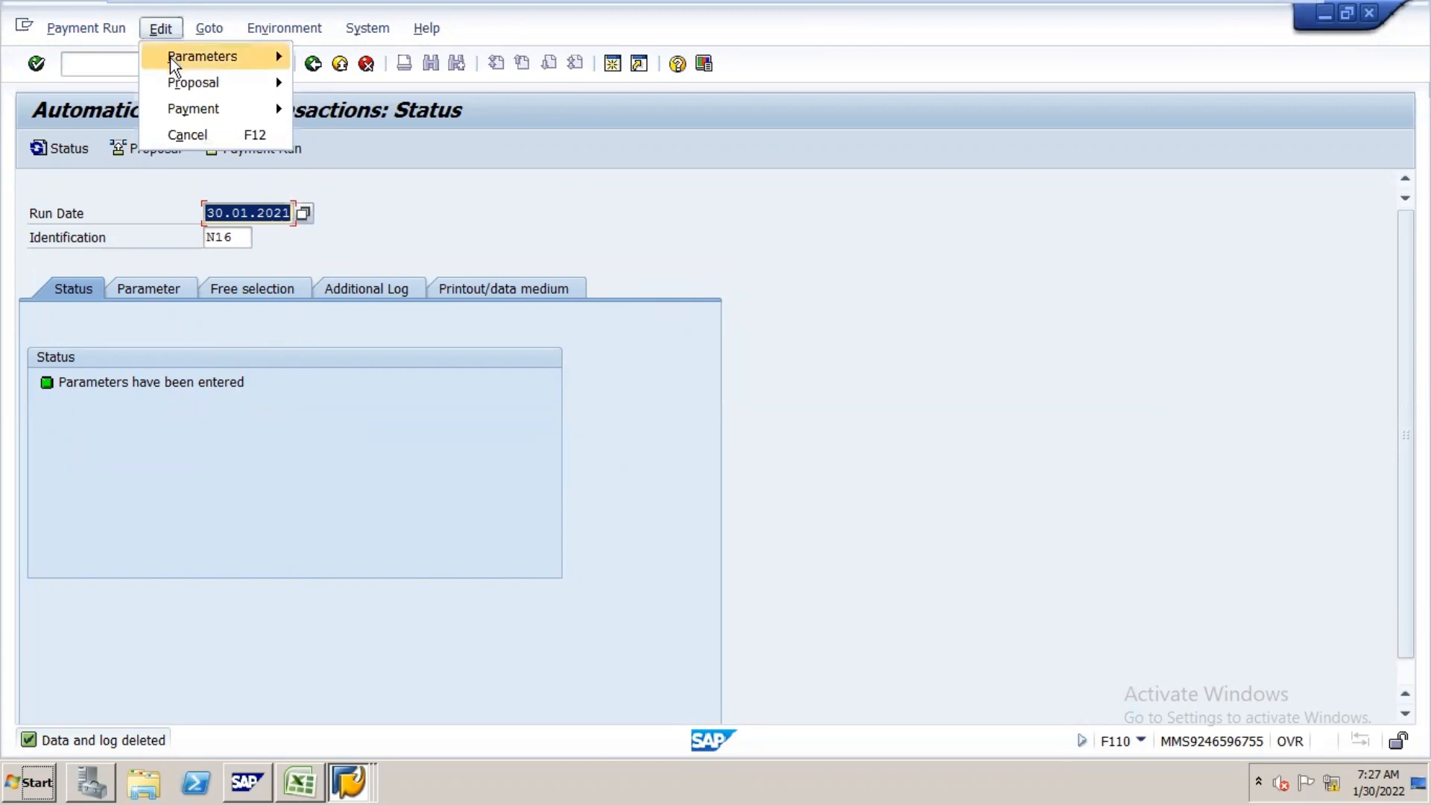
pyautogui.moveTo(198, 60)
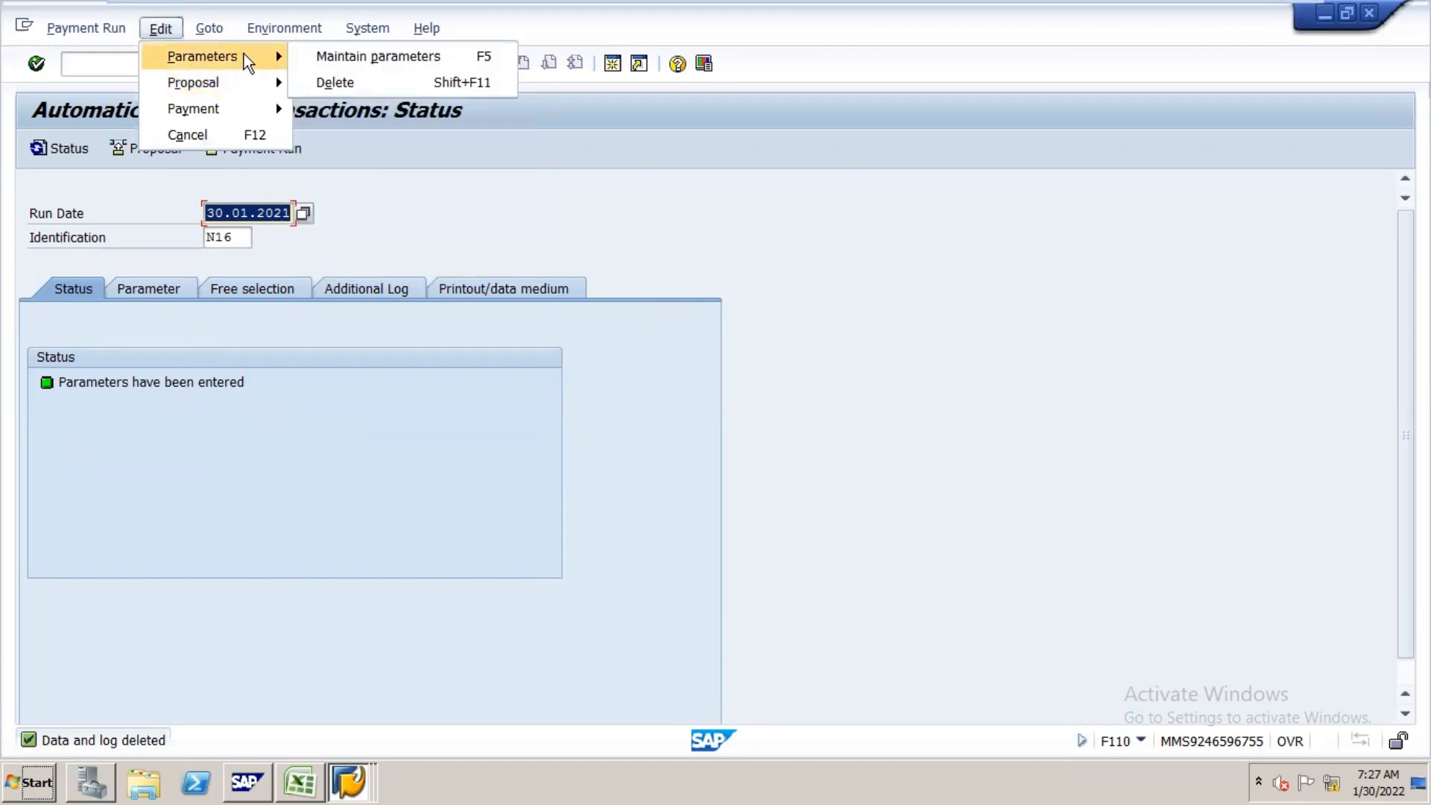
pyautogui.click(332, 50)
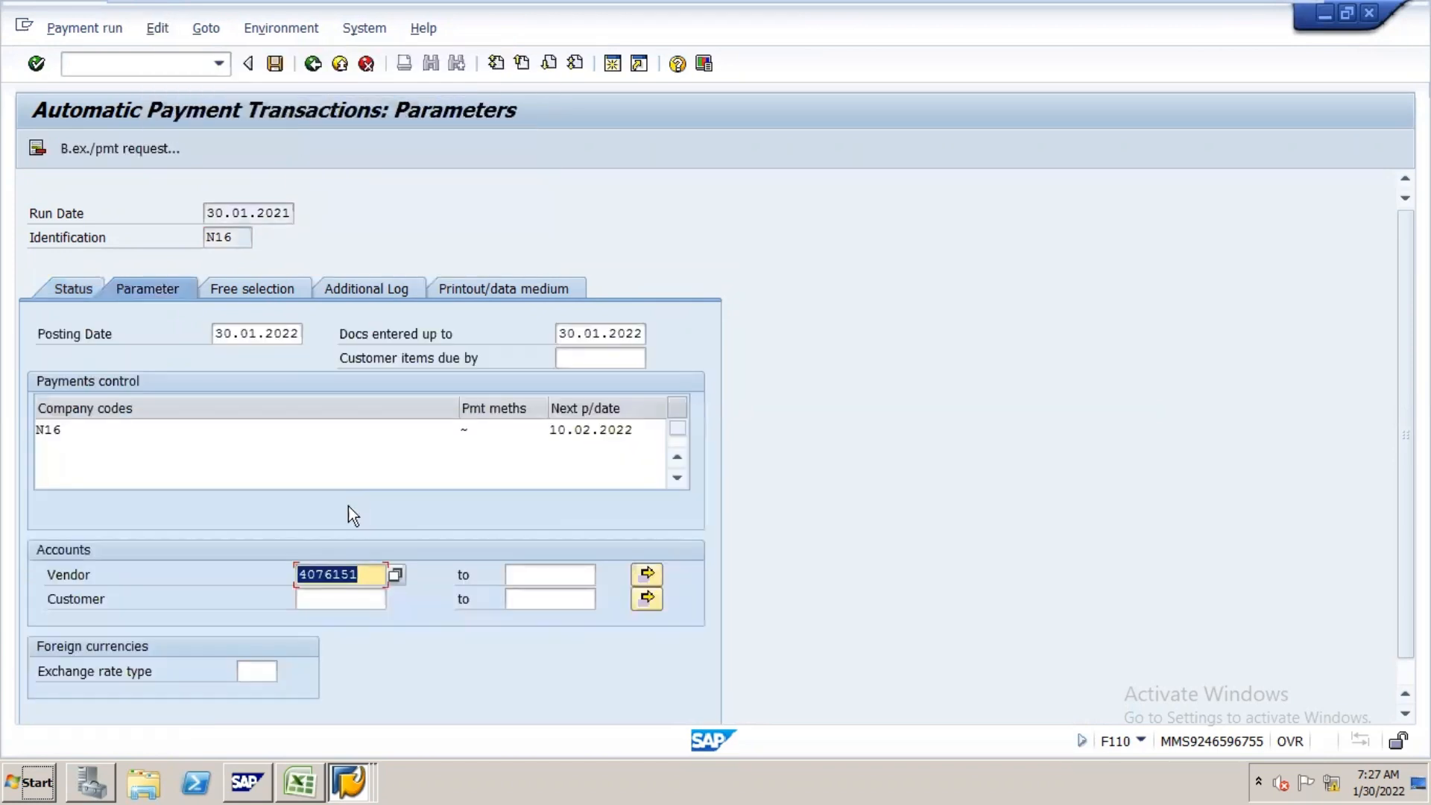
pyautogui.click(313, 64)
pyautogui.click(159, 25)
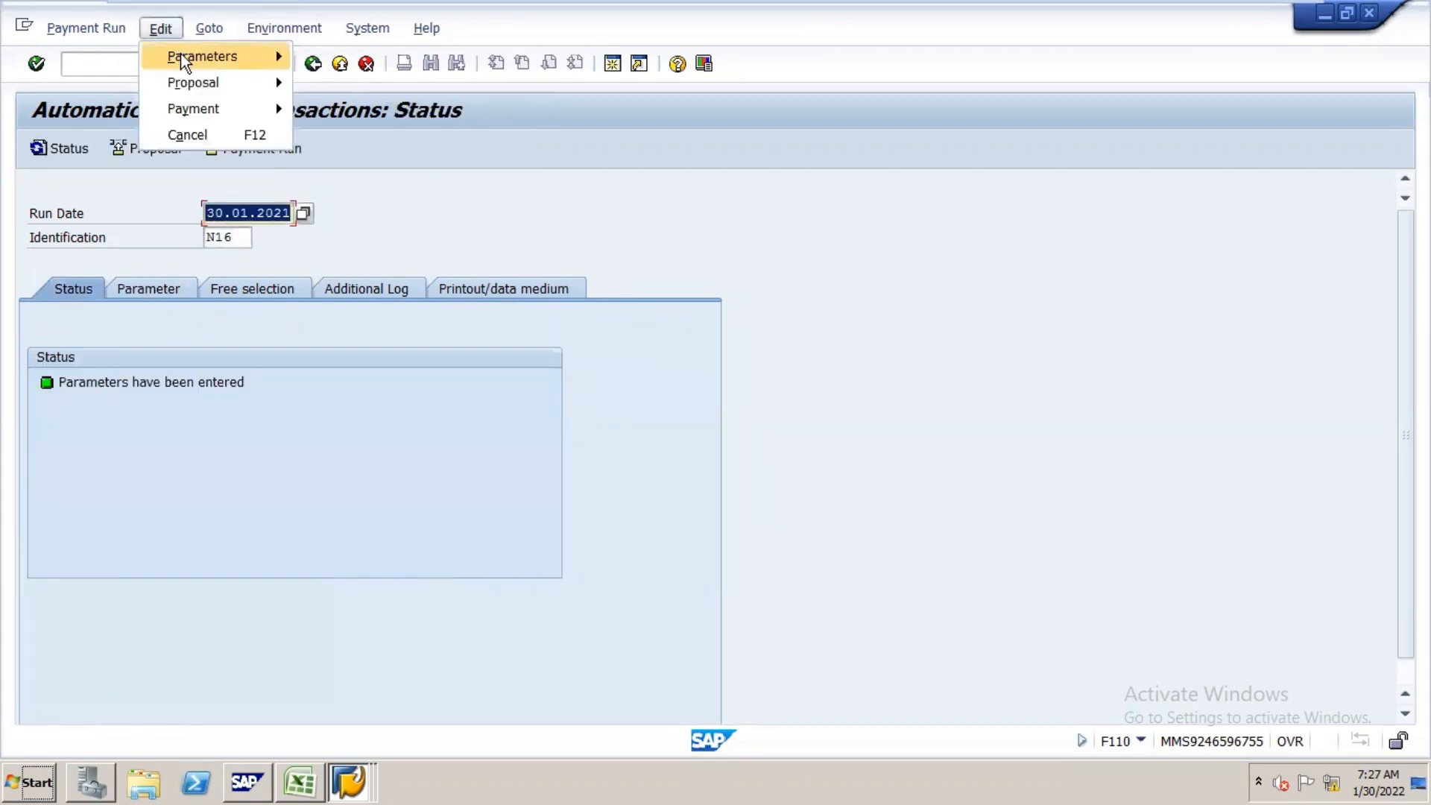
pyautogui.moveTo(180, 55)
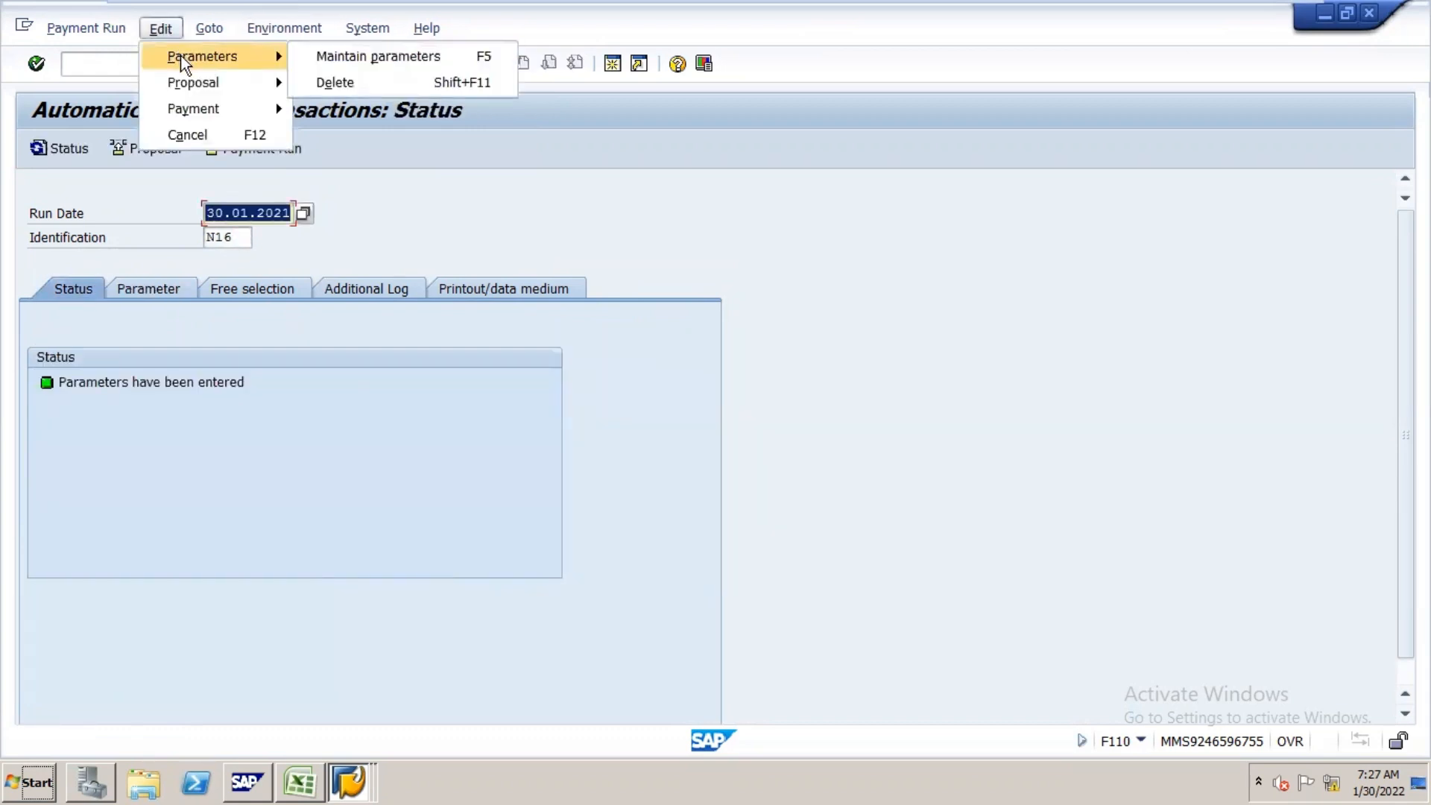
pyautogui.click(332, 80)
pyautogui.click(348, 419)
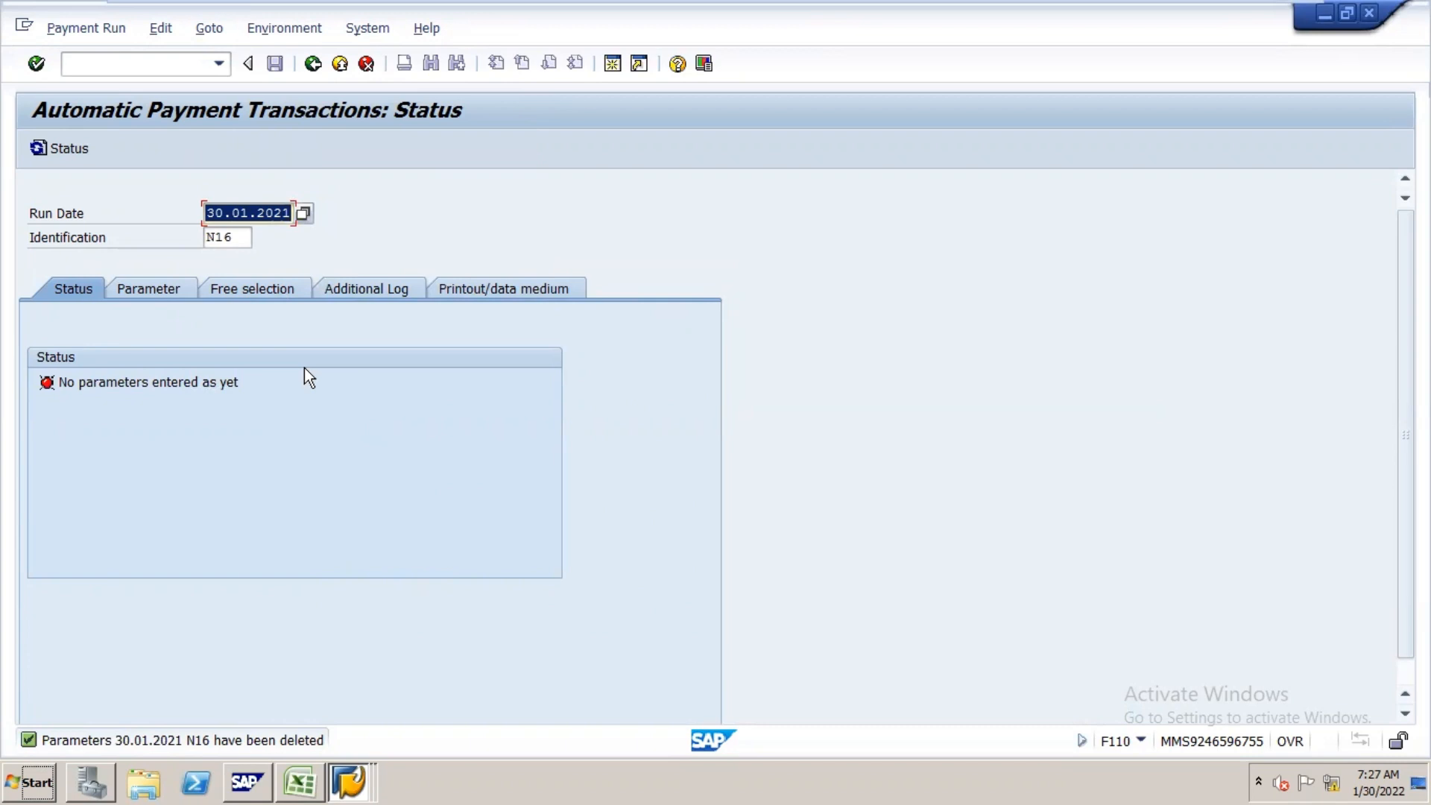
# - Enter transaction code /nlsmw to leave the payment run for LSMW
pyautogui.moveTo(277, 749)
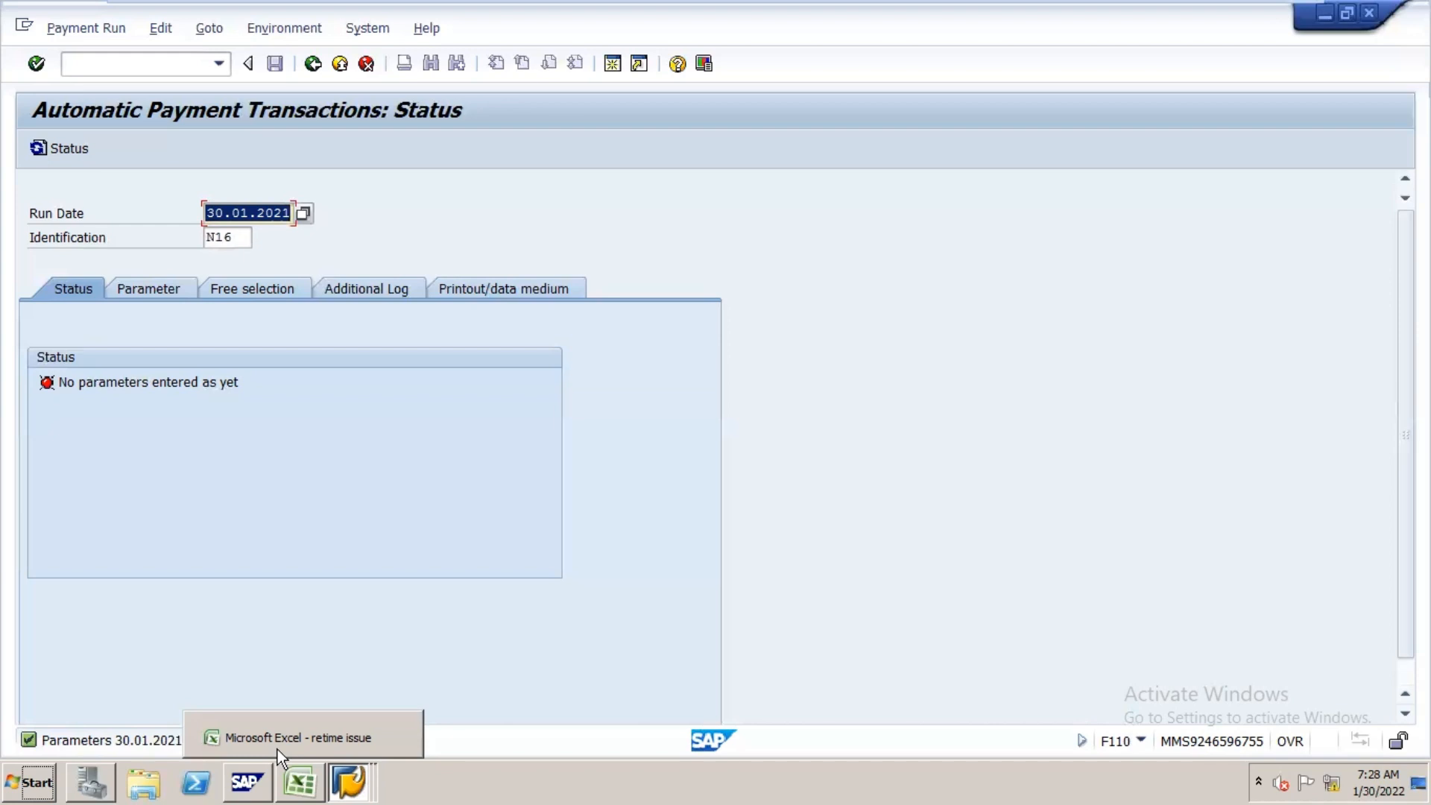
pyautogui.click(530, 479)
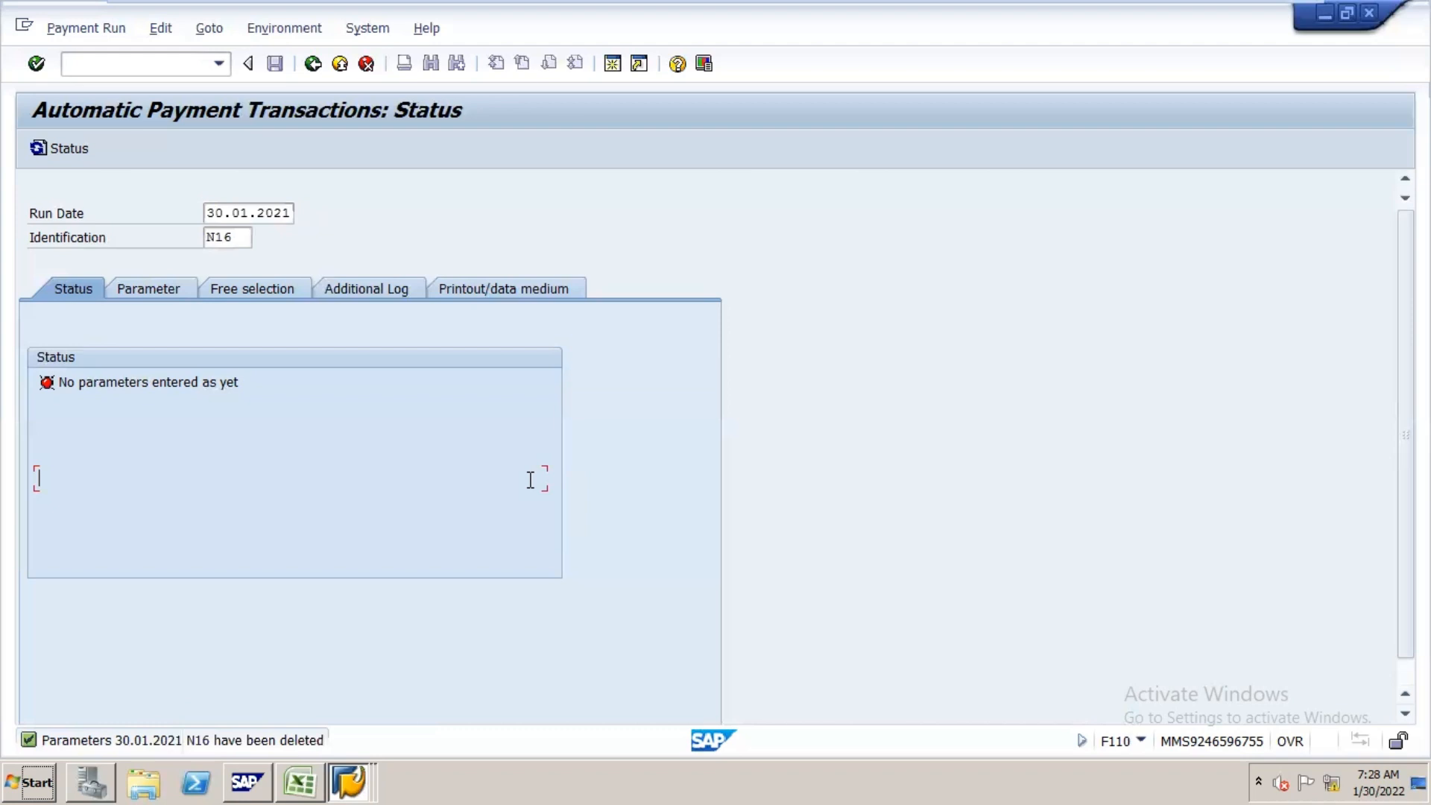
pyautogui.click(170, 61)
pyautogui.write('/nlsmw')
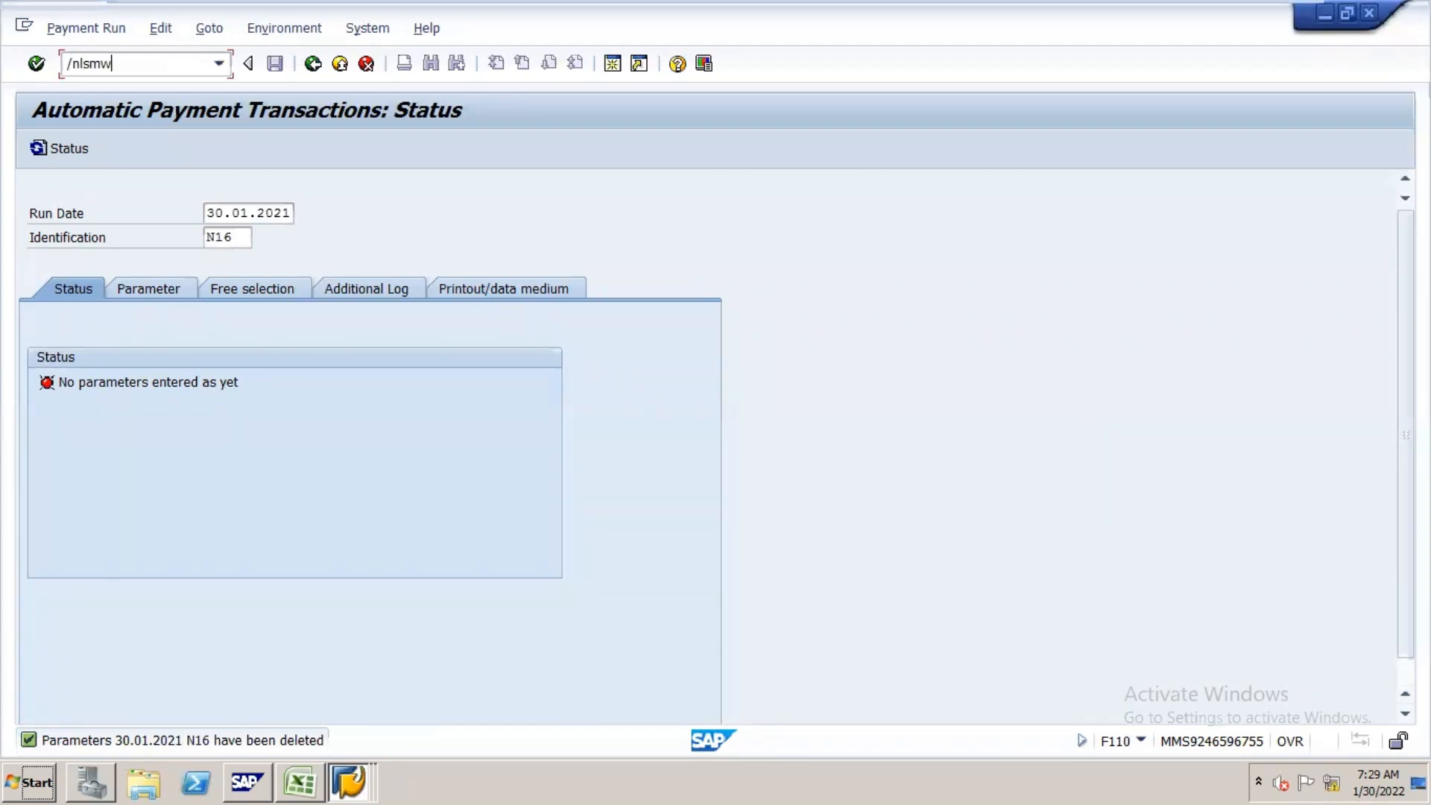